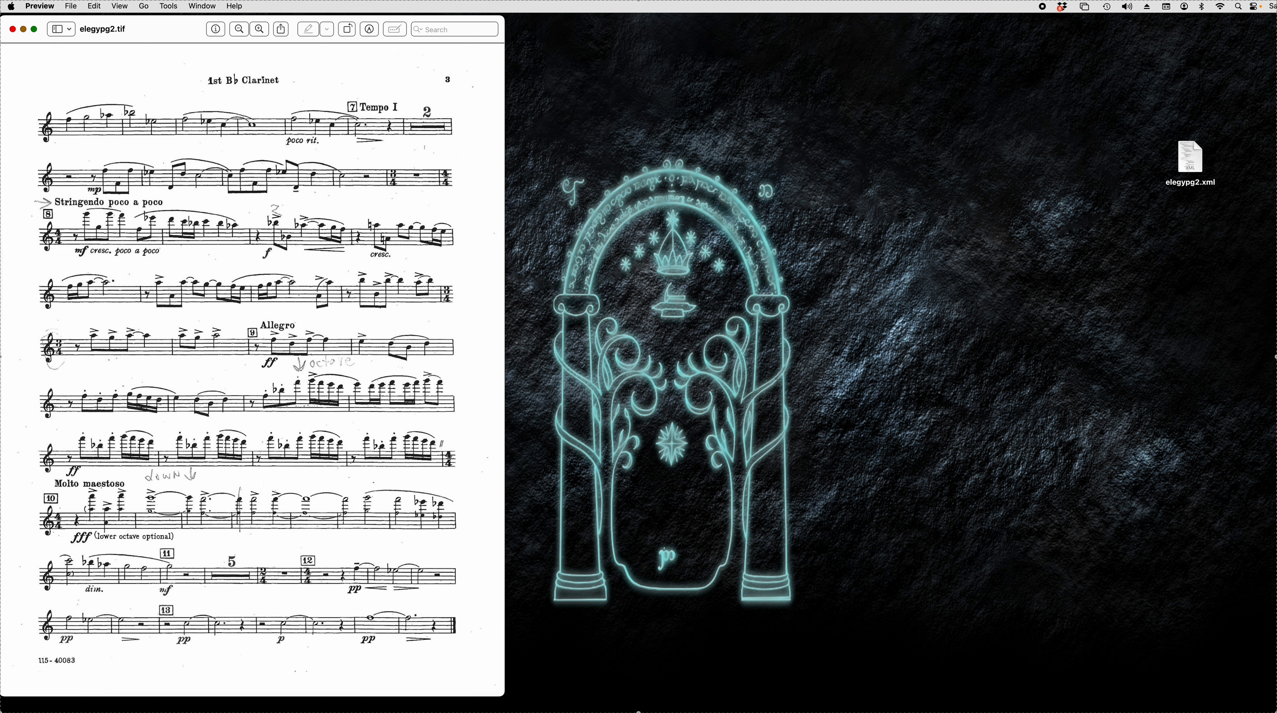
pyautogui.click(1231, 706)
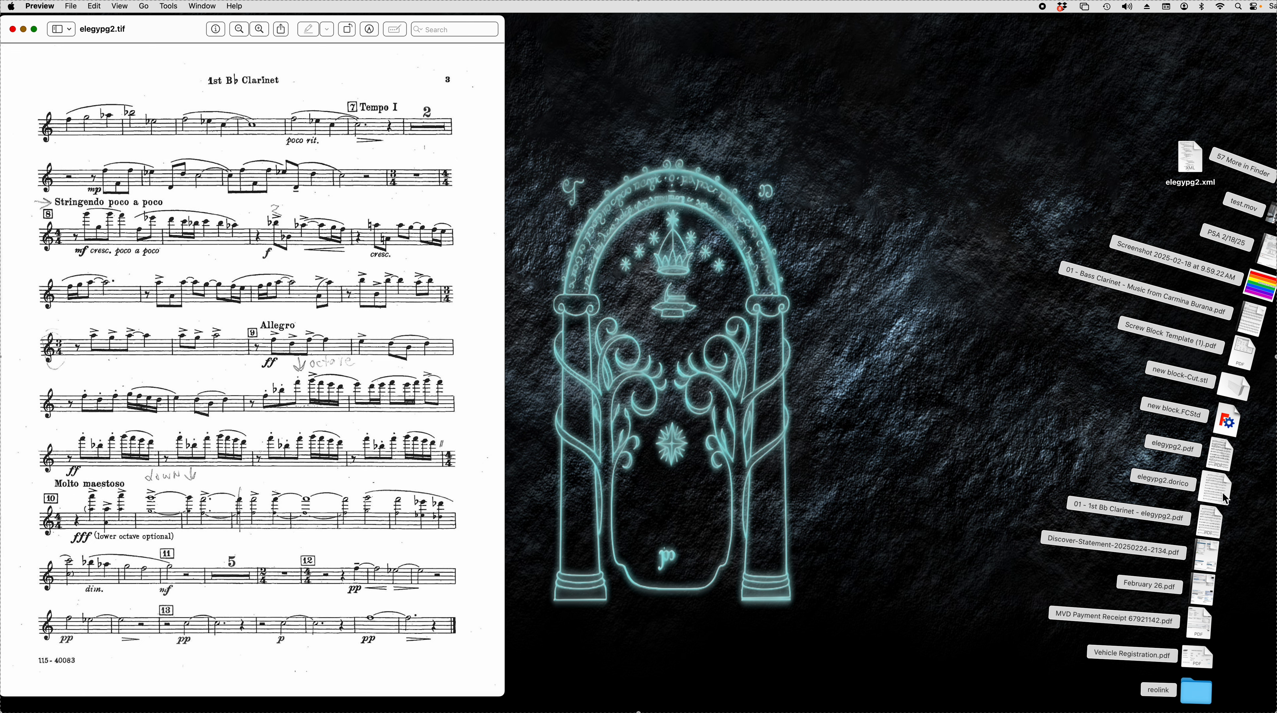
pyautogui.click(1236, 494)
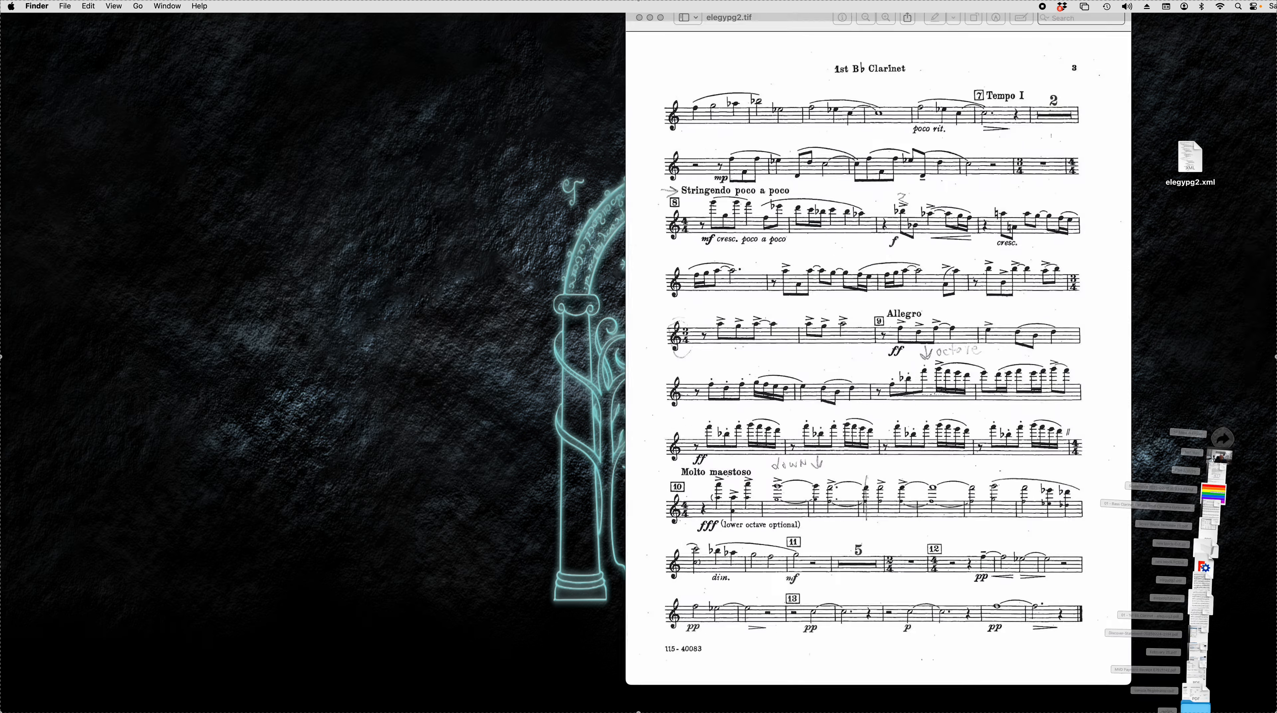
pyautogui.click(1134, 557)
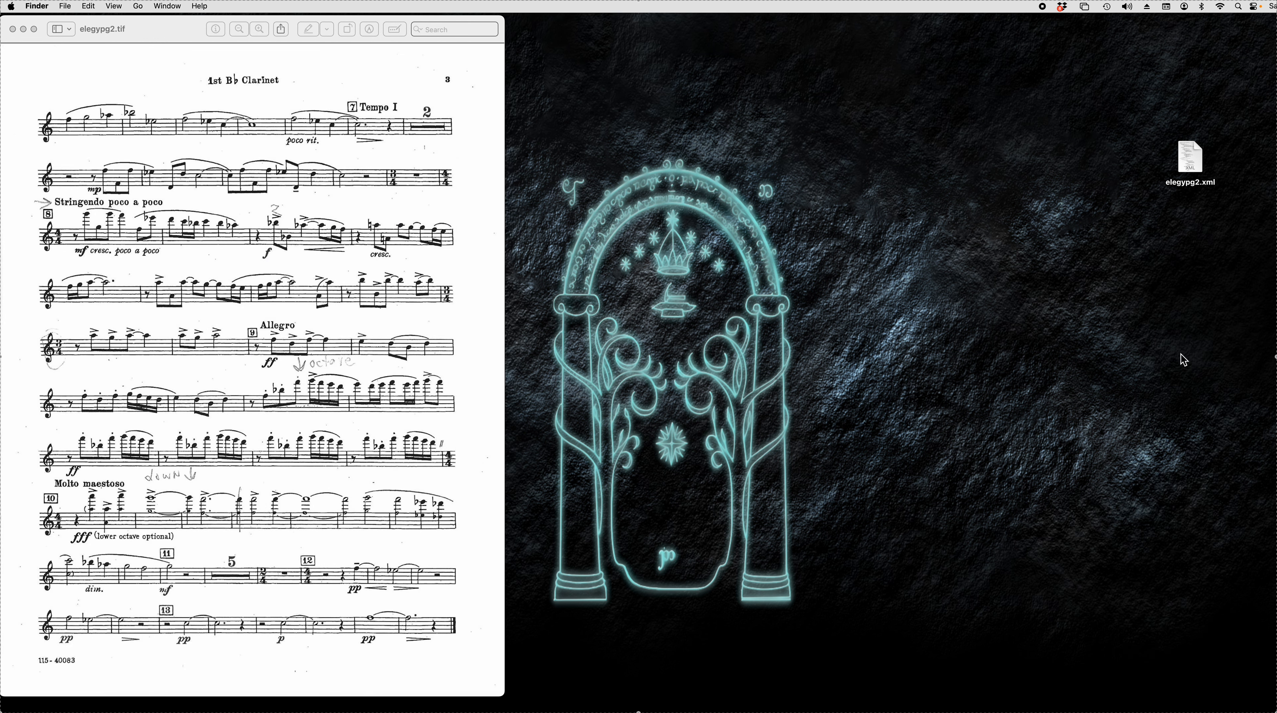
# - Open the elegypg2.xml file from the desktop in Dorico and arrange its pages as a vertical column of single pages
pyautogui.click(1194, 161)
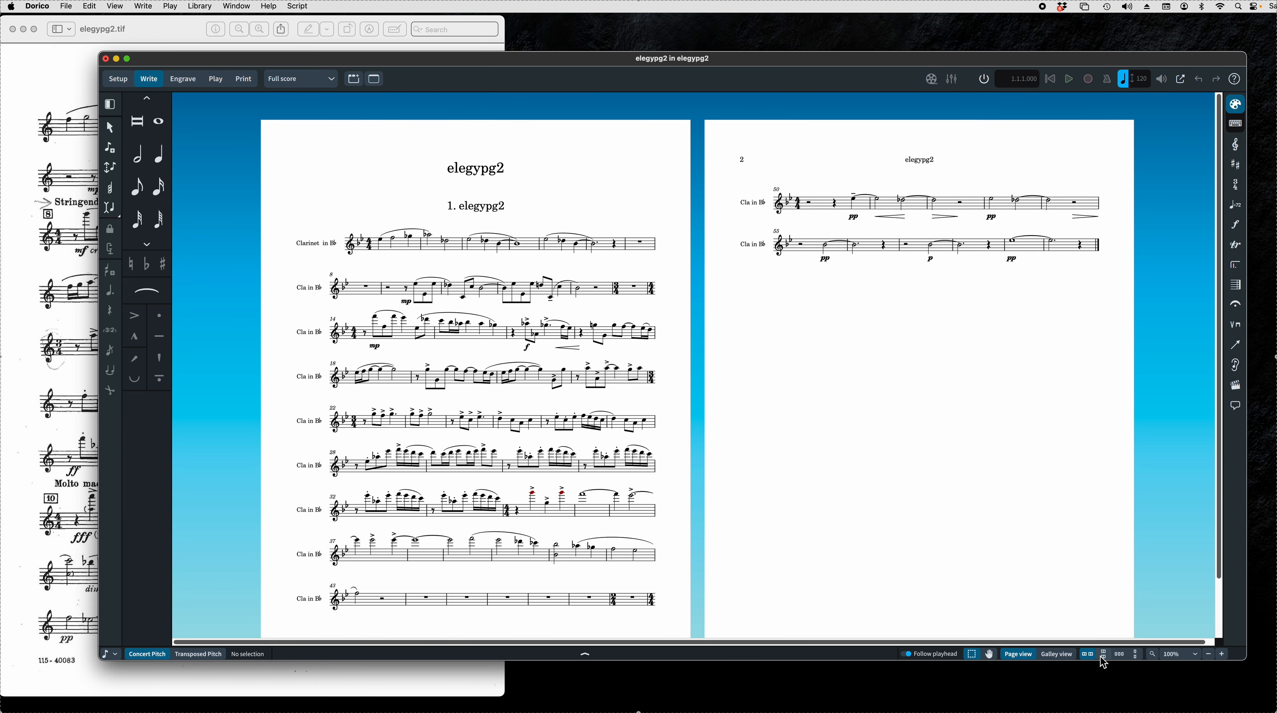
pyautogui.click(1137, 656)
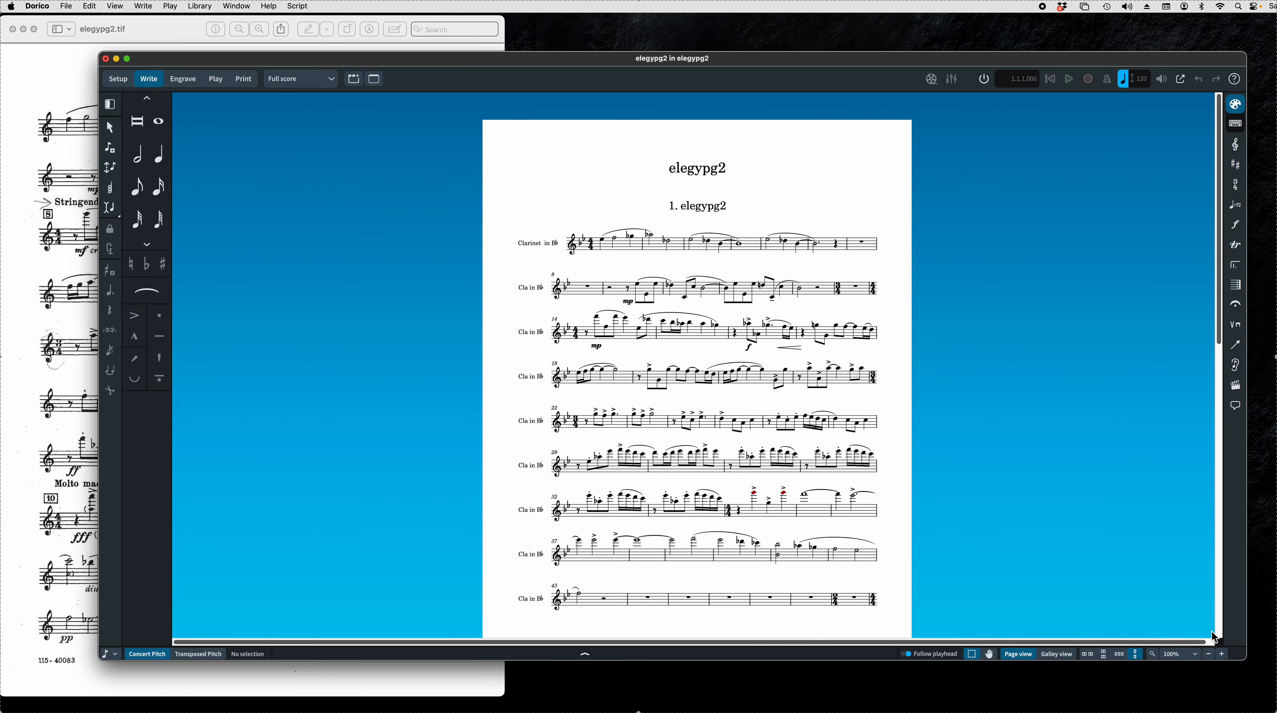
# - Move and resize the Dorico window so it fills the free screen area beside the scanned clarinet part
pyautogui.moveTo(1234, 663); pyautogui.dragTo(727, 697)
pyautogui.moveTo(372, 58); pyautogui.dragTo(788, 14)
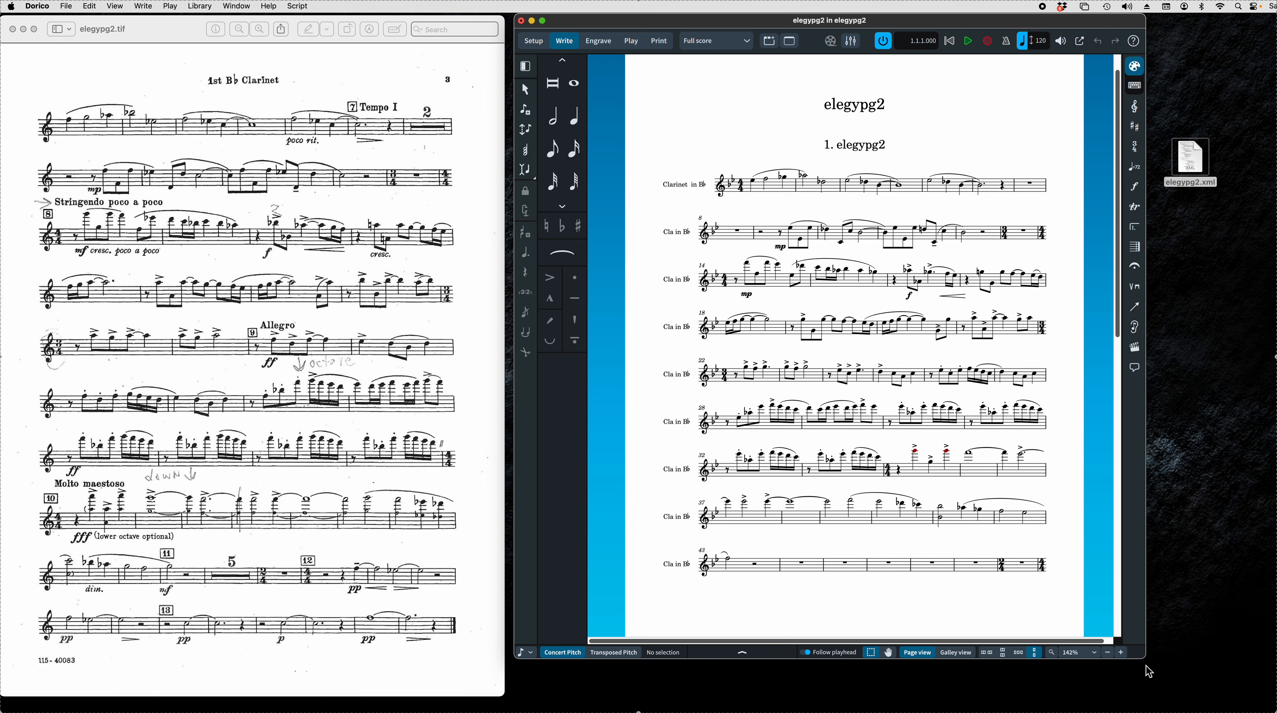
pyautogui.moveTo(1145, 658); pyautogui.dragTo(1260, 702)
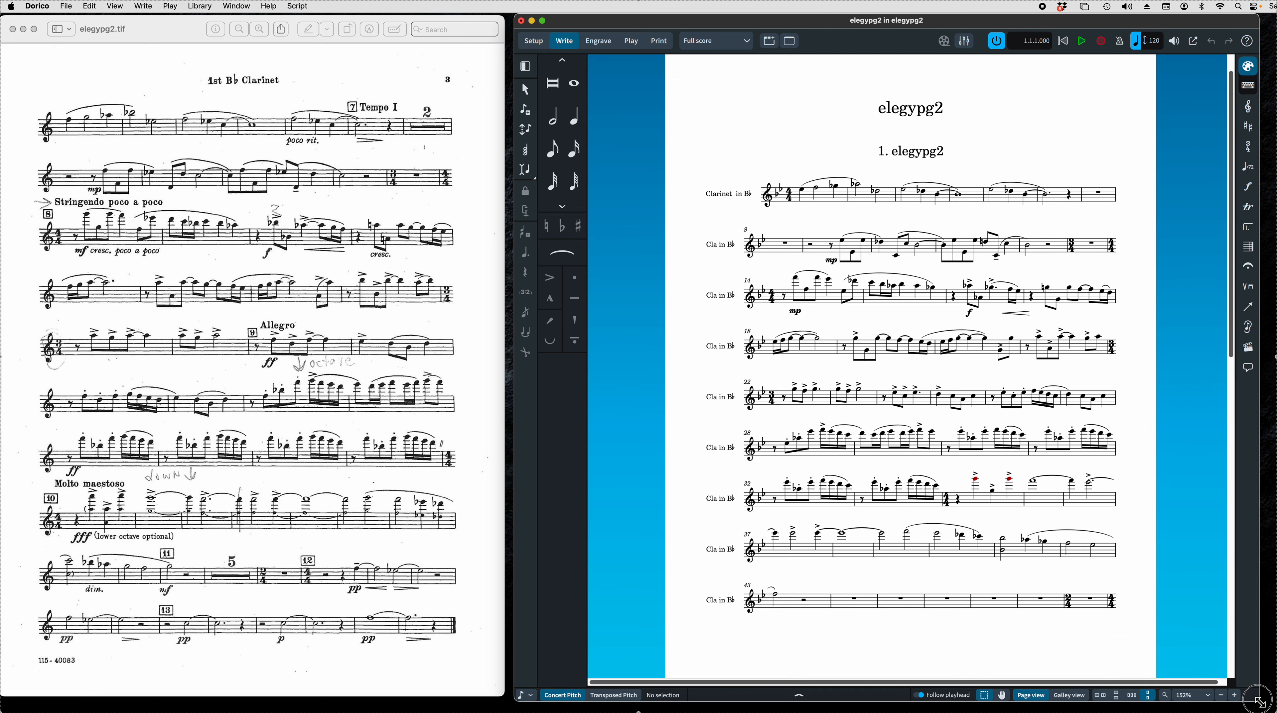
# - Show the Clarinet (Bb) part layout and rename its player "1st Bb Clarinet" in Setup mode
pyautogui.click(703, 44)
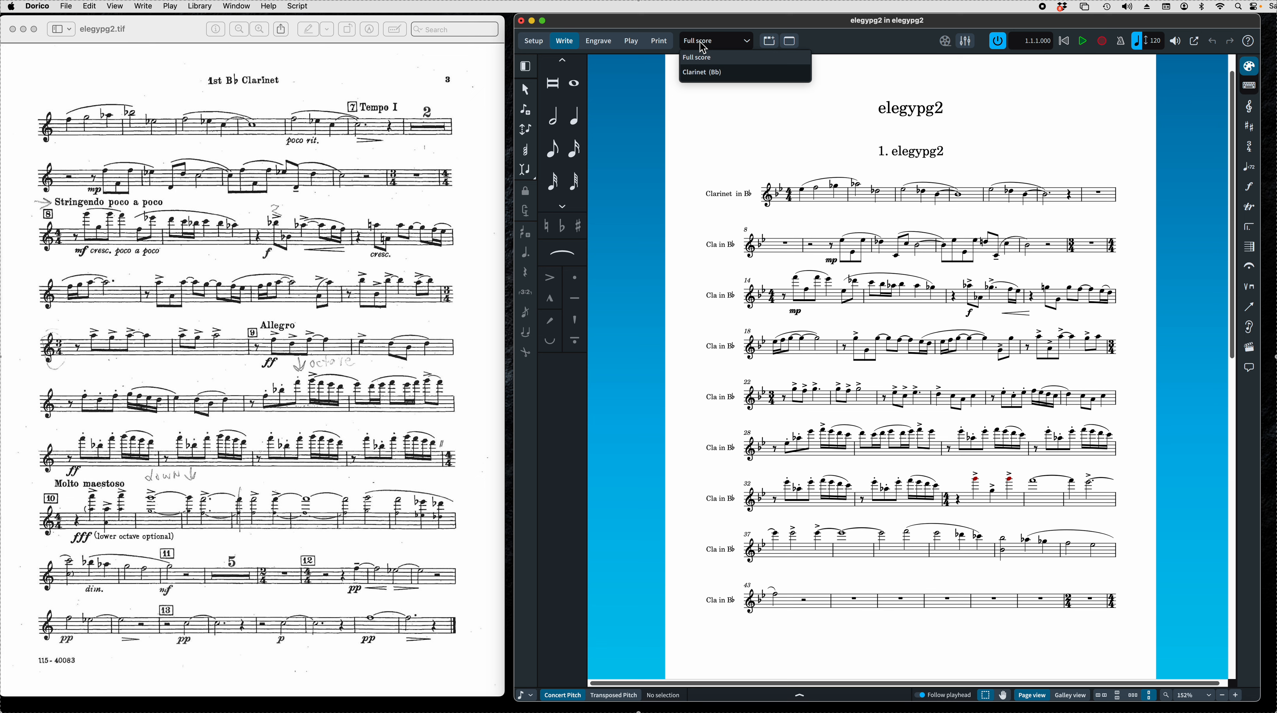
pyautogui.click(700, 78)
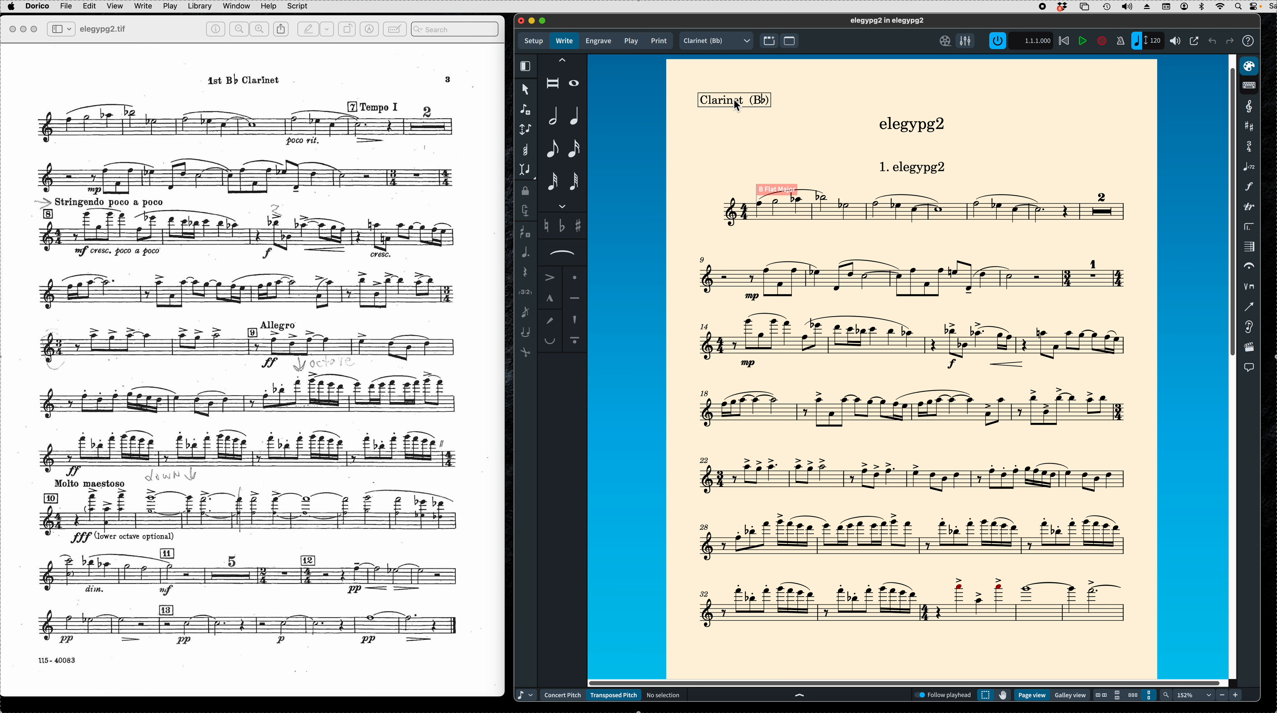
pyautogui.click(542, 44)
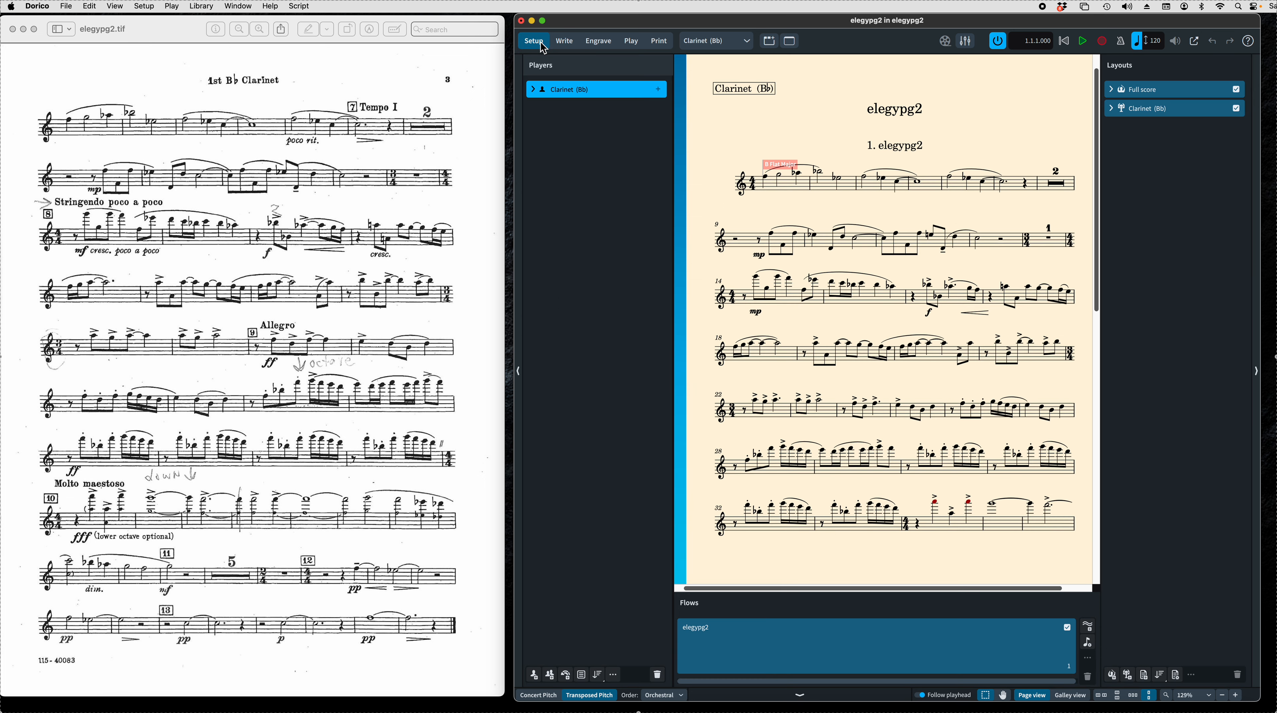
pyautogui.doubleClick(562, 89)
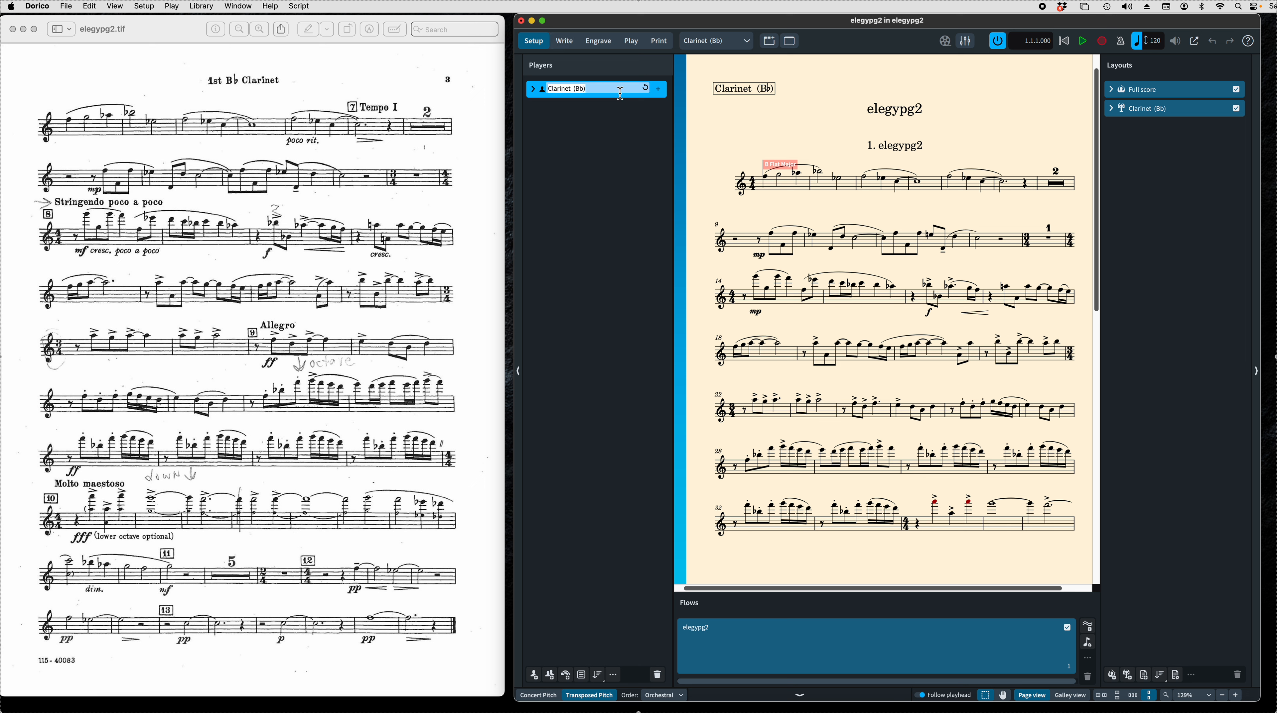
pyautogui.write('1st Bb')
pyautogui.press('Return')
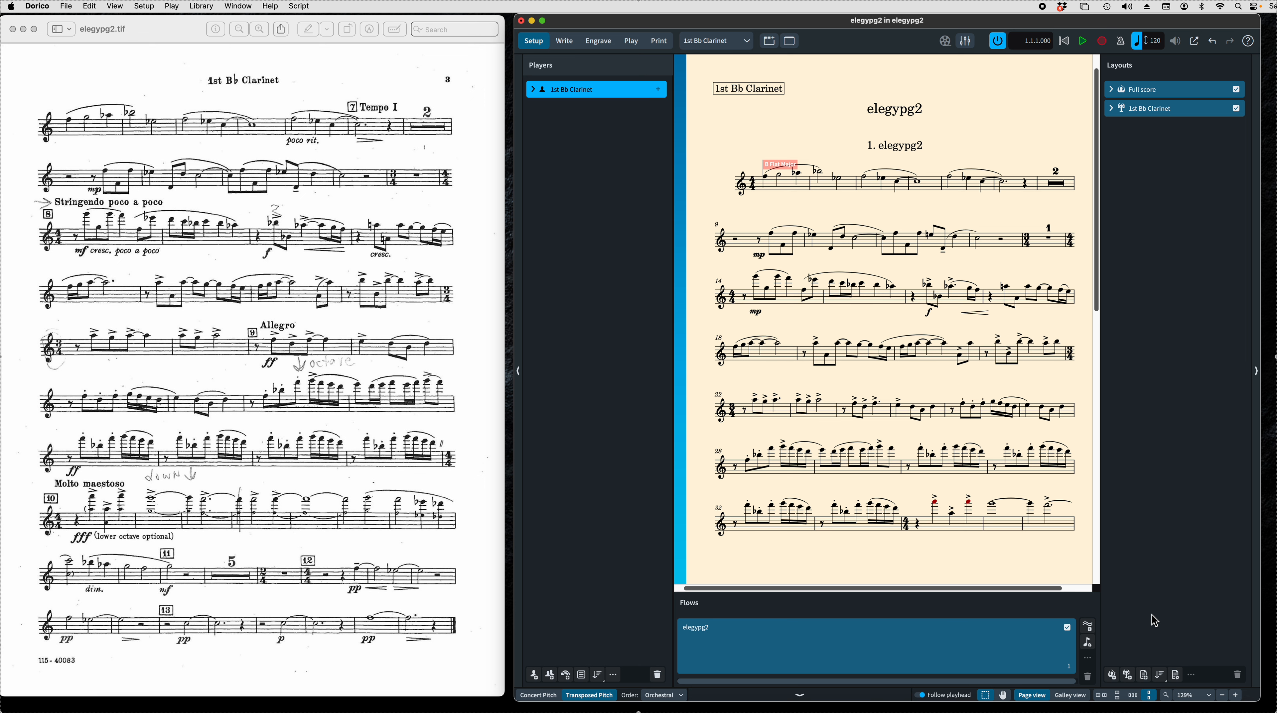
# - Set both the 'First' page template usage and the flow headings to Never in the 1st Bb Clarinet layout's options
pyautogui.press('super+shift+l')
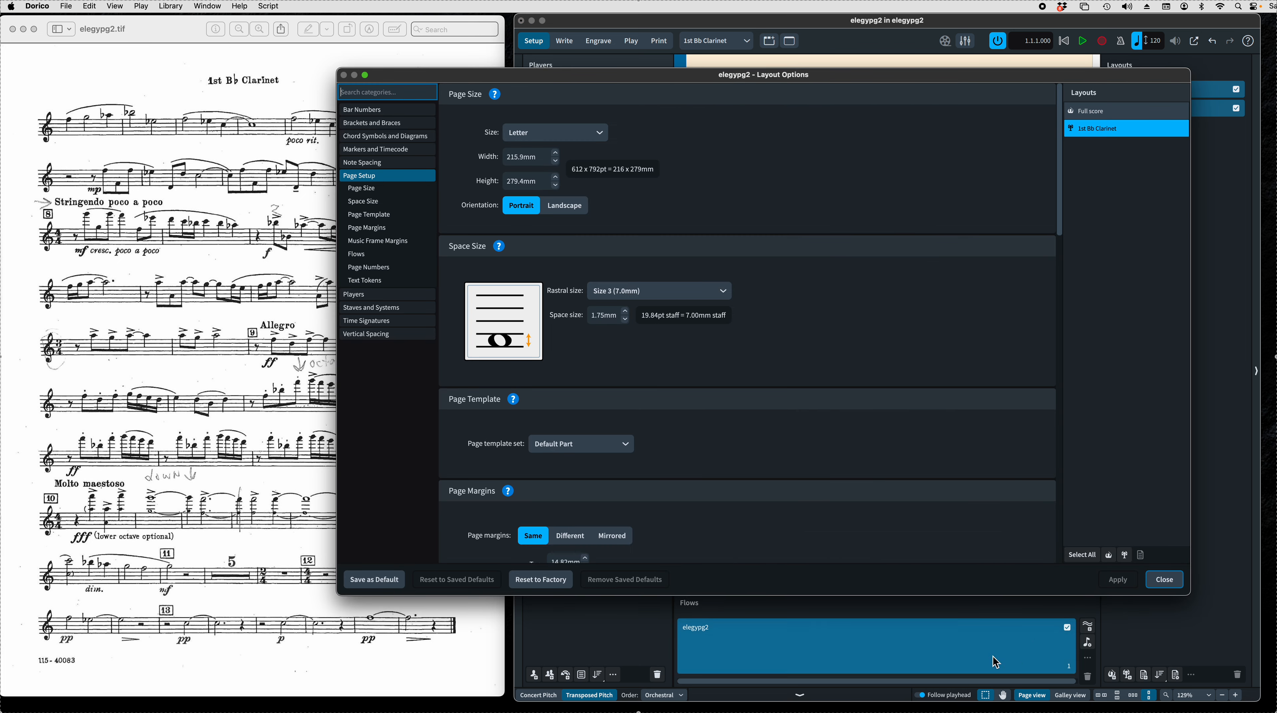
pyautogui.scroll(-10, 726, 472)
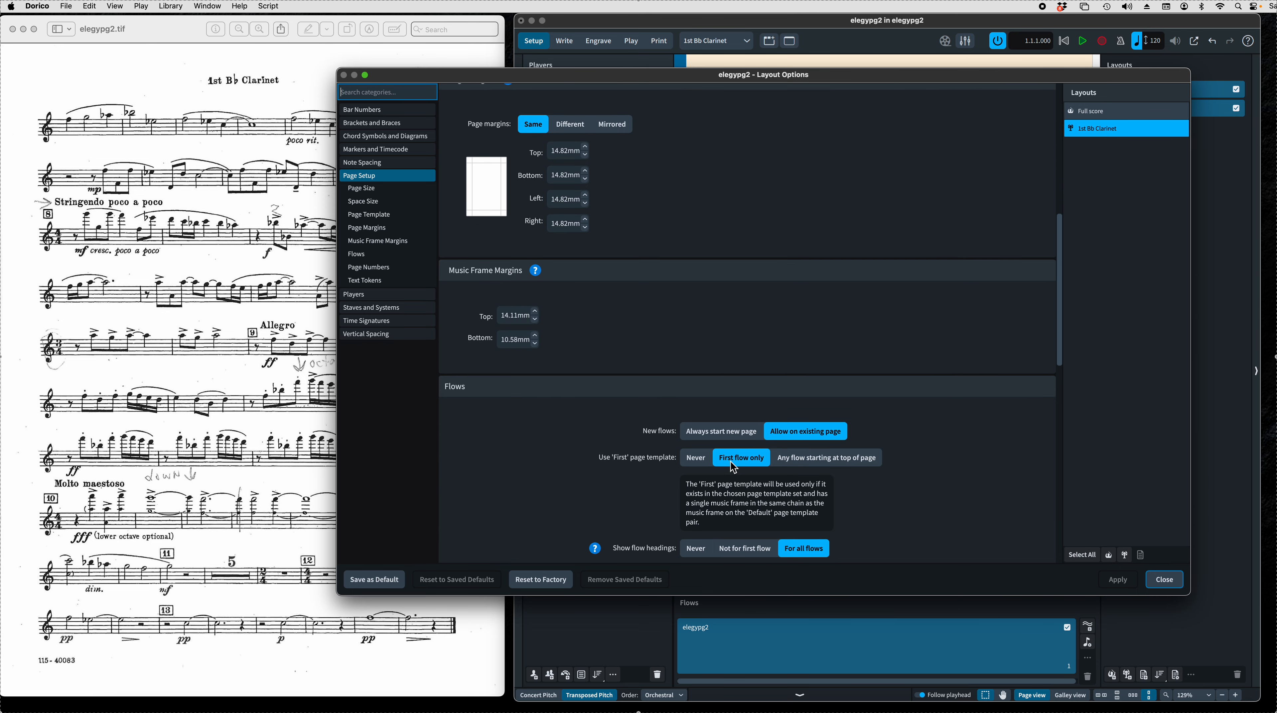
pyautogui.scroll(-3, 731, 469)
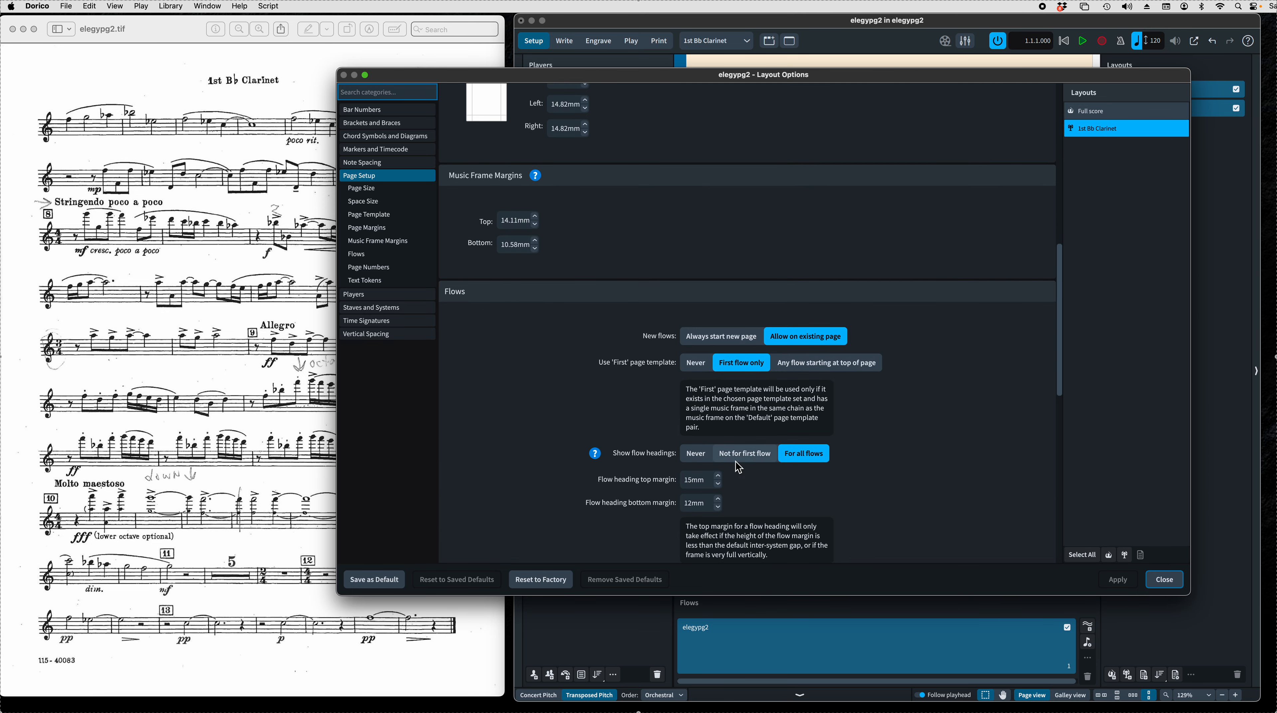
pyautogui.click(696, 363)
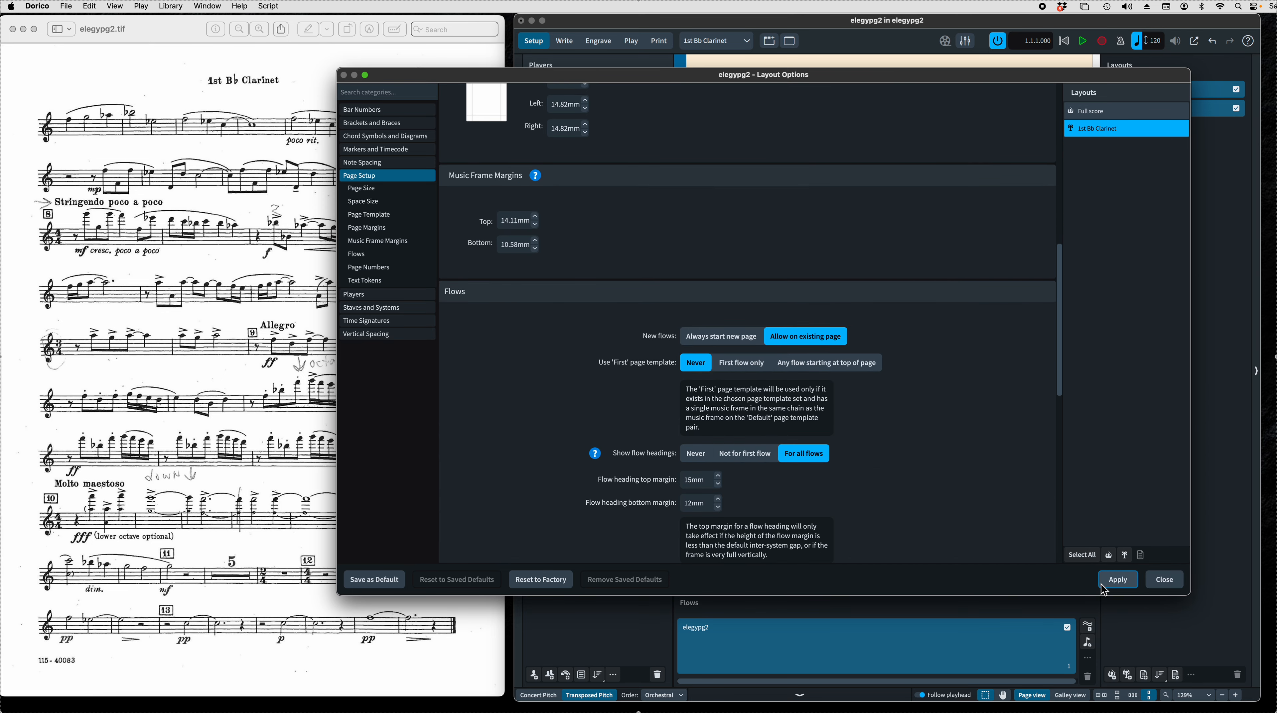
pyautogui.click(708, 455)
pyautogui.click(1118, 583)
pyautogui.click(1166, 581)
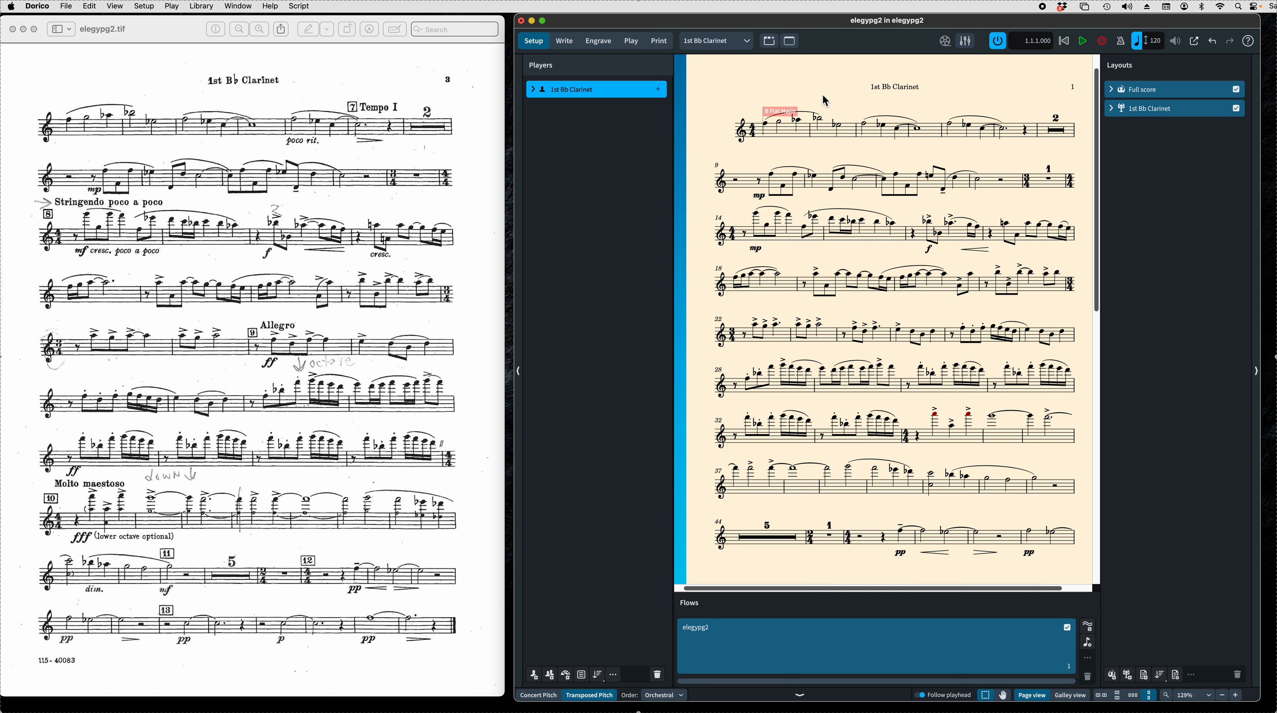
# - Set the first-system indent of the flow to 0 spaces in the 1st Bb Clarinet layout's options
pyautogui.press('super+shift+l')
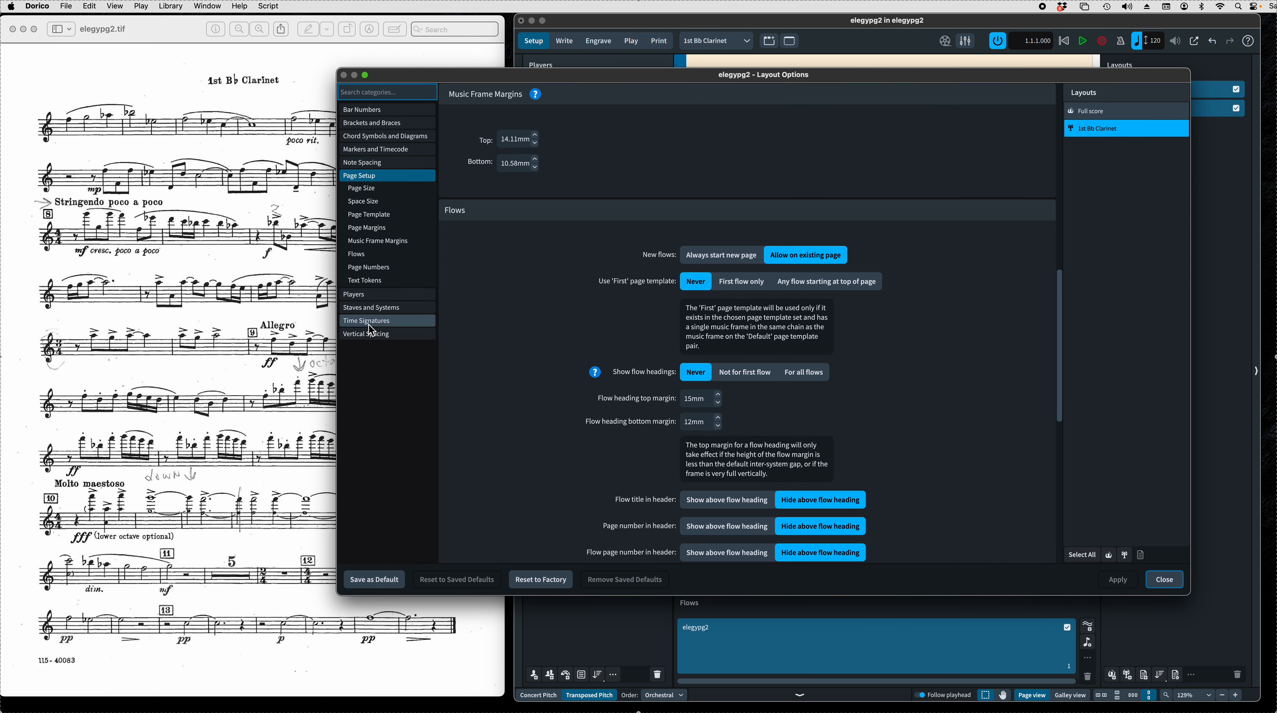
pyautogui.click(386, 313)
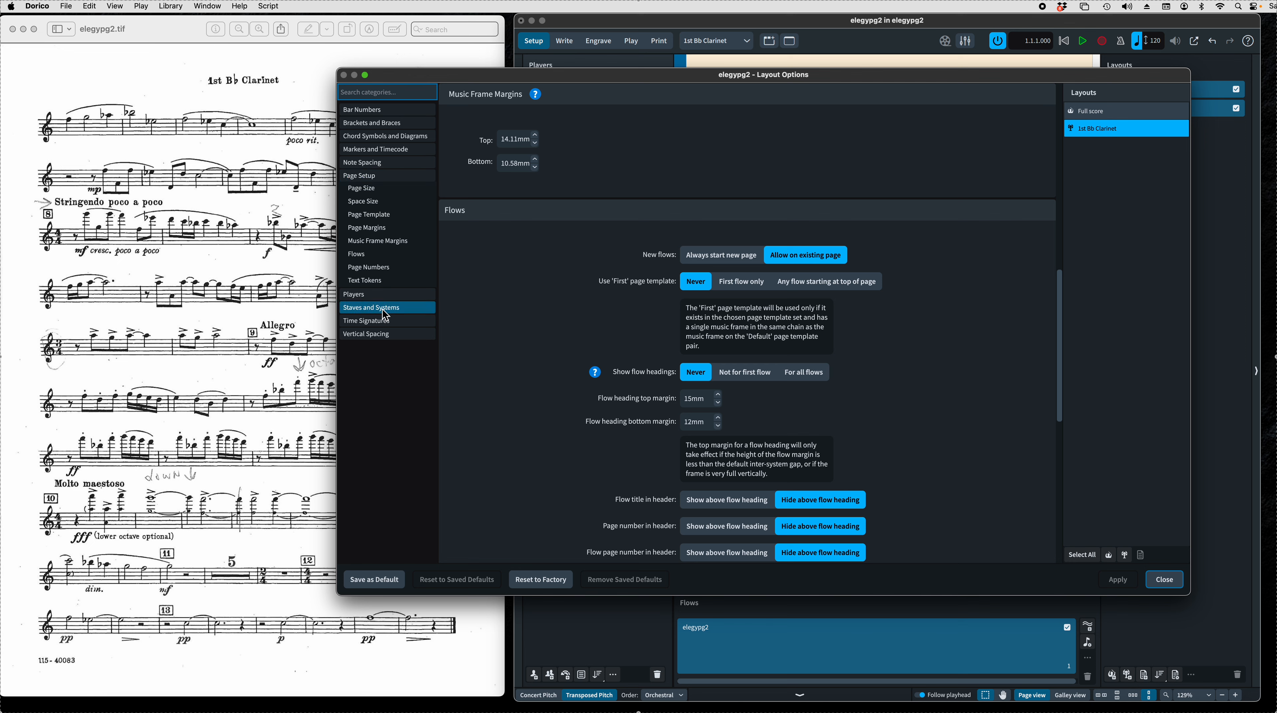
pyautogui.scroll(-5, 767, 370)
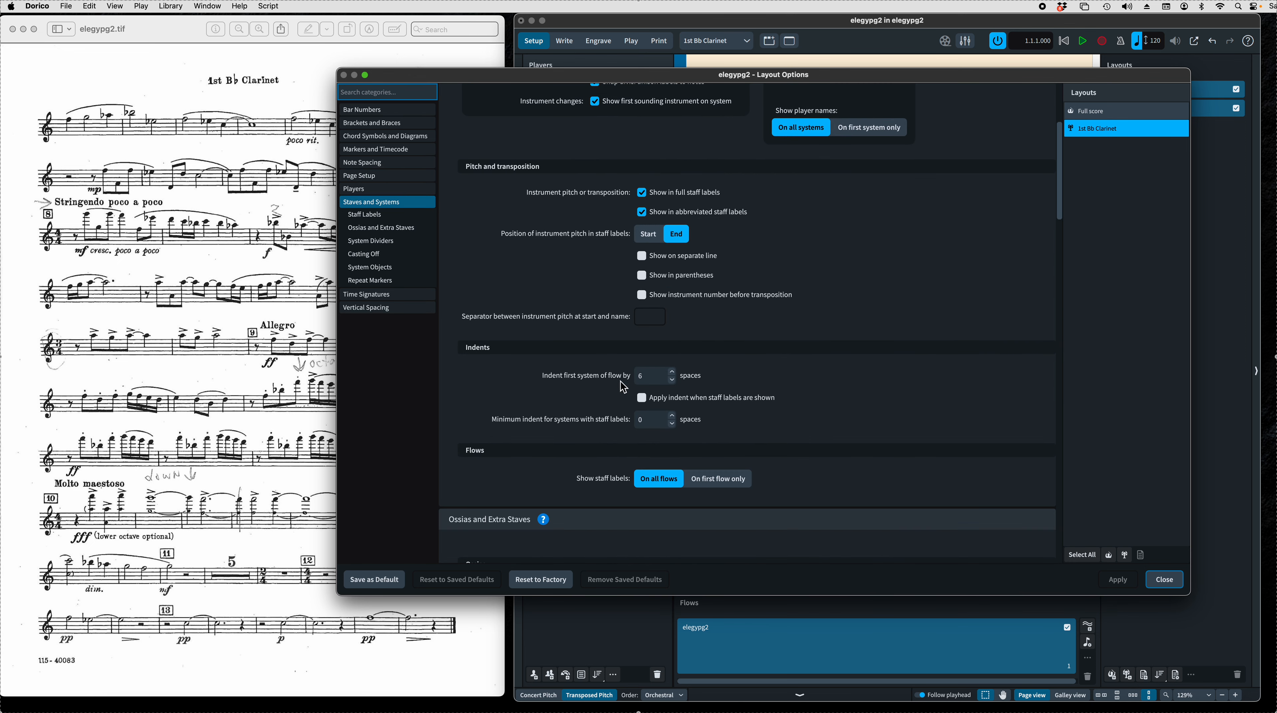
pyautogui.moveTo(650, 379); pyautogui.dragTo(547, 375)
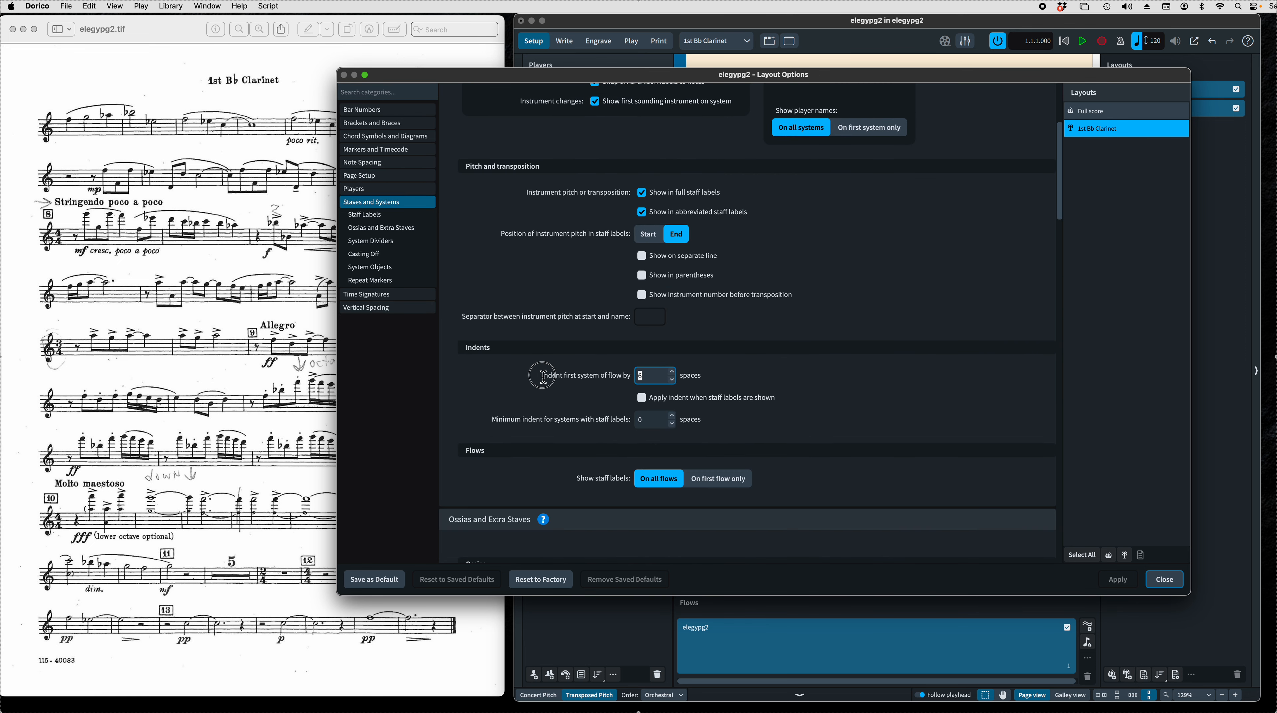
pyautogui.write('0')
pyautogui.click(897, 402)
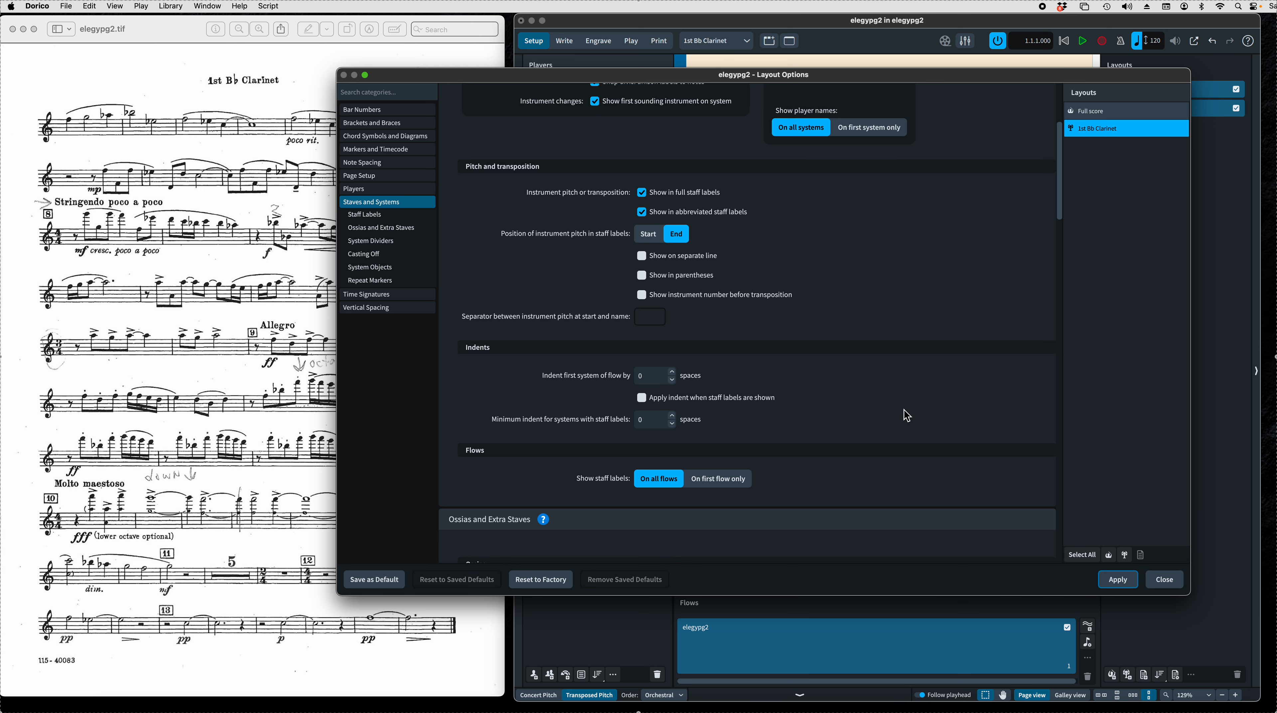
pyautogui.click(1132, 579)
pyautogui.click(1158, 574)
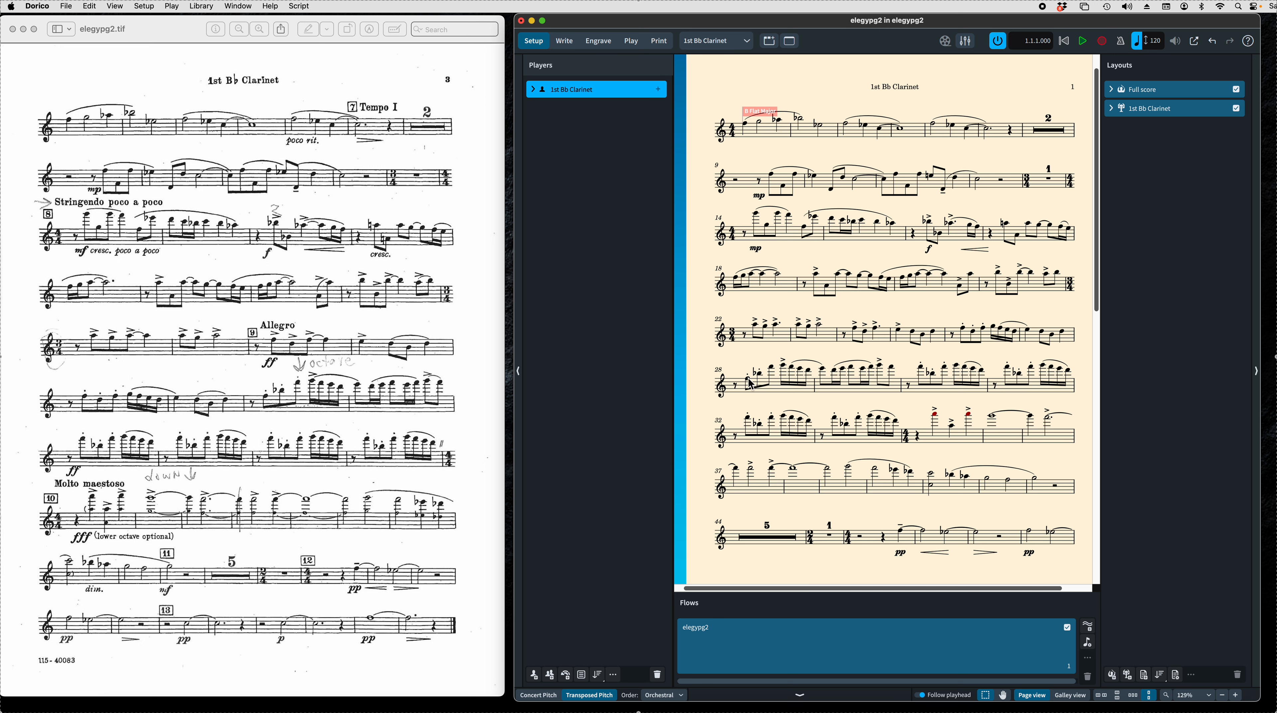
# - Hide the Flows area and, in Write mode, add rehearsal marks at the start of bars 6 and 14
pyautogui.click(800, 696)
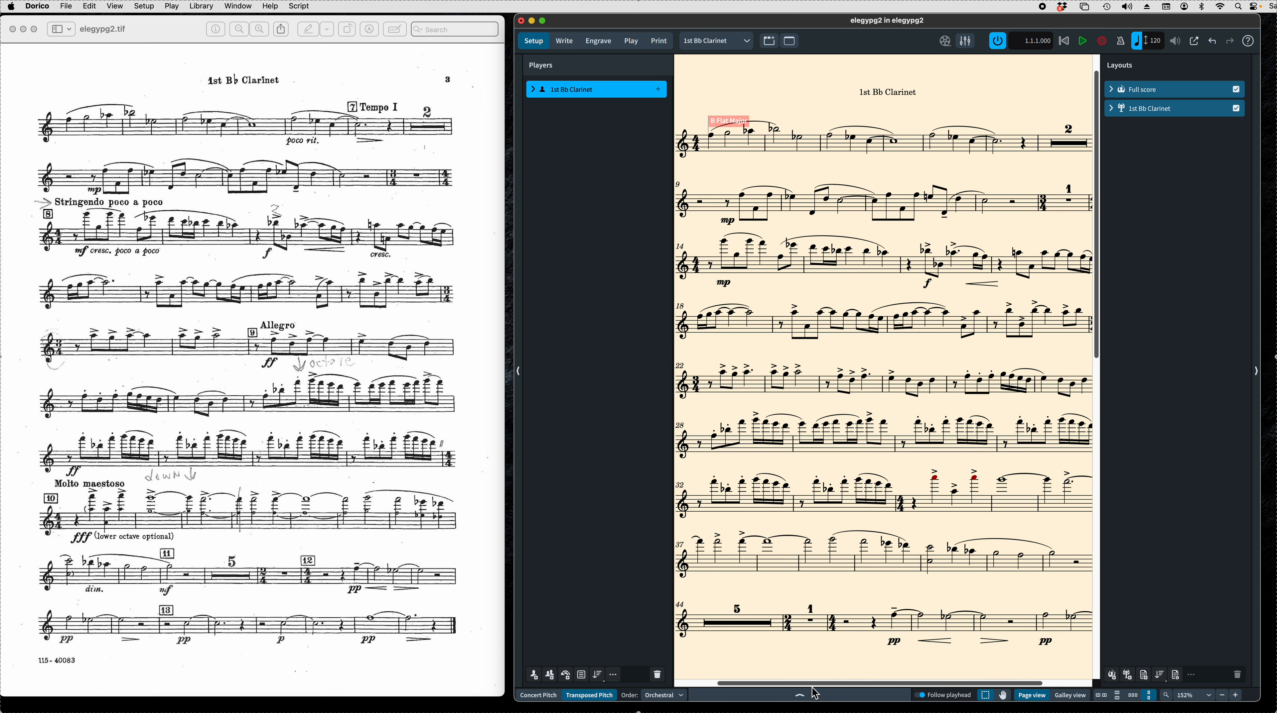
pyautogui.click(564, 41)
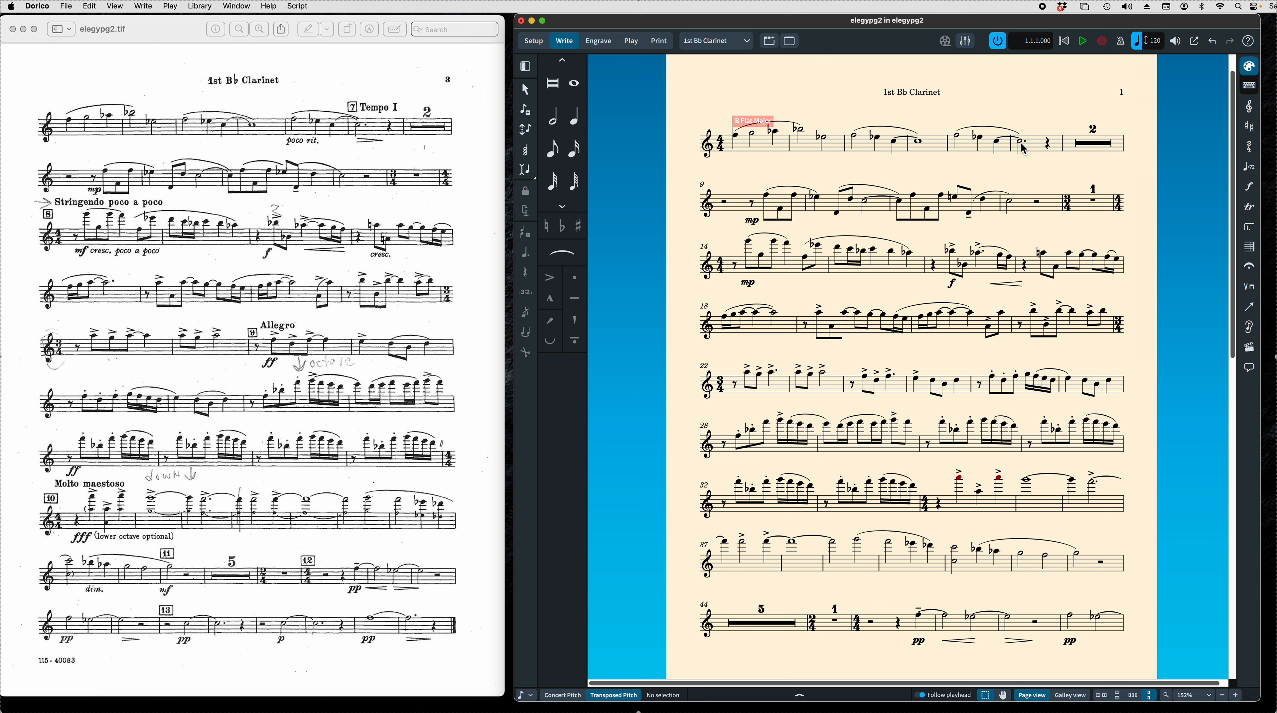
pyautogui.click(1014, 151)
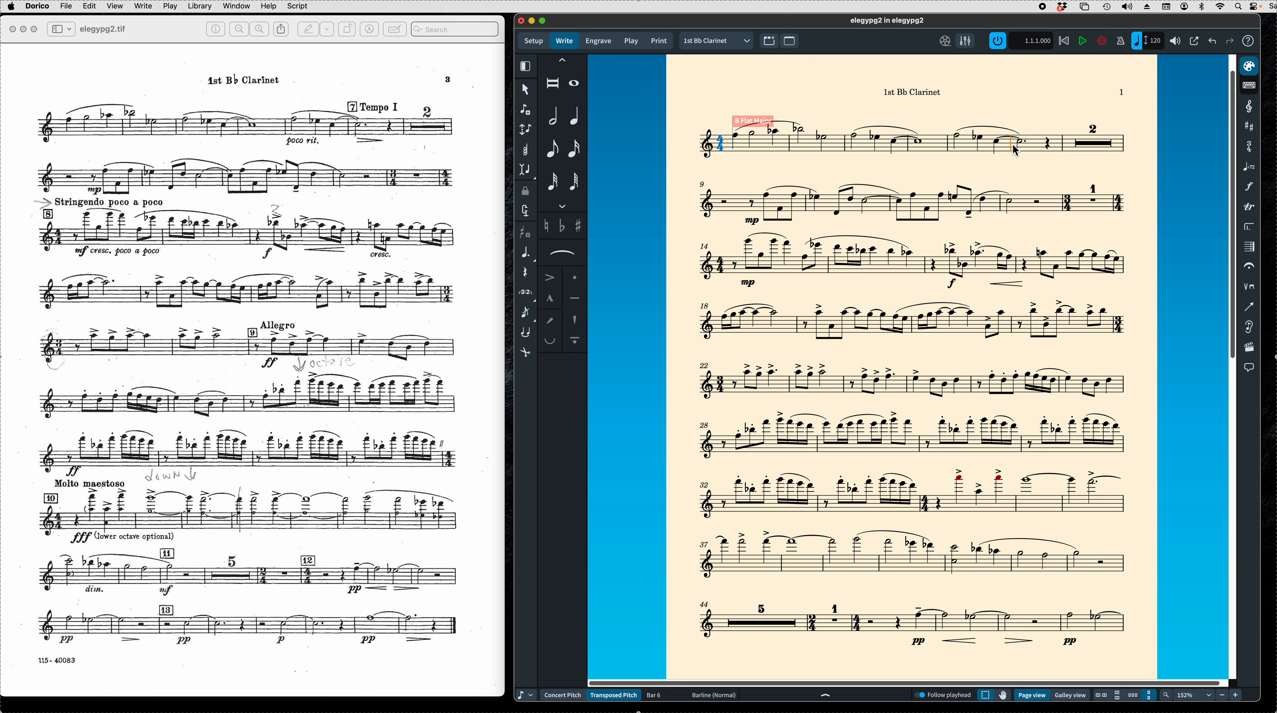
pyautogui.hotkey('shift', 'alt', 'a')
pyautogui.click(734, 265)
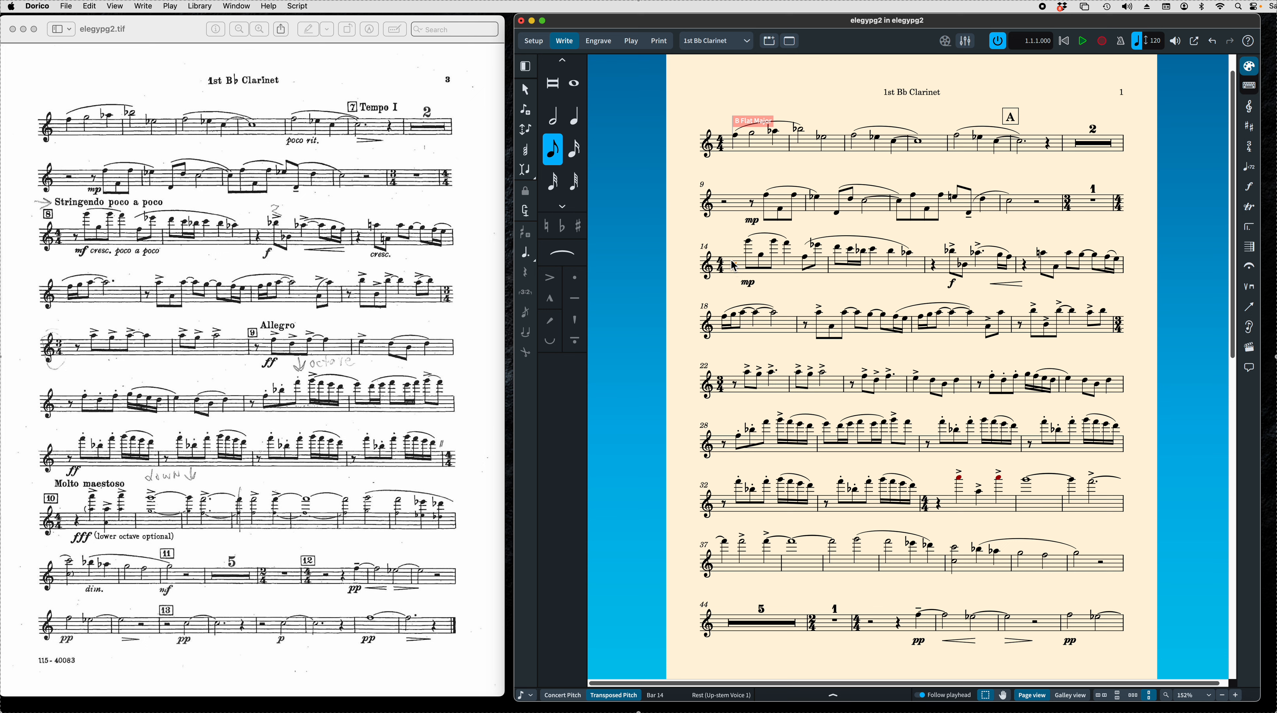
pyautogui.hotkey('shift', 'a')
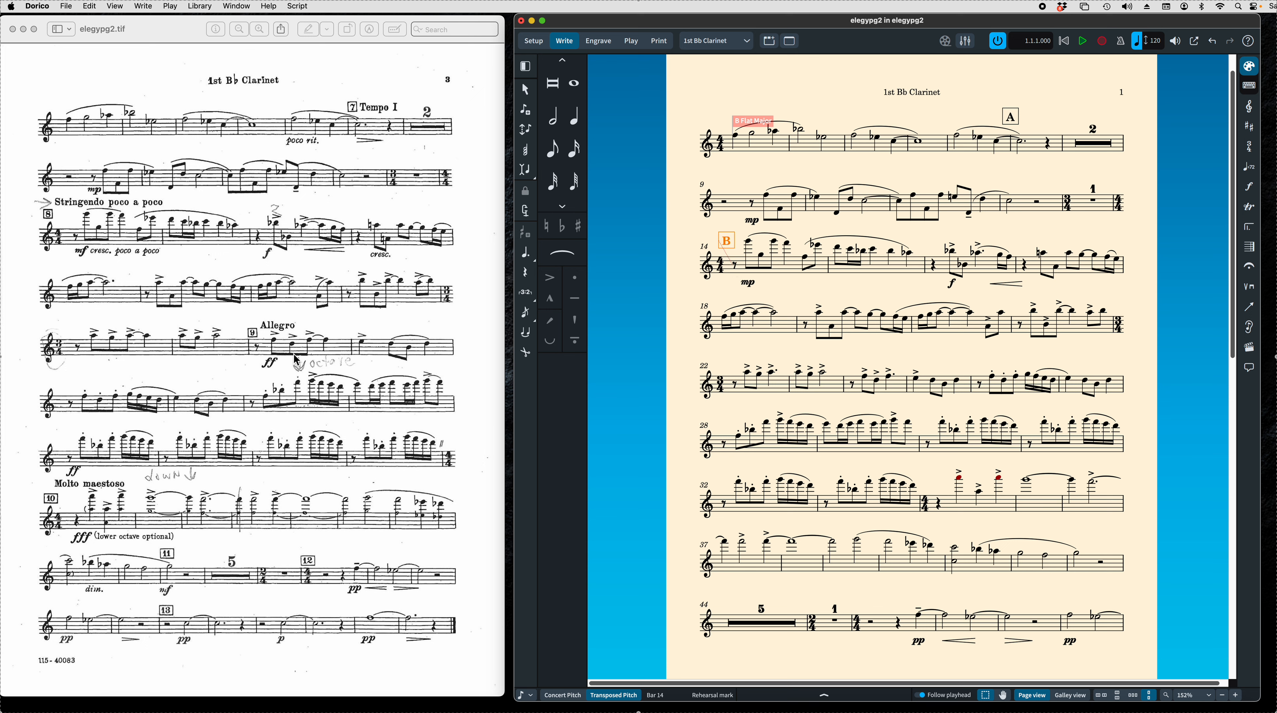
# - Add rehearsal marks at the opening rests of bars 24 and 34
pyautogui.click(852, 386)
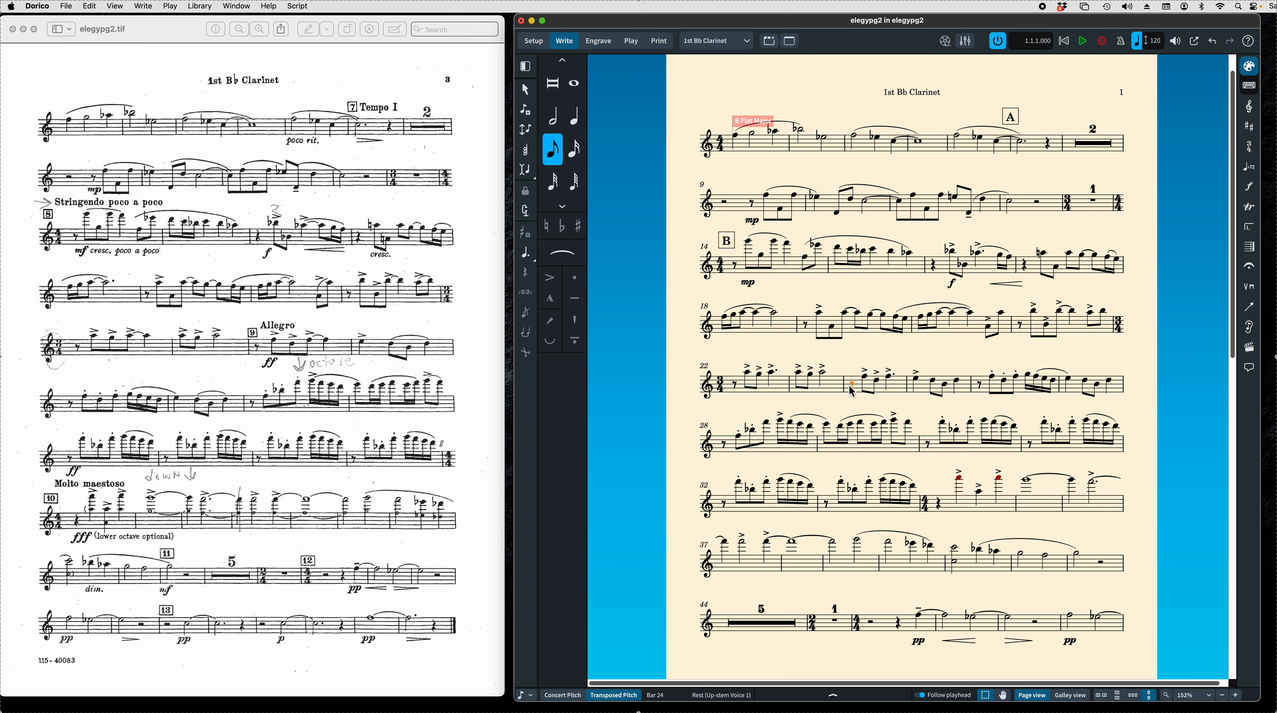
pyautogui.hotkey('shift', 'alt', 'r')
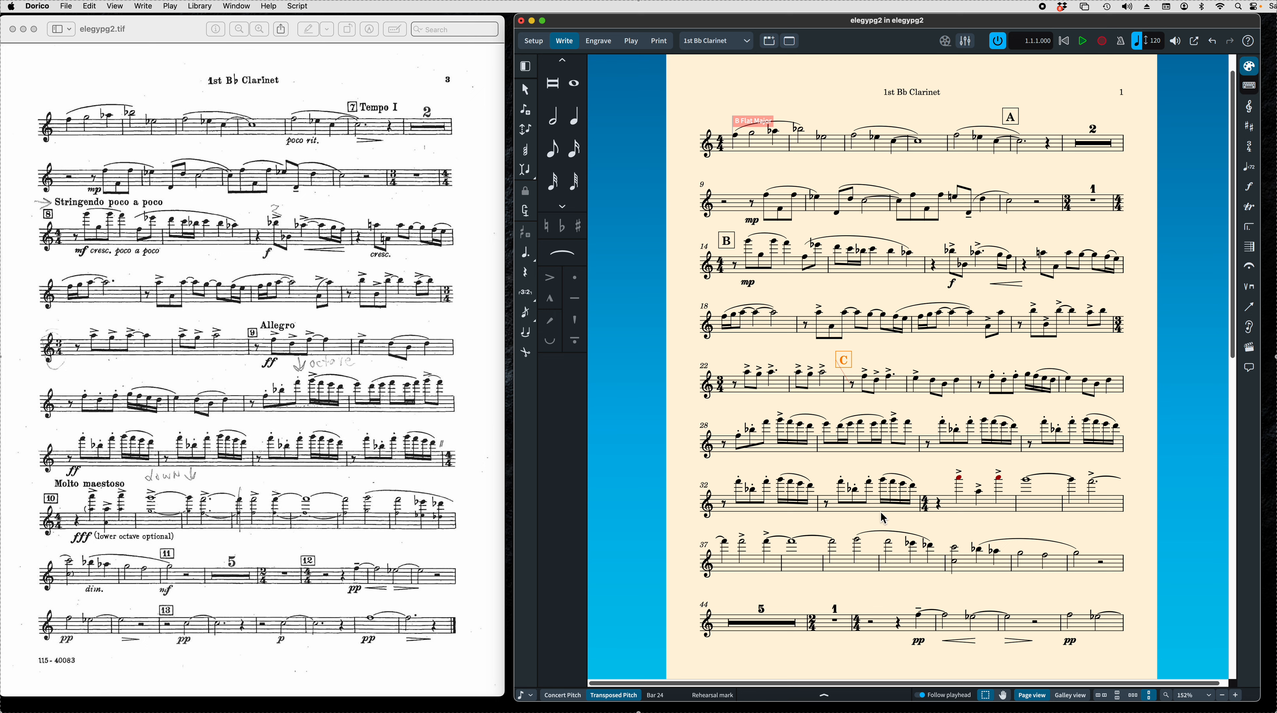
pyautogui.click(938, 505)
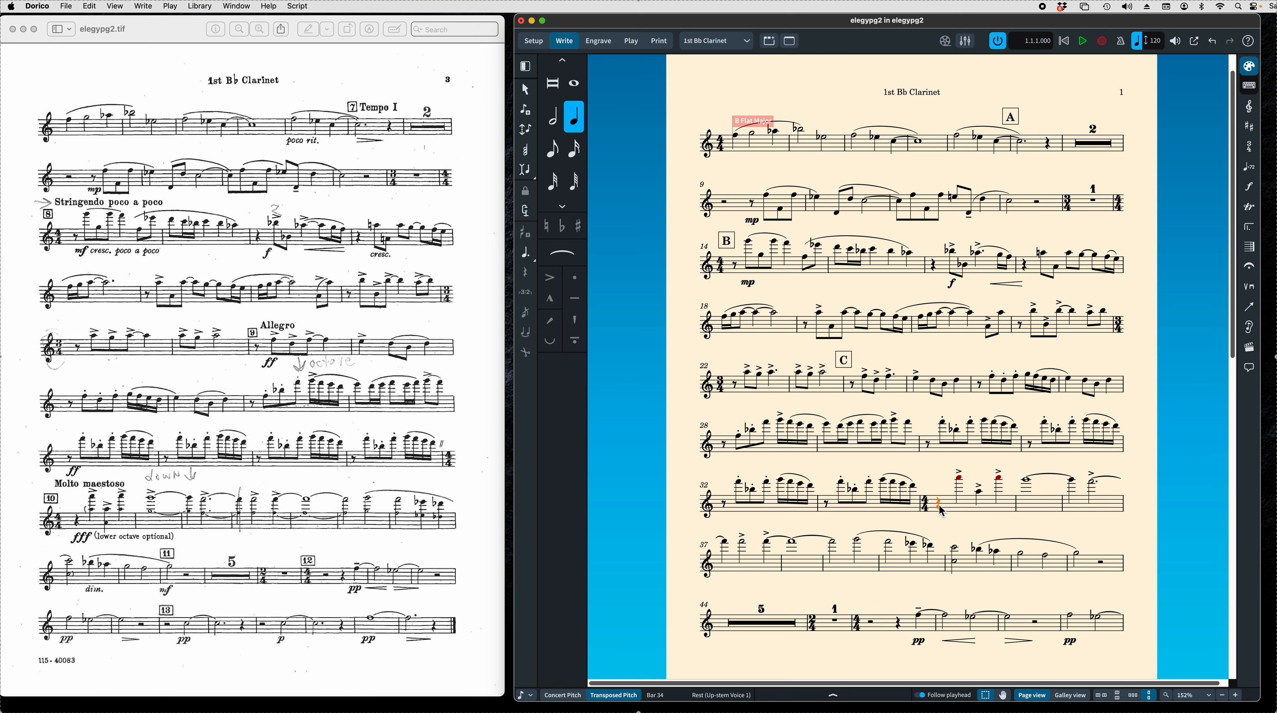
pyautogui.hotkey('shift', 'alt', 'r')
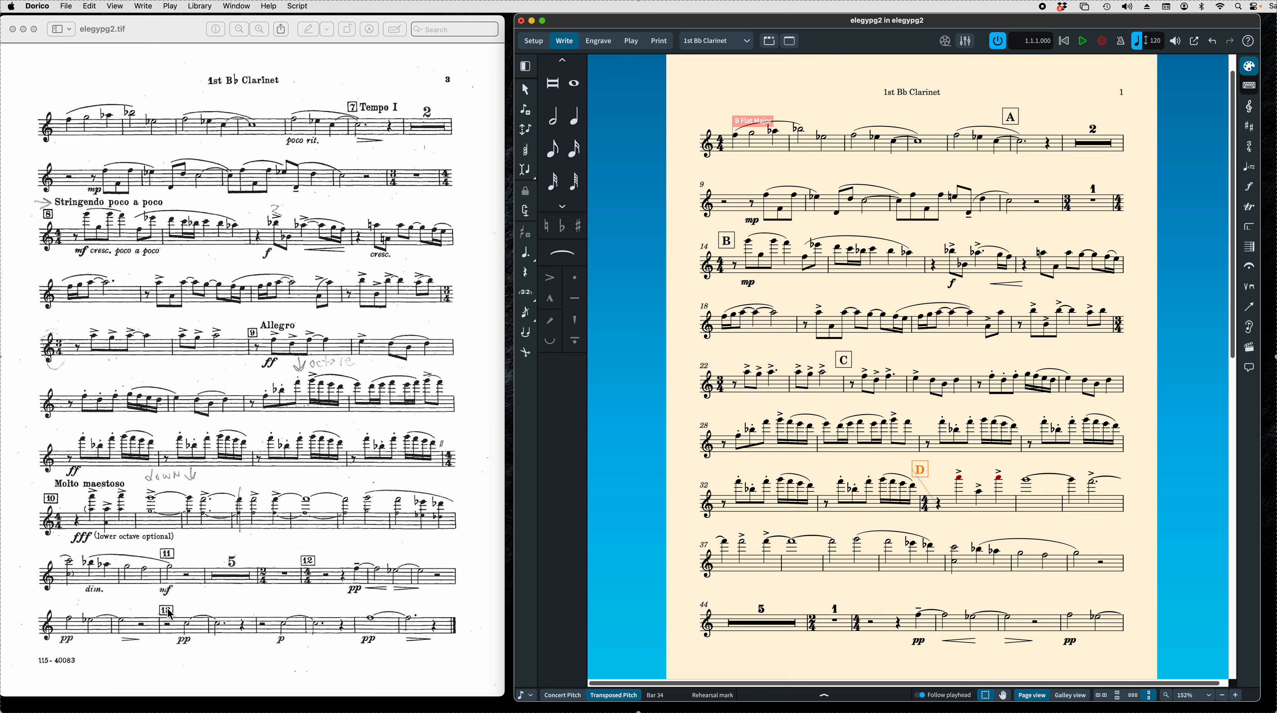
# - Try to add a rehearsal mark with the slur and first note of bar 43 selected, and undo it
pyautogui.scroll(-2, 849, 569)
pyautogui.click(1079, 527)
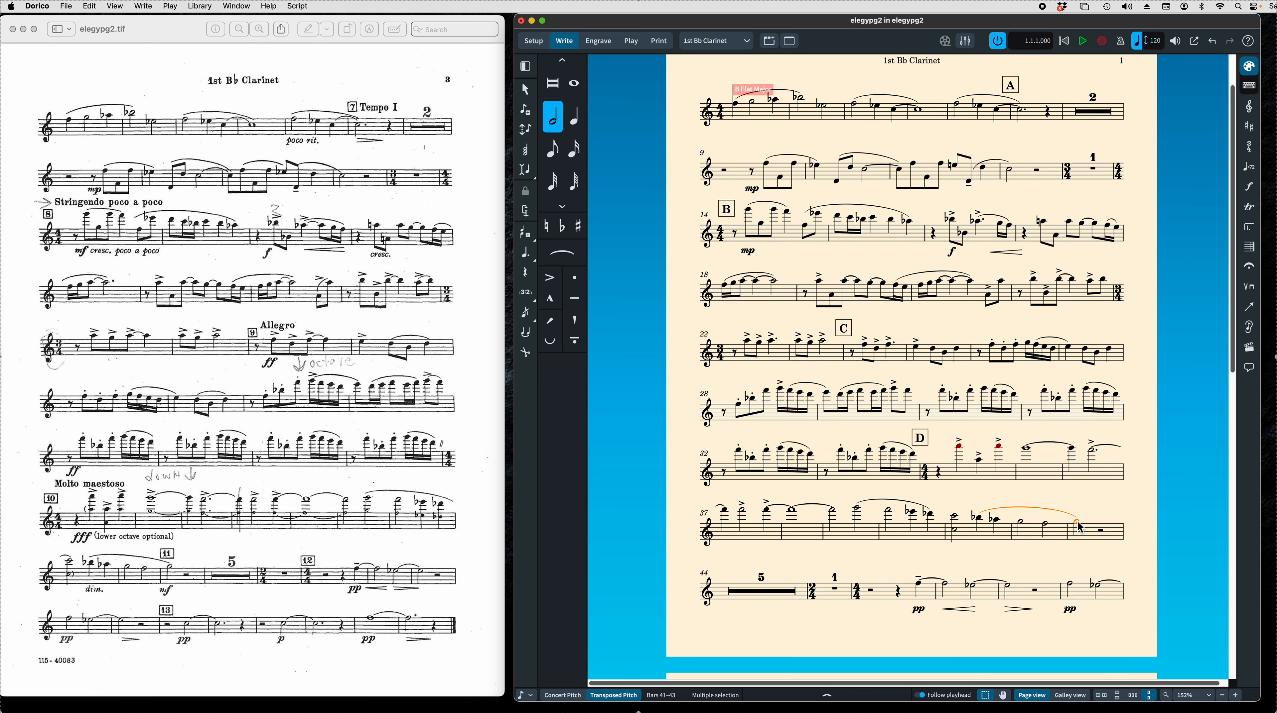
pyautogui.hotkey('shift', 'alt', 'r')
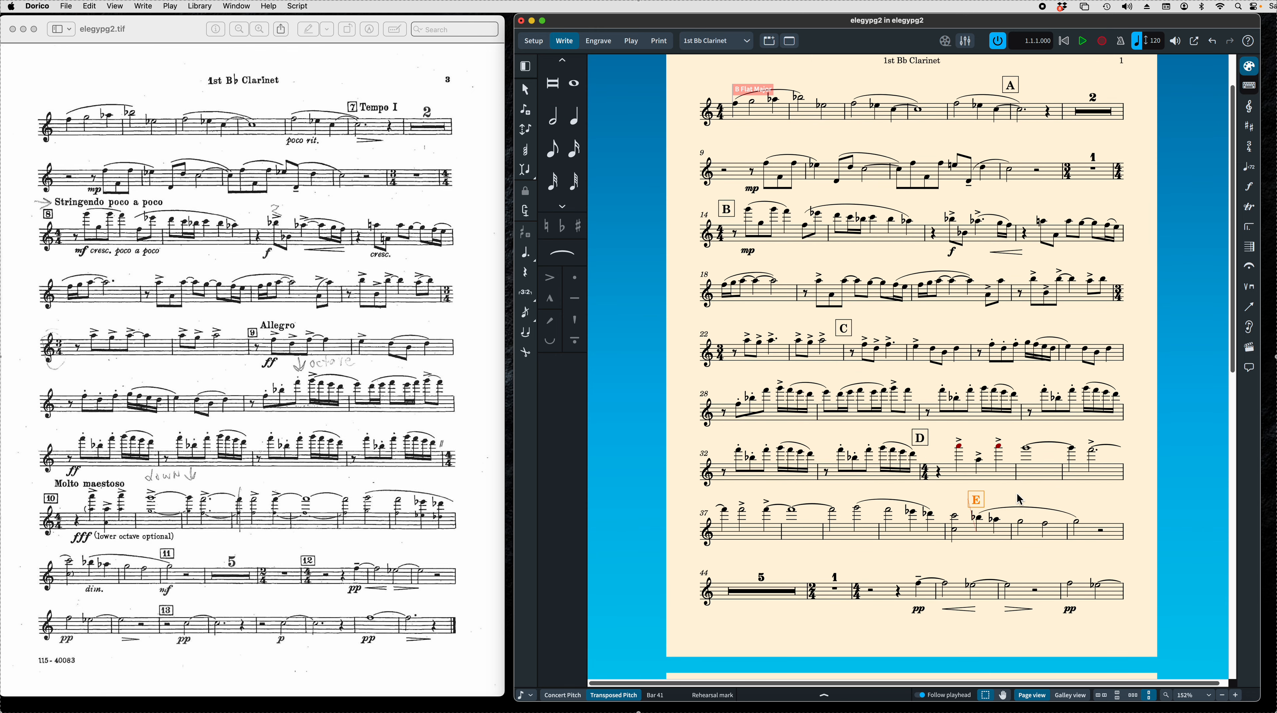
pyautogui.press('super+z')
# - Add a rehearsal mark at the barline that starts bar 43
pyautogui.click(1075, 524)
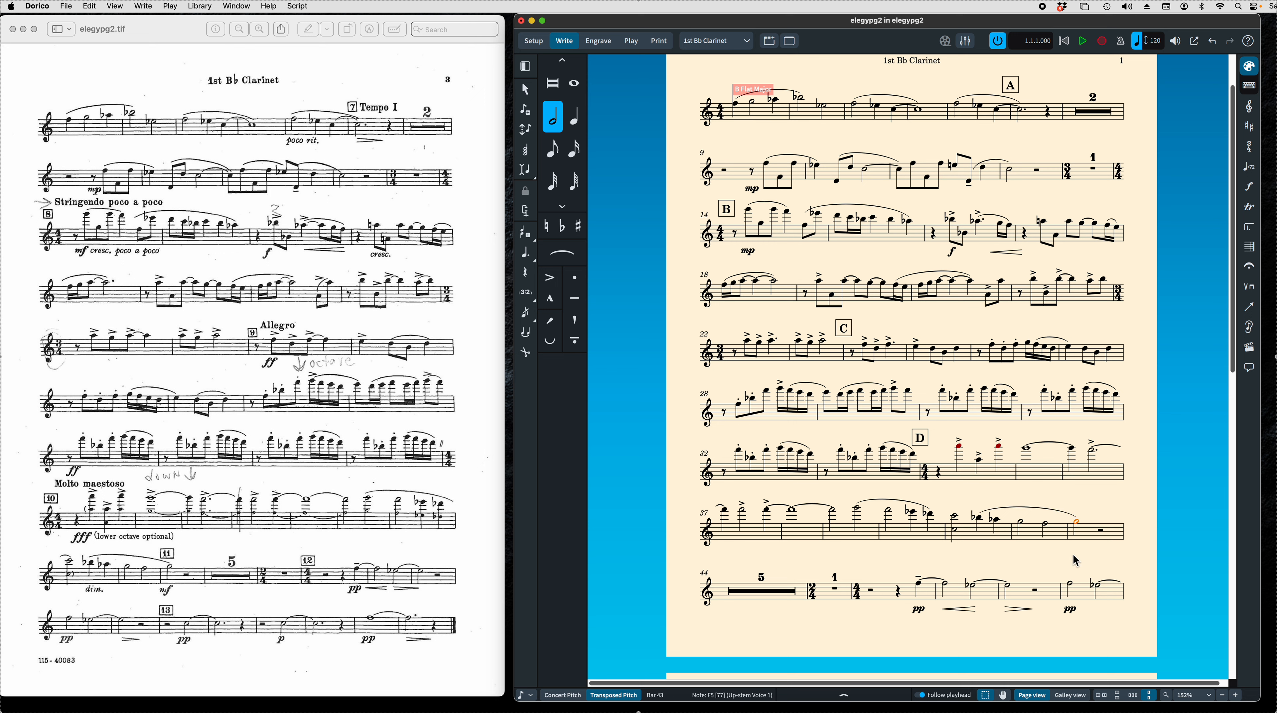
pyautogui.click(1069, 536)
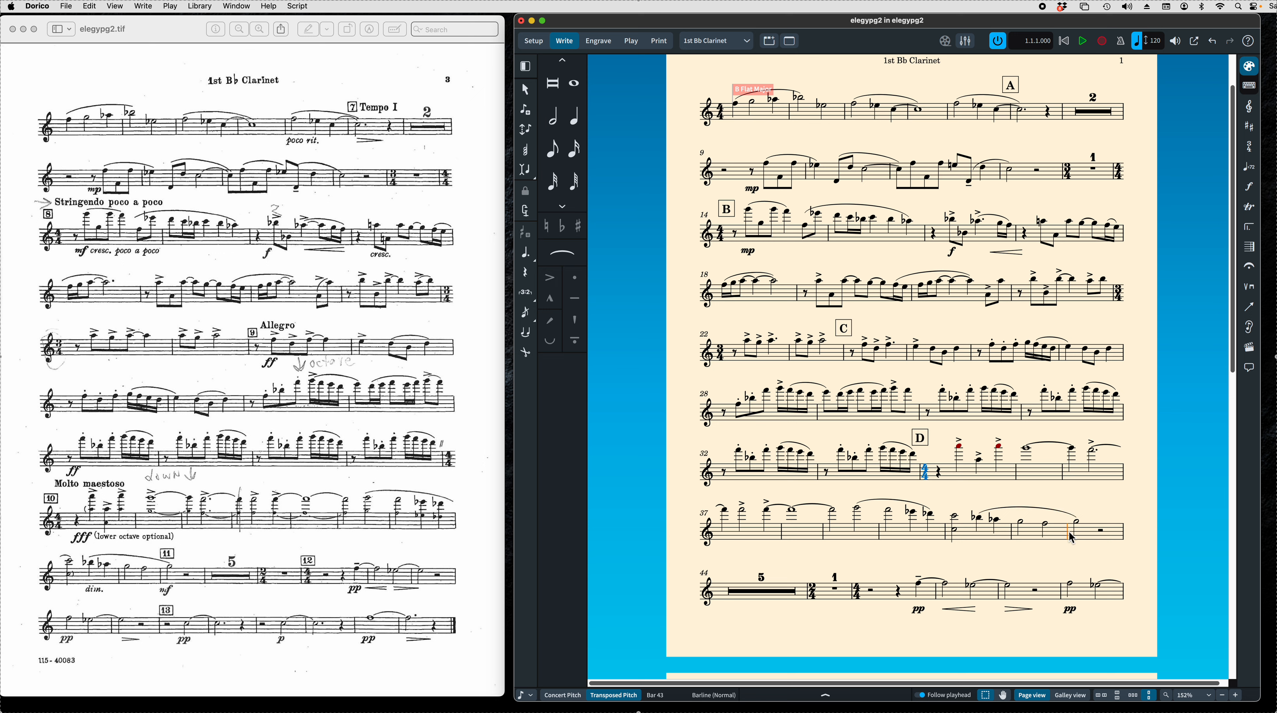
pyautogui.hotkey('shift', 'alt', 'r')
# - Add rehearsal marks at the return to 4/4 after the 2/4 bar and at the start of bar 57
pyautogui.scroll(-2, 894, 537)
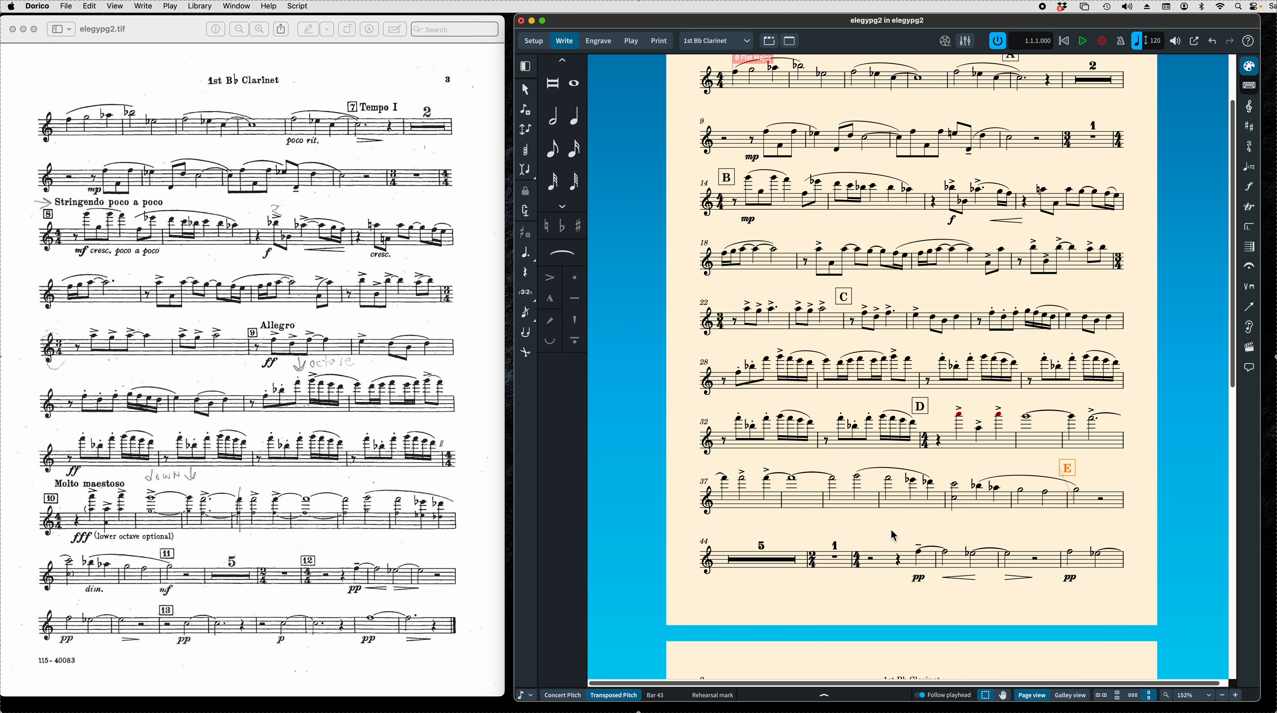
pyautogui.click(855, 572)
pyautogui.hotkey('alt', 'shift', 'r')
pyautogui.scroll(-5, 899, 583)
pyautogui.click(897, 514)
pyautogui.hotkey('alt', 'shift', 'r')
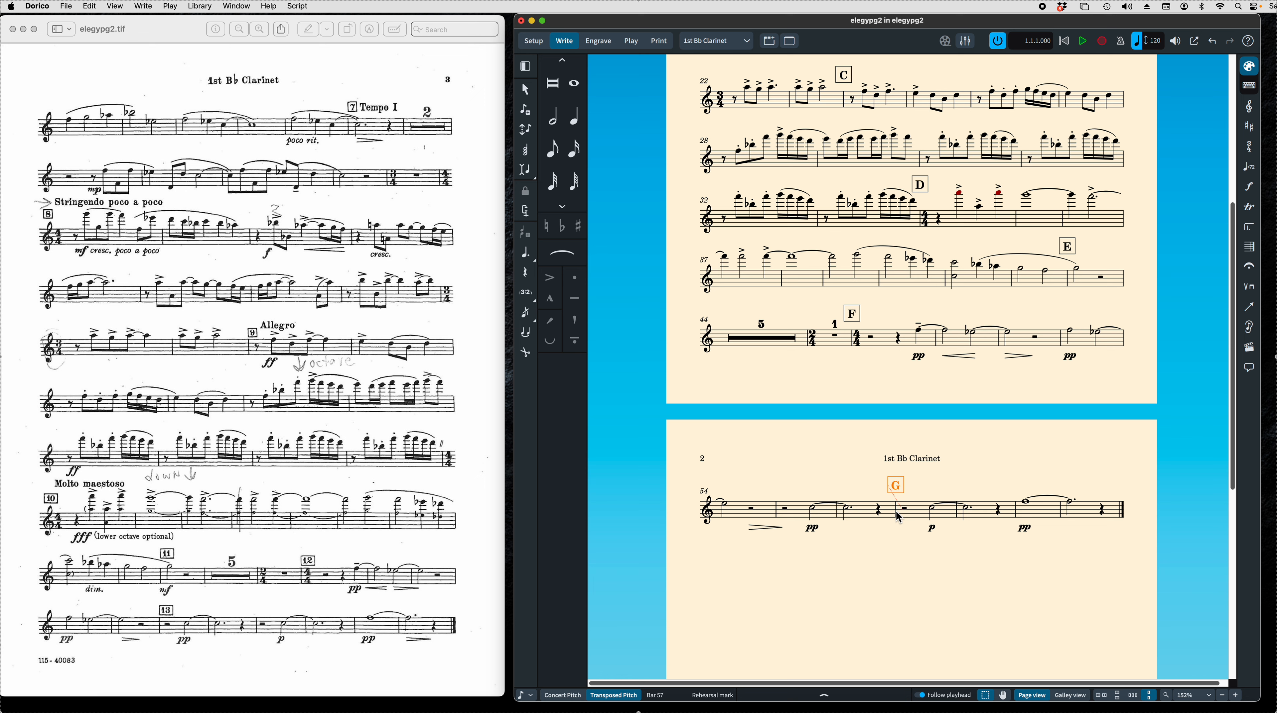
# - Select all rehearsal marks in the flow and set their sequence type to Numbers
pyautogui.click(877, 589)
pyautogui.click(902, 487)
pyautogui.press('super+shift+a')
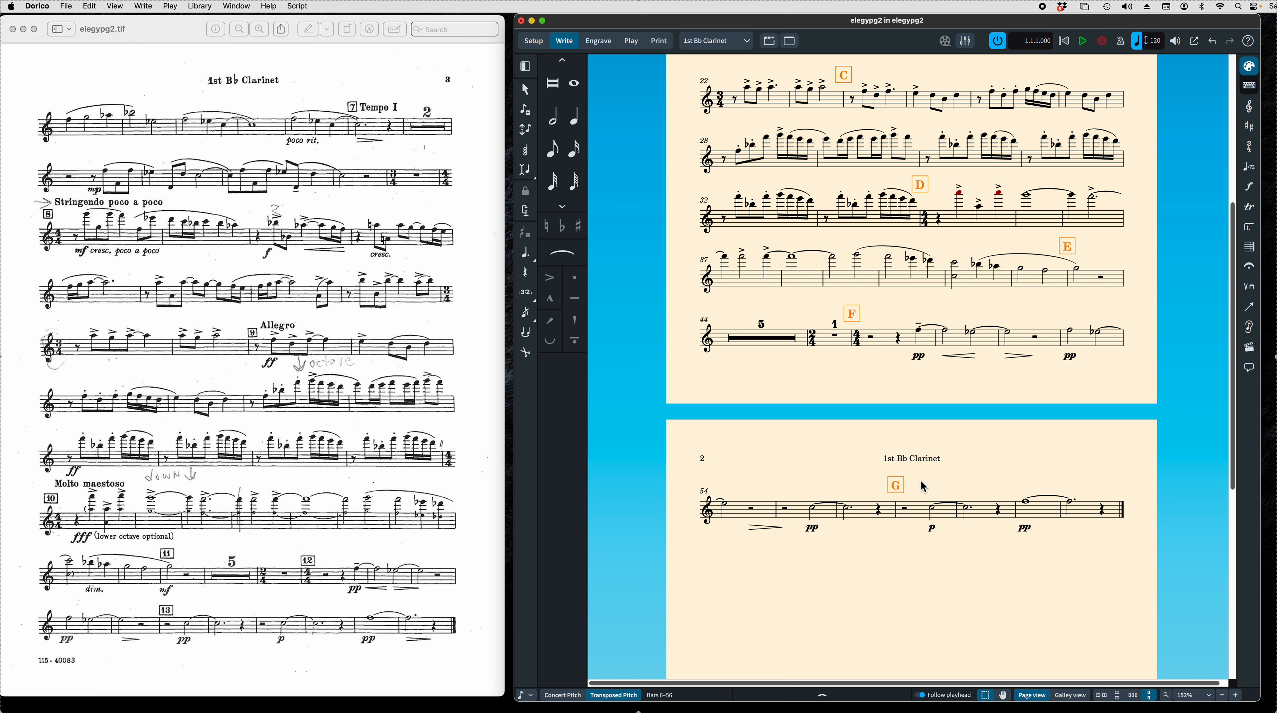
pyautogui.click(824, 699)
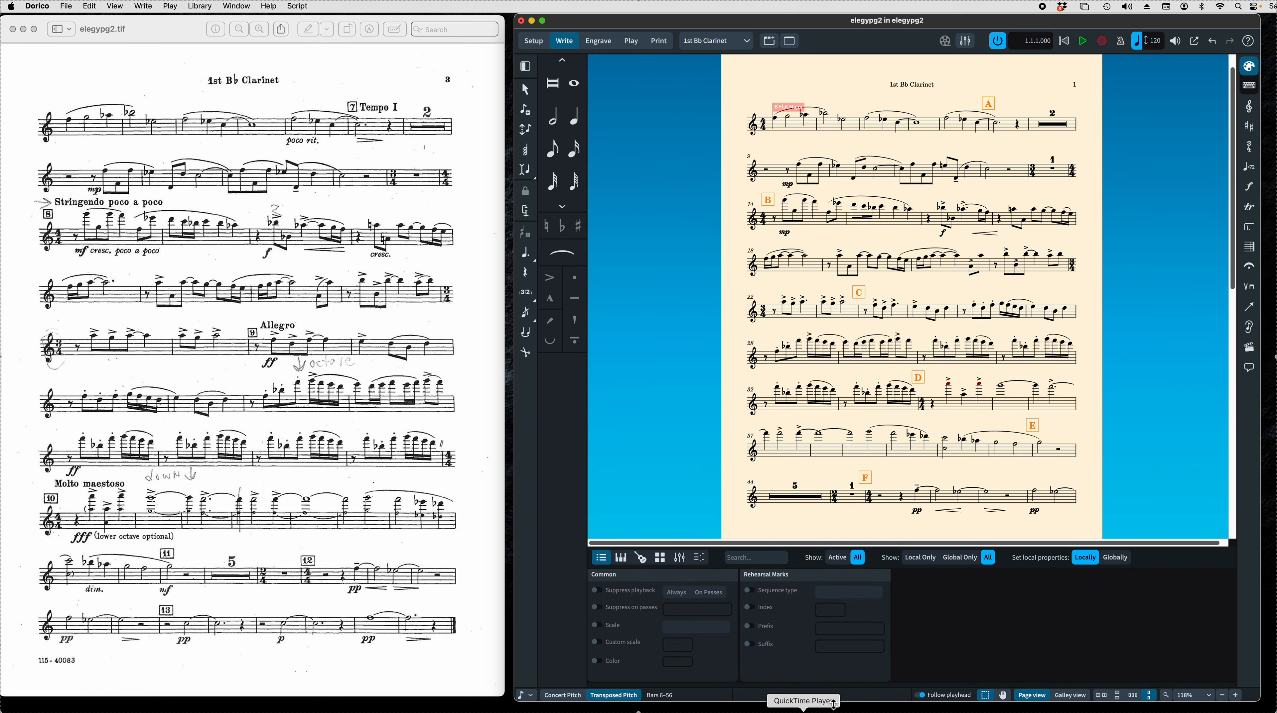
pyautogui.click(751, 593)
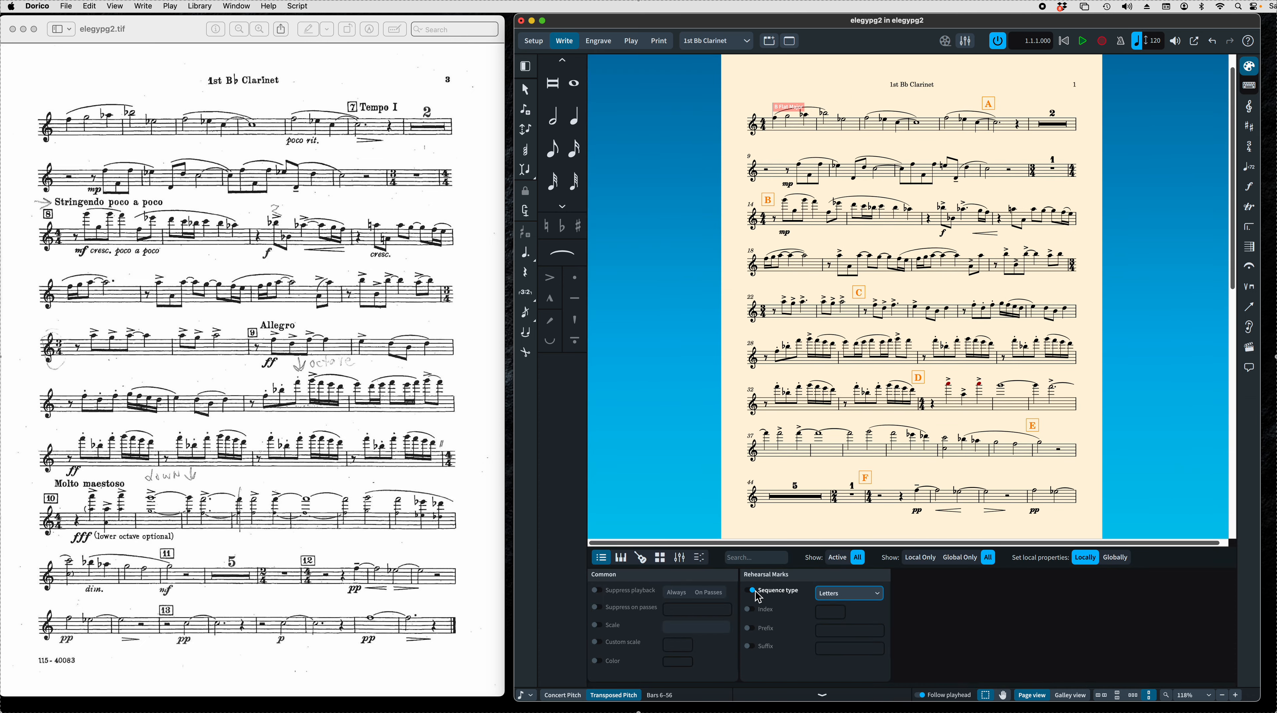
pyautogui.click(821, 593)
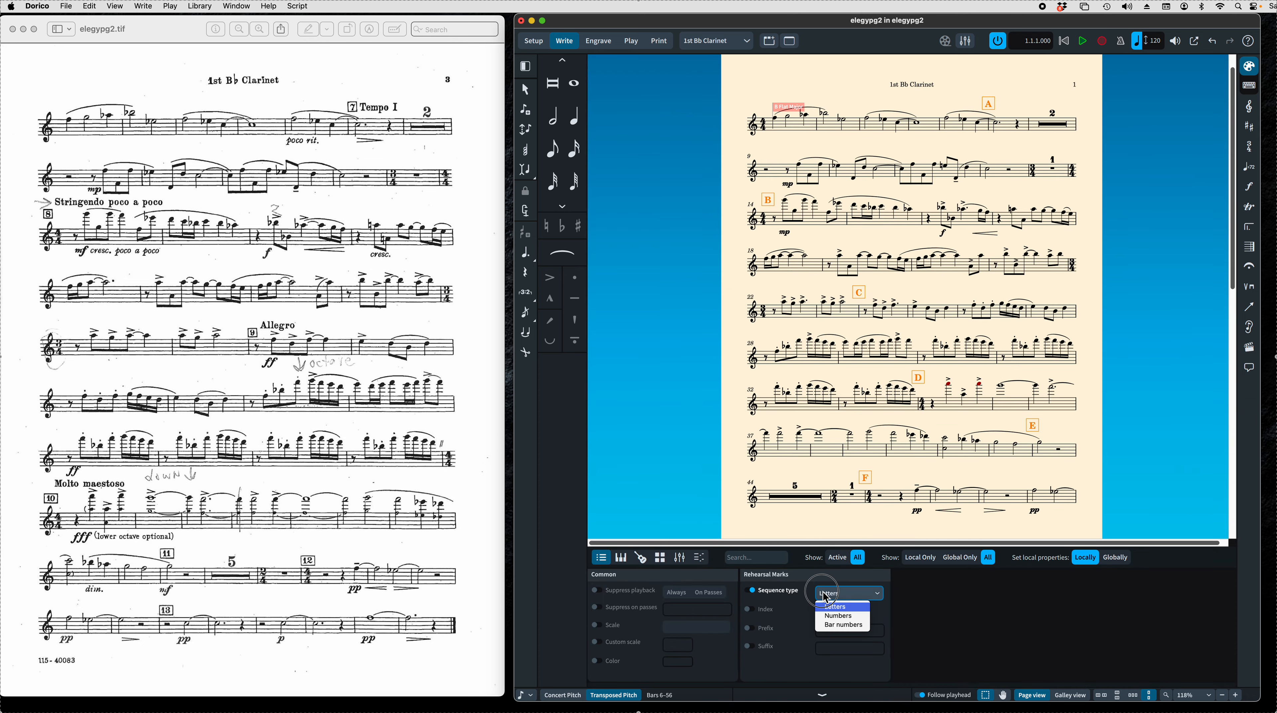
pyautogui.click(832, 608)
pyautogui.click(843, 597)
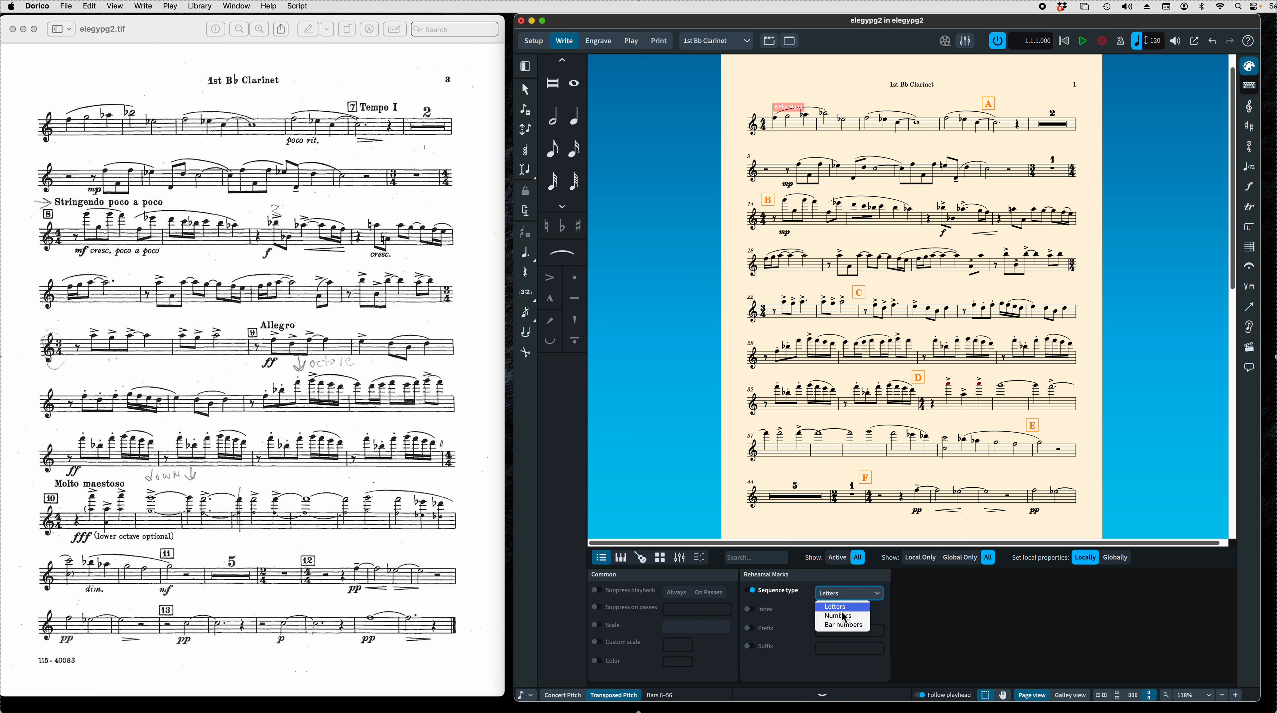
pyautogui.click(845, 620)
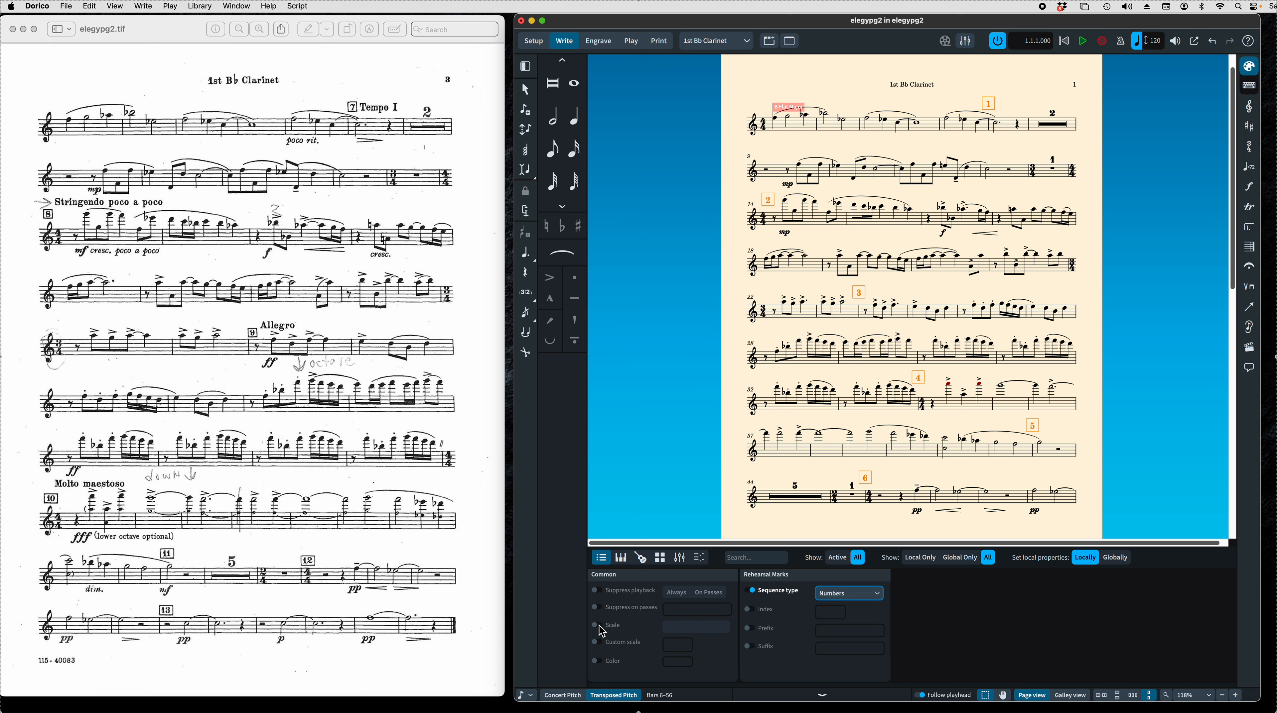
# - Set a custom scale of 75 for all the selected rehearsal marks and deselect them
pyautogui.click(599, 643)
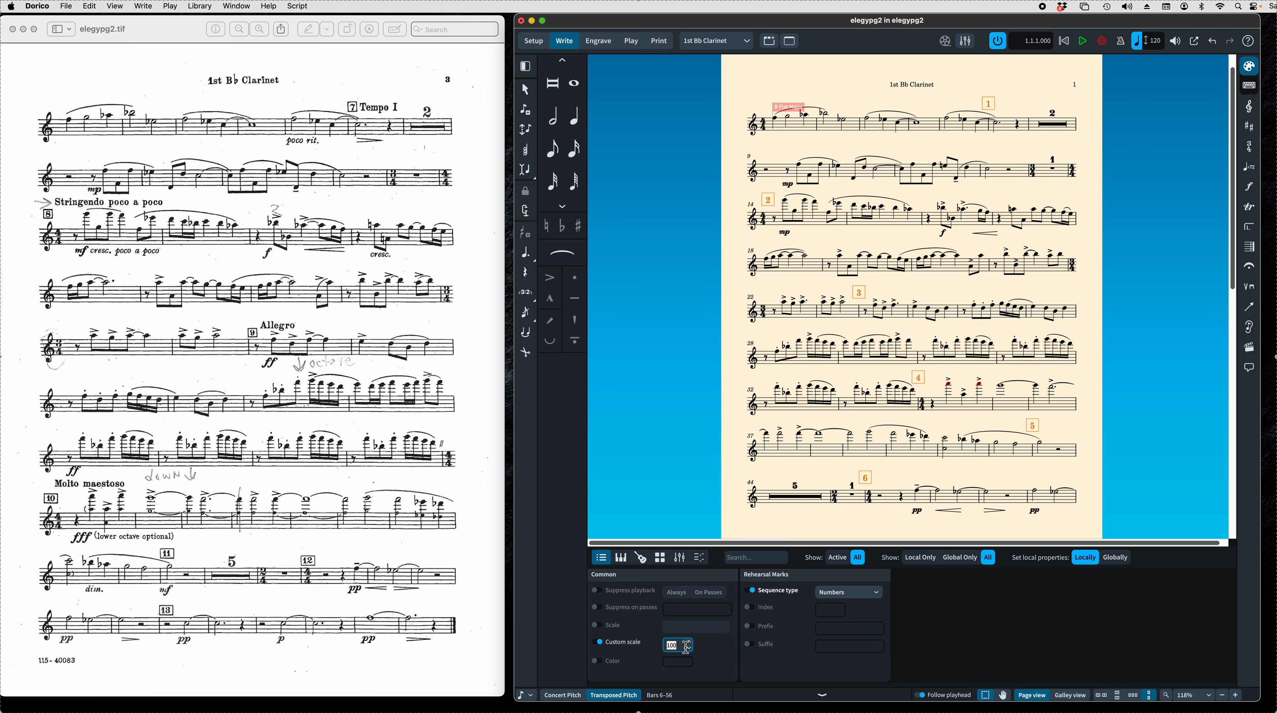
pyautogui.write('75')
pyautogui.click(969, 630)
pyautogui.click(821, 697)
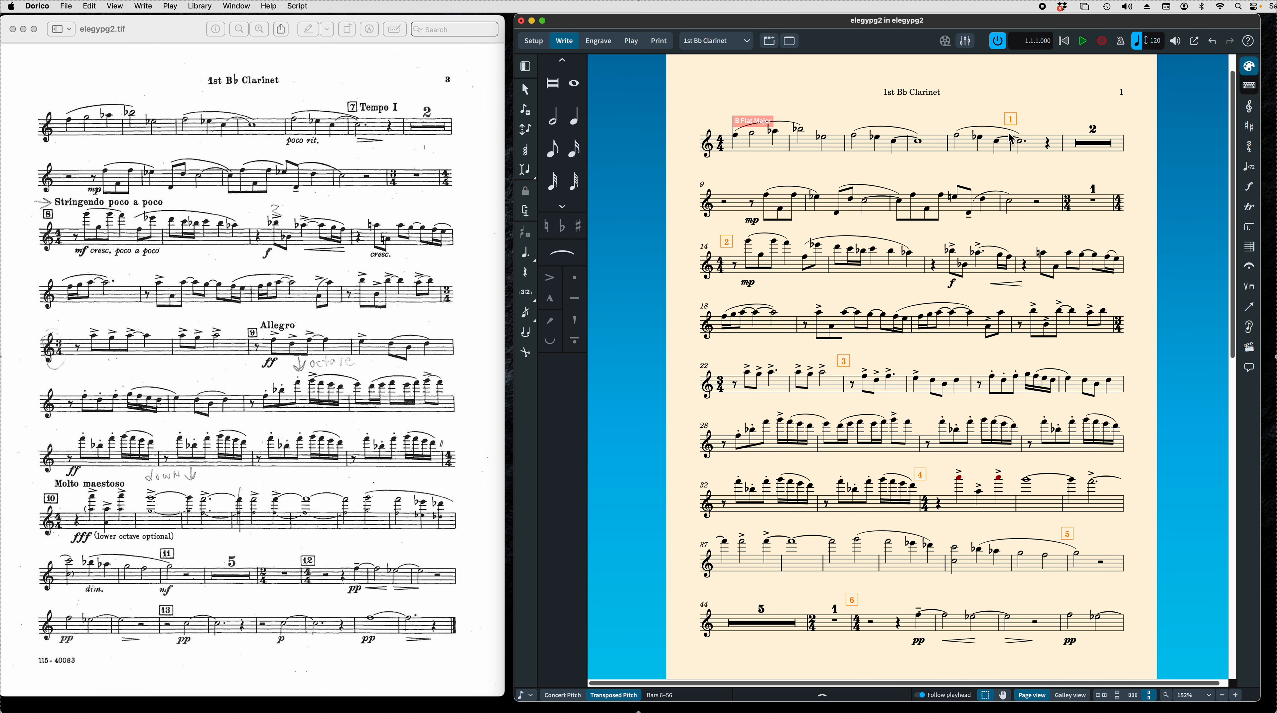
pyautogui.click(1077, 105)
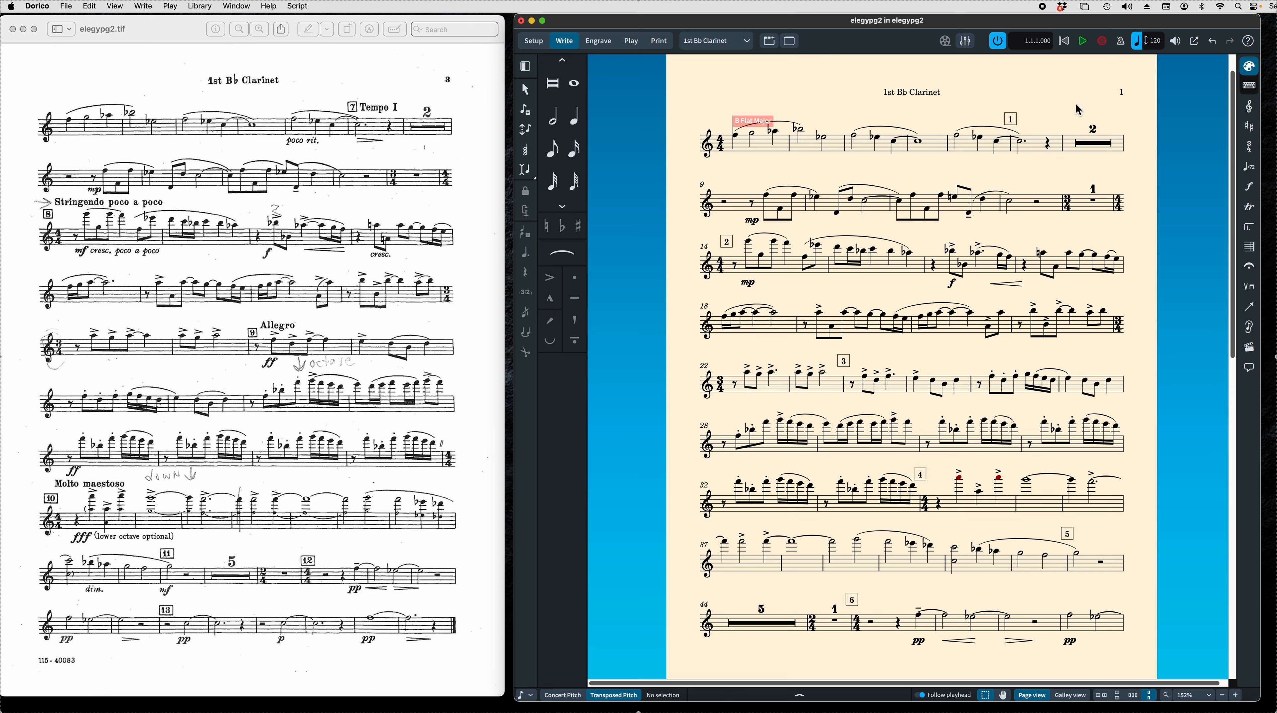
# - Set the index of the first rehearsal mark, at bar 6, to 7 so the numbering starts there
pyautogui.click(1010, 119)
pyautogui.click(824, 695)
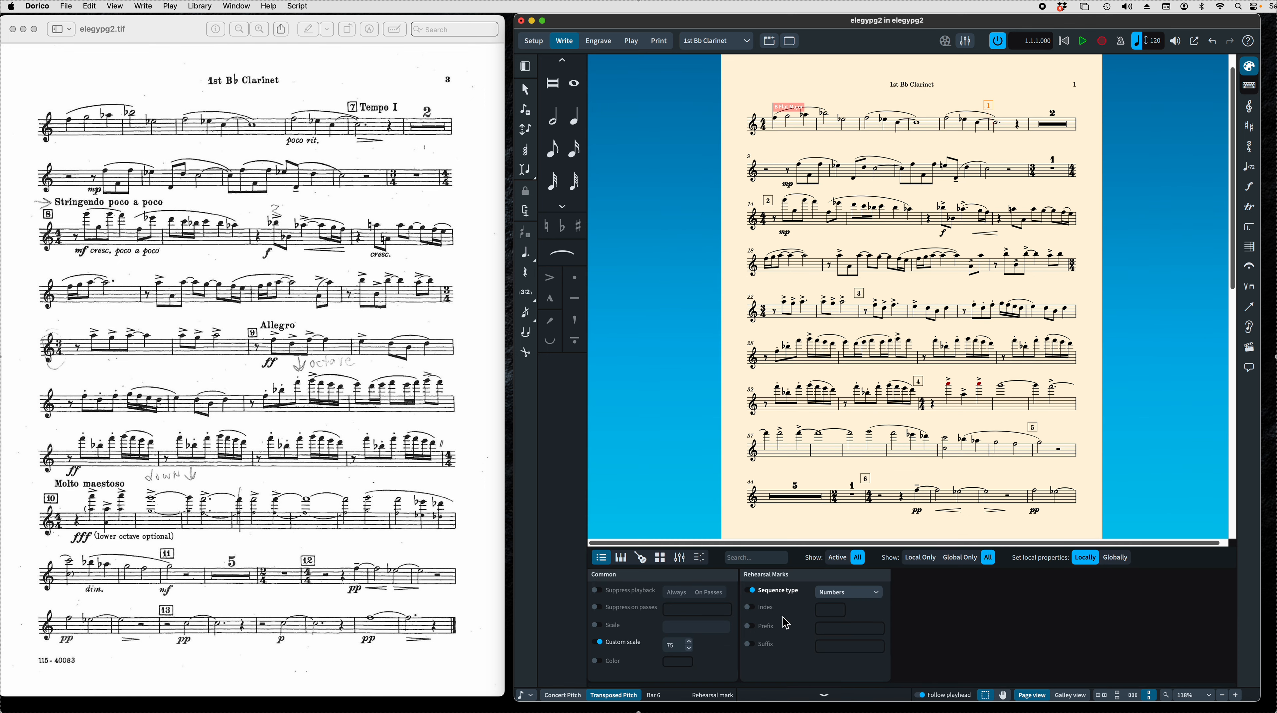
pyautogui.click(756, 611)
pyautogui.write('5')
pyautogui.press('Return')
pyautogui.click(842, 607)
pyautogui.click(842, 608)
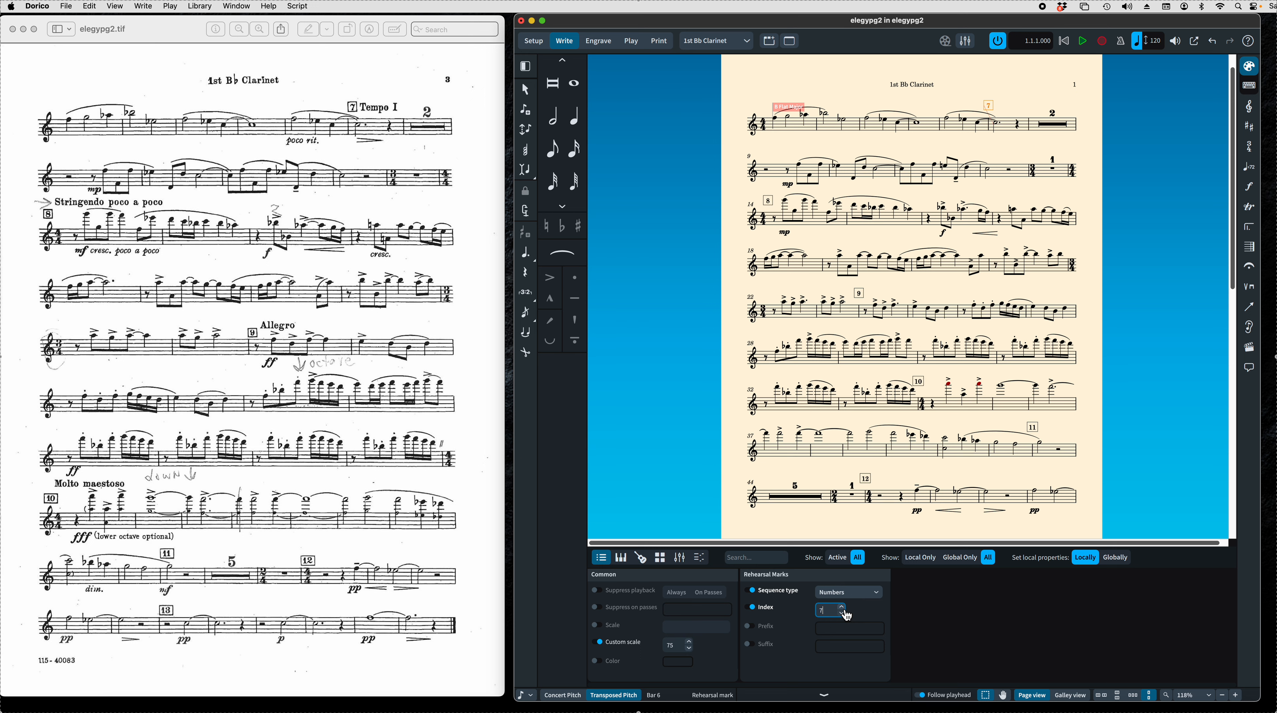
pyautogui.click(825, 695)
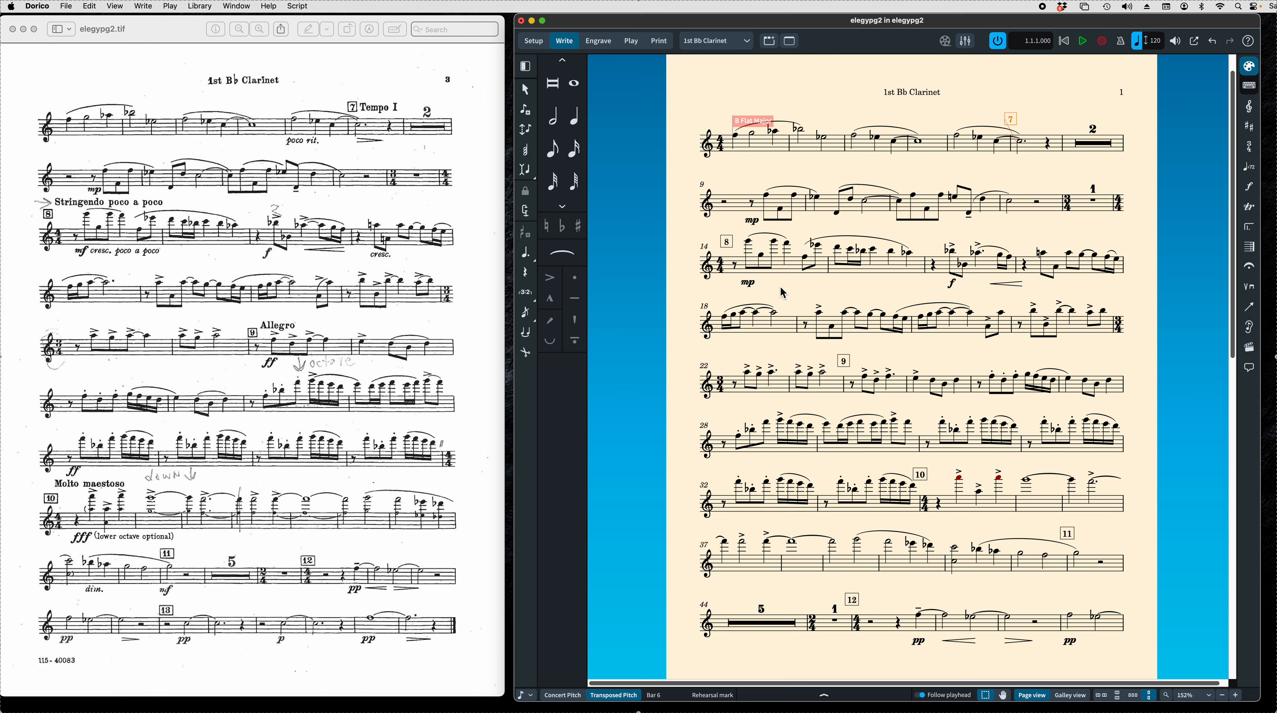
pyautogui.click(810, 85)
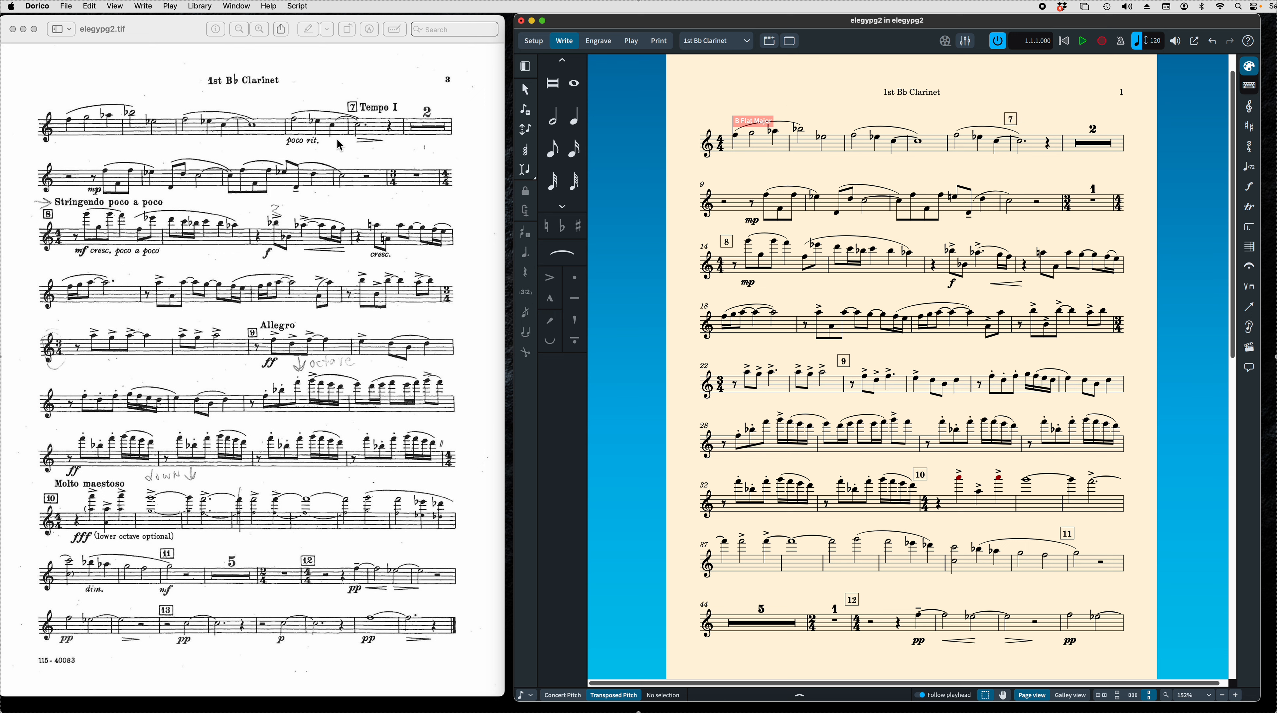
# - Add the italic staff text "poco rit." at the first note of bar 5
pyautogui.click(956, 139)
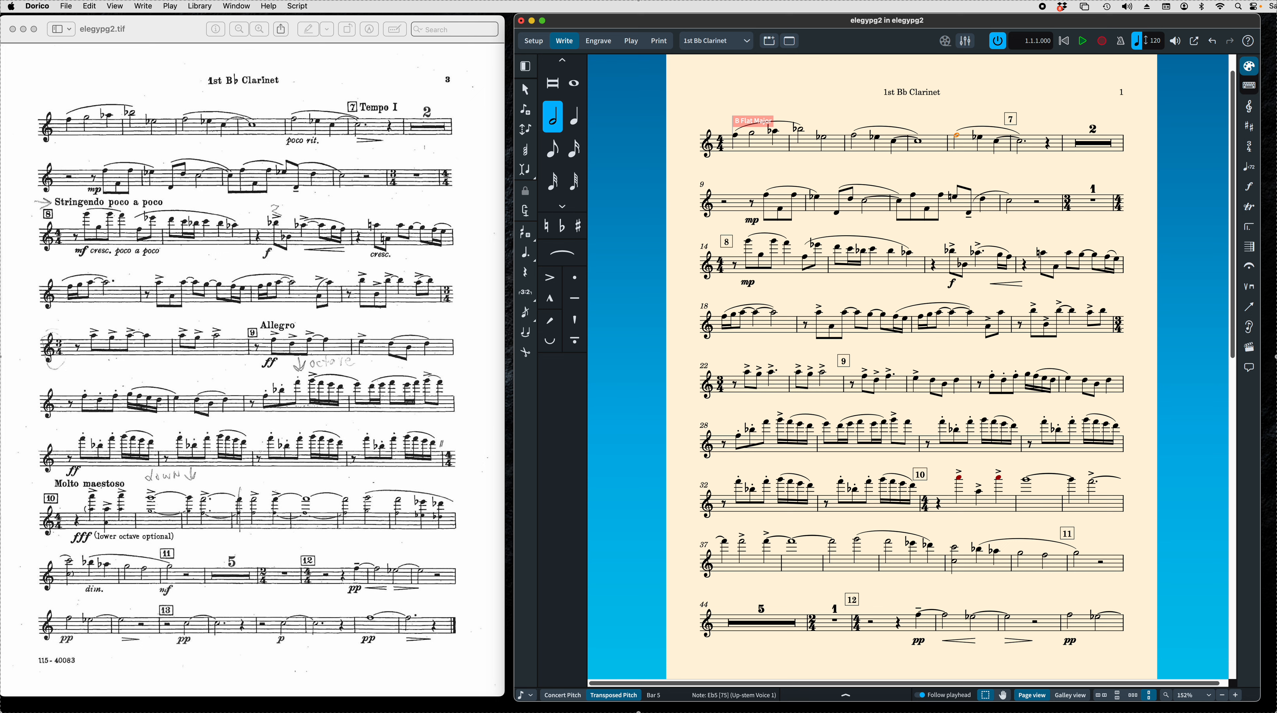
pyautogui.hotkey('shift', 'x')
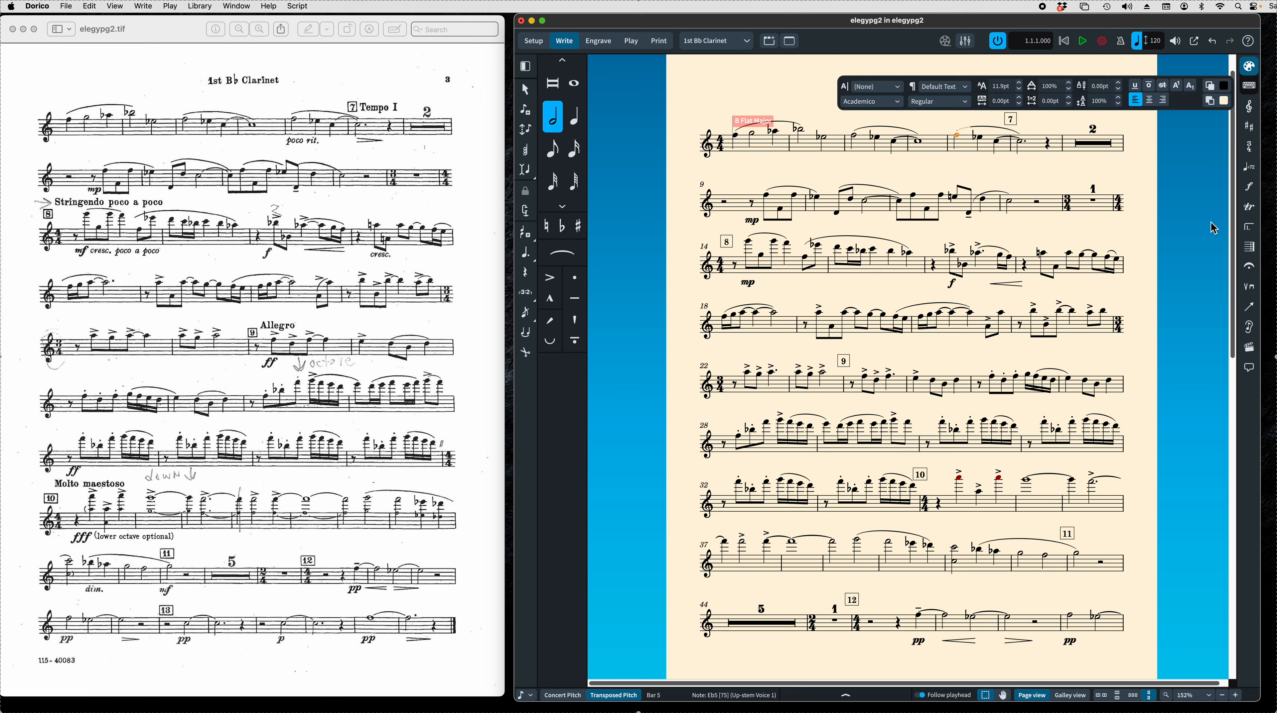
pyautogui.click(948, 103)
pyautogui.click(922, 129)
pyautogui.click(1024, 93)
pyautogui.write('poco rit.')
pyautogui.press('Escape')
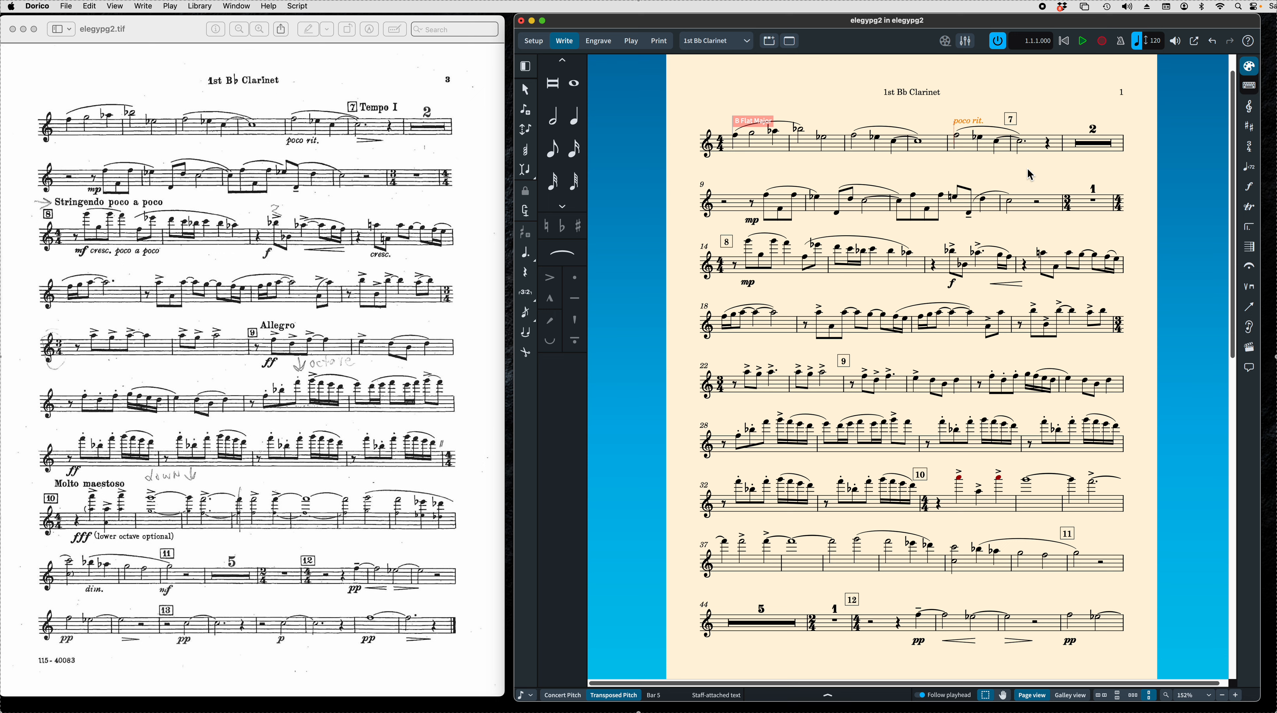
# - Add the tempo mark "Tempo 1" at the barline that starts bar 6
pyautogui.click(1023, 144)
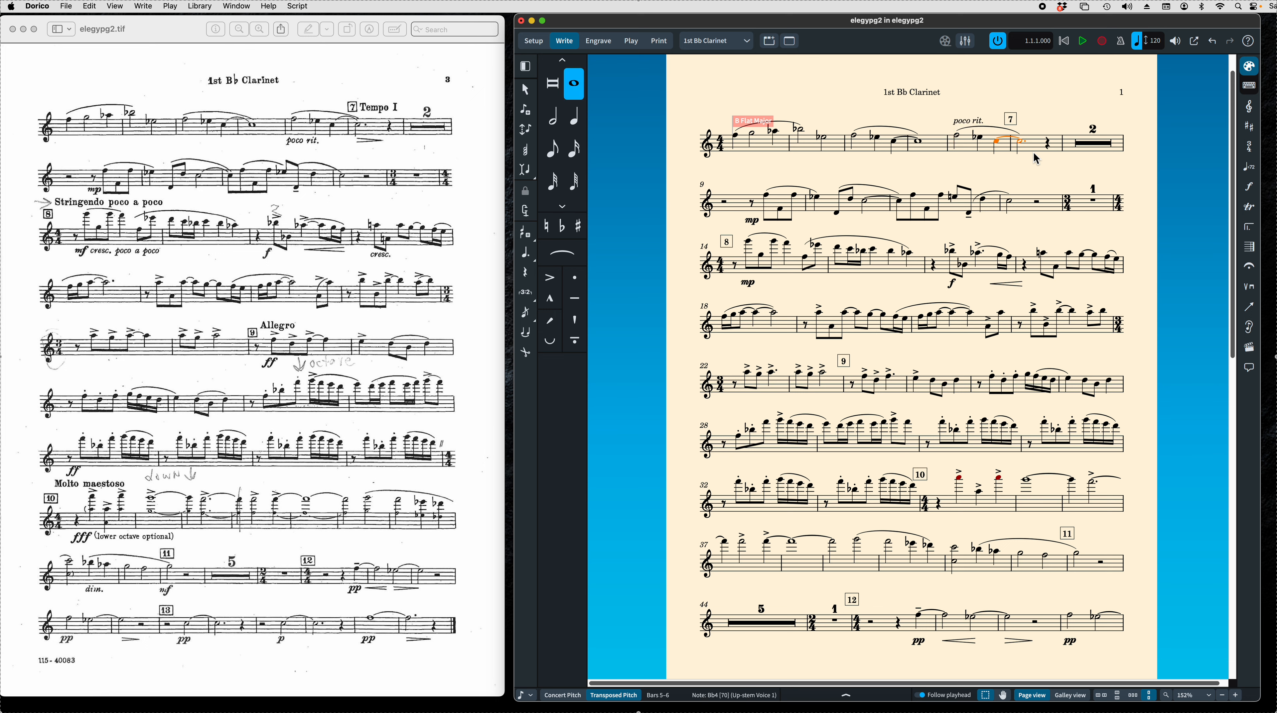
pyautogui.press('Right')
pyautogui.click(1009, 145)
pyautogui.click(1010, 146)
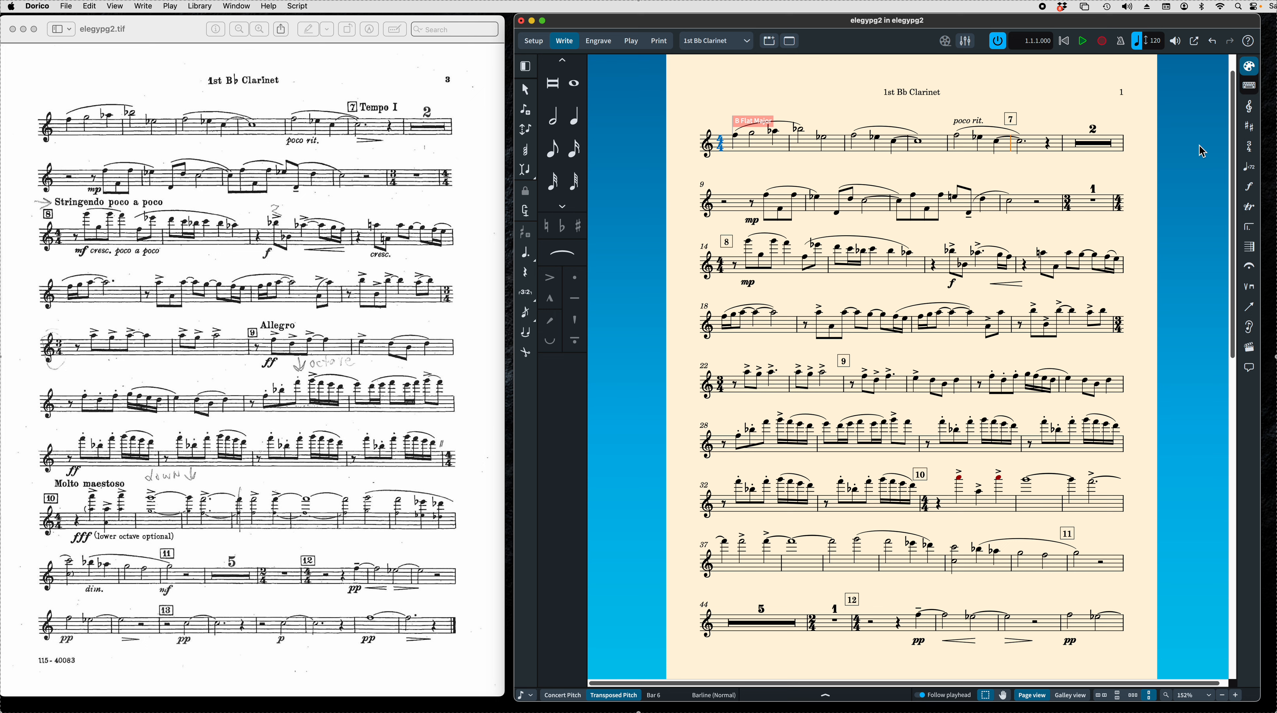
pyautogui.hotkey('shift', 't')
pyautogui.write('Tempo 1')
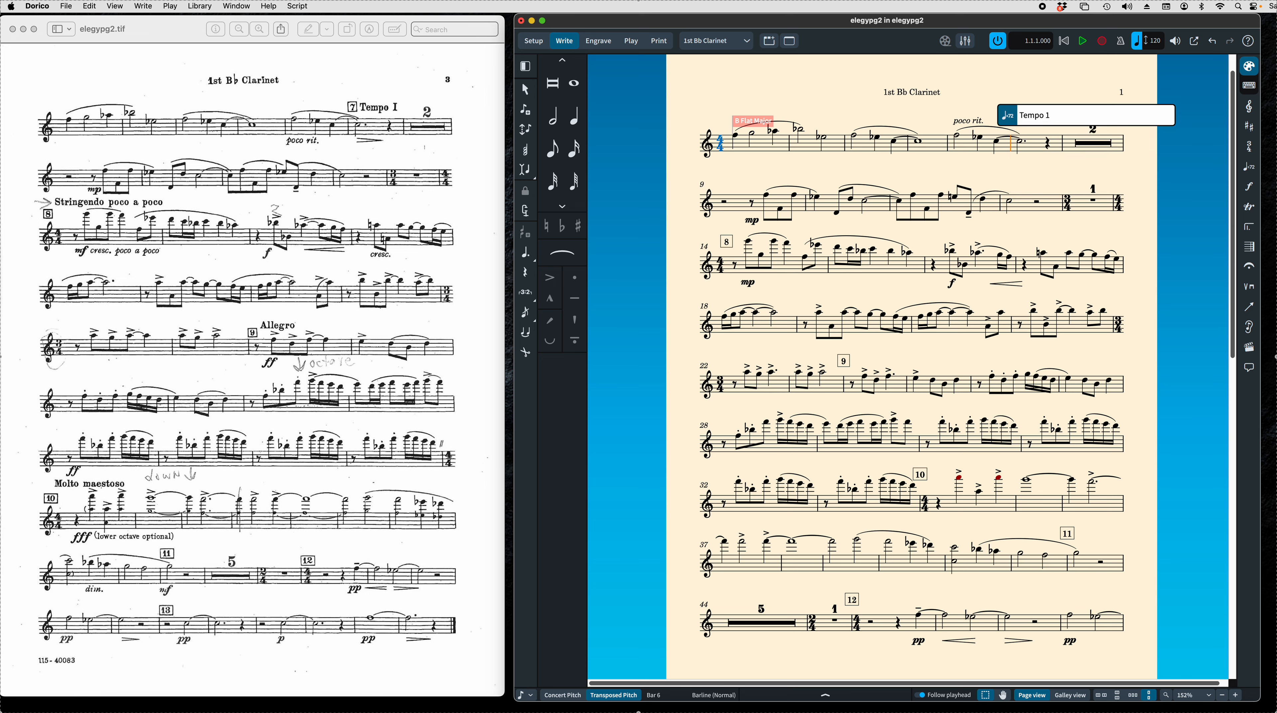
pyautogui.press('Return')
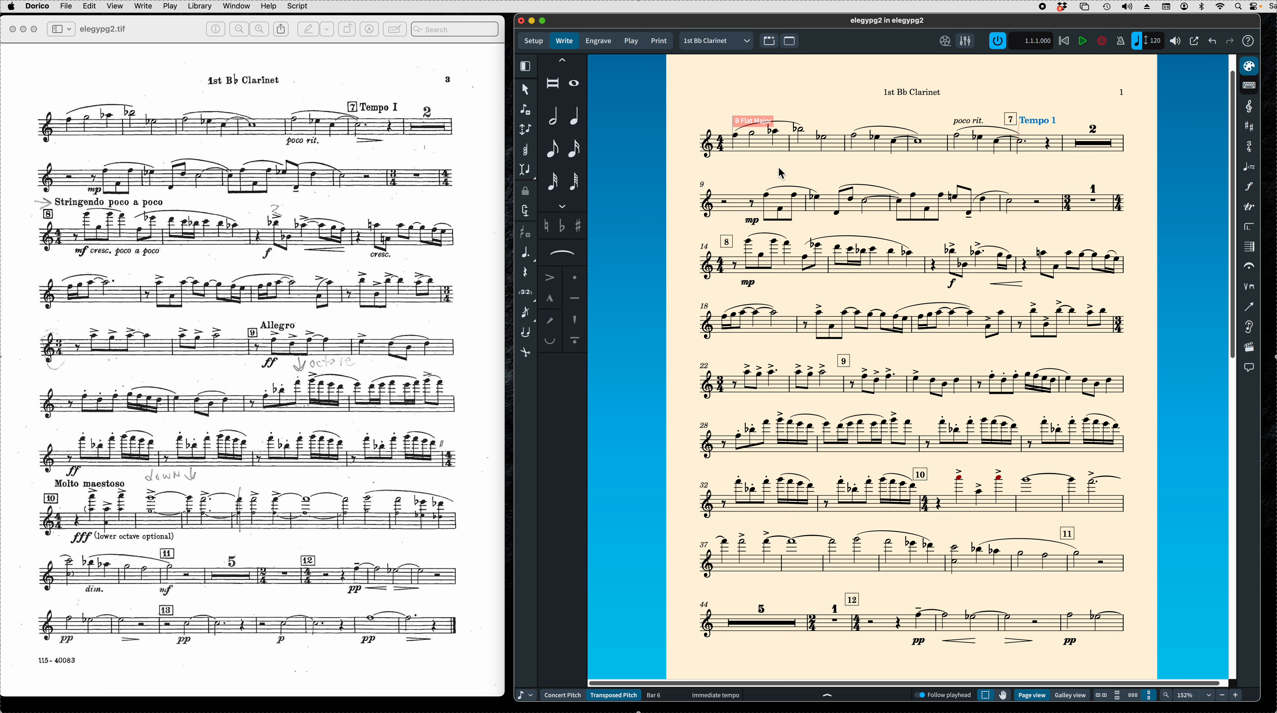
# - Add a diminuendo hairpin to the tied note across bars 5 and 6, moving its start to the beginning of bar 6
pyautogui.click(1021, 146)
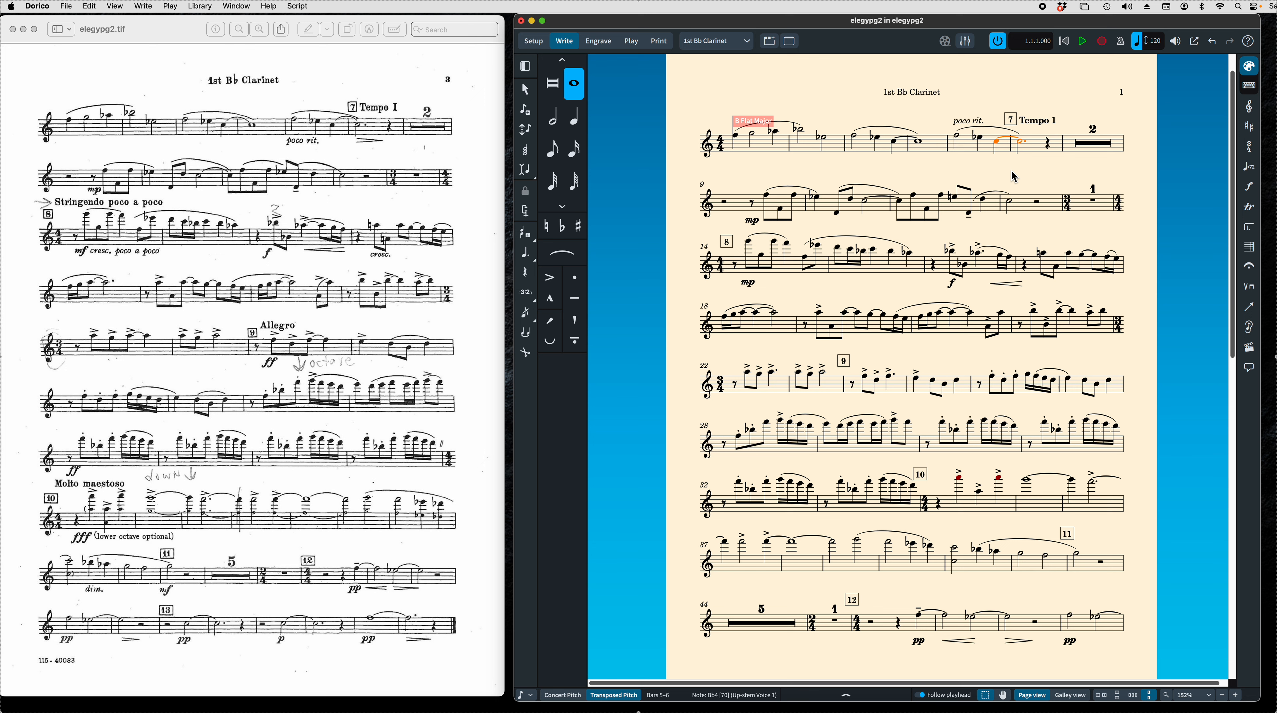
pyautogui.hotkey('shift', '.')
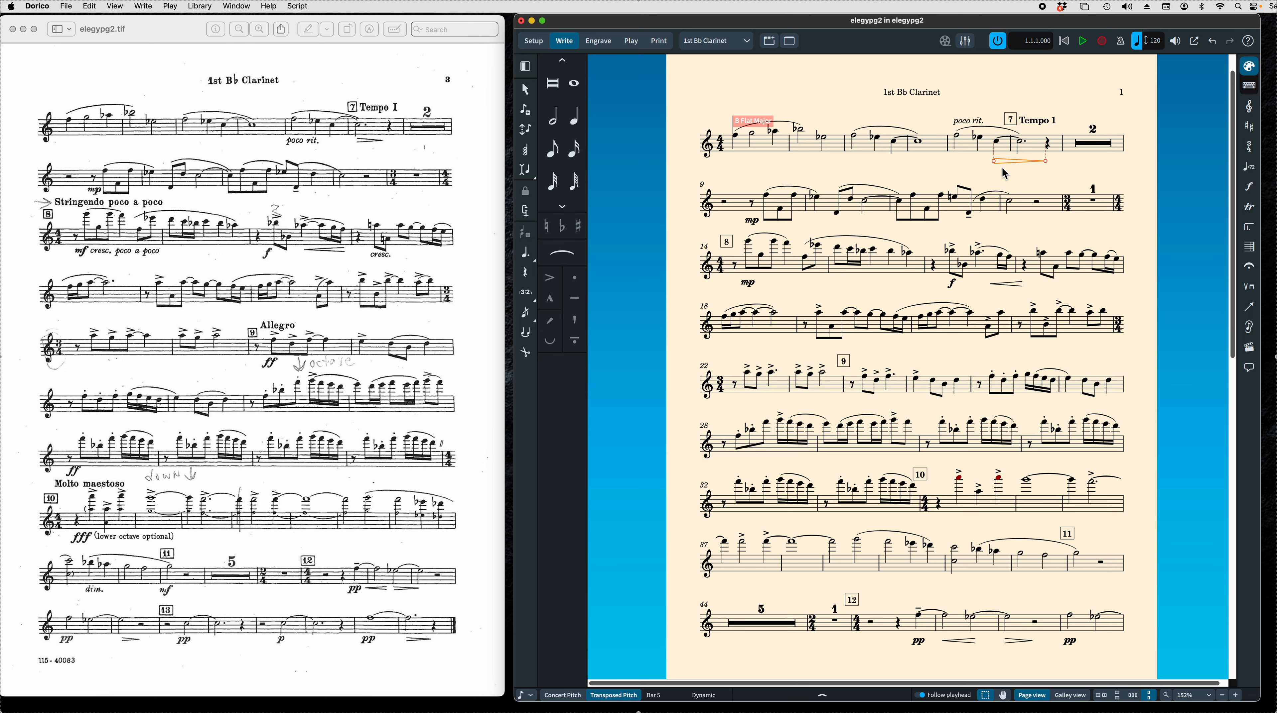
pyautogui.moveTo(994, 161); pyautogui.dragTo(1020, 162)
# - Slur the first four eighth notes of bar 11 and change the fourth note from natural to flat
pyautogui.click(921, 204)
pyautogui.moveTo(920, 201); pyautogui.dragTo(958, 233)
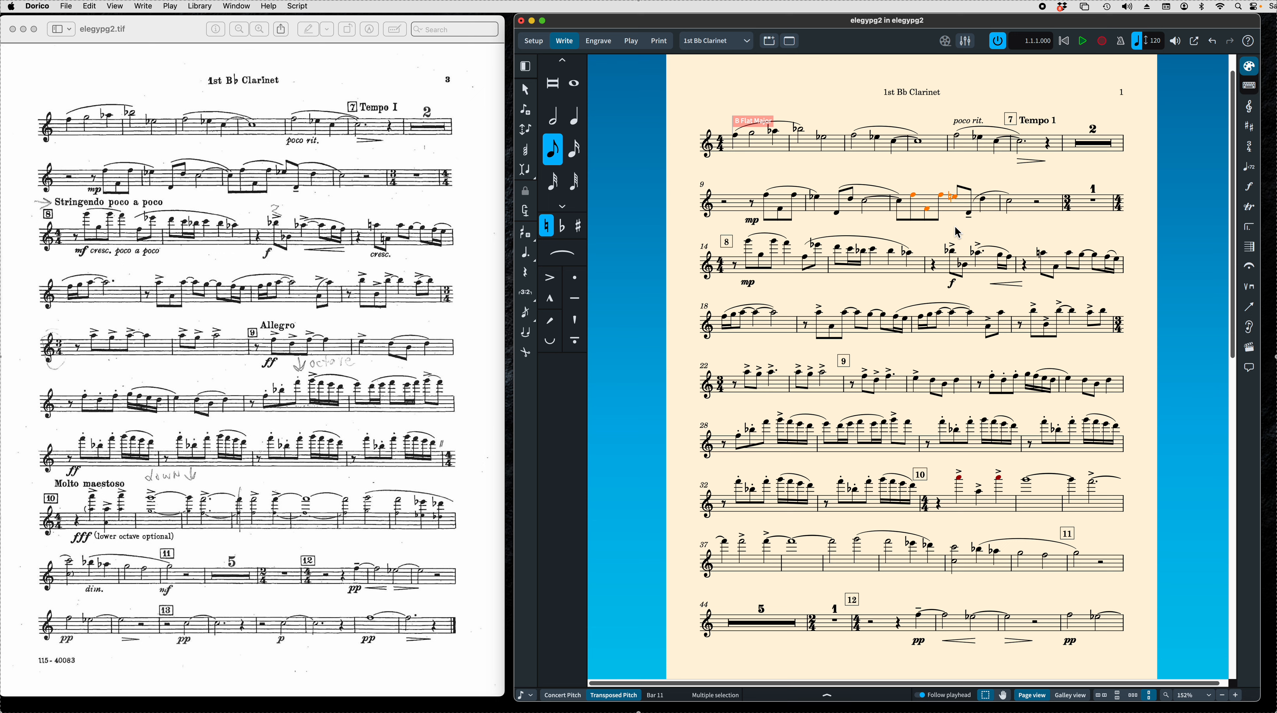
pyautogui.press('s')
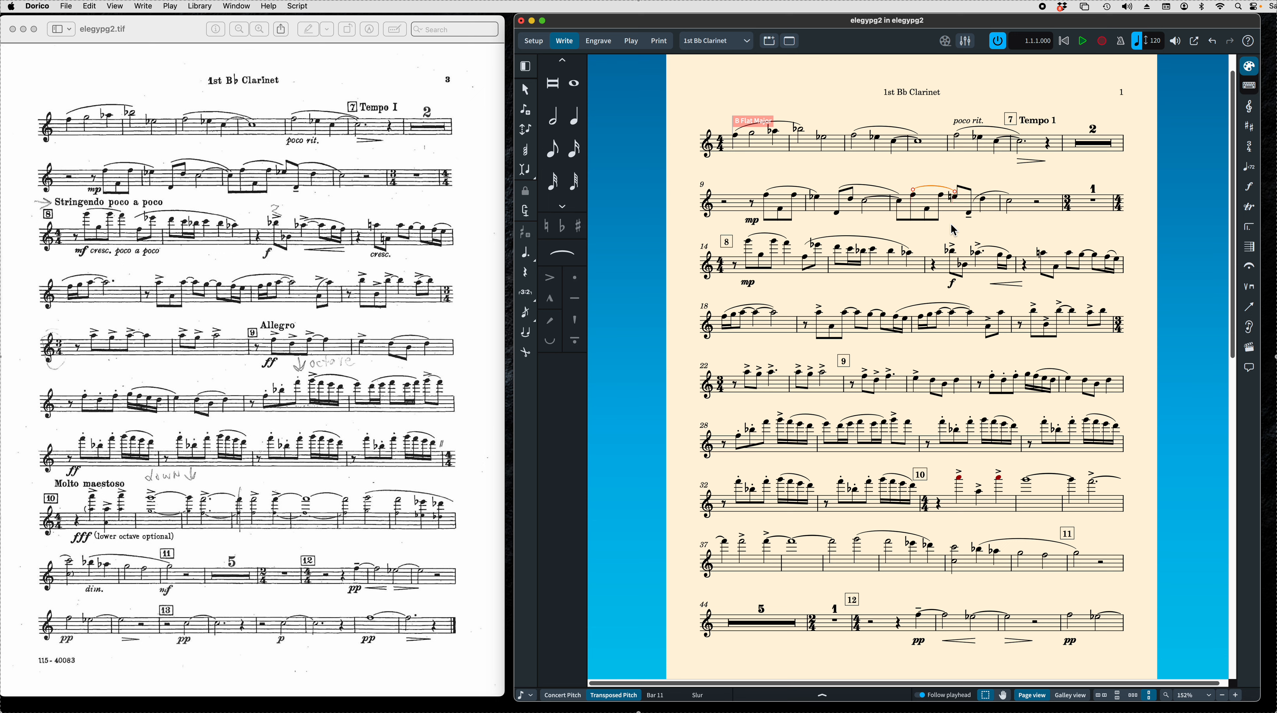
pyautogui.click(957, 232)
pyautogui.click(957, 204)
pyautogui.click(561, 230)
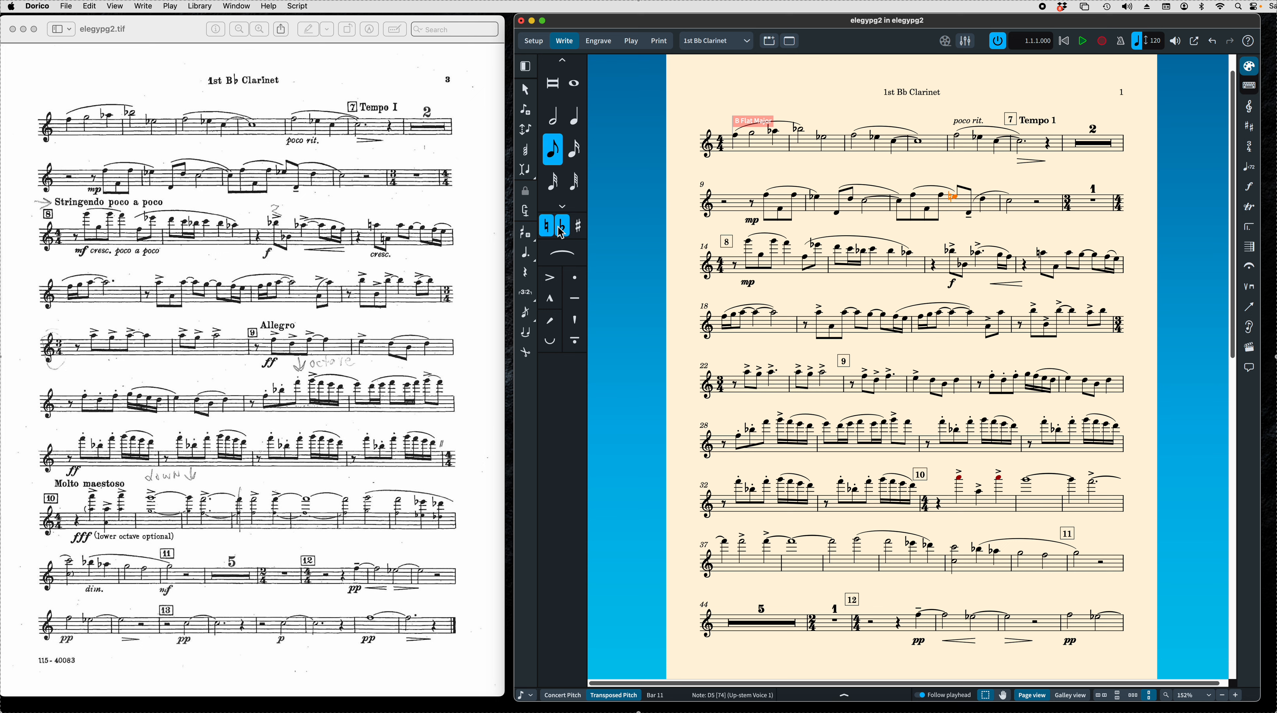
pyautogui.click(1013, 235)
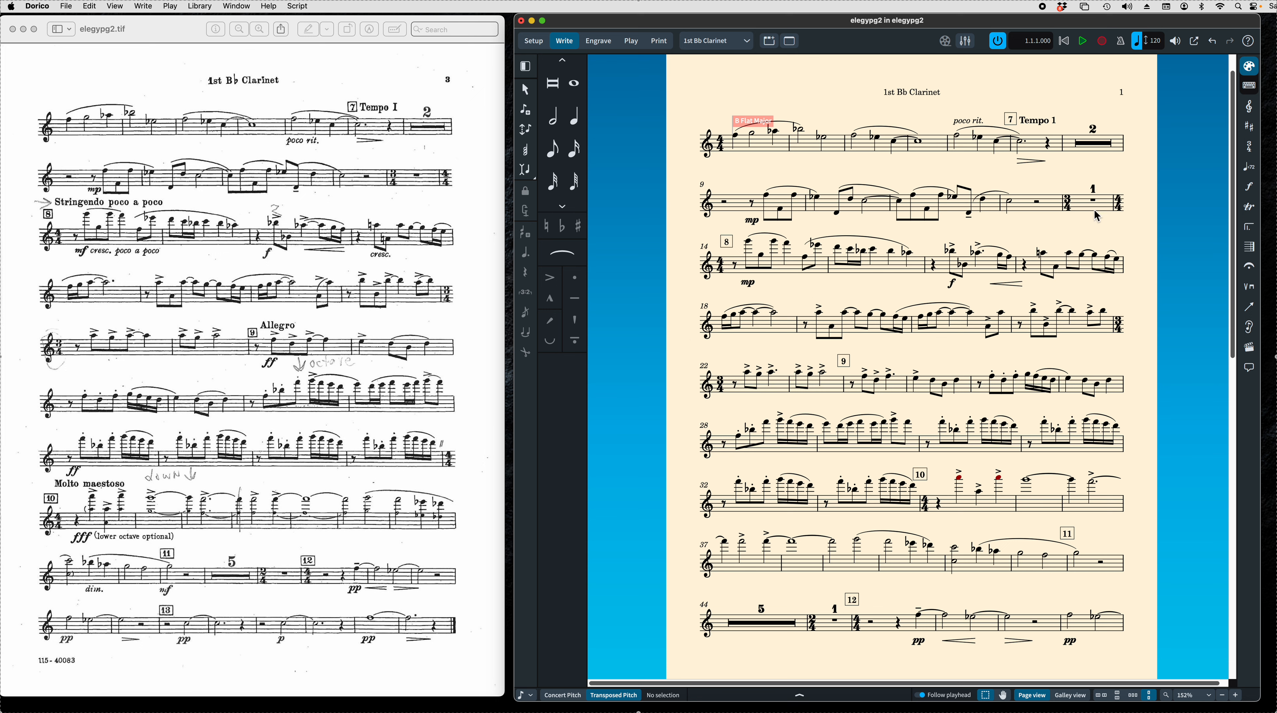
# - Change the dynamic in bar 14 to mf
pyautogui.doubleClick(749, 284)
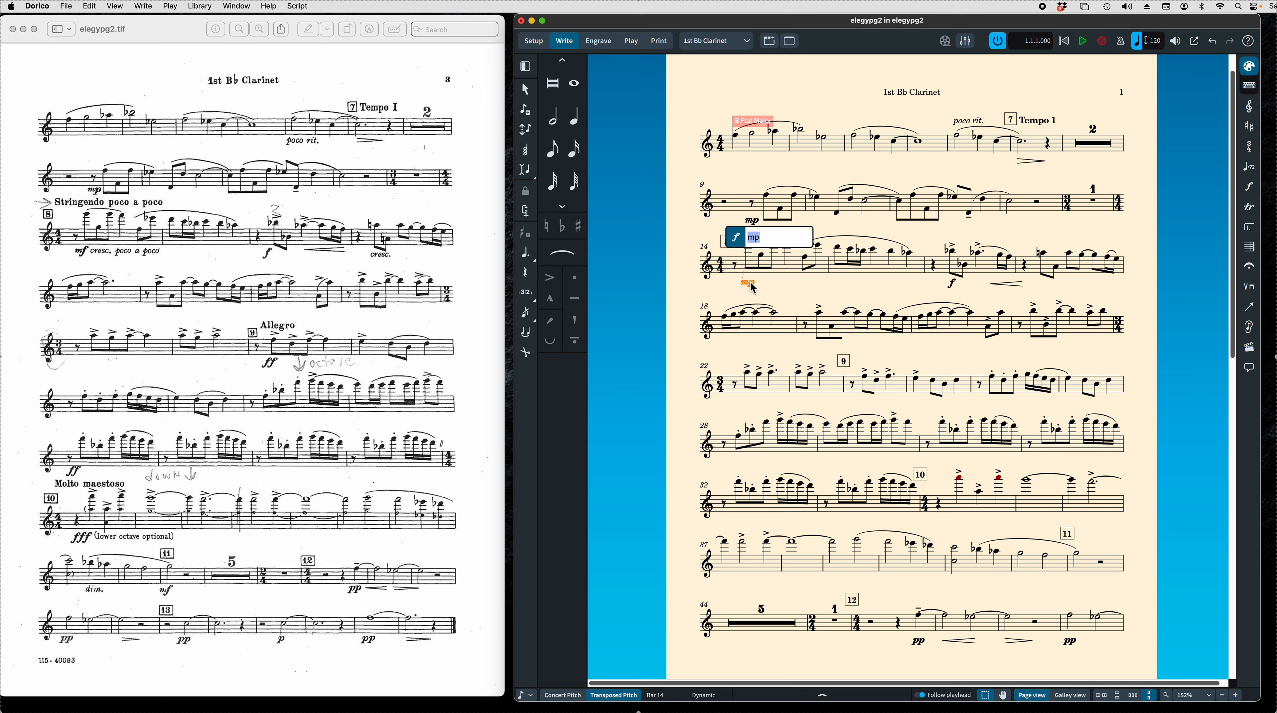
pyautogui.write('m')
pyautogui.press('Return')
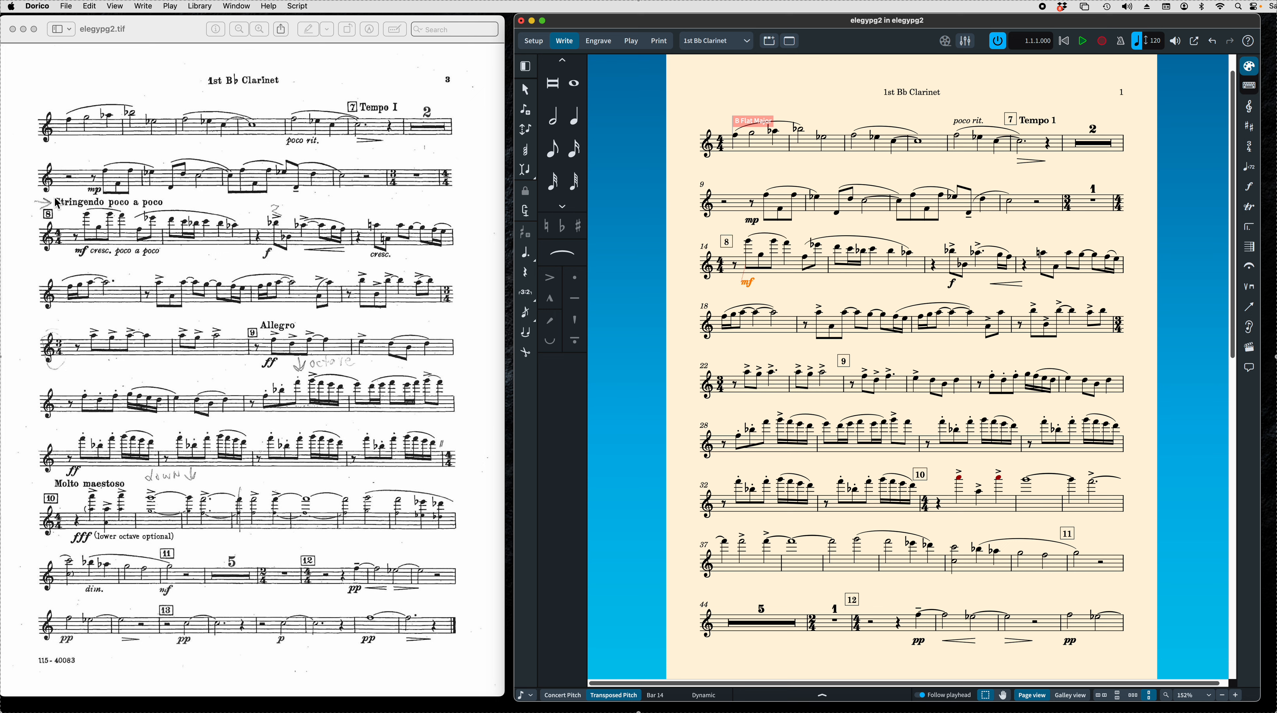
# - Add the tempo mark "Stringendo poco a poco" at the start of bar 14
pyautogui.click(732, 269)
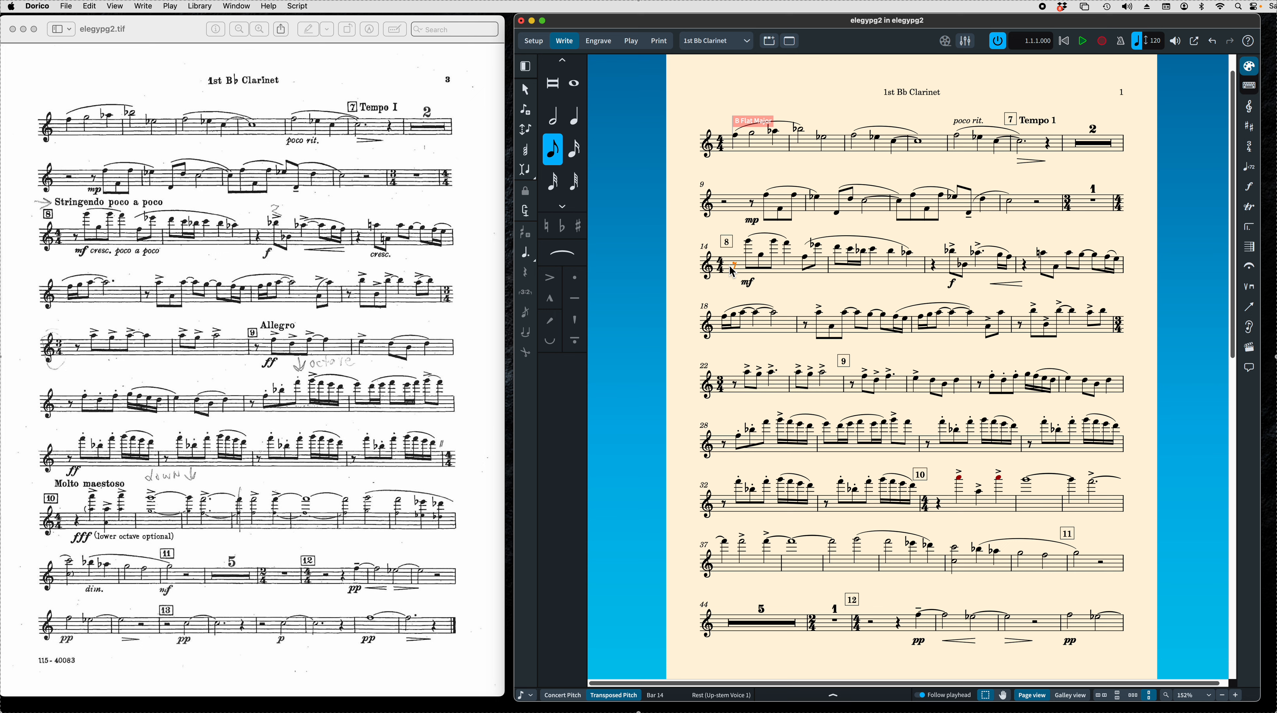
pyautogui.hotkey('shift', 't')
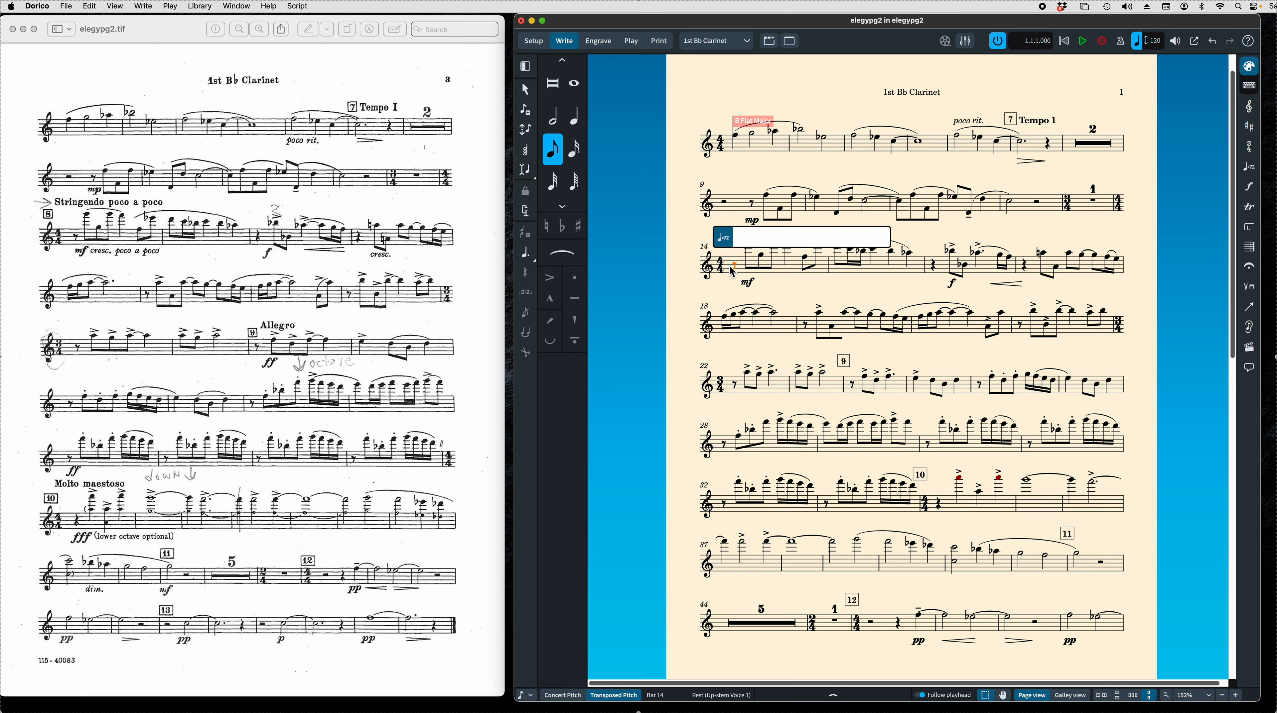
pyautogui.write('Str')
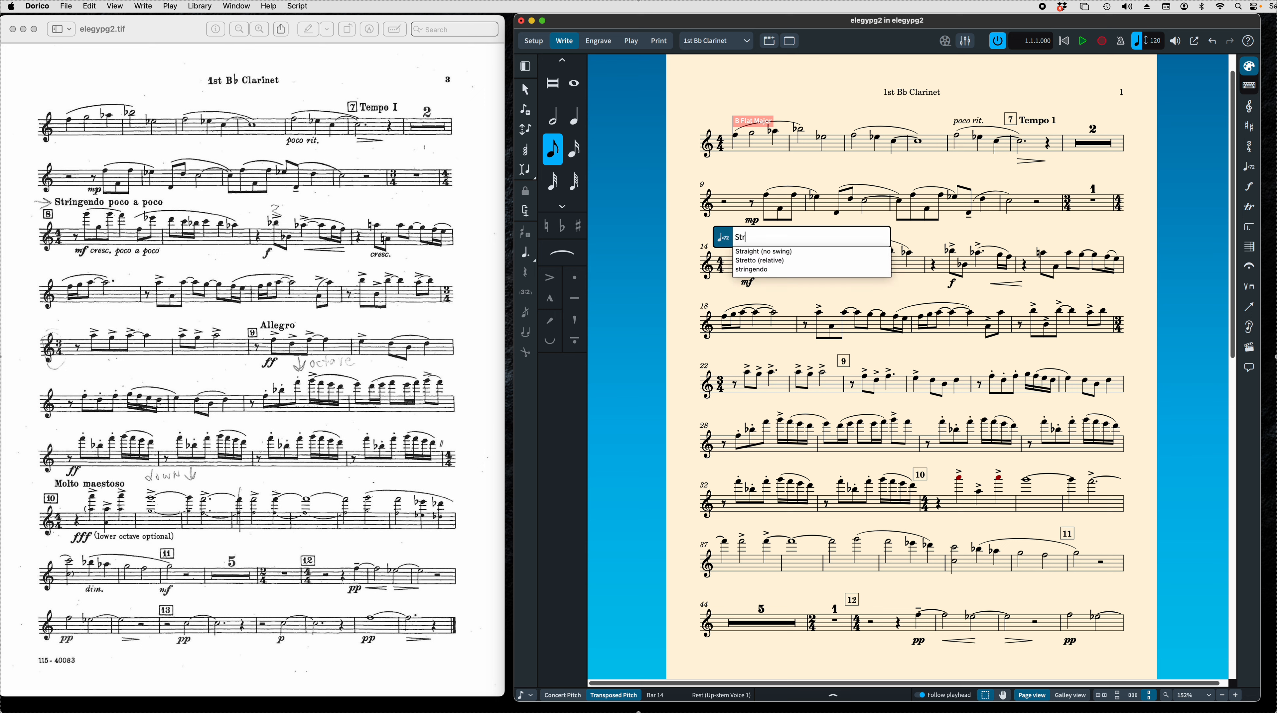
pyautogui.write('ingendo ')
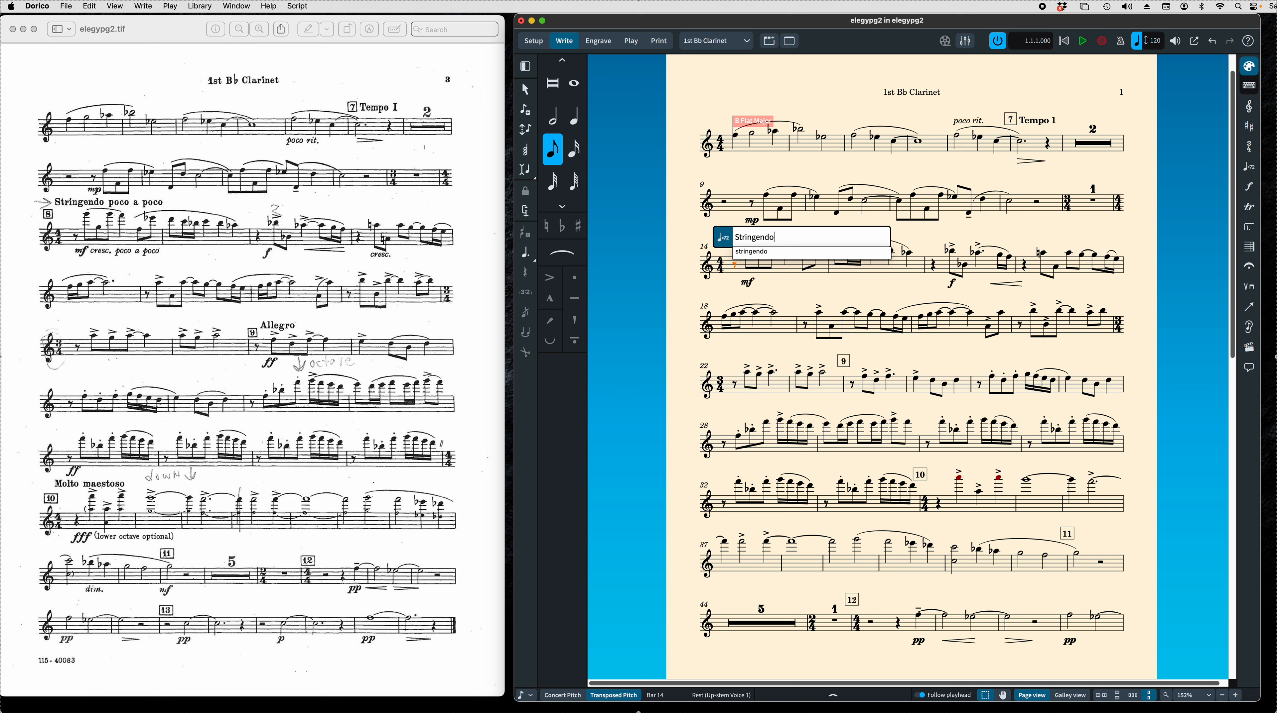
pyautogui.write('poco')
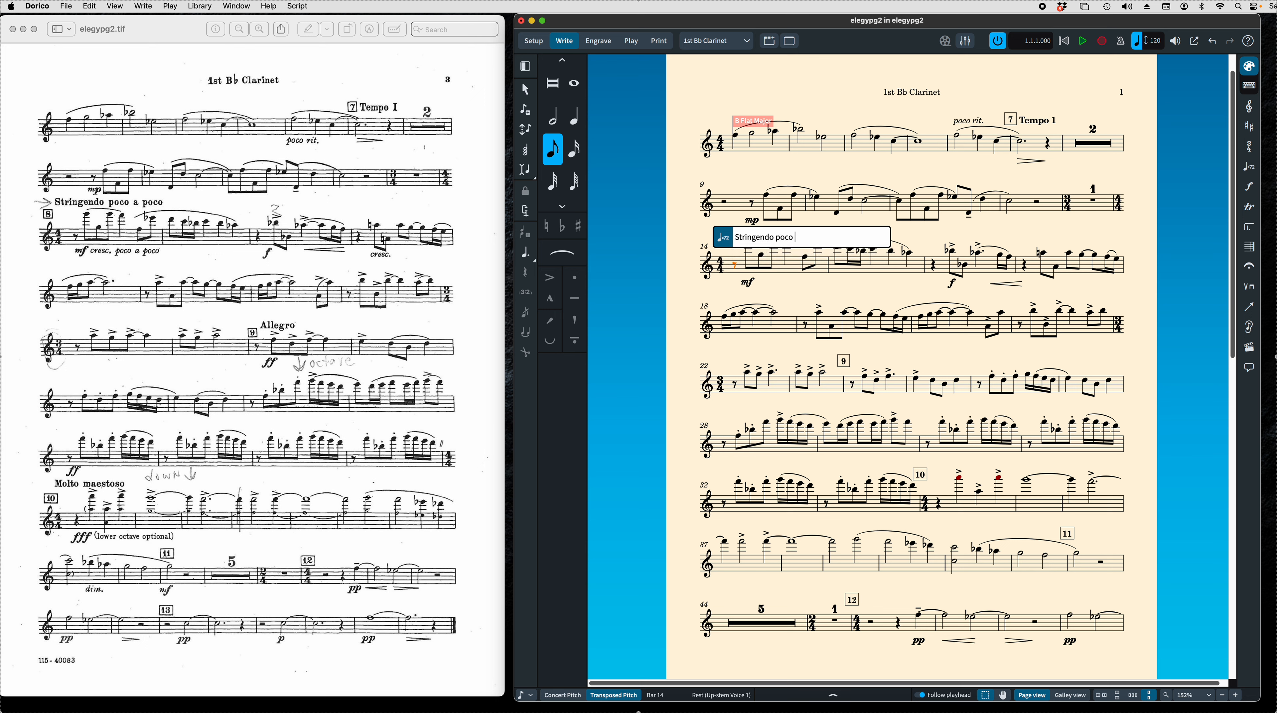
pyautogui.write(' a poco')
pyautogui.press('Return')
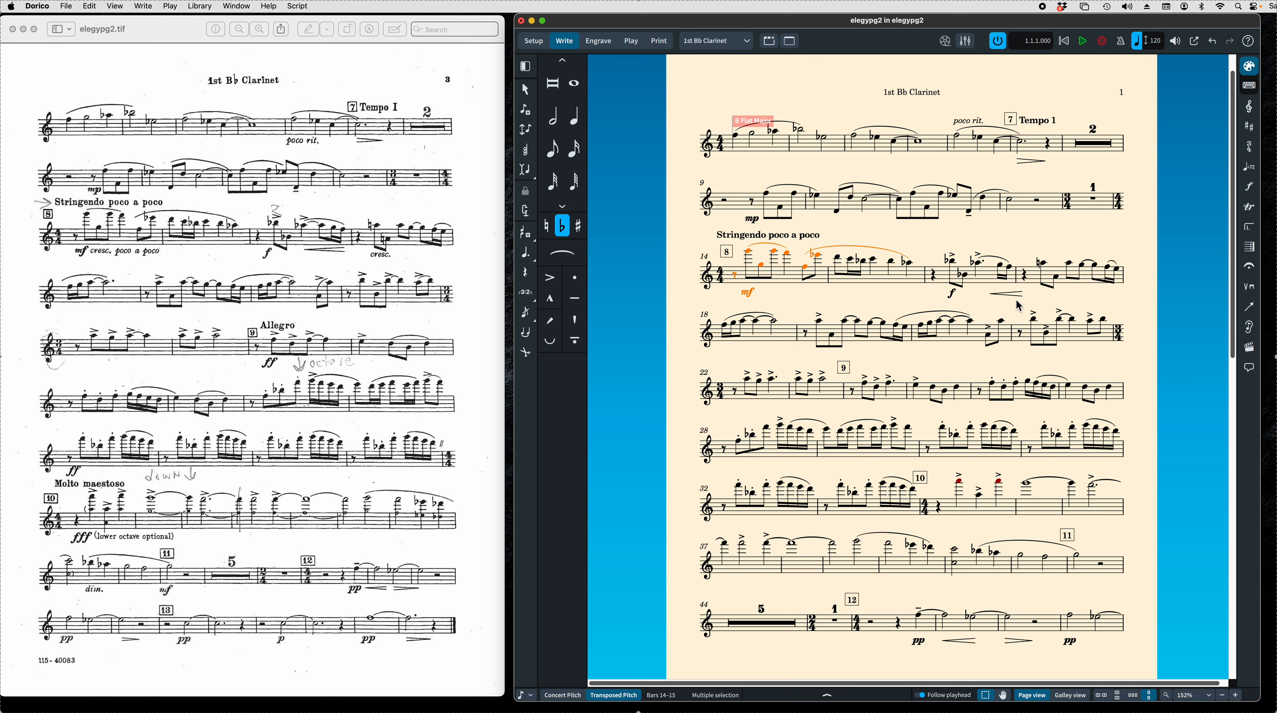
# - Add a "cresc." dynamic under the first note of bar 17
pyautogui.click(1042, 266)
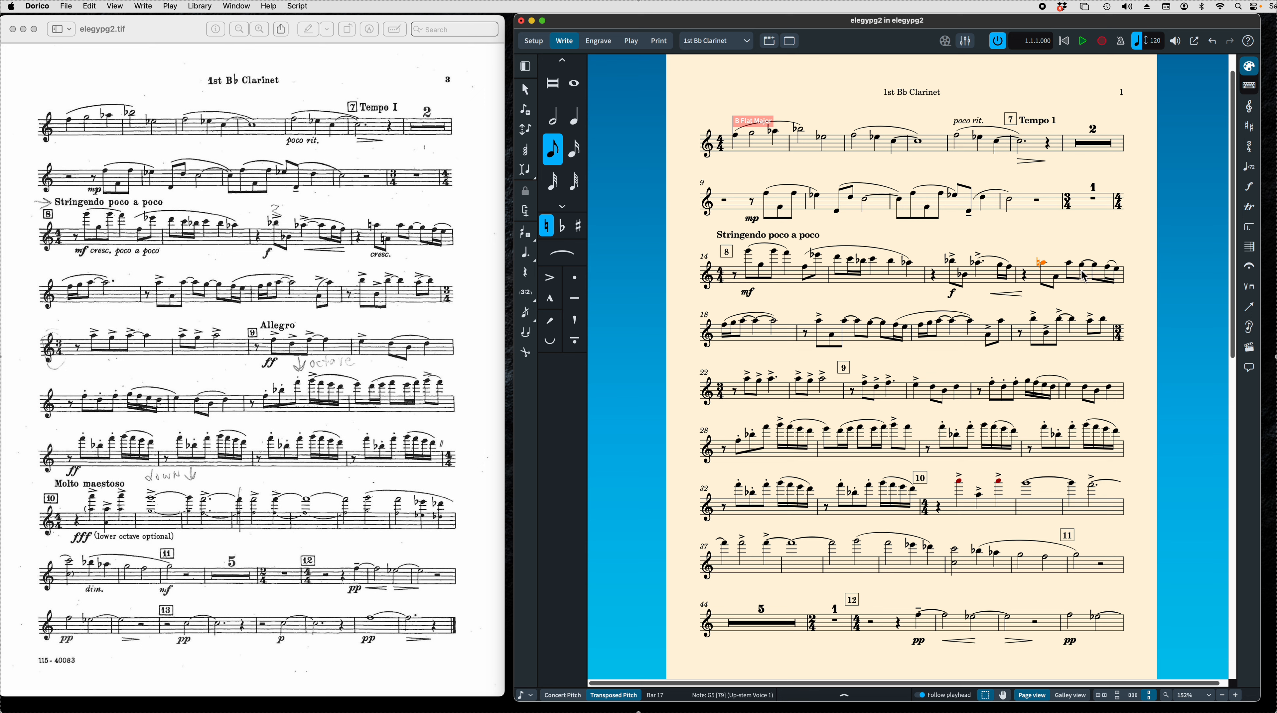
pyautogui.hotkey('shift', 'd')
pyautogui.write('cresc.')
pyautogui.press('Return')
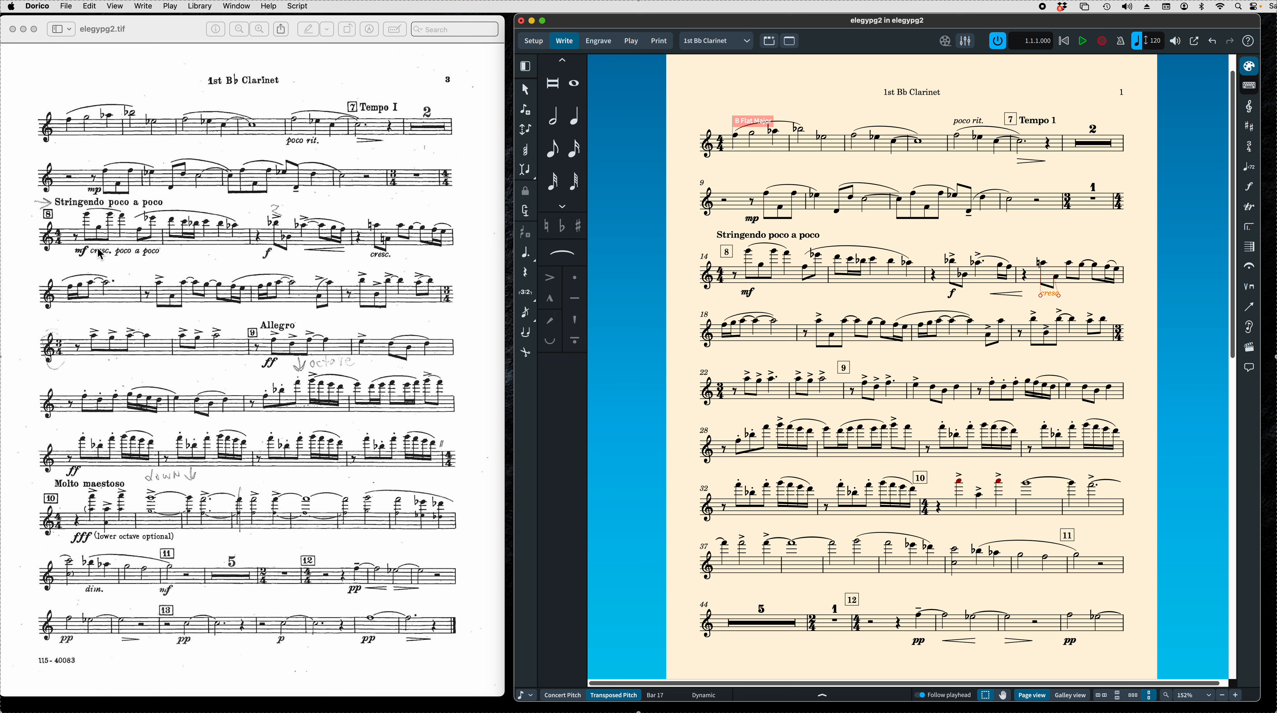
# - Add a "cresc." dynamic under the second note of bar 14
pyautogui.click(765, 270)
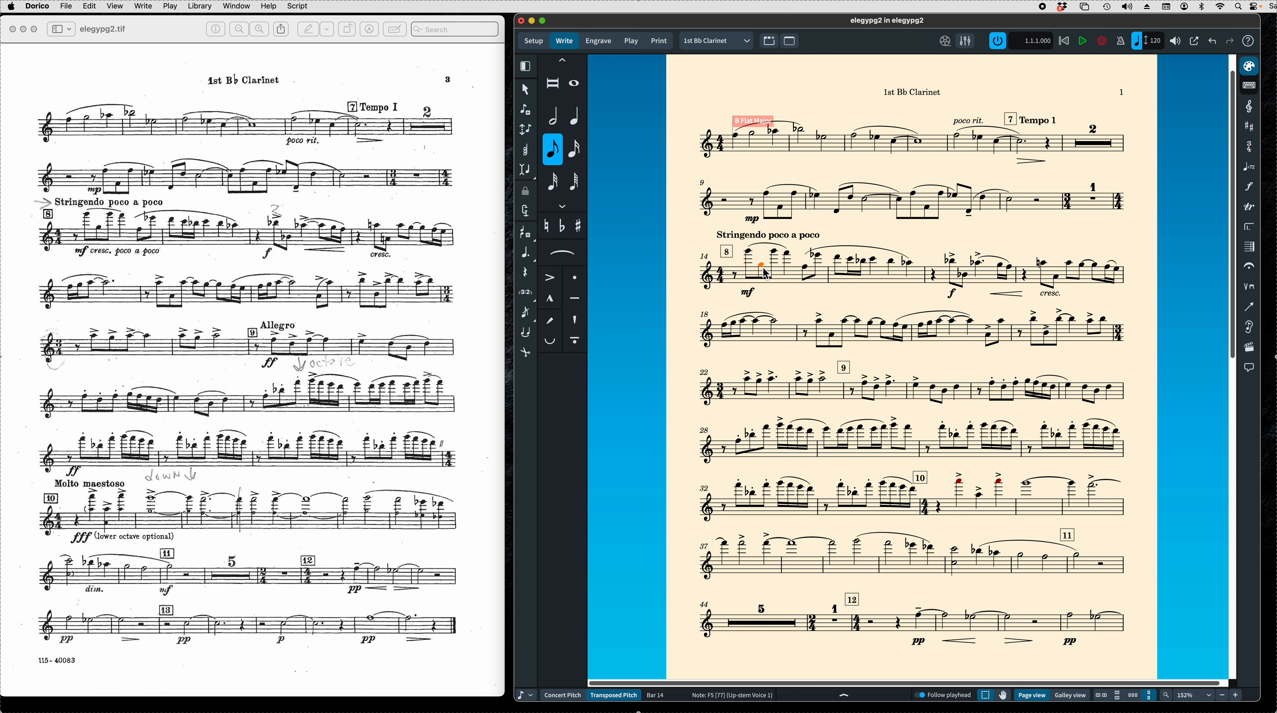
pyautogui.hotkey('shift', 'd')
pyautogui.write('cresc, poco a poco')
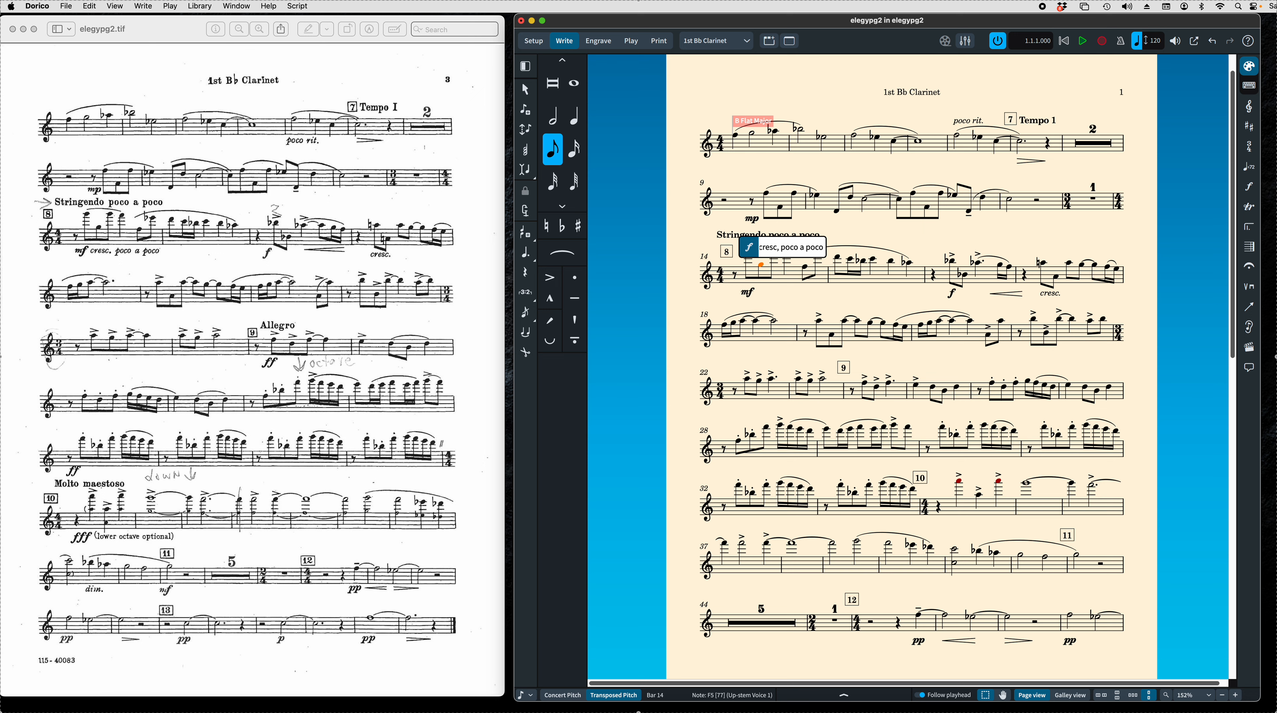
pyautogui.click(779, 252)
pyautogui.press('BackSpace')
pyautogui.press('Return')
pyautogui.click(804, 309)
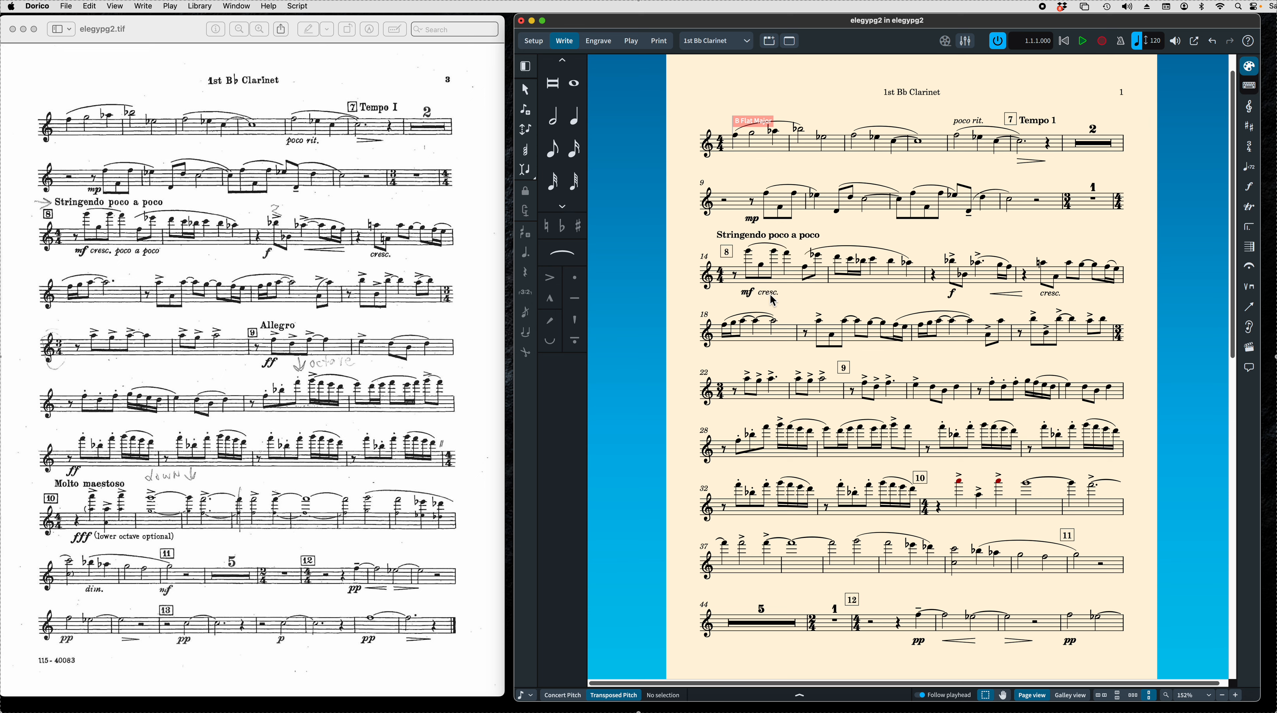
# - Extend the bar 14 "cresc." with the Poco a poco (little by little) property
pyautogui.click(772, 299)
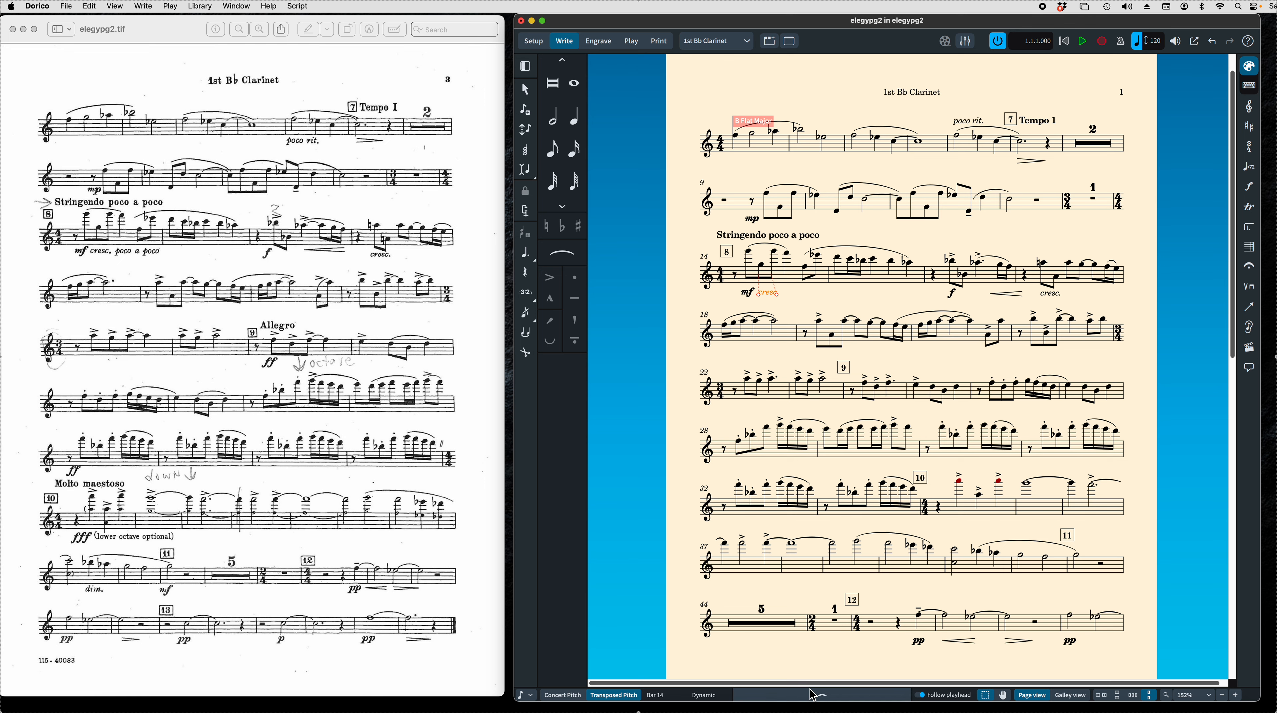
pyautogui.click(822, 698)
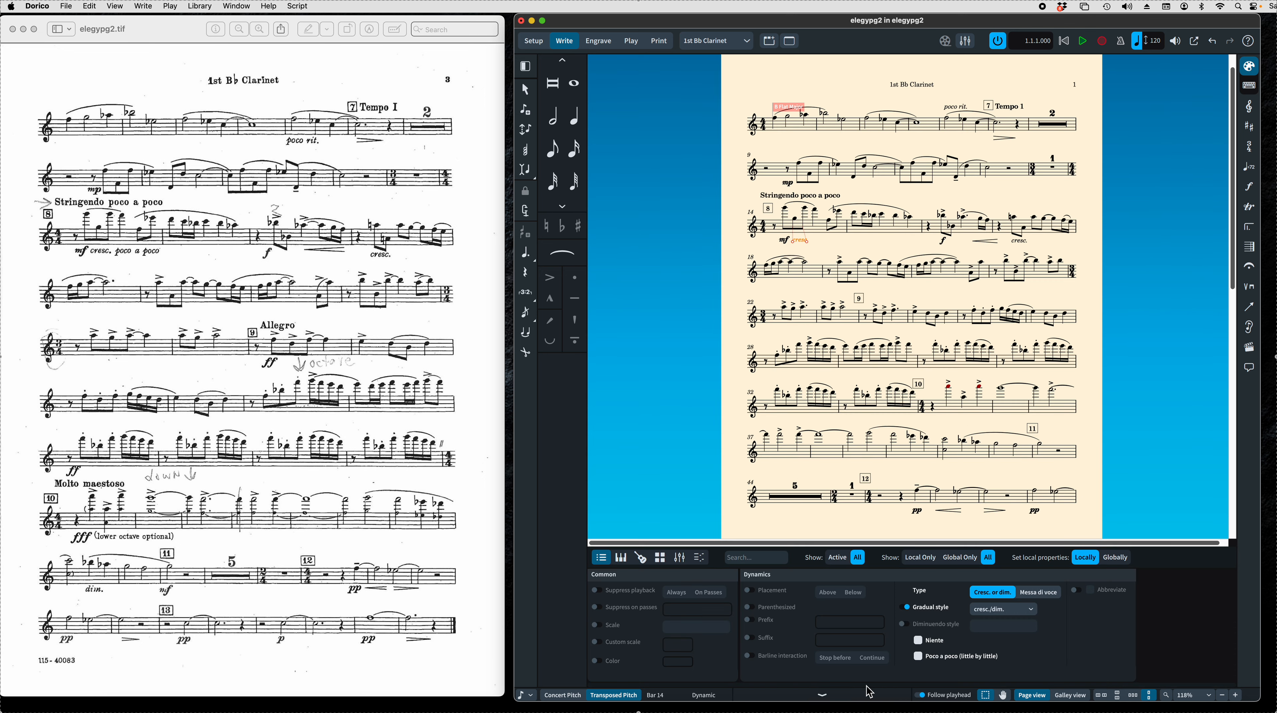
pyautogui.click(918, 656)
pyautogui.click(822, 697)
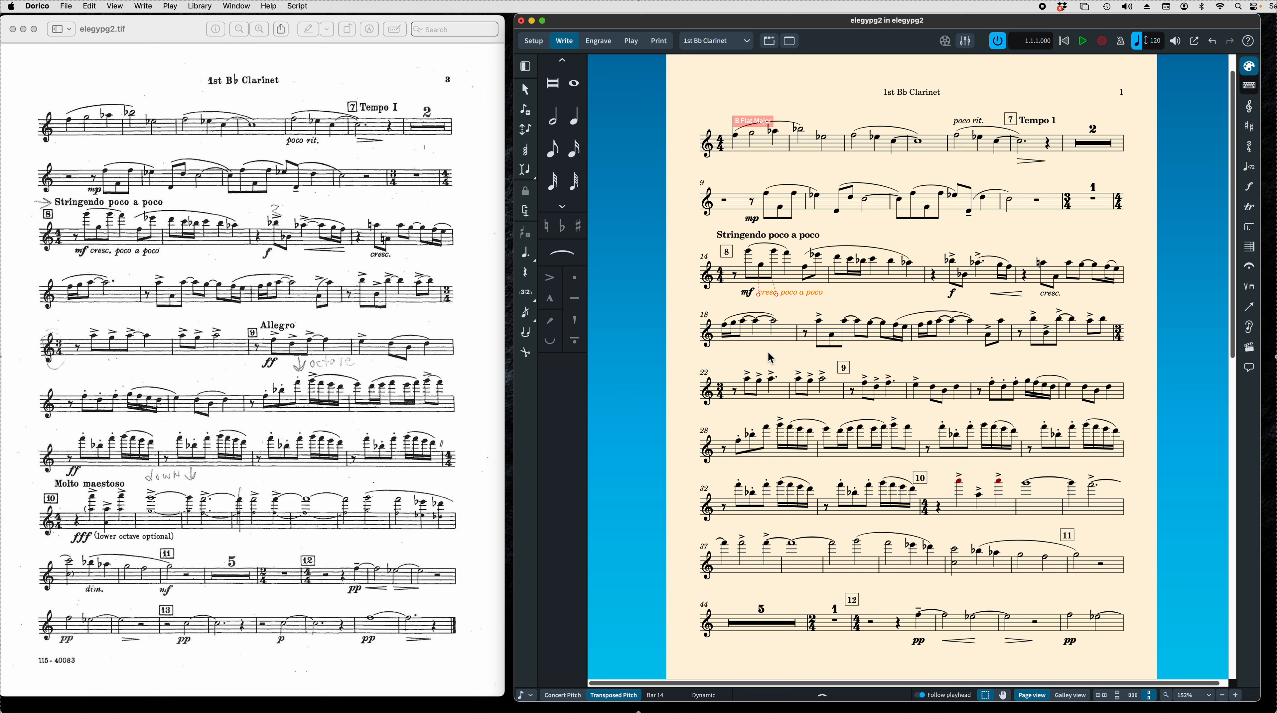
# - Replace the tied notes after the opening beamed group in bar 18 with one dotted half note of forced duration
pyautogui.click(760, 328)
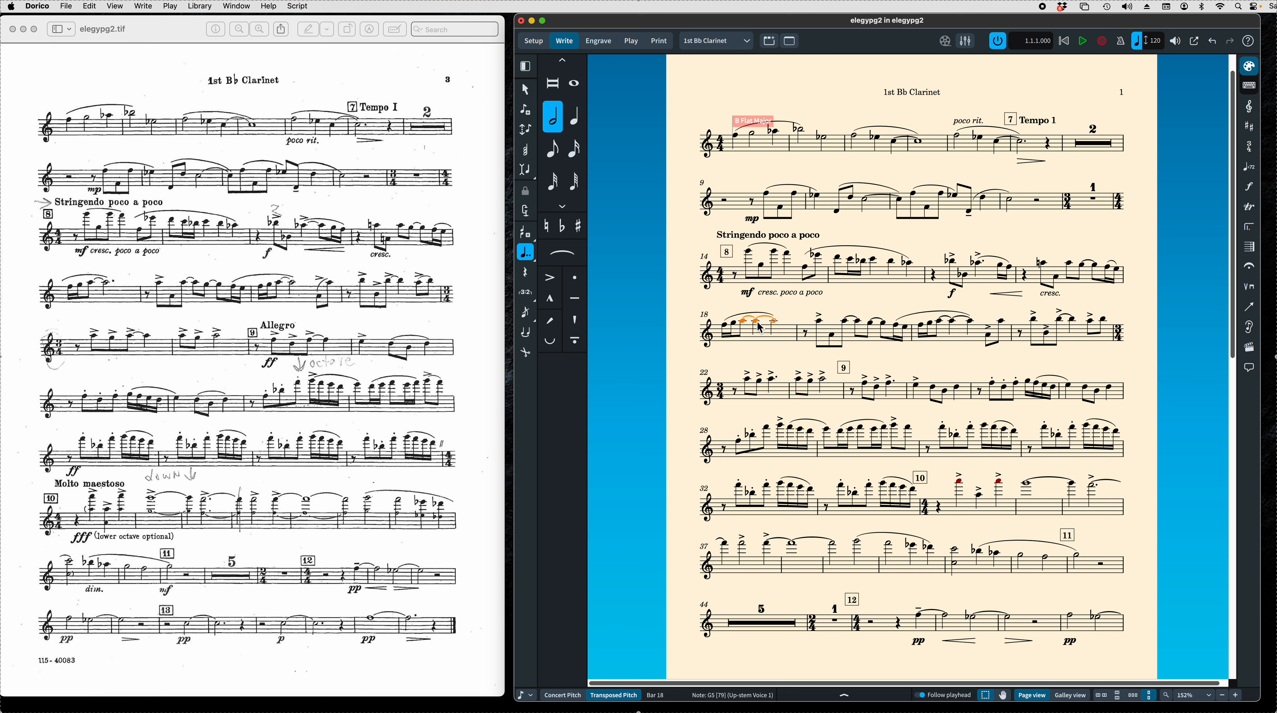
pyautogui.press('Return')
pyautogui.press('Right')
pyautogui.click(522, 214)
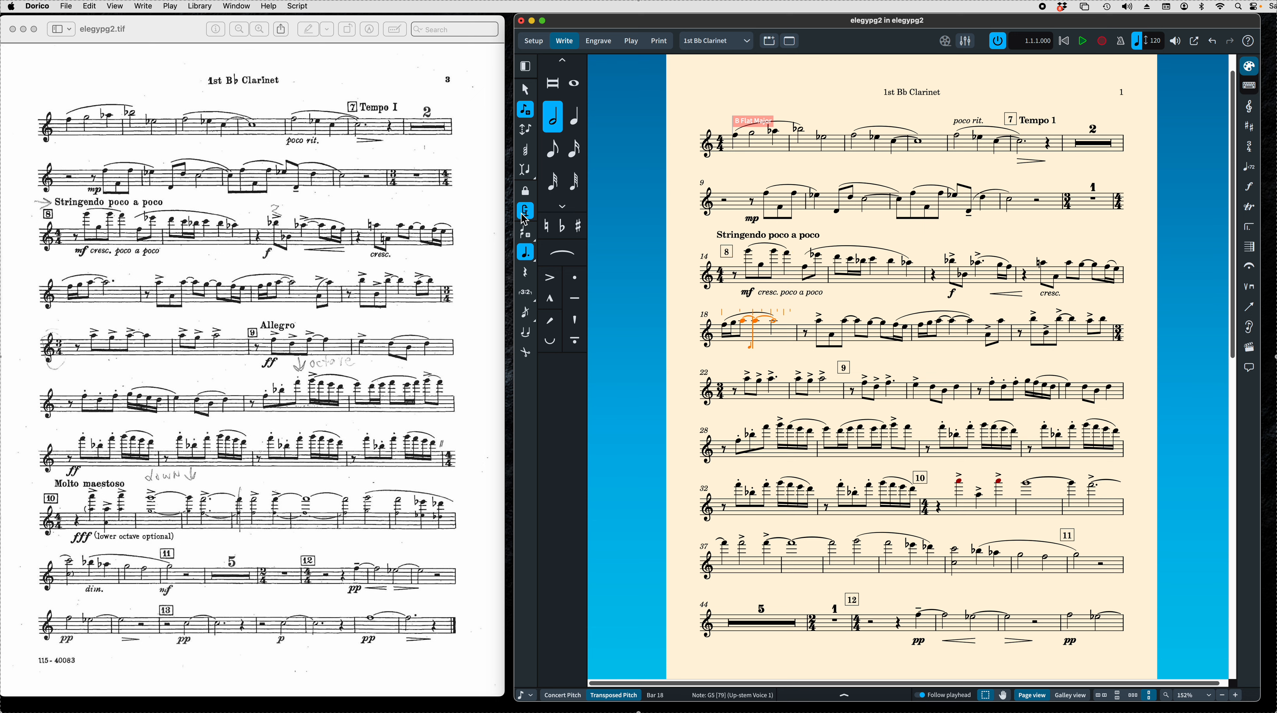
pyautogui.click(759, 327)
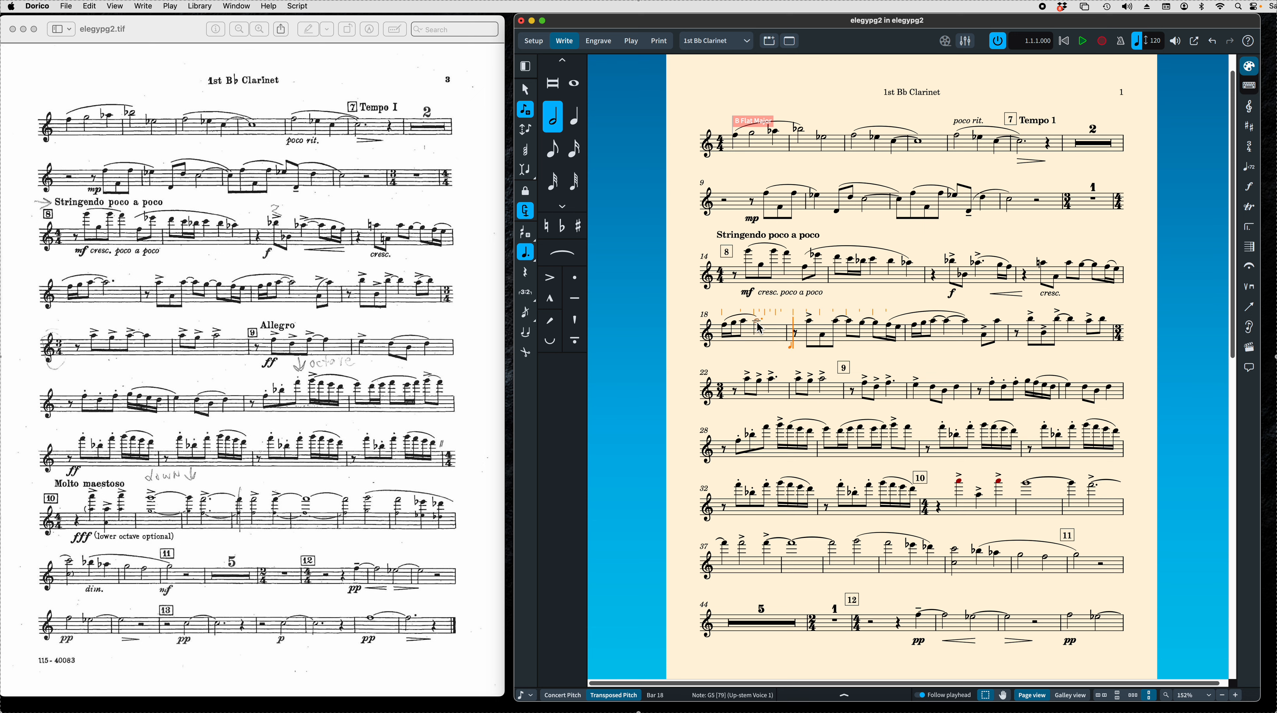
pyautogui.press('Escape')
# - Tie the last note of bar 18's opening beamed group to the dotted half note, keeping the forced durations
pyautogui.click(746, 328)
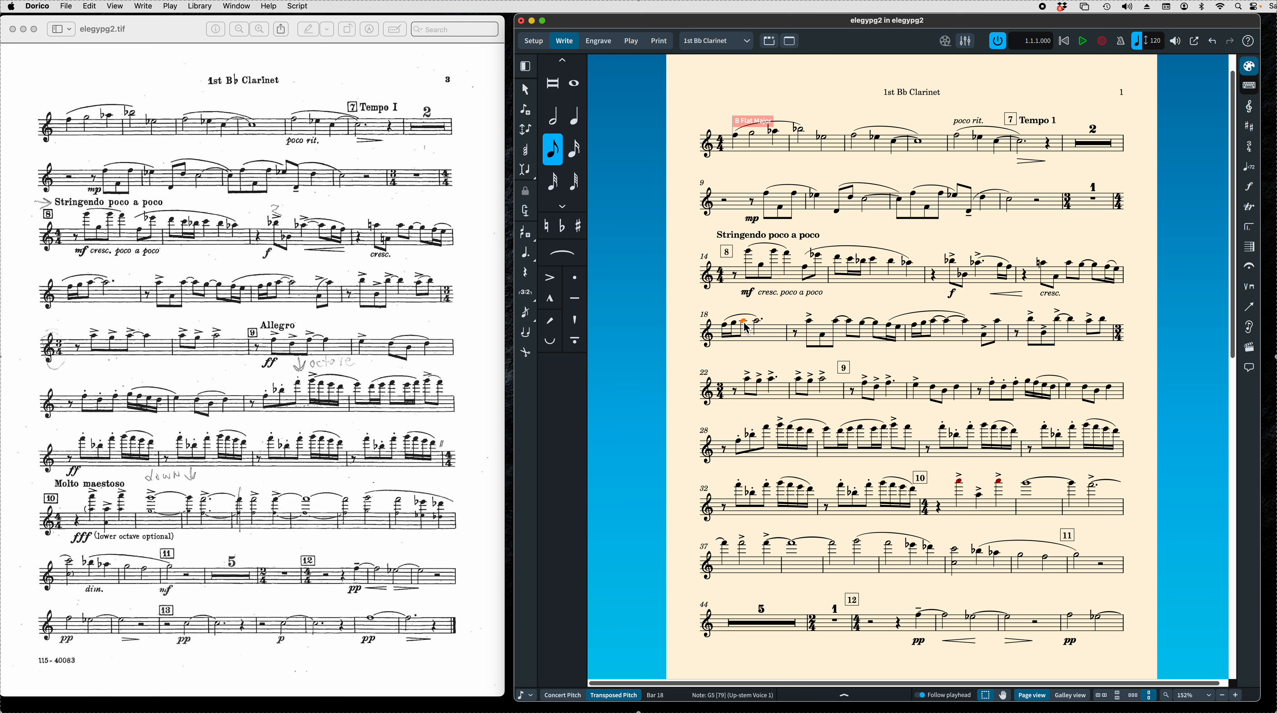
pyautogui.click(525, 212)
pyautogui.press('7')
pyautogui.press('.')
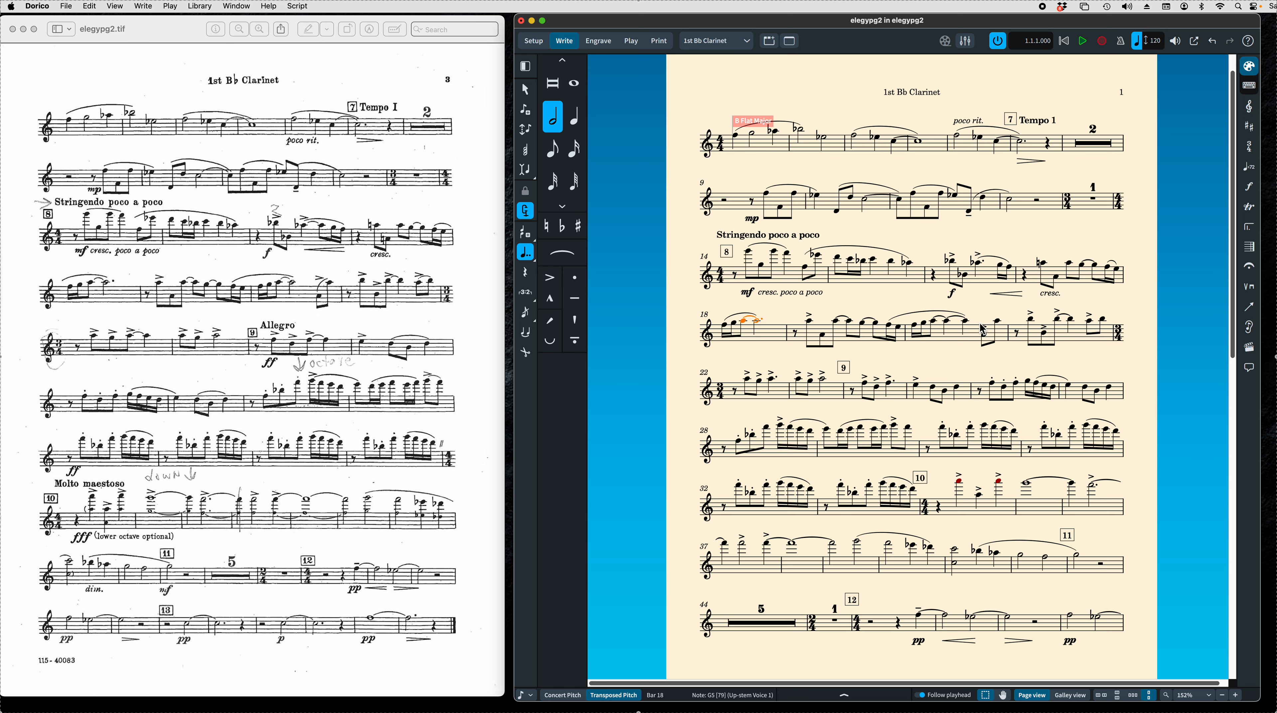
# - Replace the tied notes after the beamed sixteenth-and-eighth group in bar 20 with one half note of forced duration
pyautogui.click(949, 327)
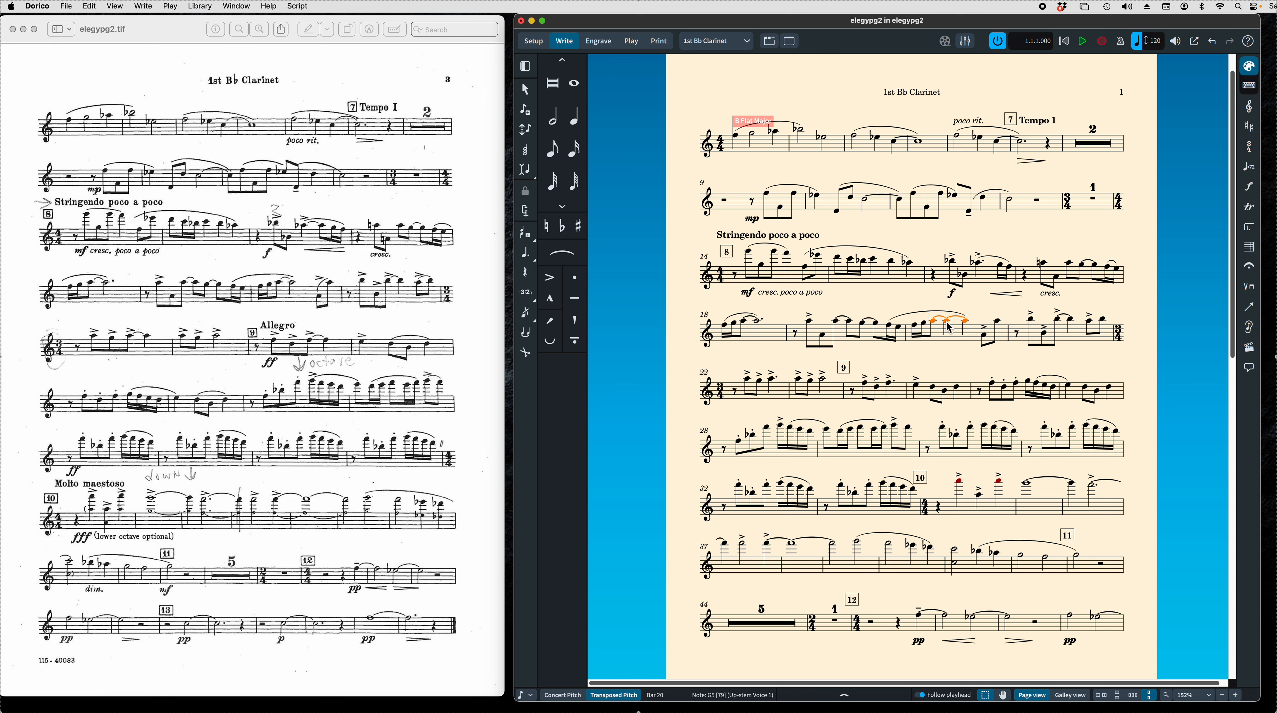
pyautogui.hotkey('shift', 'n')
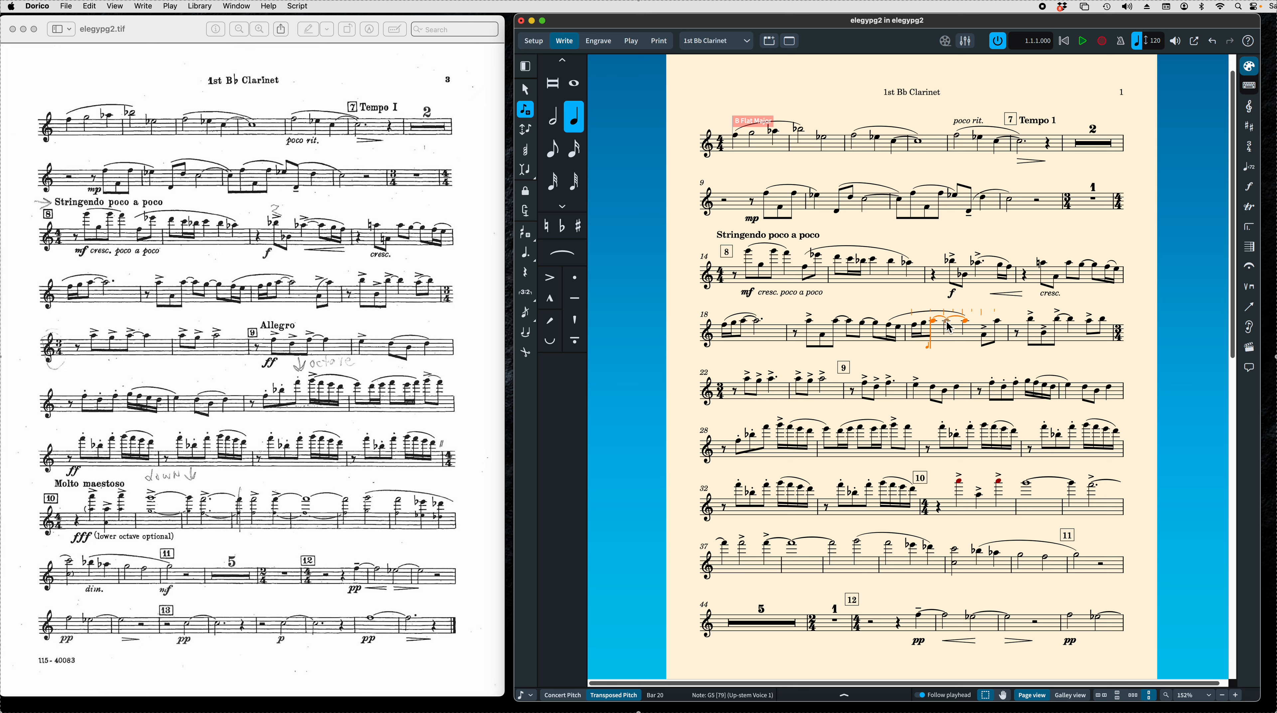
pyautogui.press('Right')
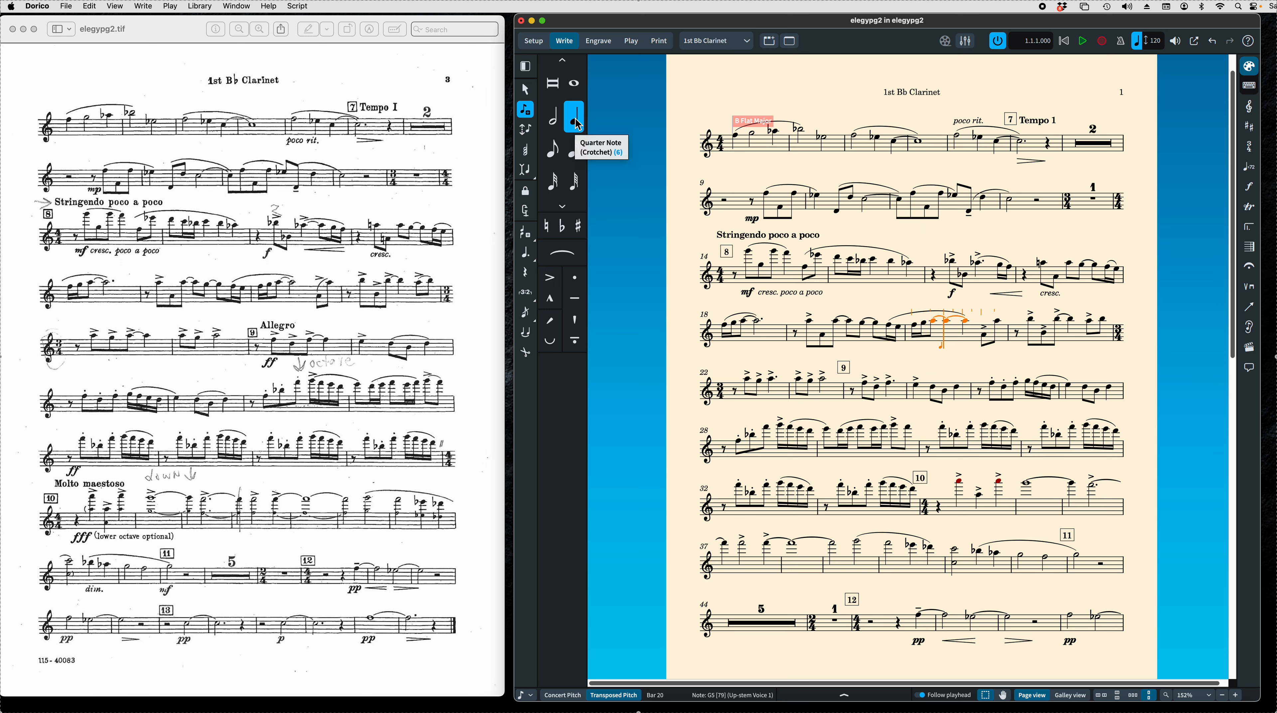
pyautogui.click(529, 213)
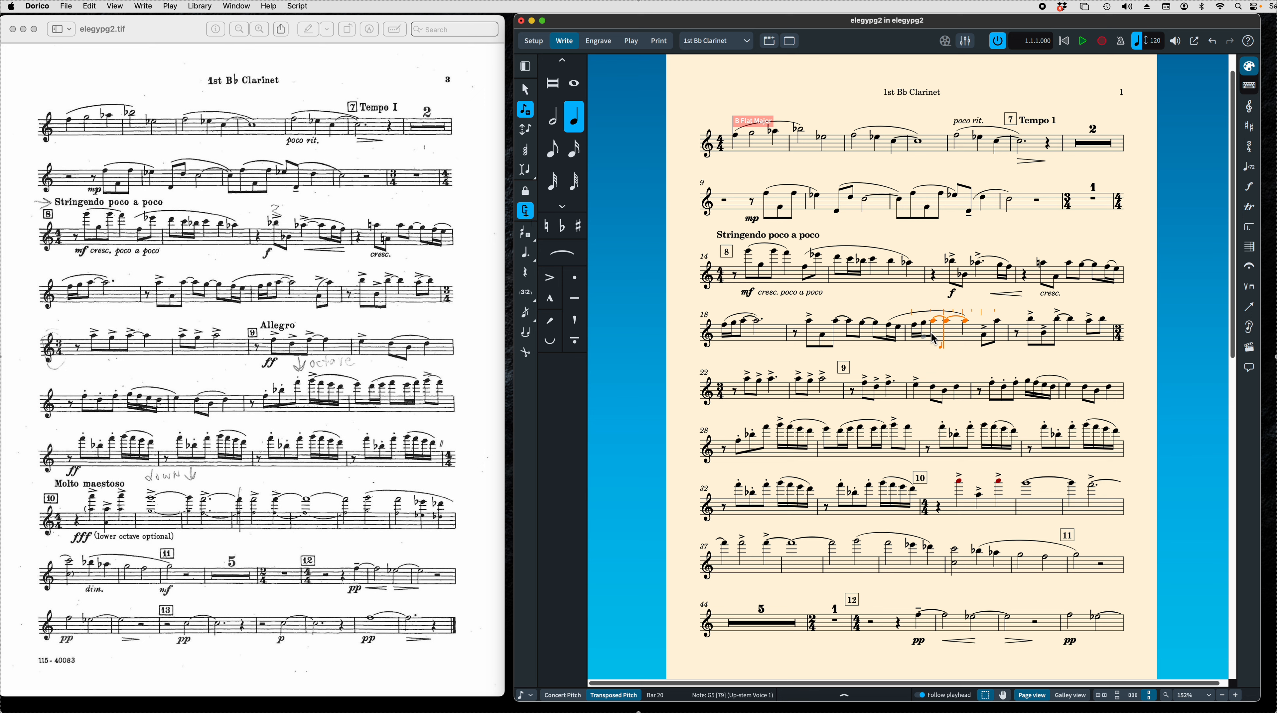
pyautogui.click(948, 324)
pyautogui.press('super+z')
pyautogui.click(553, 117)
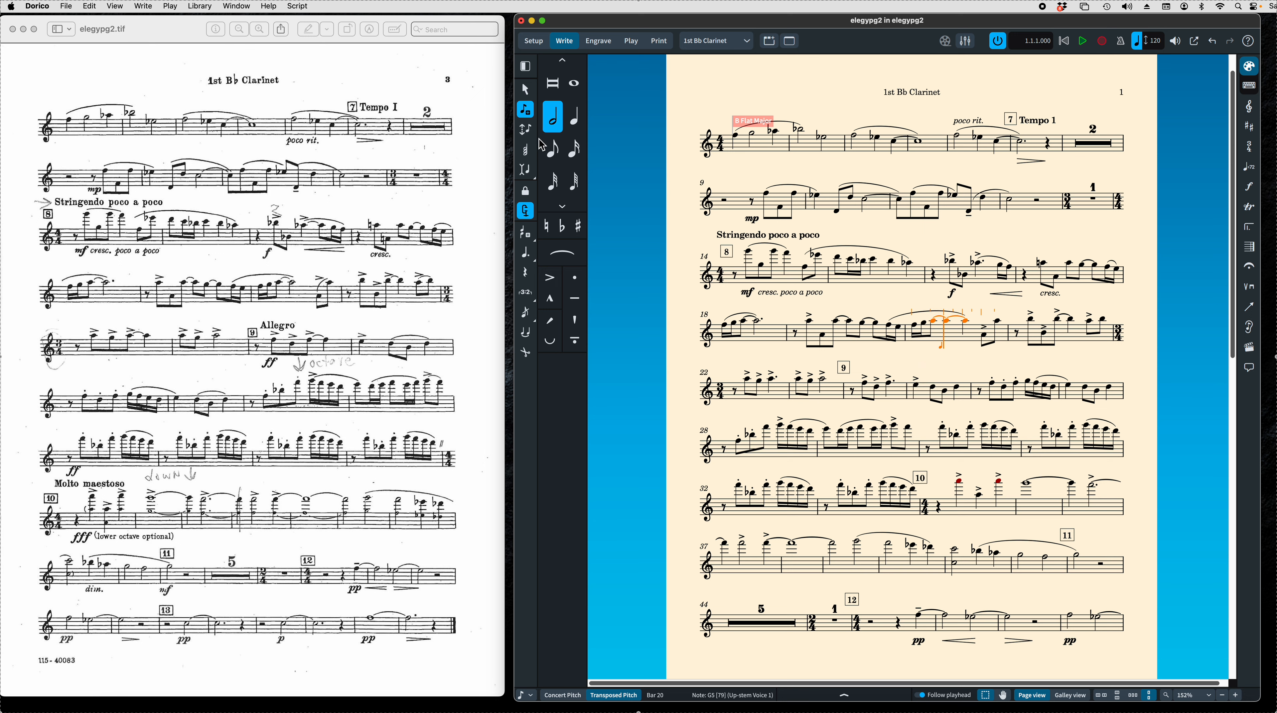
pyautogui.click(947, 324)
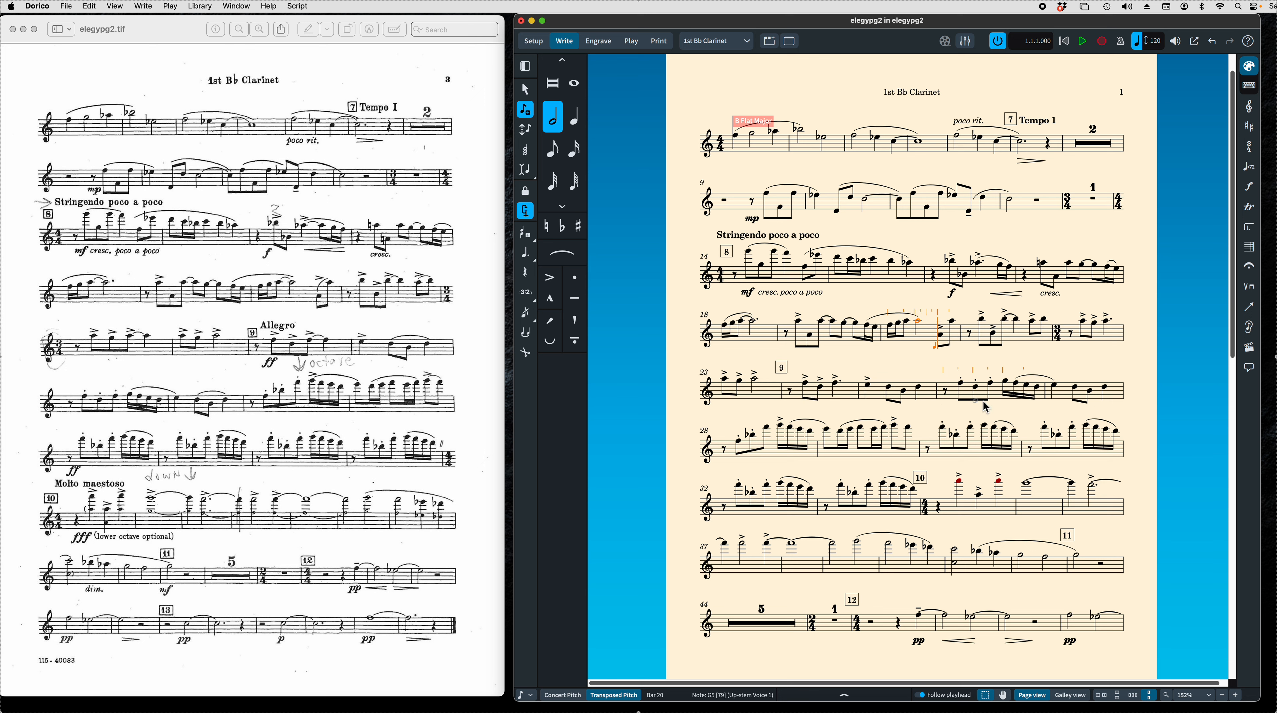
pyautogui.press('Escape')
pyautogui.press('Escape')
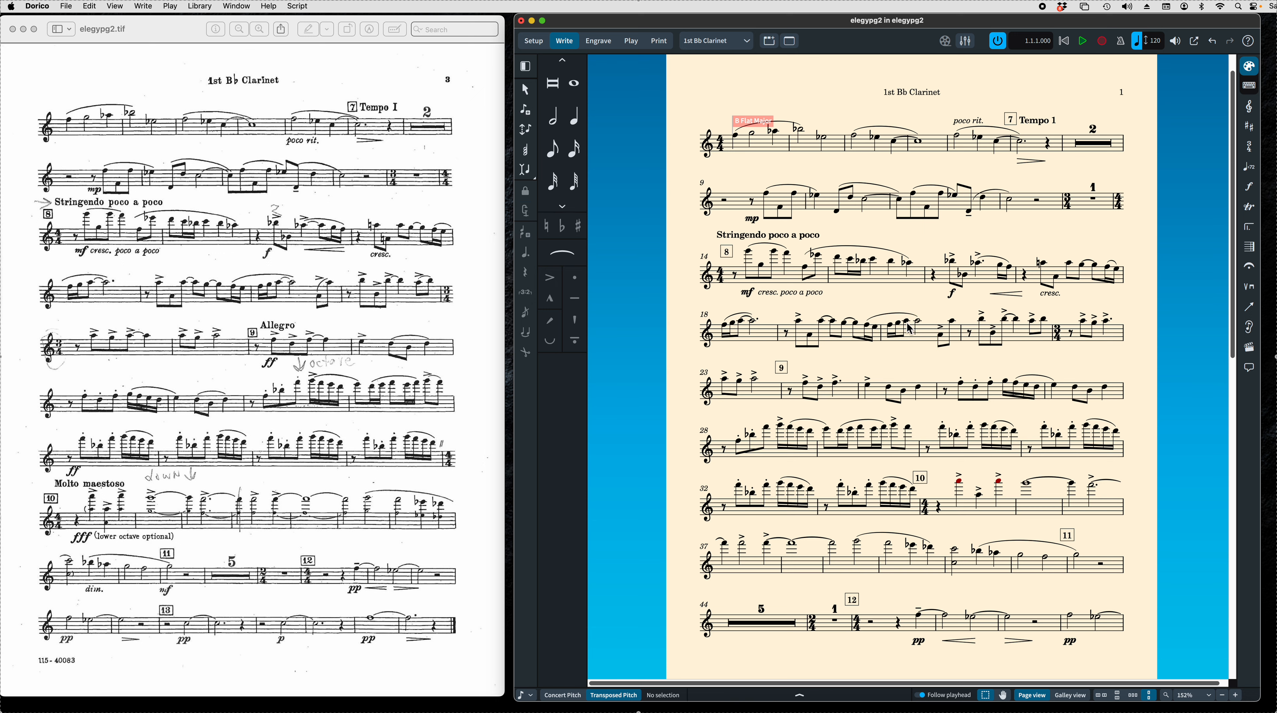
# - Tie the beamed eighth note in bar 20 to the following half note, with its duration forced
pyautogui.click(906, 324)
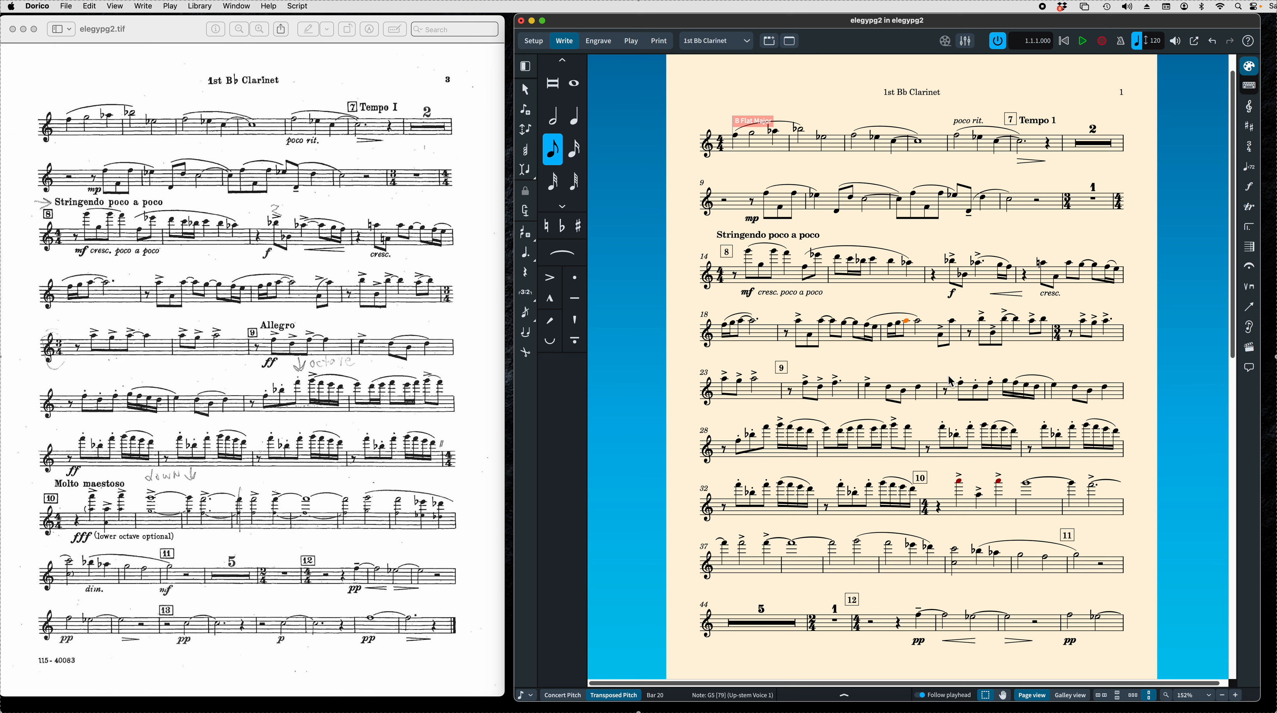
pyautogui.press('6')
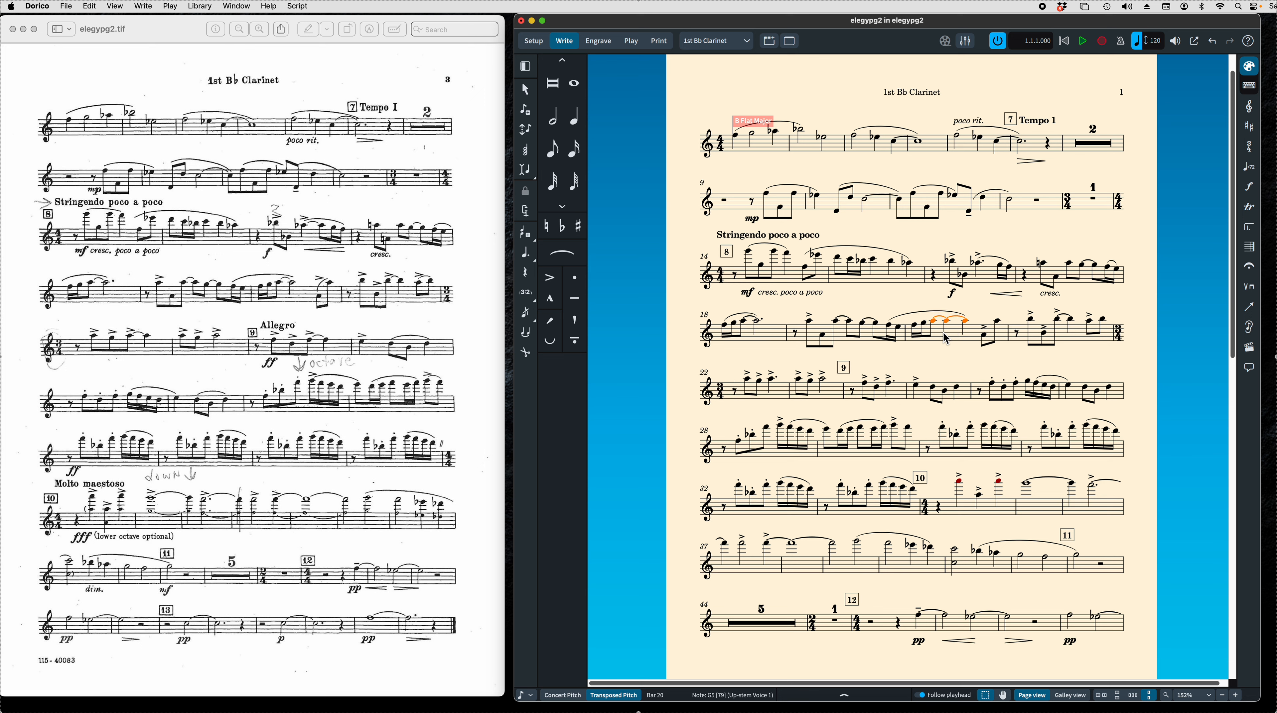
pyautogui.press('super+z')
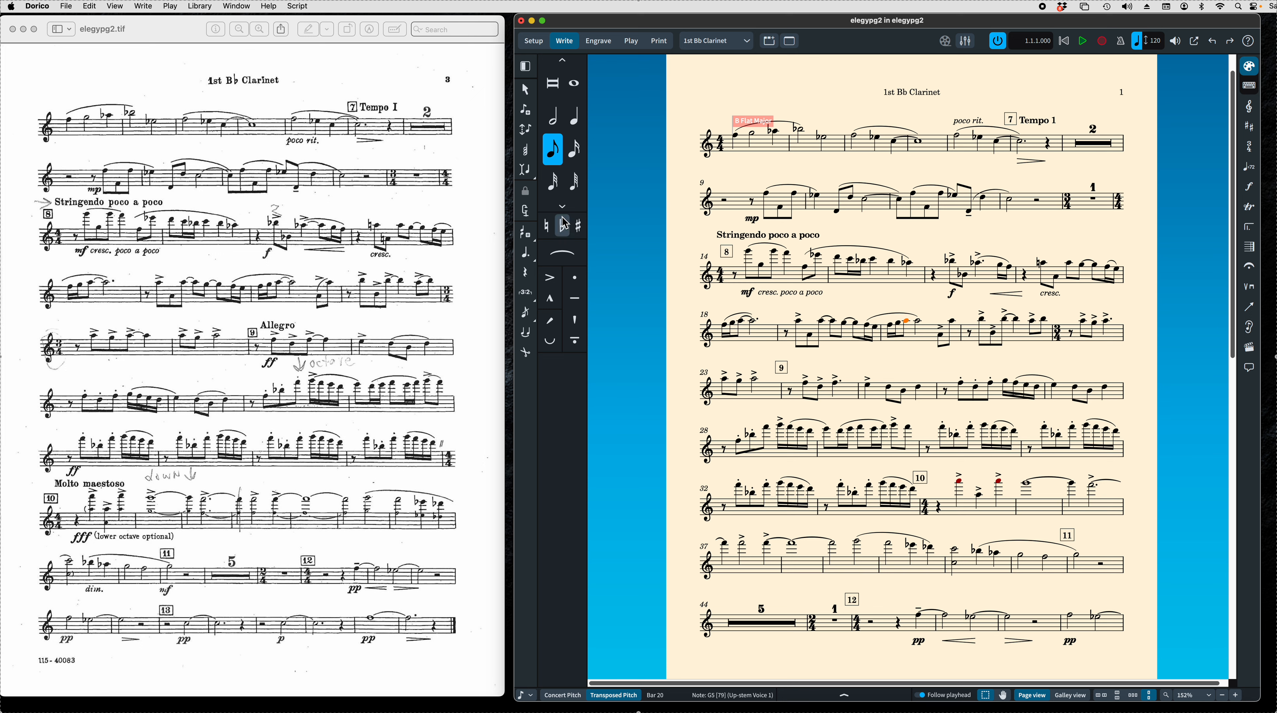
pyautogui.click(524, 210)
pyautogui.press('t')
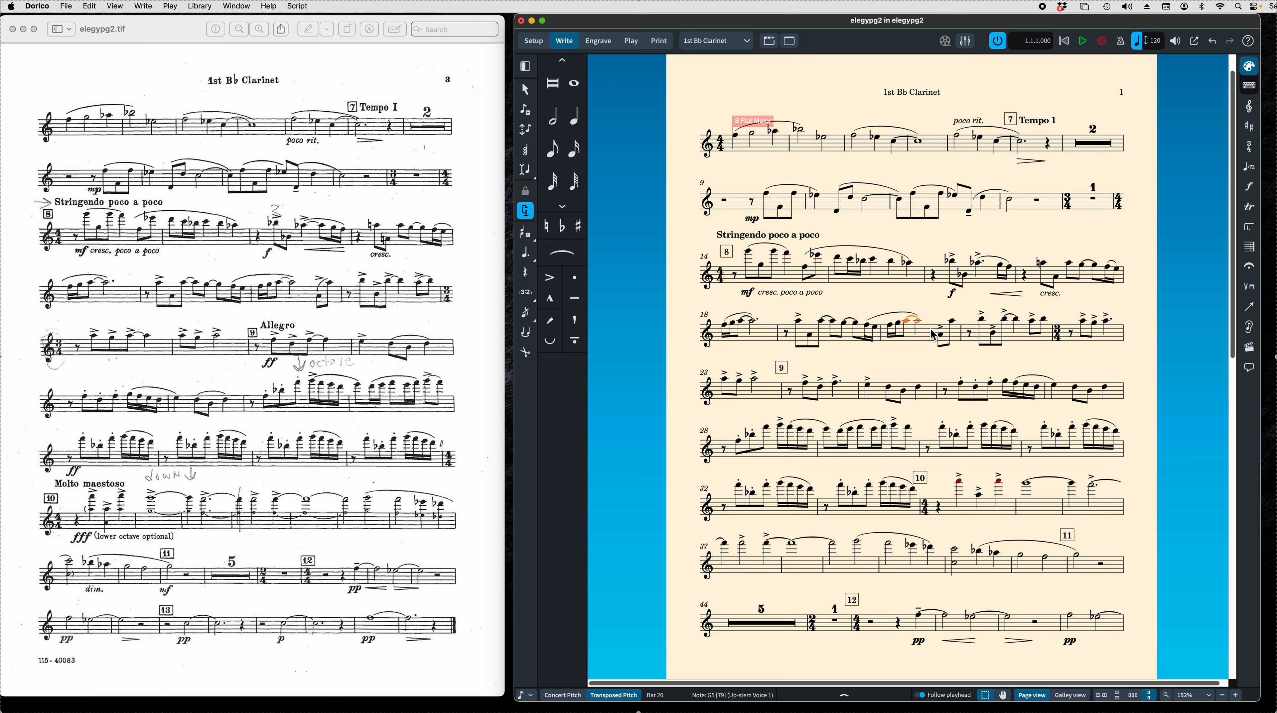
# - Slur the last two eighth notes of bar 20 and the last two notes of bar 21
pyautogui.click(942, 339)
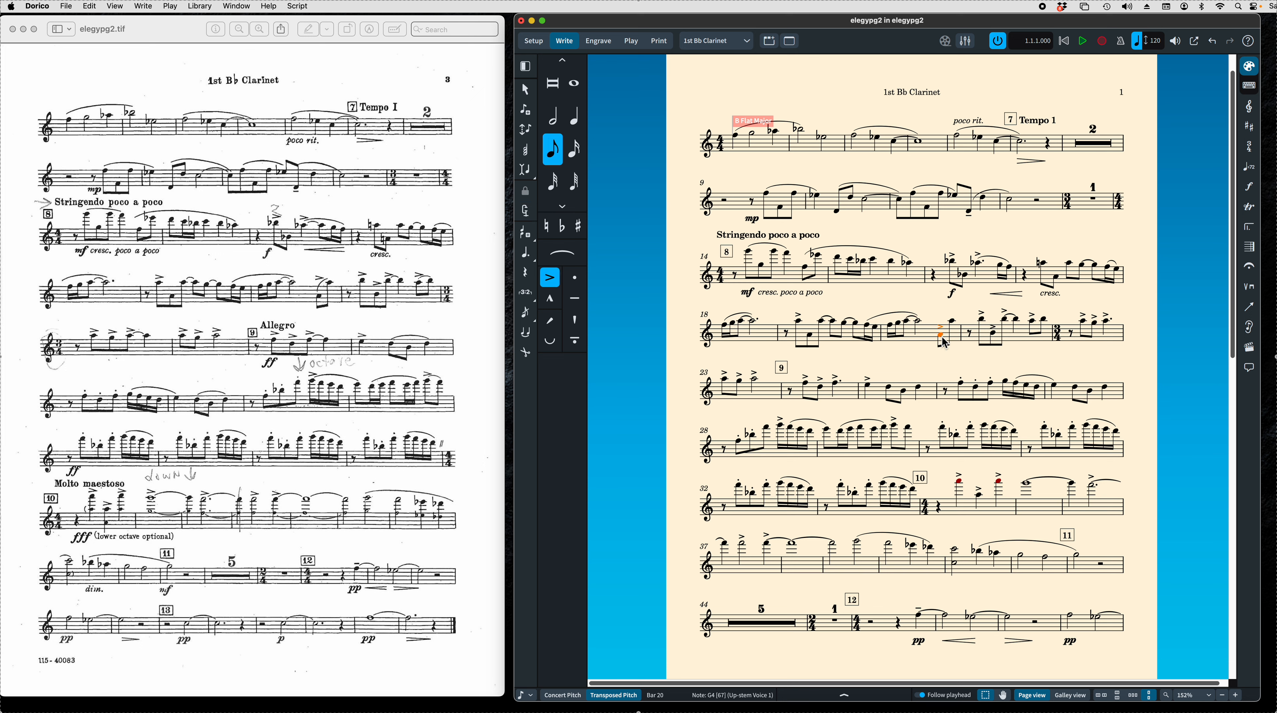
pyautogui.press('s')
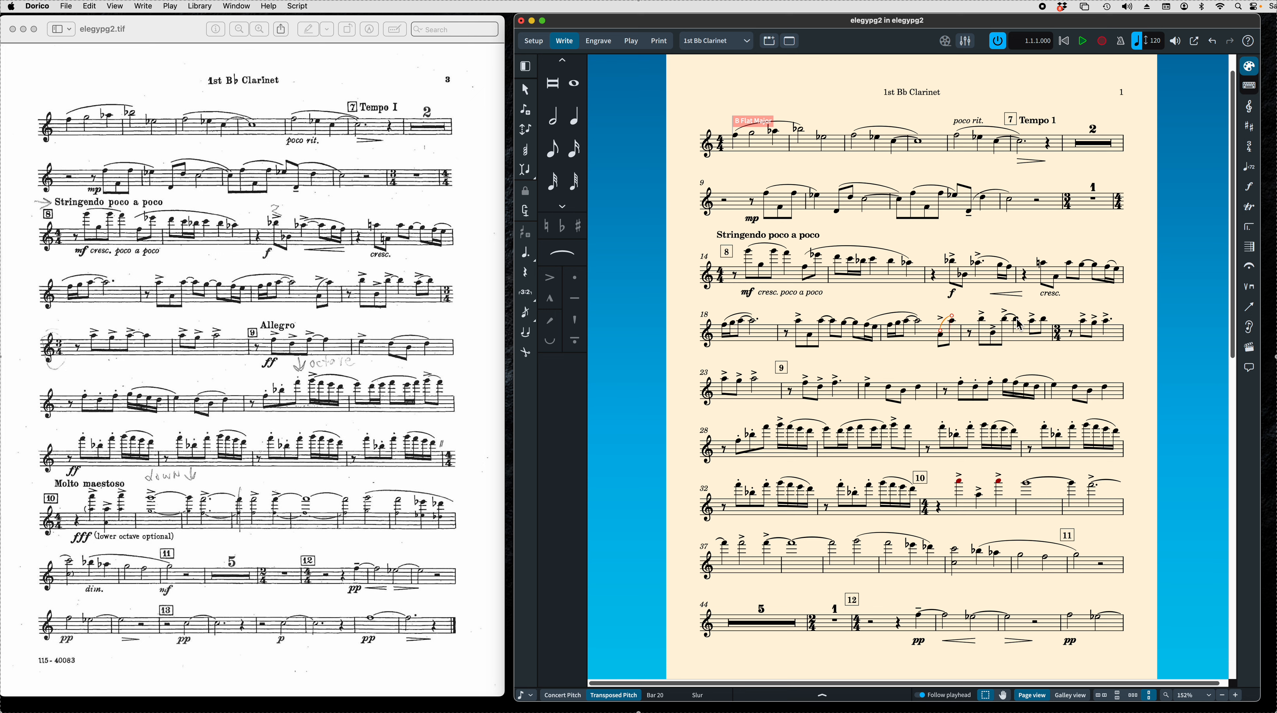
pyautogui.click(1034, 323)
pyautogui.press('s')
# - Replace the dotted quarter note in bar 22 with an eighth note of forced duration
pyautogui.doubleClick(1108, 327)
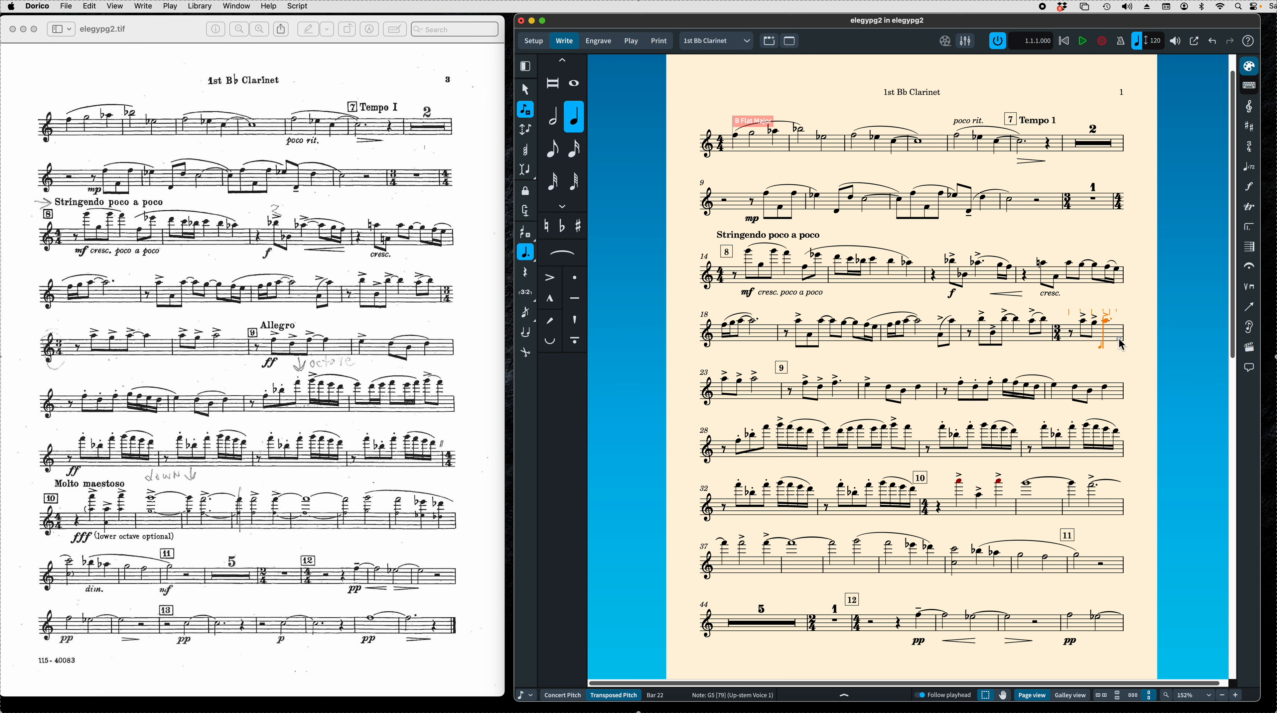
pyautogui.click(553, 149)
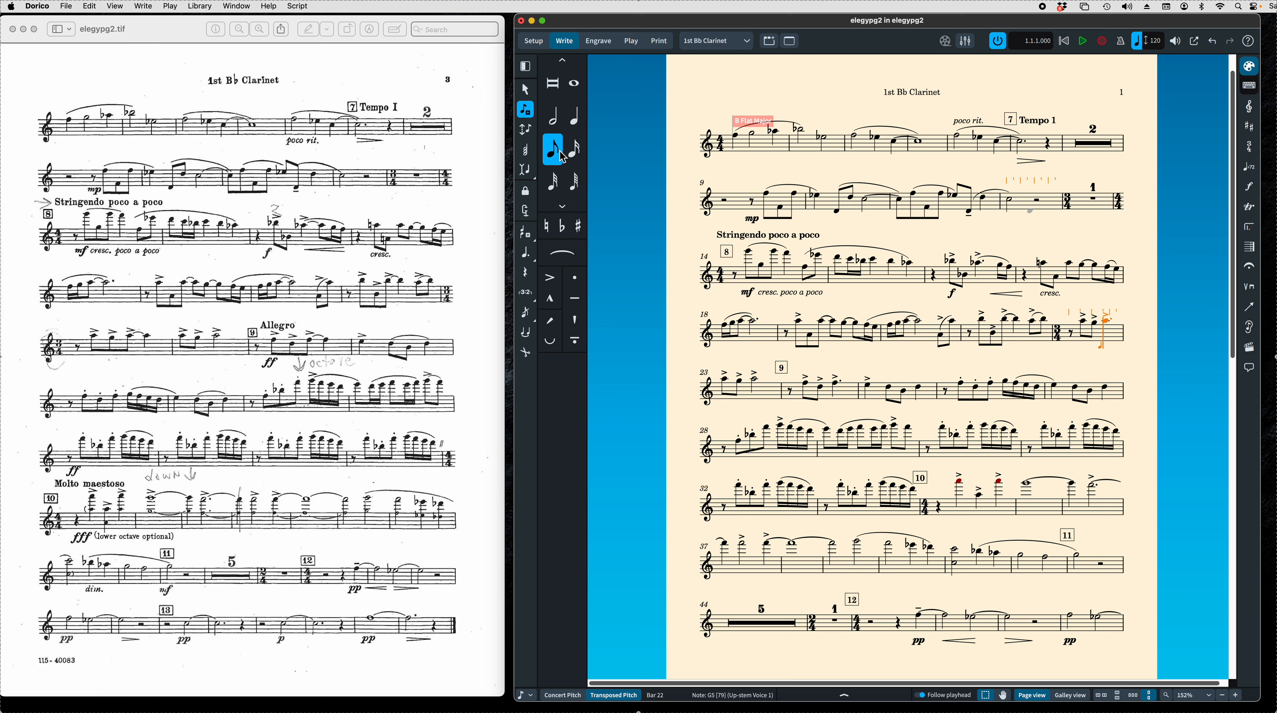
pyautogui.click(527, 217)
pyautogui.click(1105, 327)
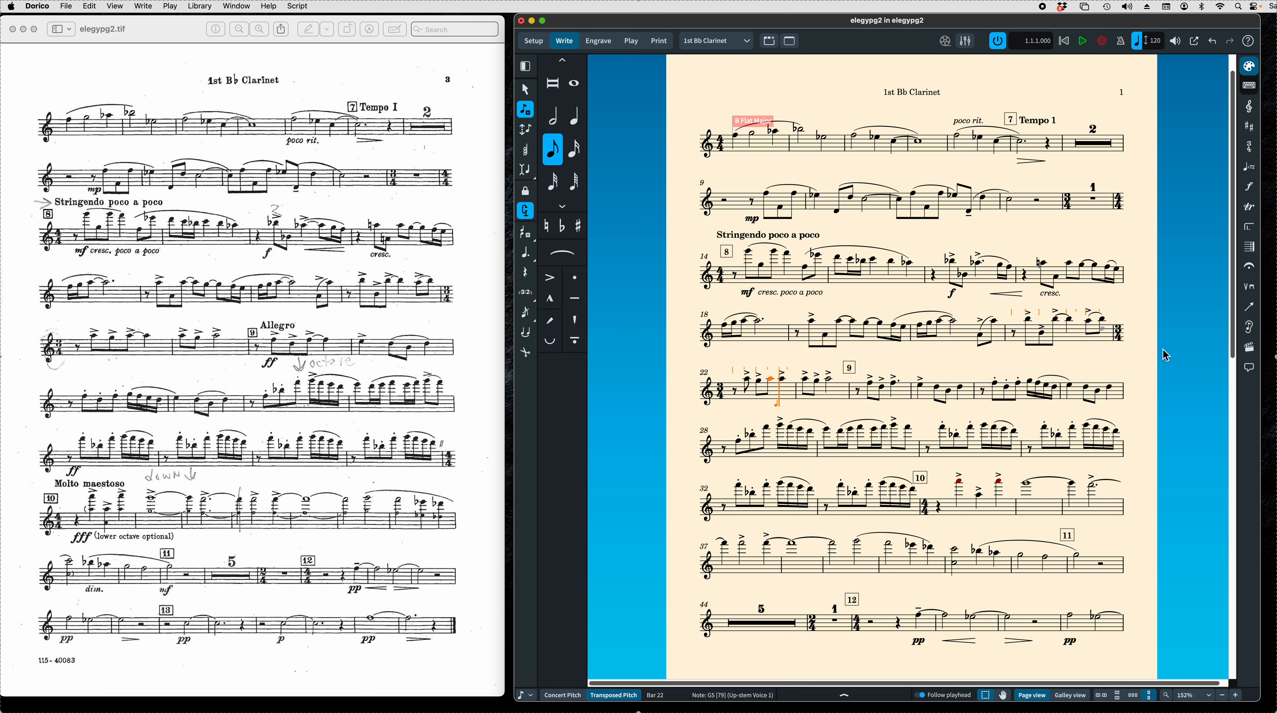
pyautogui.press('Escape')
# - Accent the new forced eighth note in bar 22 and tie it to the following quarter note
pyautogui.click(556, 281)
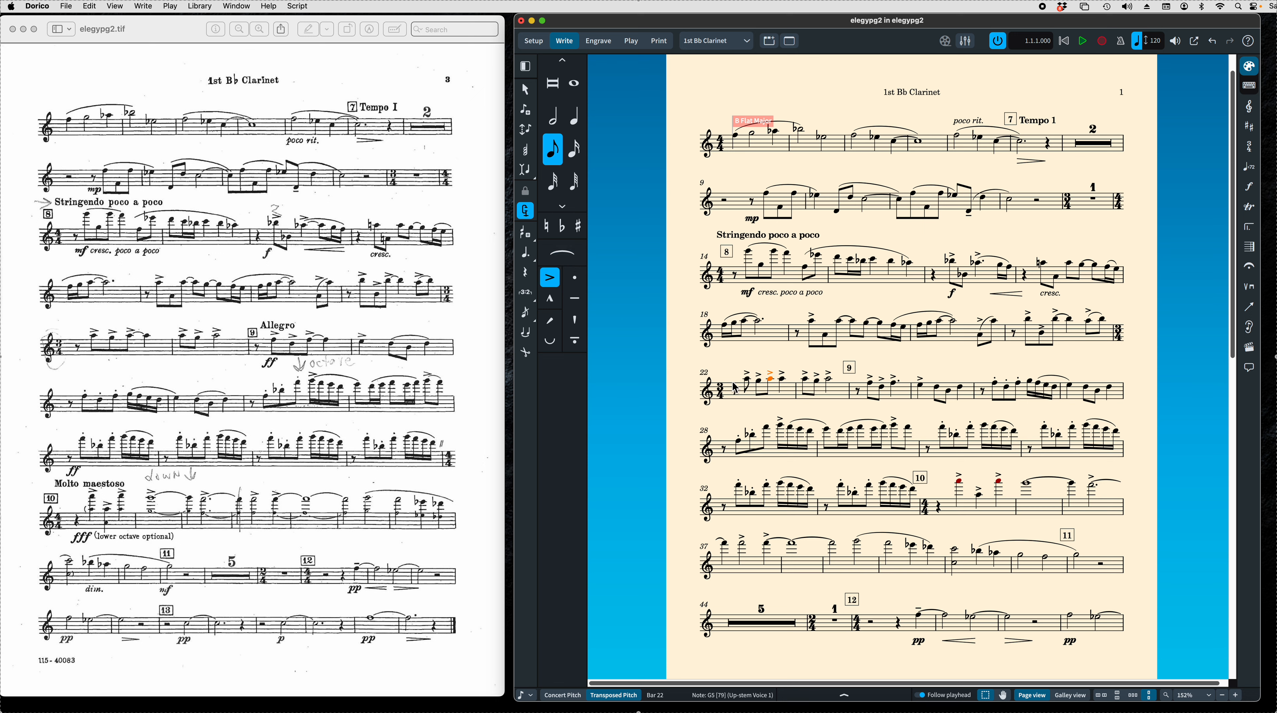
pyautogui.click(784, 384)
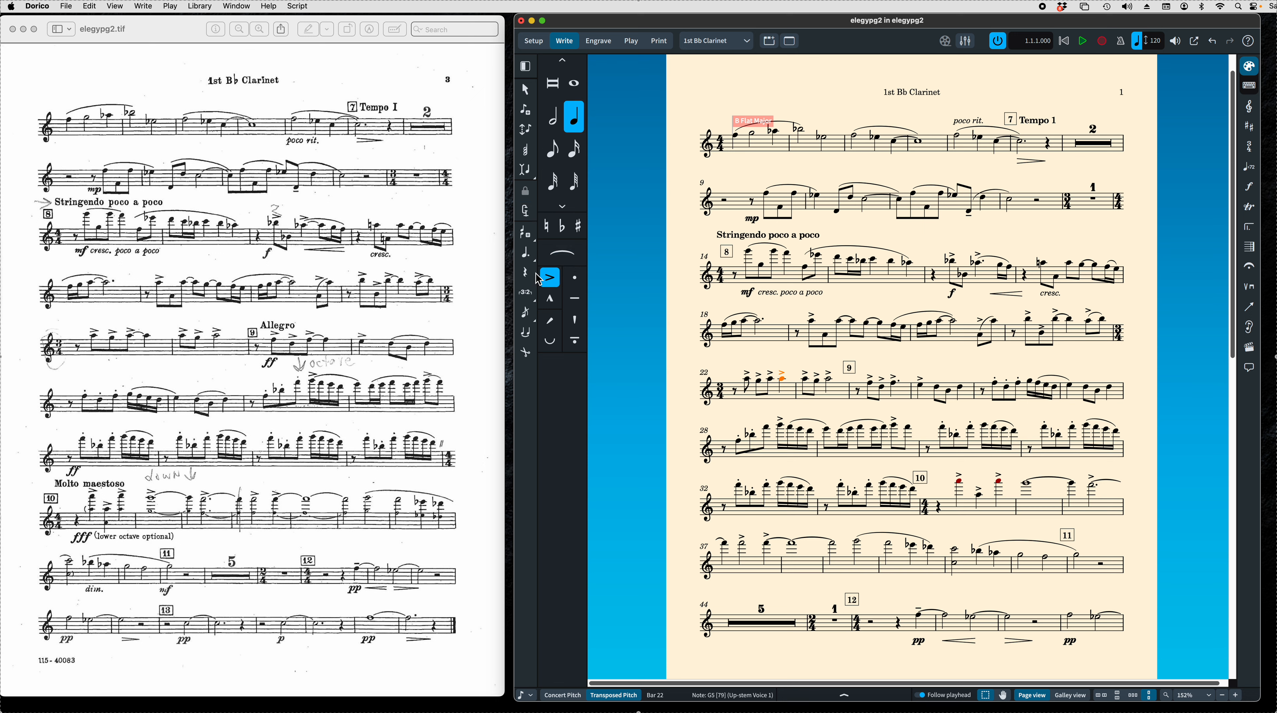
pyautogui.click(772, 382)
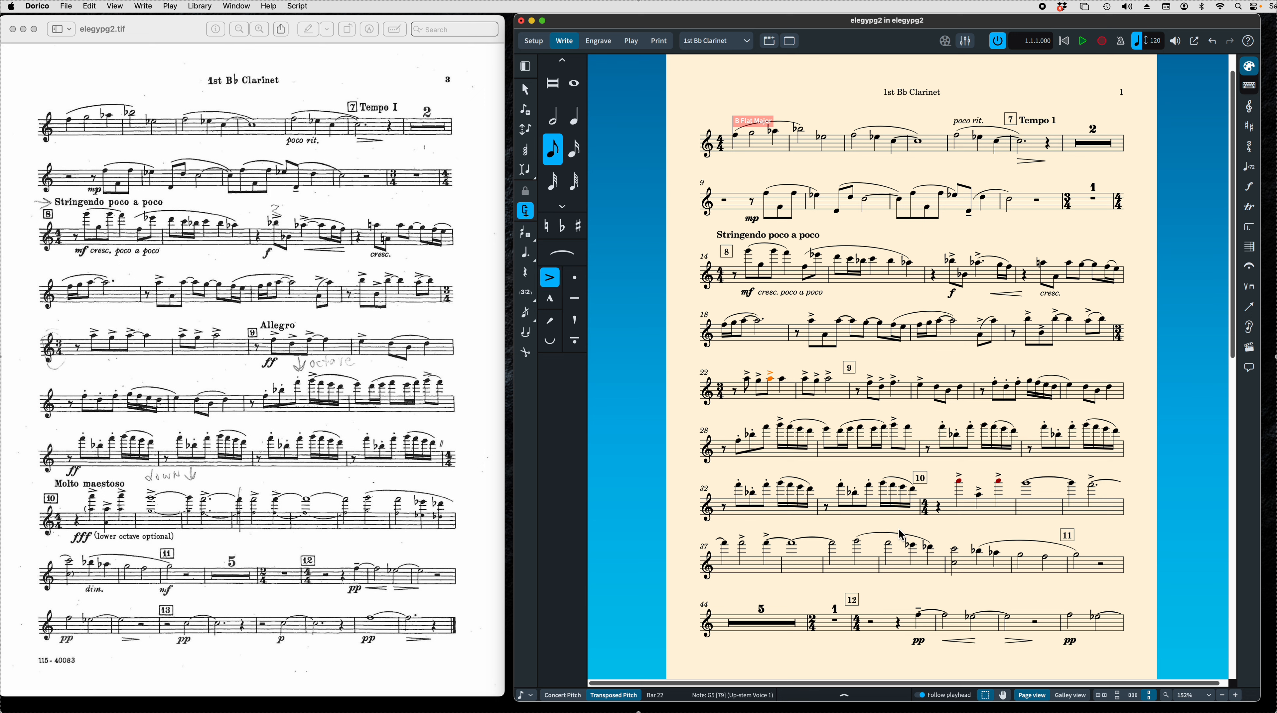
pyautogui.press('t')
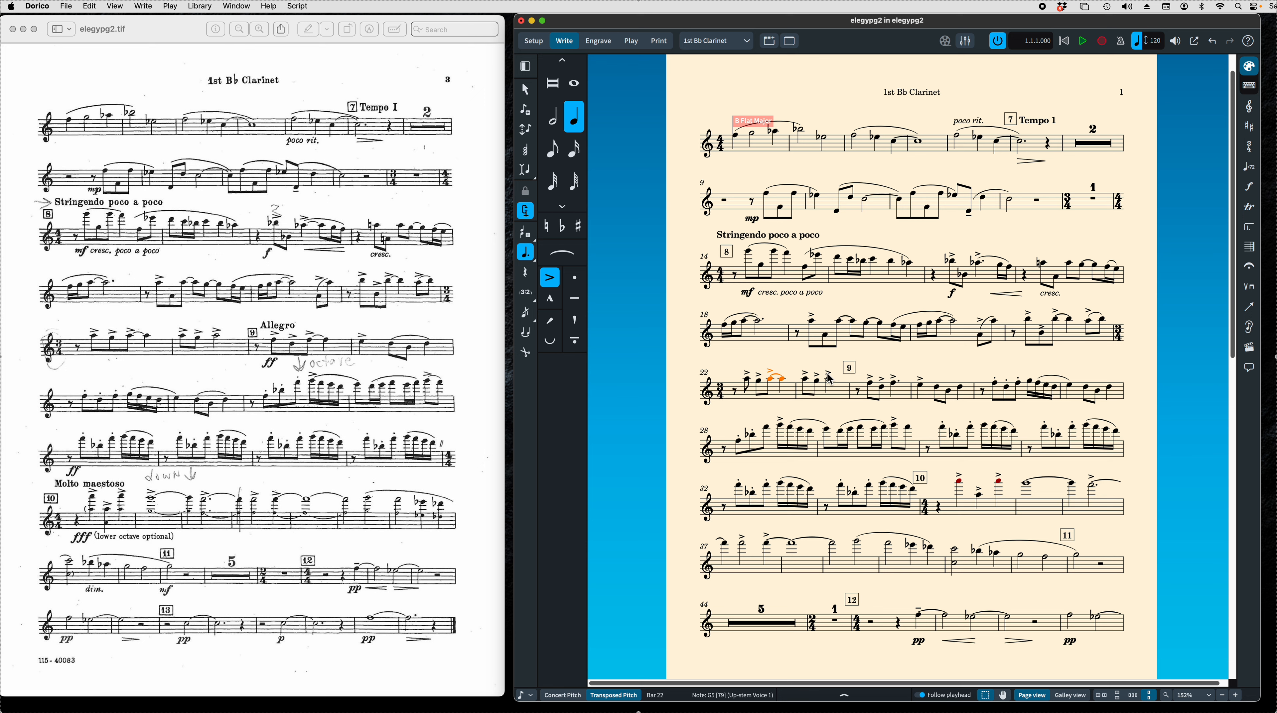
# - Replace the dotted quarter note after rehearsal mark 9 in bar 24 with an eighth note of forced duration
pyautogui.click(898, 390)
pyautogui.hotkey('shift', 'n')
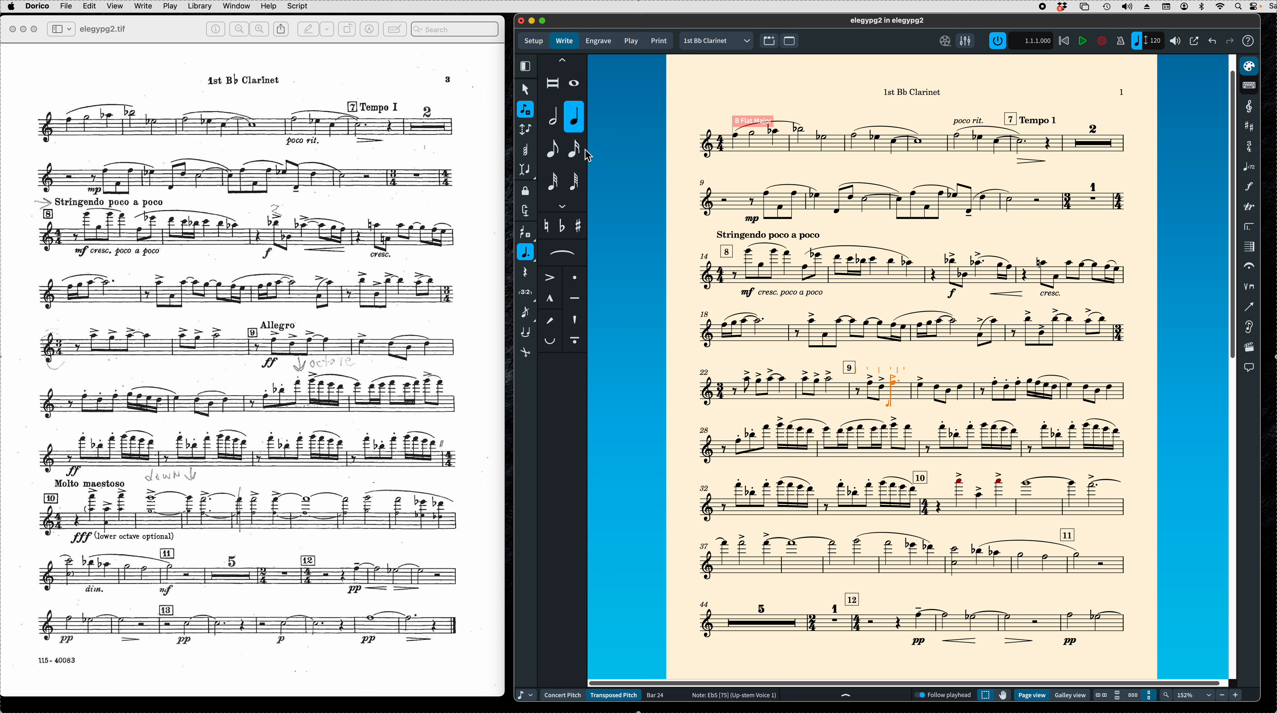
pyautogui.click(563, 158)
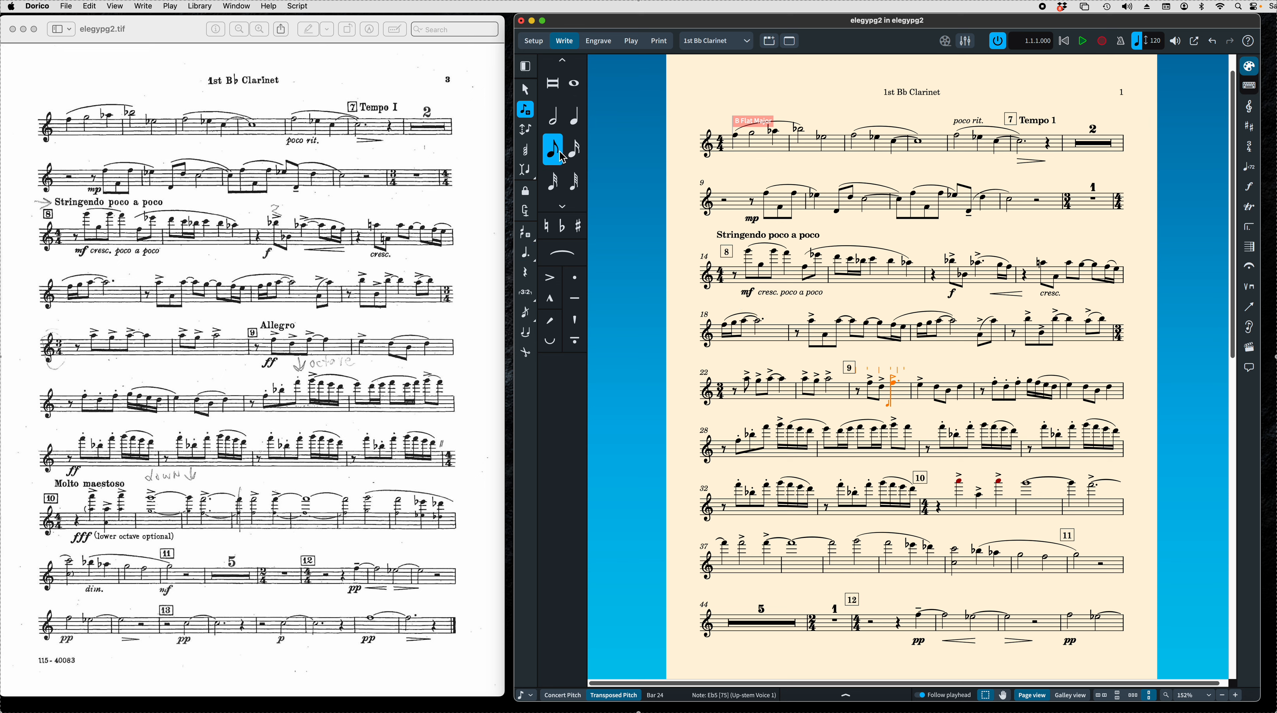
pyautogui.click(528, 218)
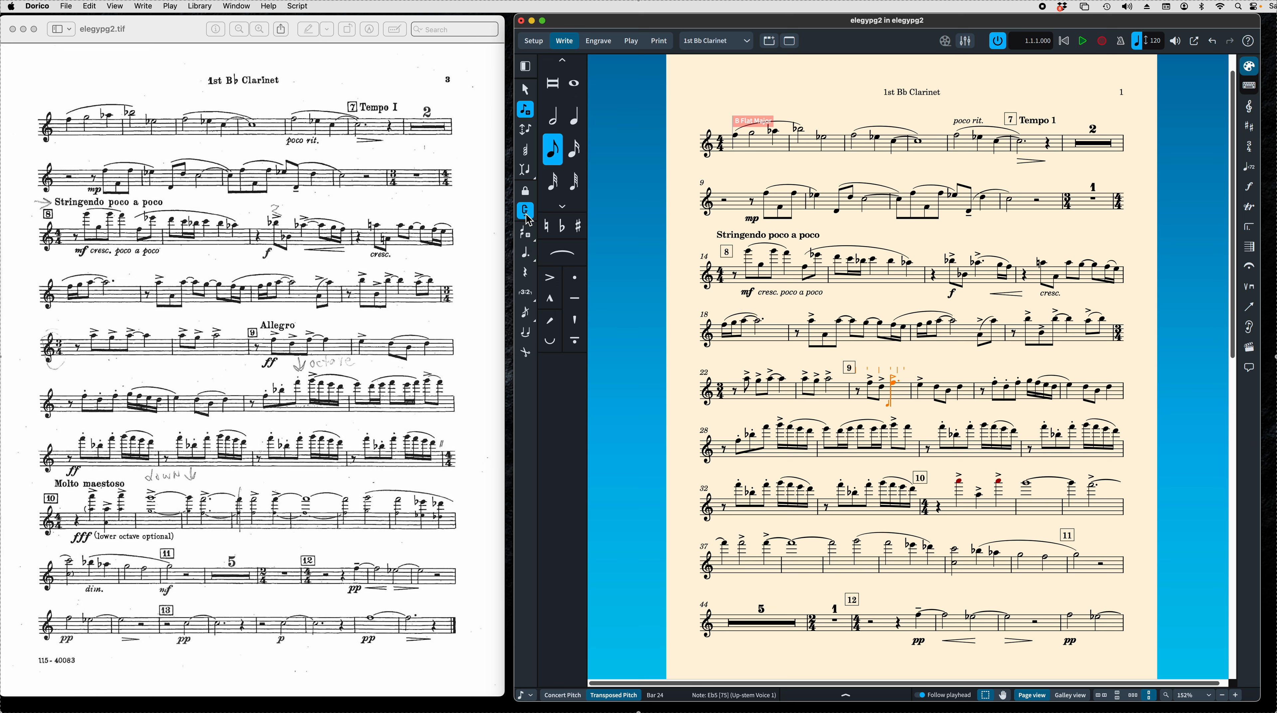
pyautogui.click(895, 390)
pyautogui.press('Escape')
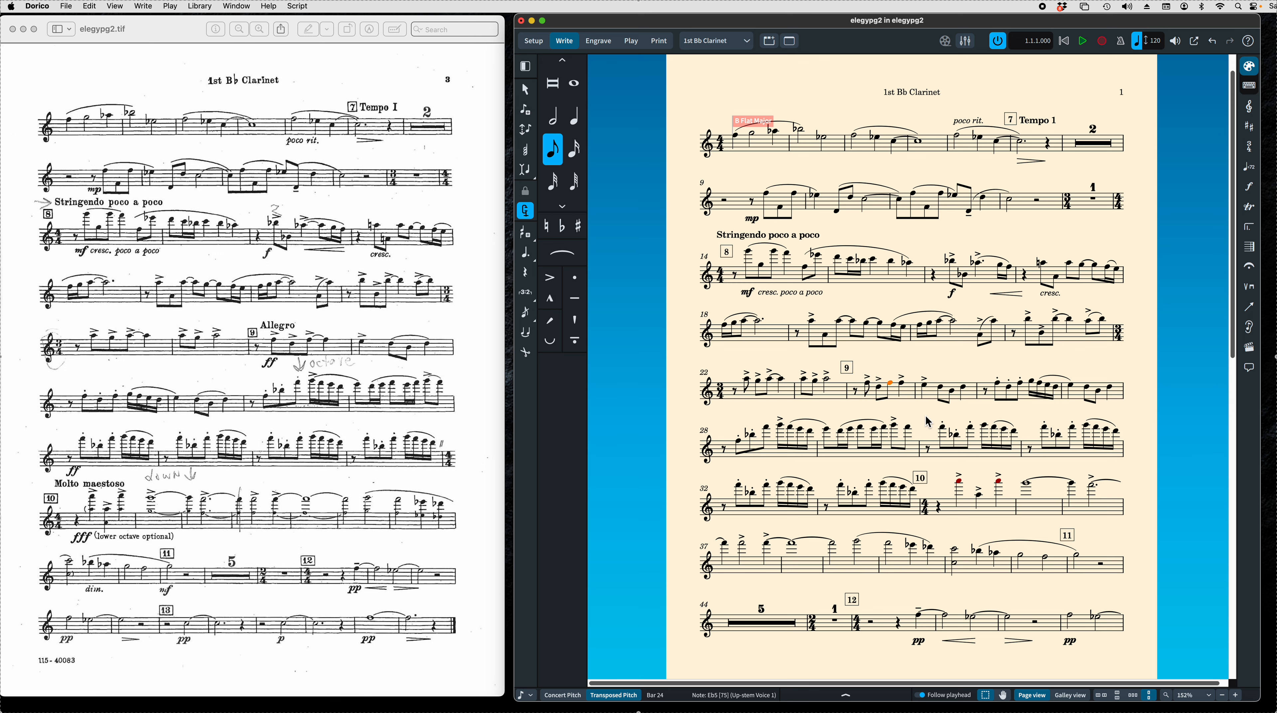
# - Accent the new forced eighth note in bar 24 and tie it to the following quarter note
pyautogui.click(903, 387)
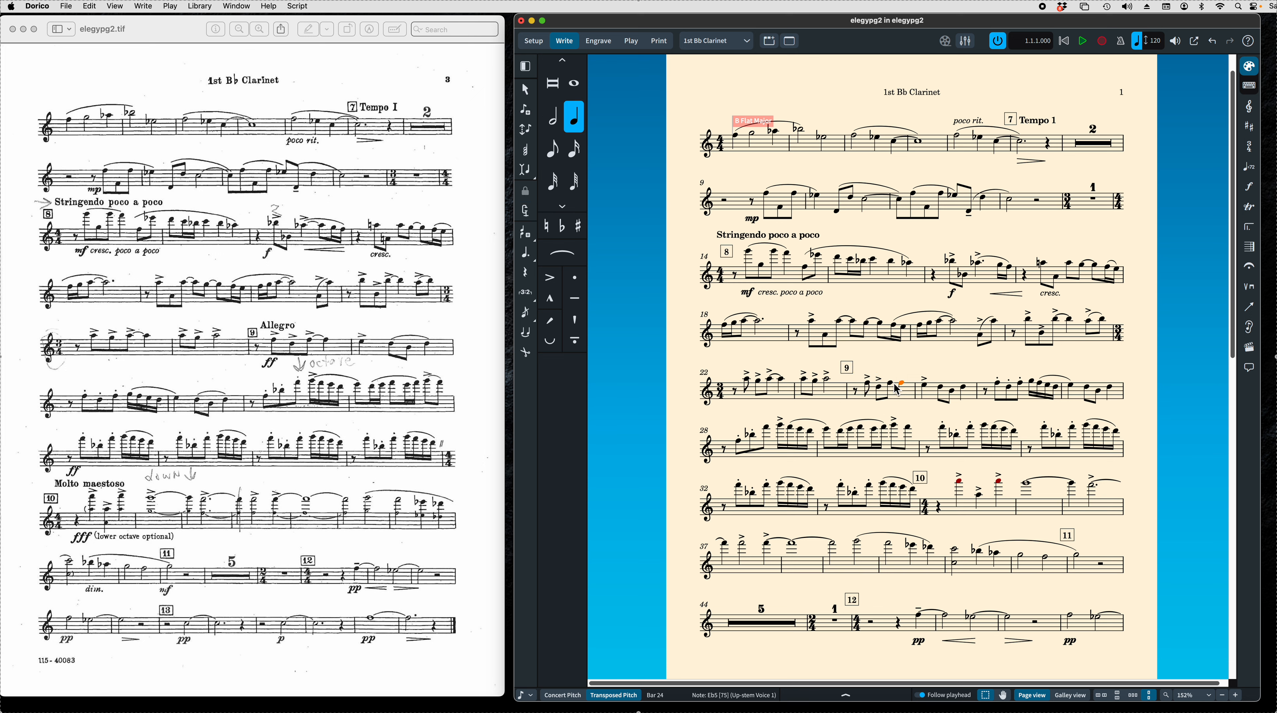
pyautogui.click(894, 388)
pyautogui.click(550, 278)
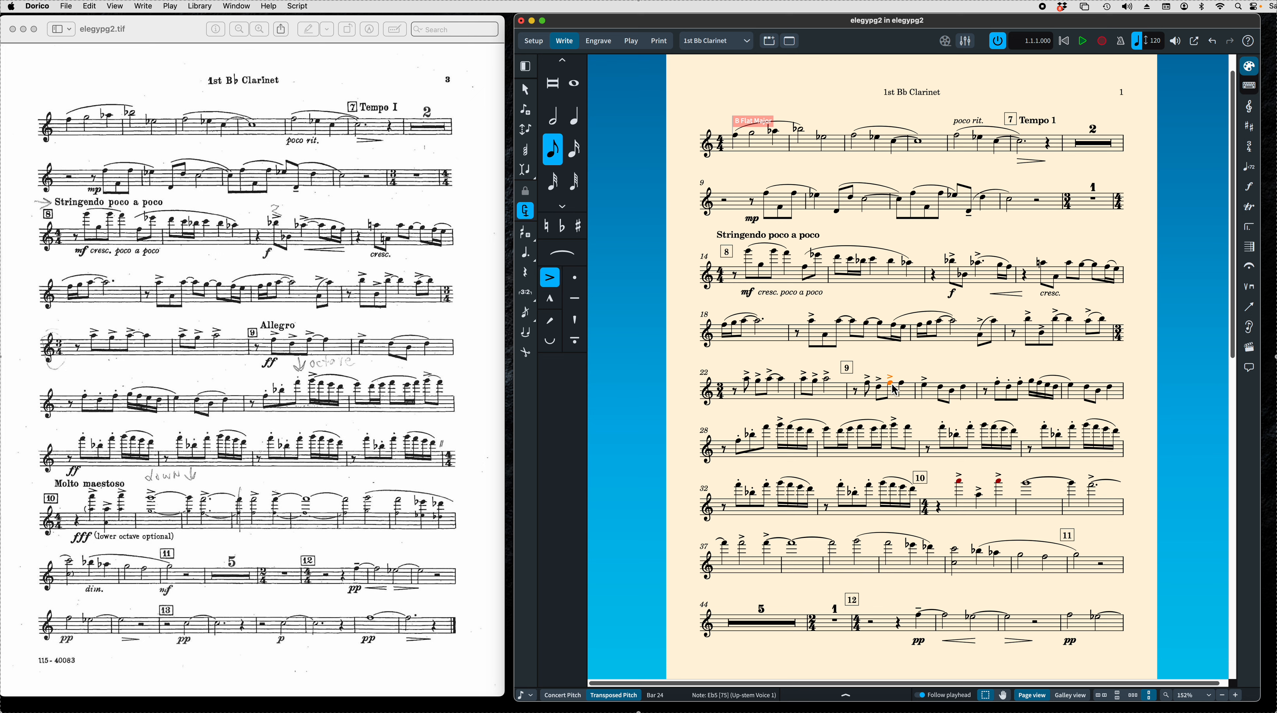
pyautogui.press('t')
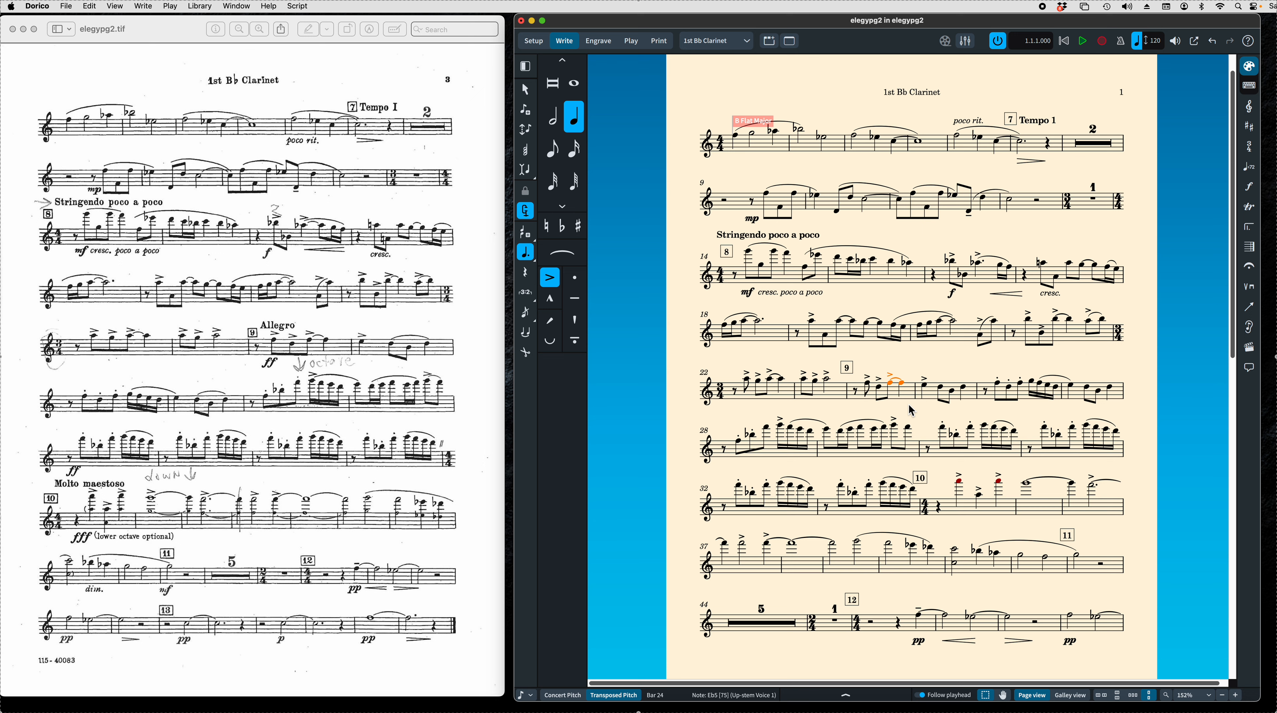
# - Slur the last three notes of bar 25 and the three notes of bar 27, and adjust the start of bar 26's slur
pyautogui.moveTo(936, 372); pyautogui.dragTo(977, 418)
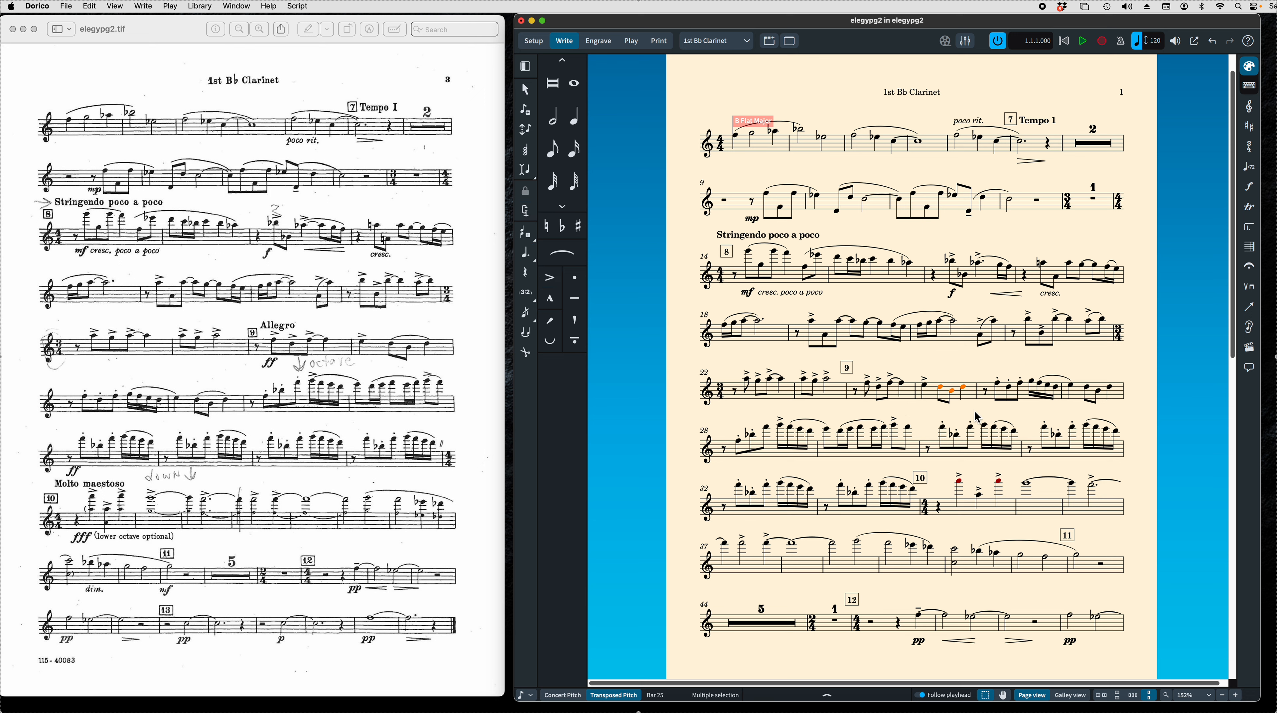
pyautogui.press('s')
pyautogui.click(1048, 377)
pyautogui.moveTo(1040, 382); pyautogui.dragTo(1035, 380)
pyautogui.moveTo(1082, 383); pyautogui.dragTo(1119, 413)
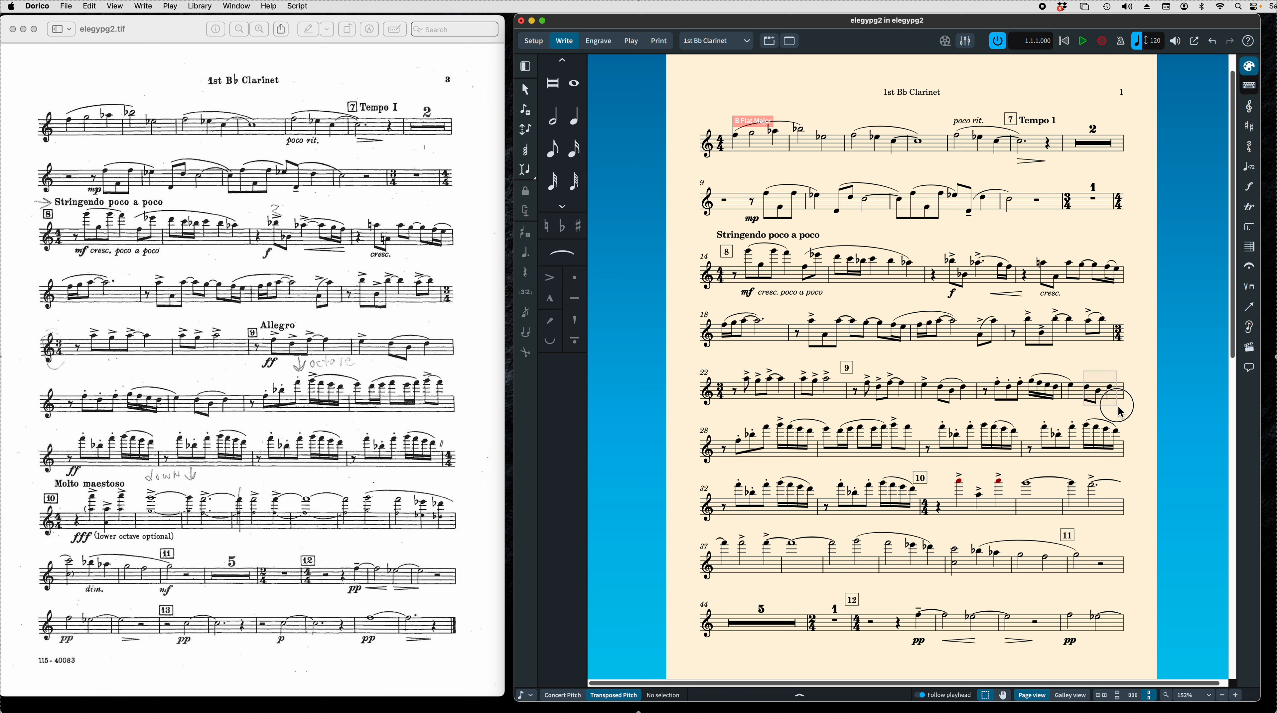
pyautogui.press('s')
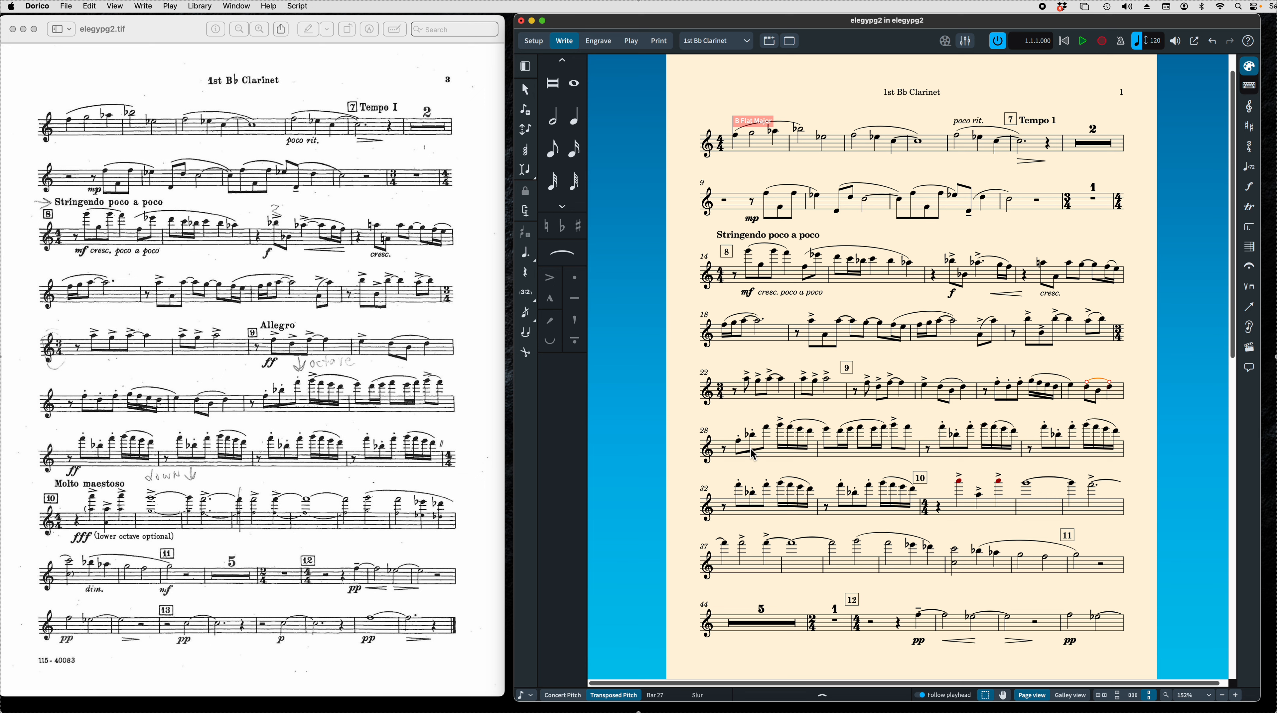
# - Add a staccato dot to the third note of bar 28 and start the slur on the accented note after it
pyautogui.click(767, 429)
pyautogui.click(576, 284)
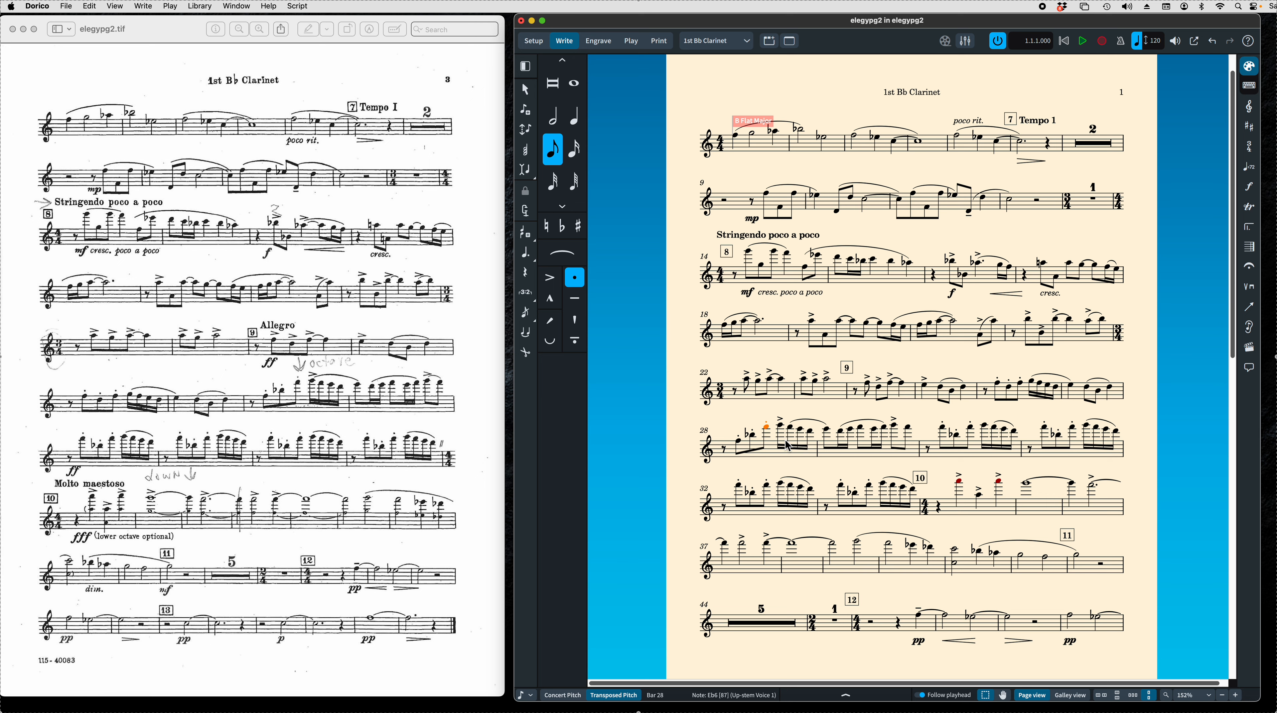
pyautogui.click(795, 424)
pyautogui.moveTo(790, 423); pyautogui.dragTo(781, 422)
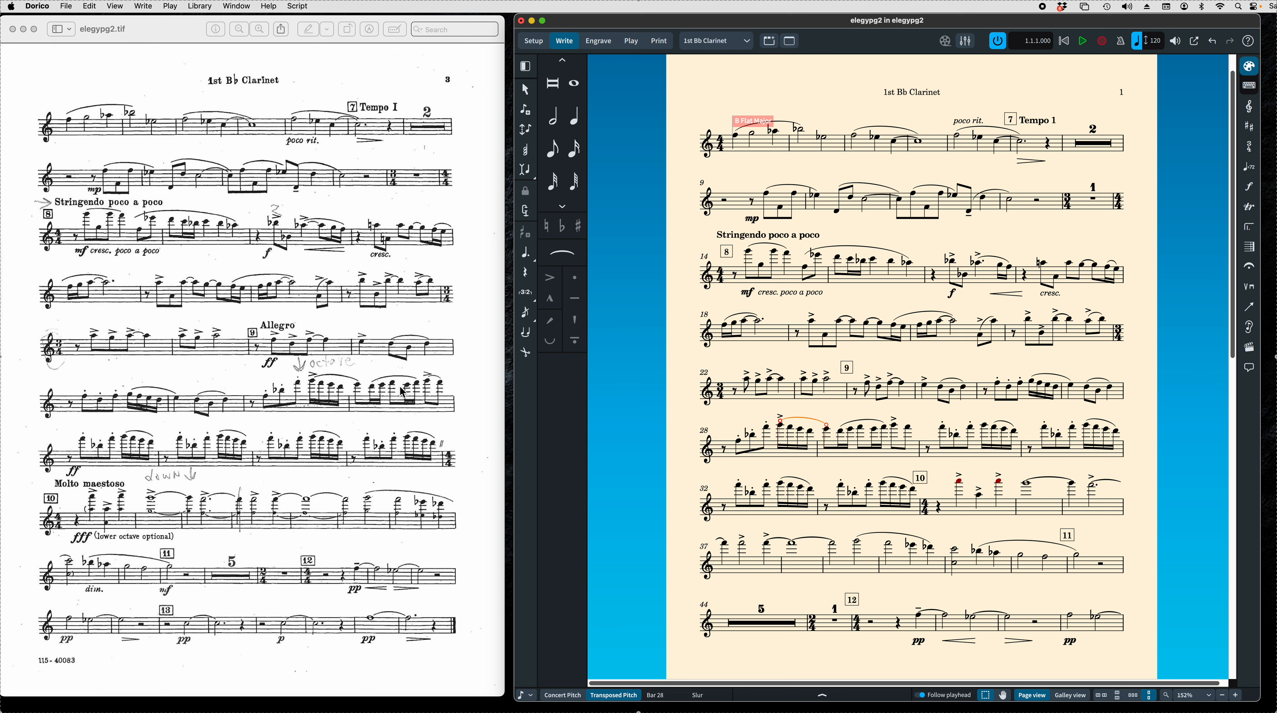
# - Slur the accented note near the end of bar 29 to the last note, and pull the start of bar 30's slur earlier
pyautogui.click(895, 429)
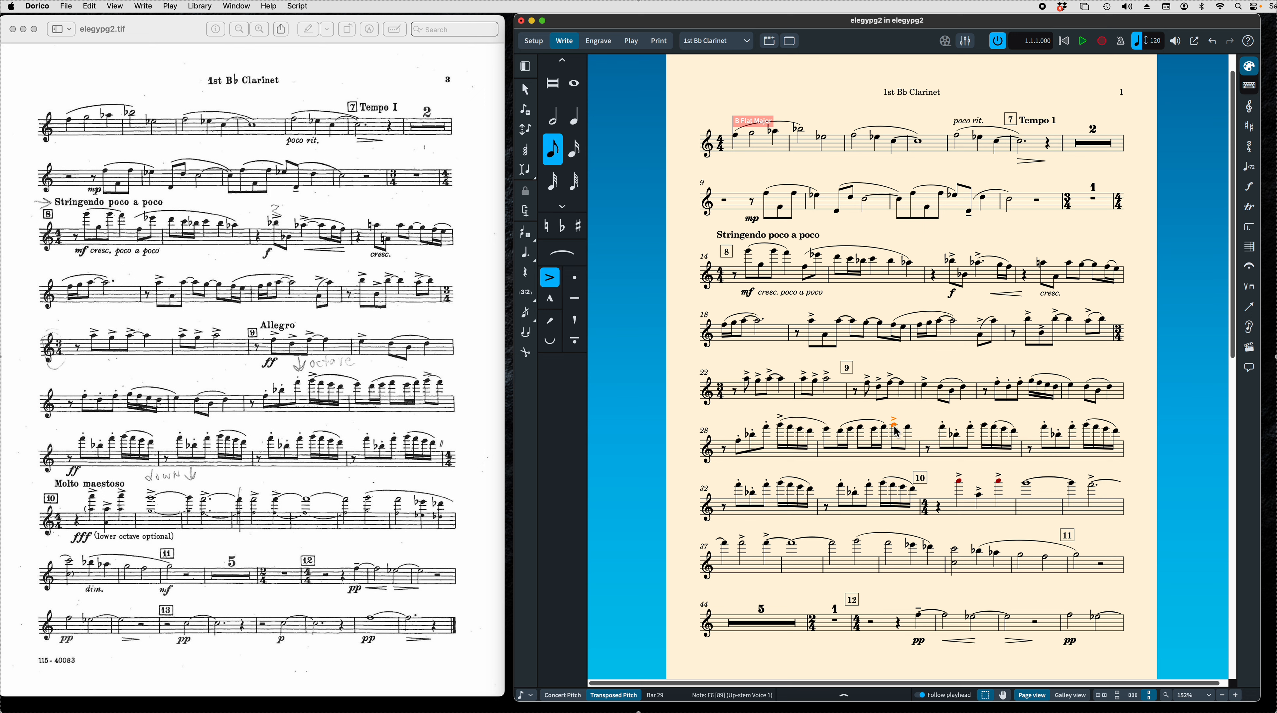
pyautogui.press('s')
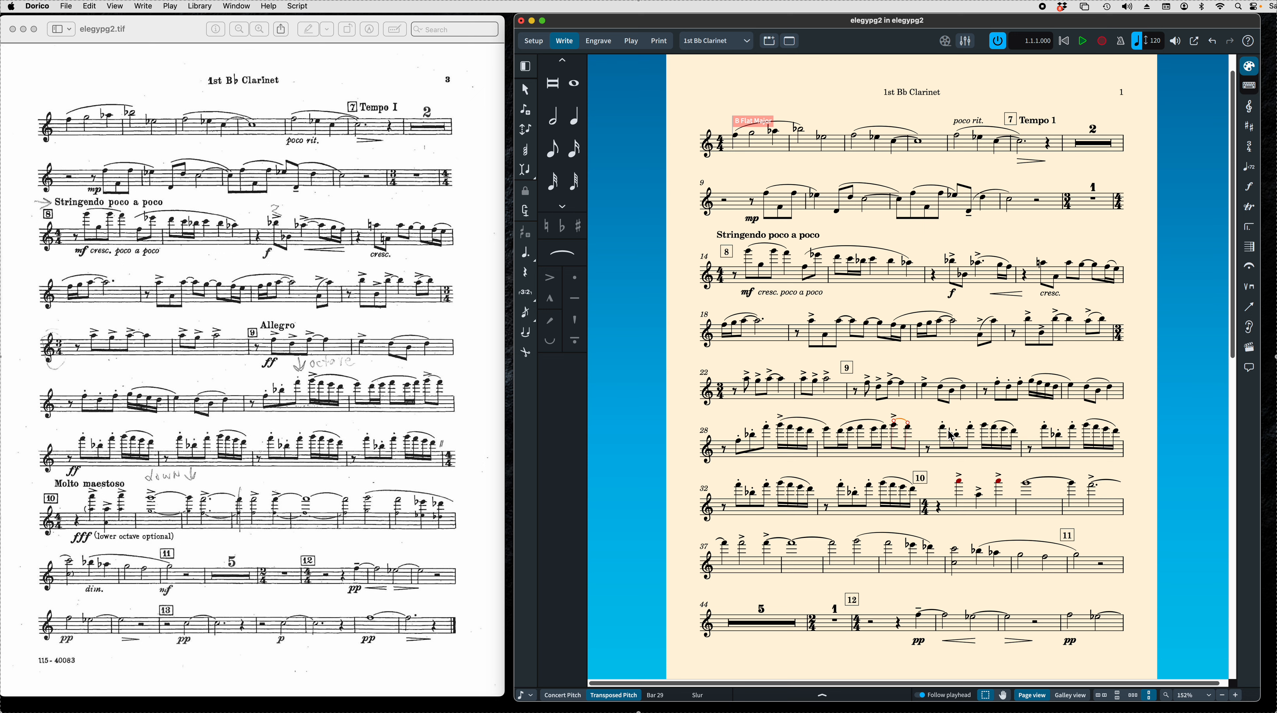
pyautogui.click(995, 423)
pyautogui.moveTo(992, 422); pyautogui.dragTo(985, 422)
# - Try to beam the opening eighth notes of bar 24 together
pyautogui.moveTo(859, 363); pyautogui.dragTo(899, 417)
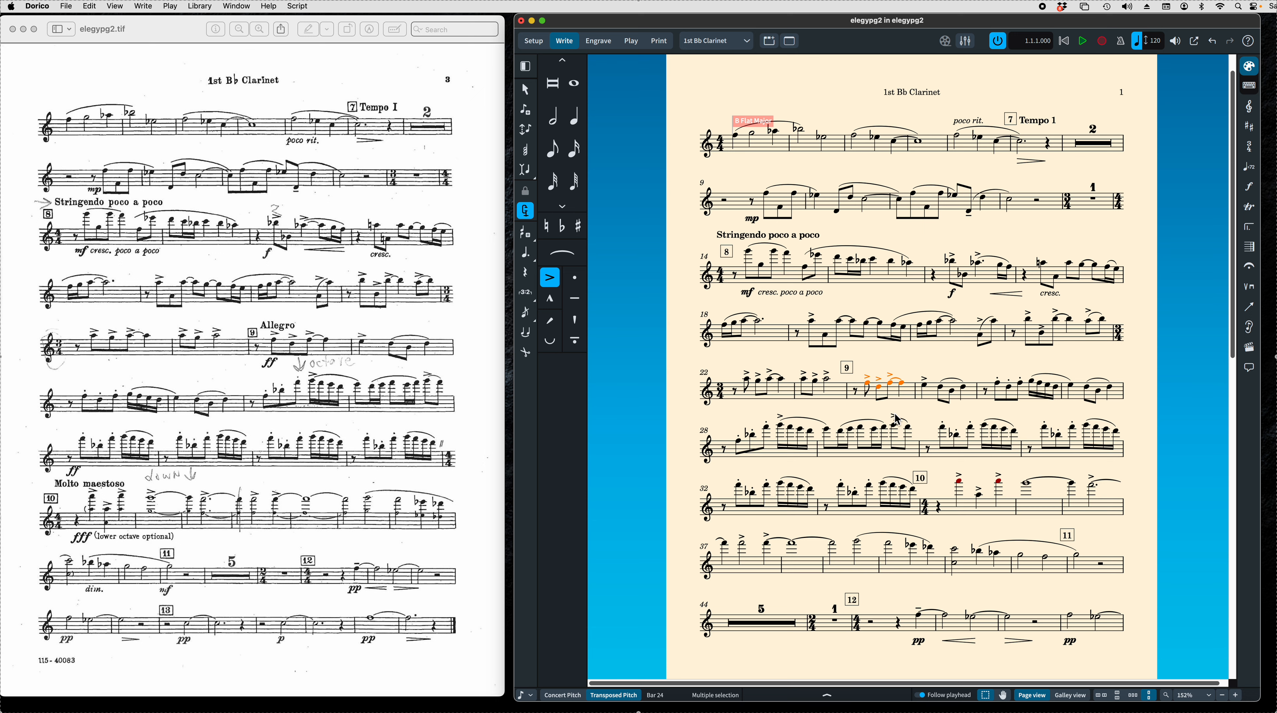
pyautogui.press('Escape')
pyautogui.moveTo(861, 370); pyautogui.dragTo(894, 406)
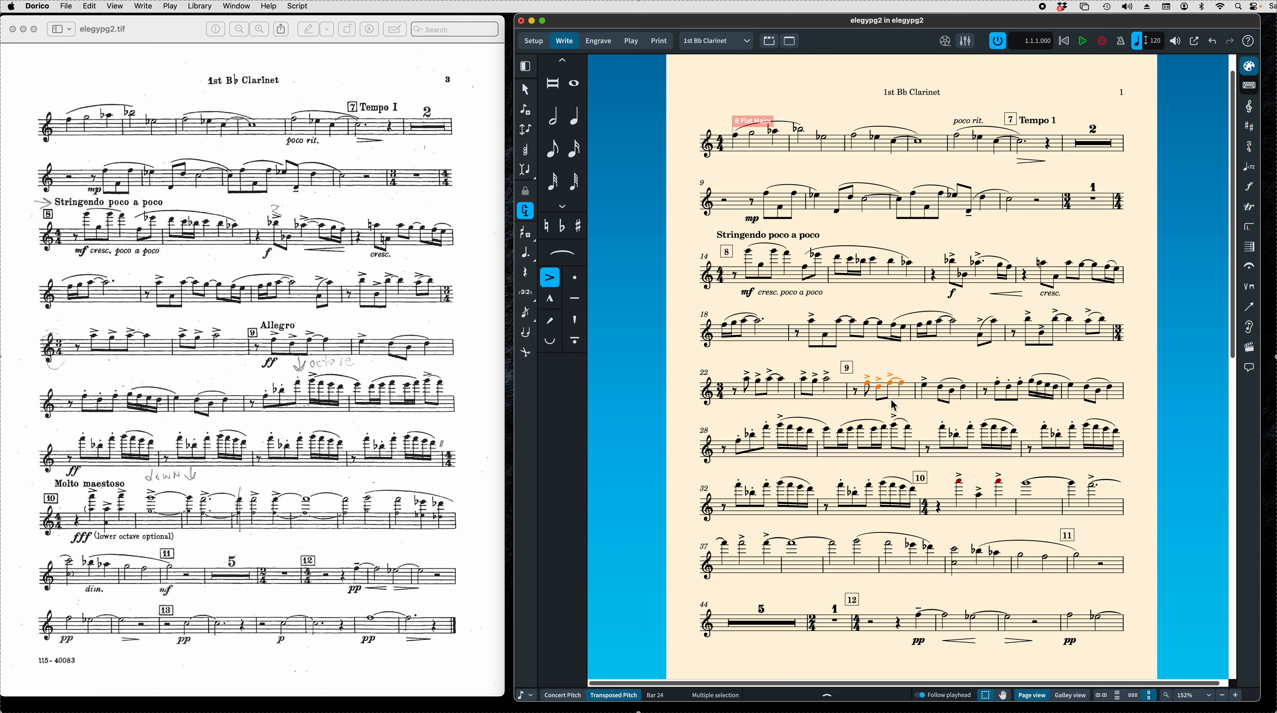
pyautogui.click(868, 386)
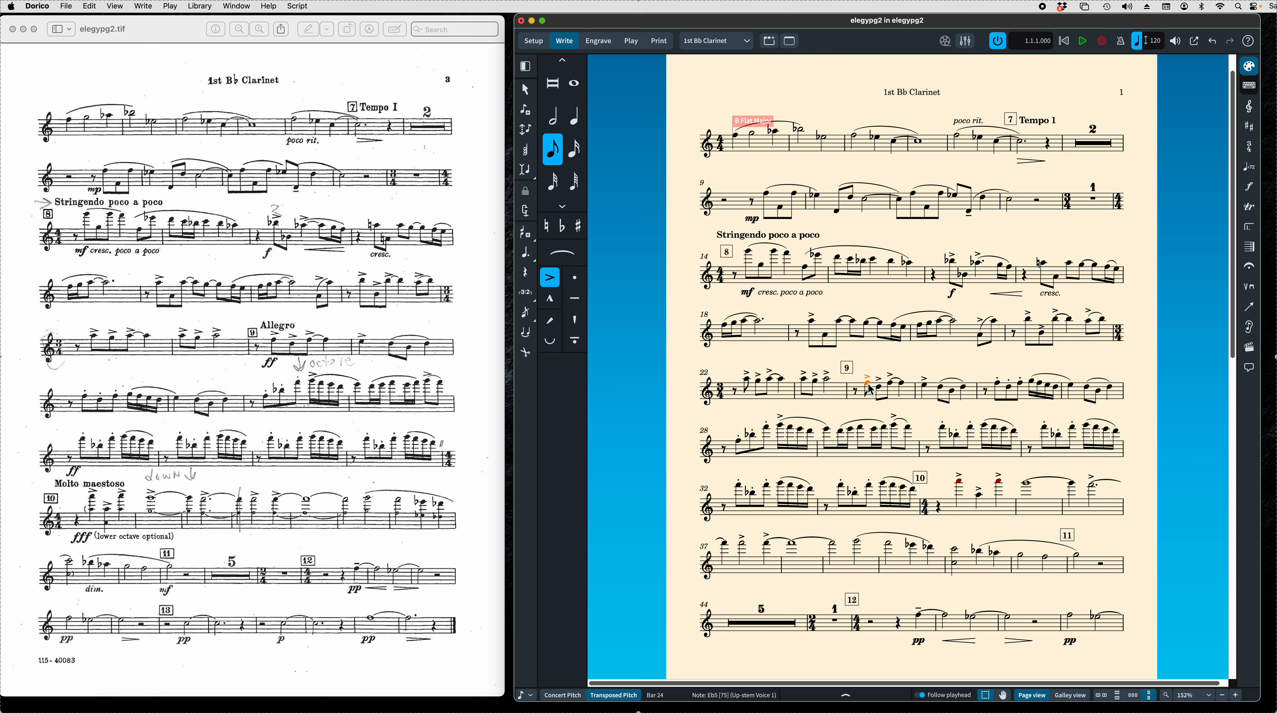
pyautogui.keyDown('shift'); pyautogui.click(883, 395); pyautogui.keyUp('shift')
pyautogui.press('super+b')
pyautogui.click(885, 388)
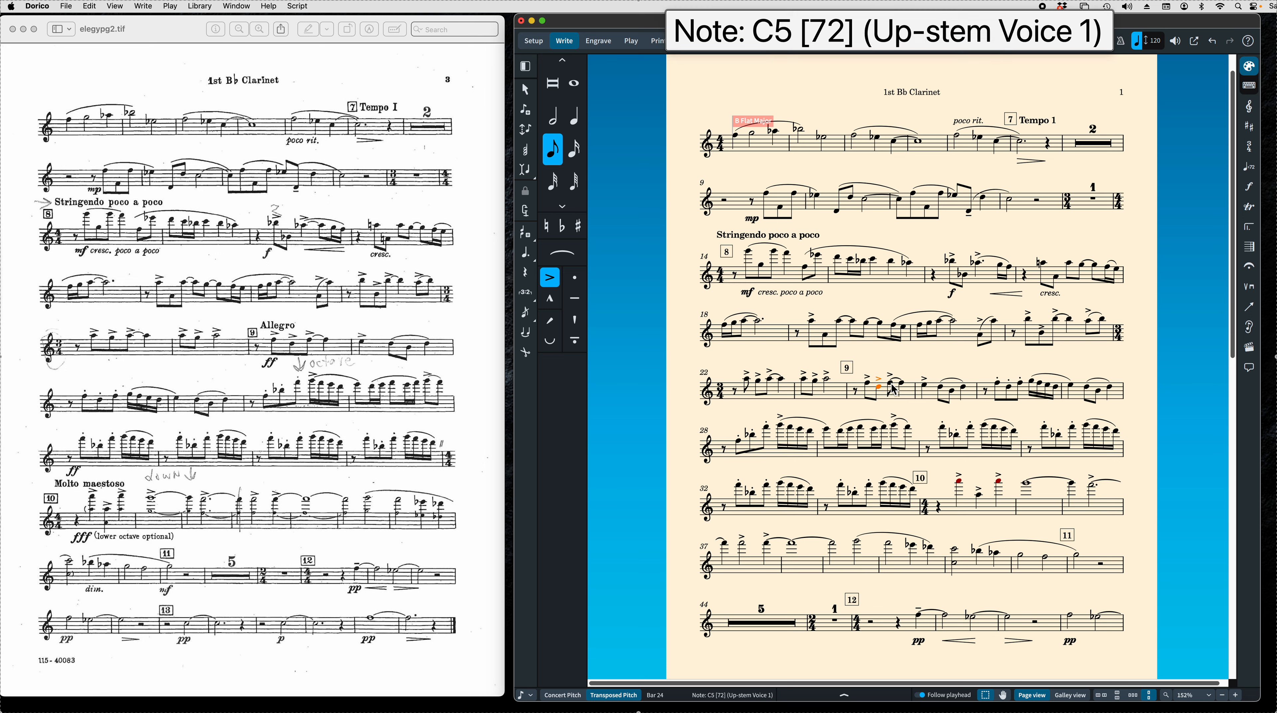
pyautogui.click(892, 389)
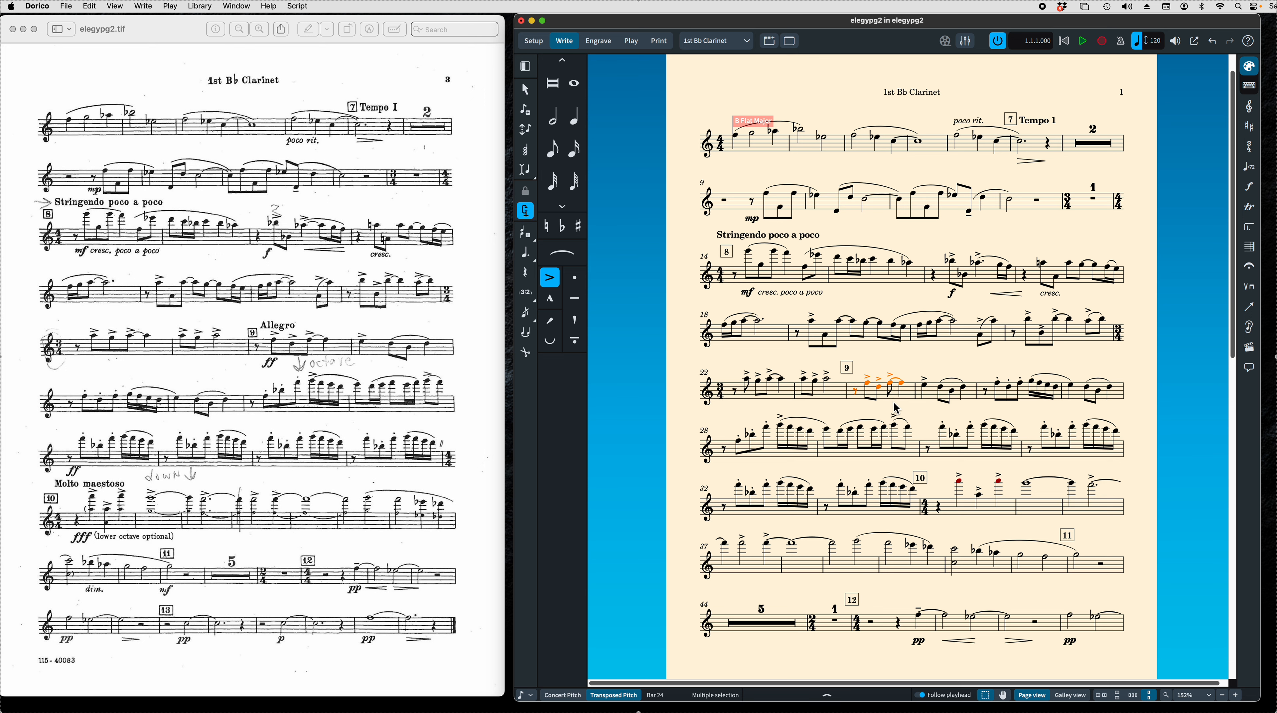
pyautogui.click(898, 369)
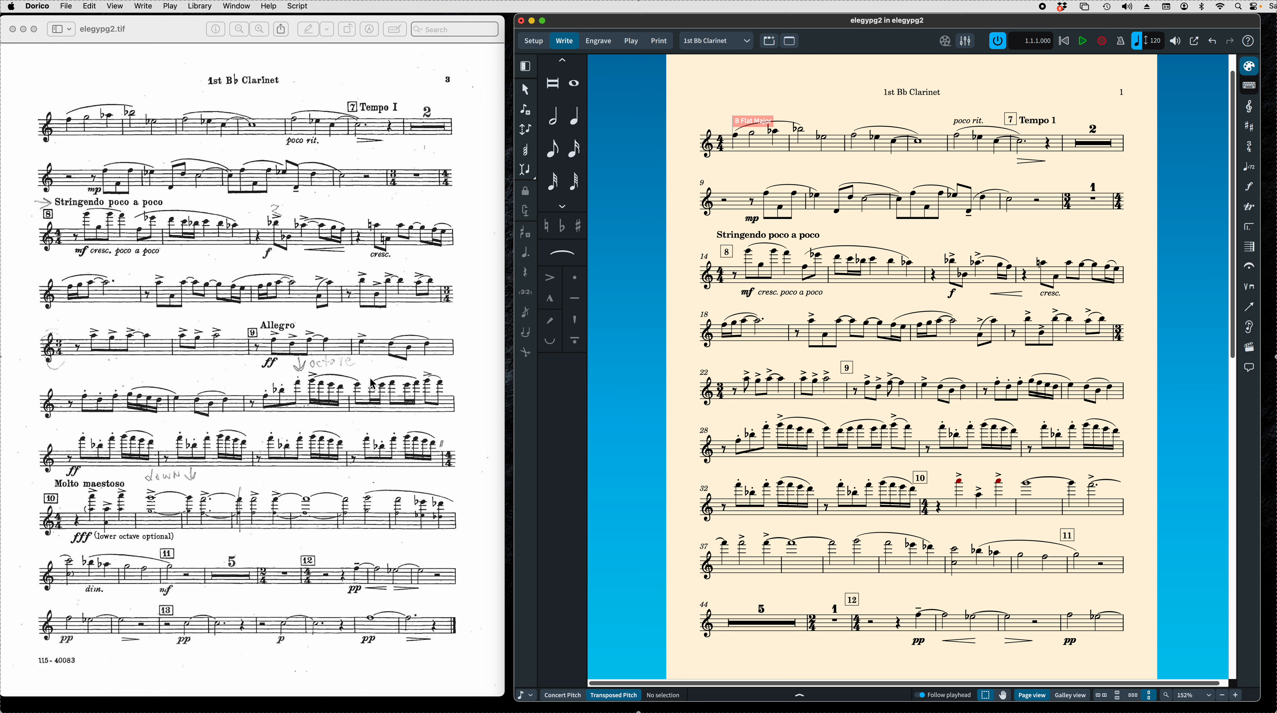
# - Untie the last quarter note of bar 24 from the preceding eighth note and remove the quarter note's accent
pyautogui.click(900, 383)
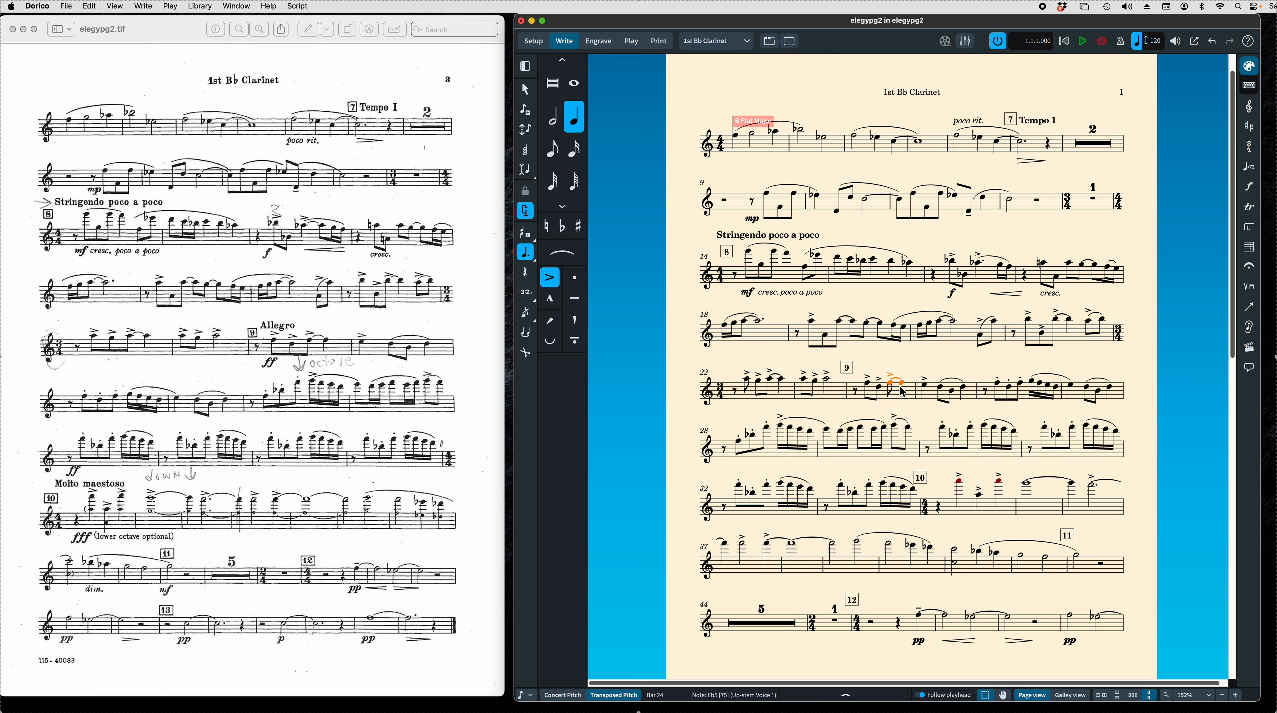
pyautogui.hotkey('shift', 'Left')
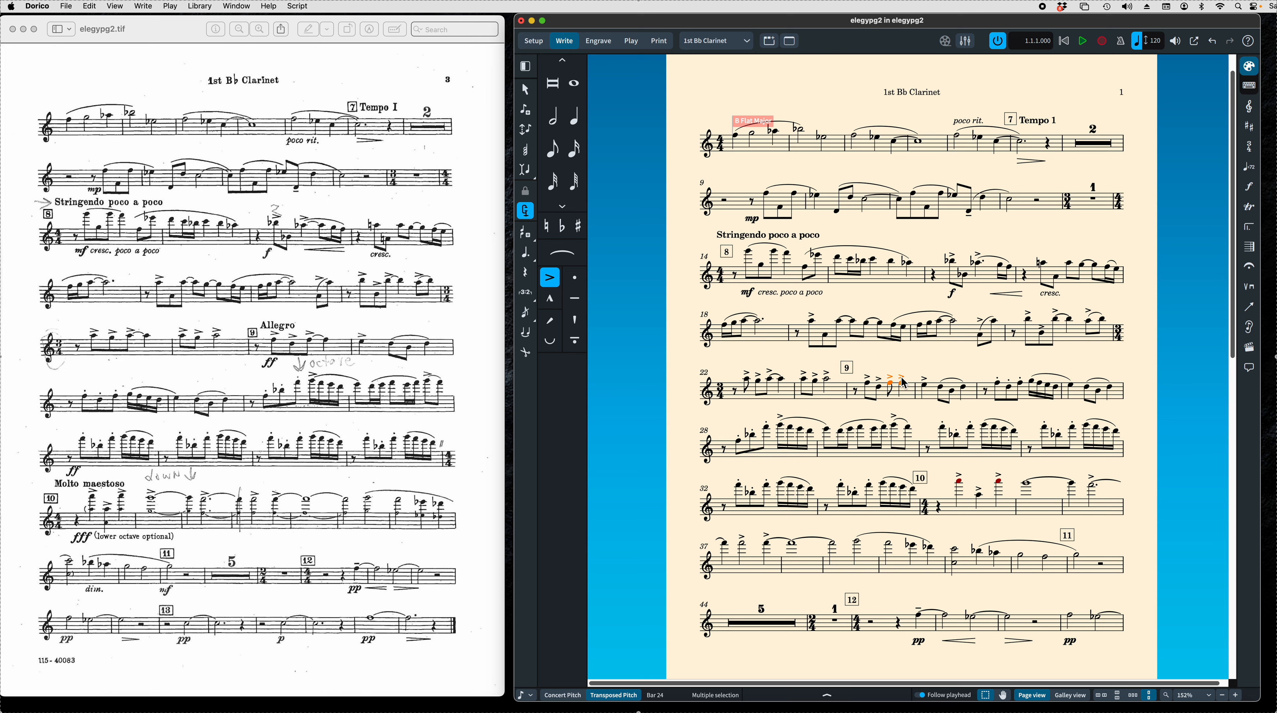
pyautogui.click(904, 383)
pyautogui.click(555, 285)
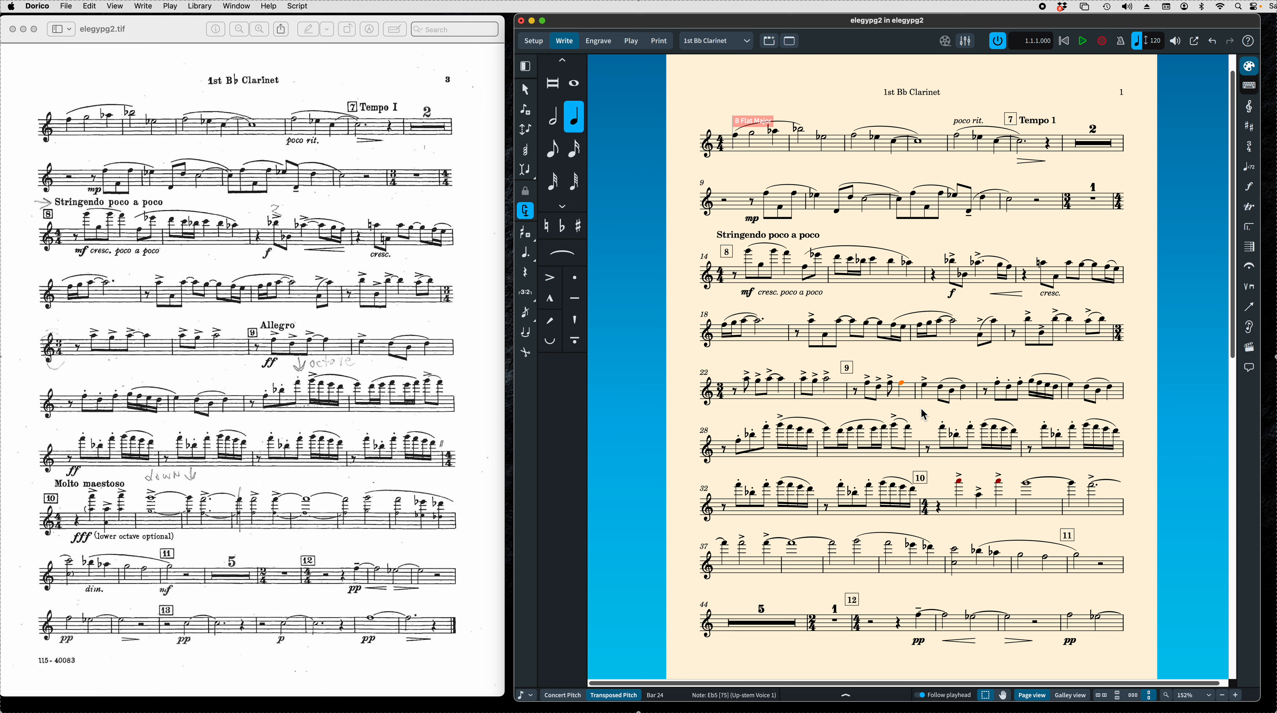
# - Beam the three accented eighth notes of bar 24 together and tie the last one to the quarter note
pyautogui.moveTo(863, 361); pyautogui.dragTo(901, 409)
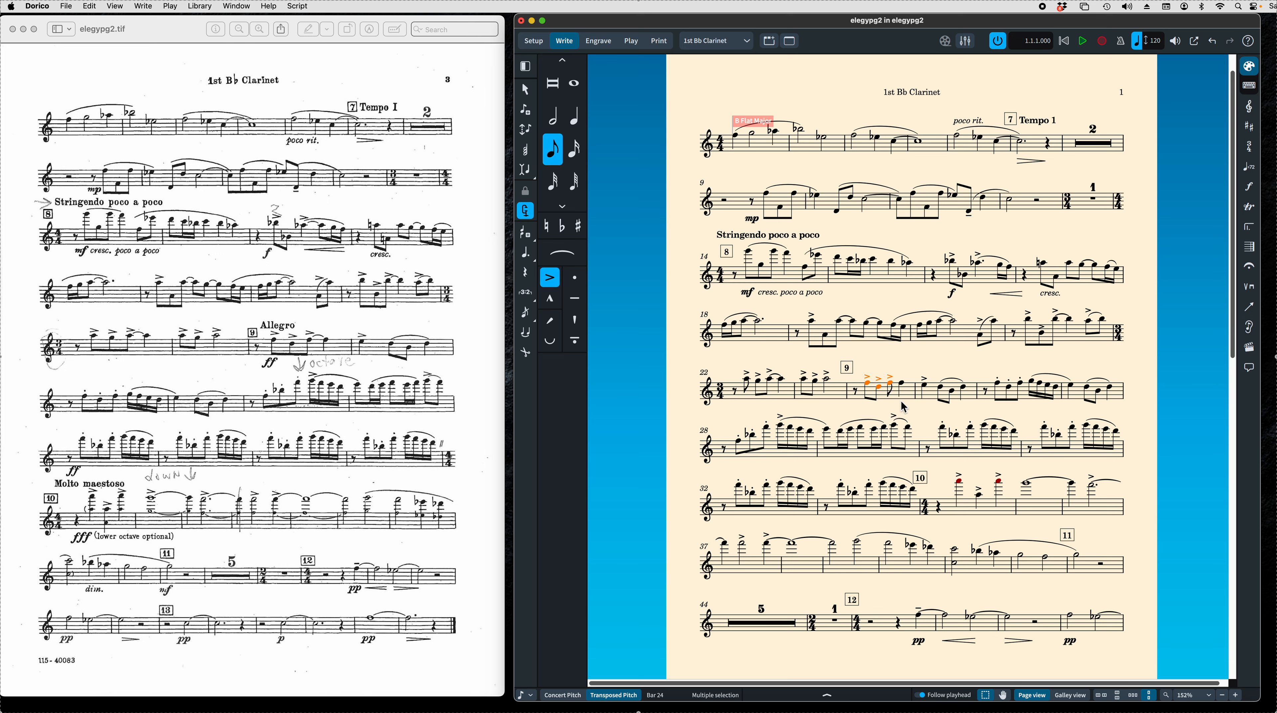
pyautogui.press('super+b')
pyautogui.press('Escape')
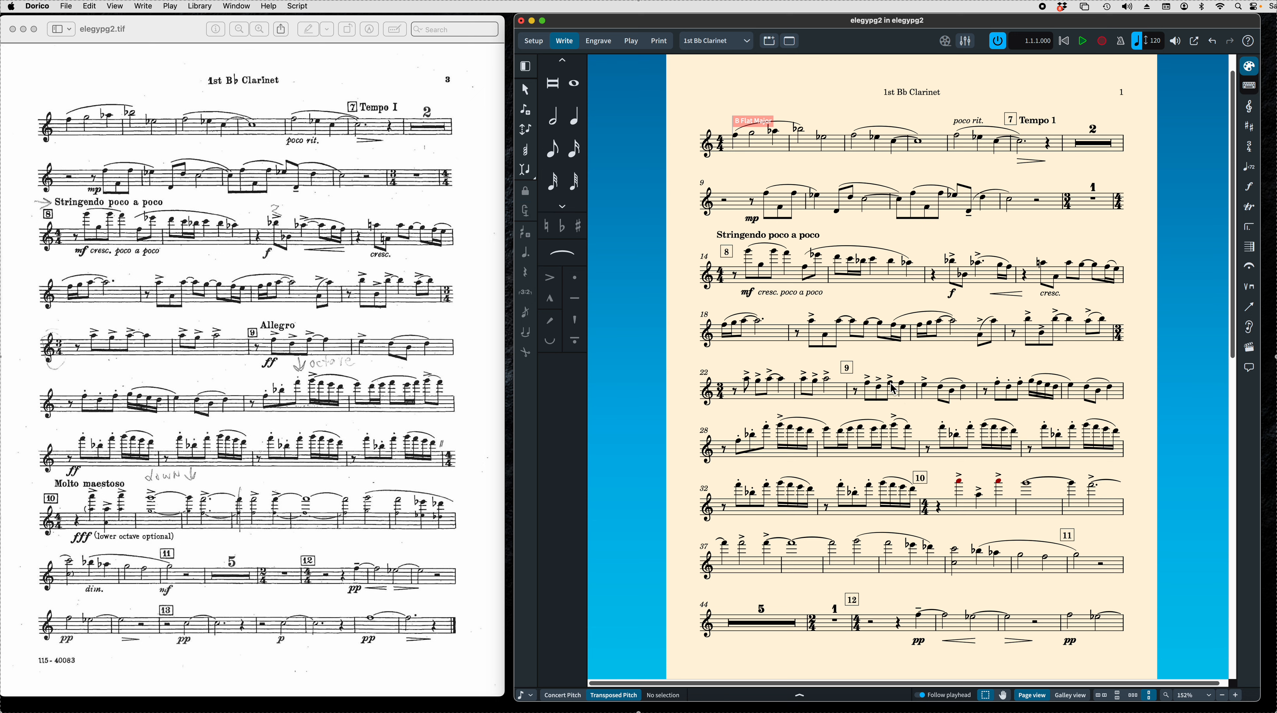
pyautogui.click(894, 389)
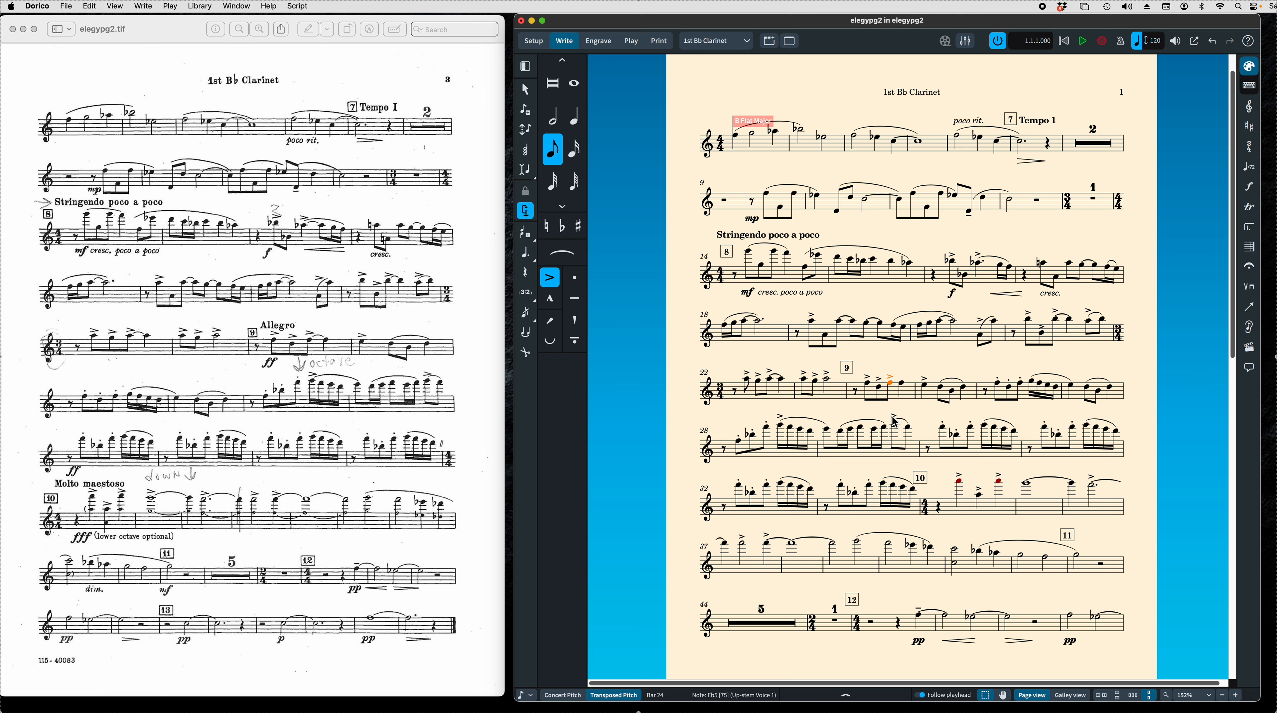
pyautogui.press('6')
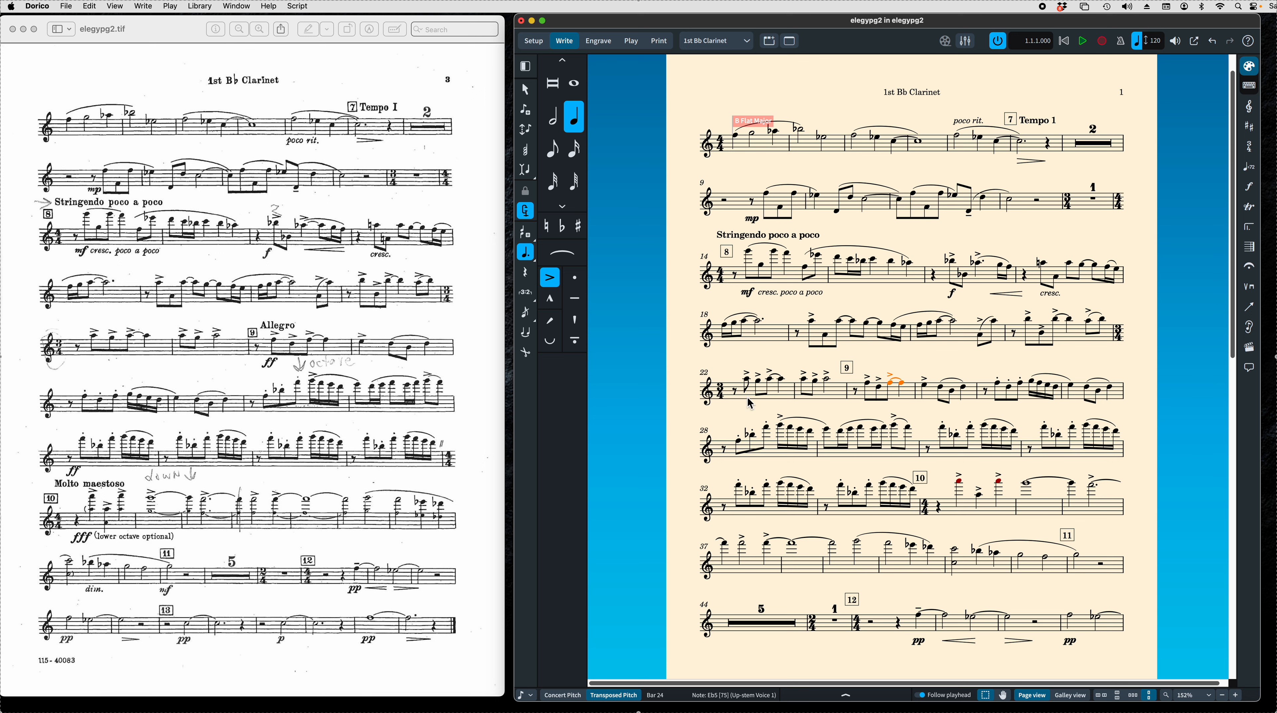
# - Untie the last quarter note of bar 22 from the preceding eighth note and remove the quarter note's accent
pyautogui.click(780, 380)
pyautogui.keyDown('shift'); pyautogui.click(778, 385); pyautogui.keyUp('shift')
pyautogui.click(782, 381)
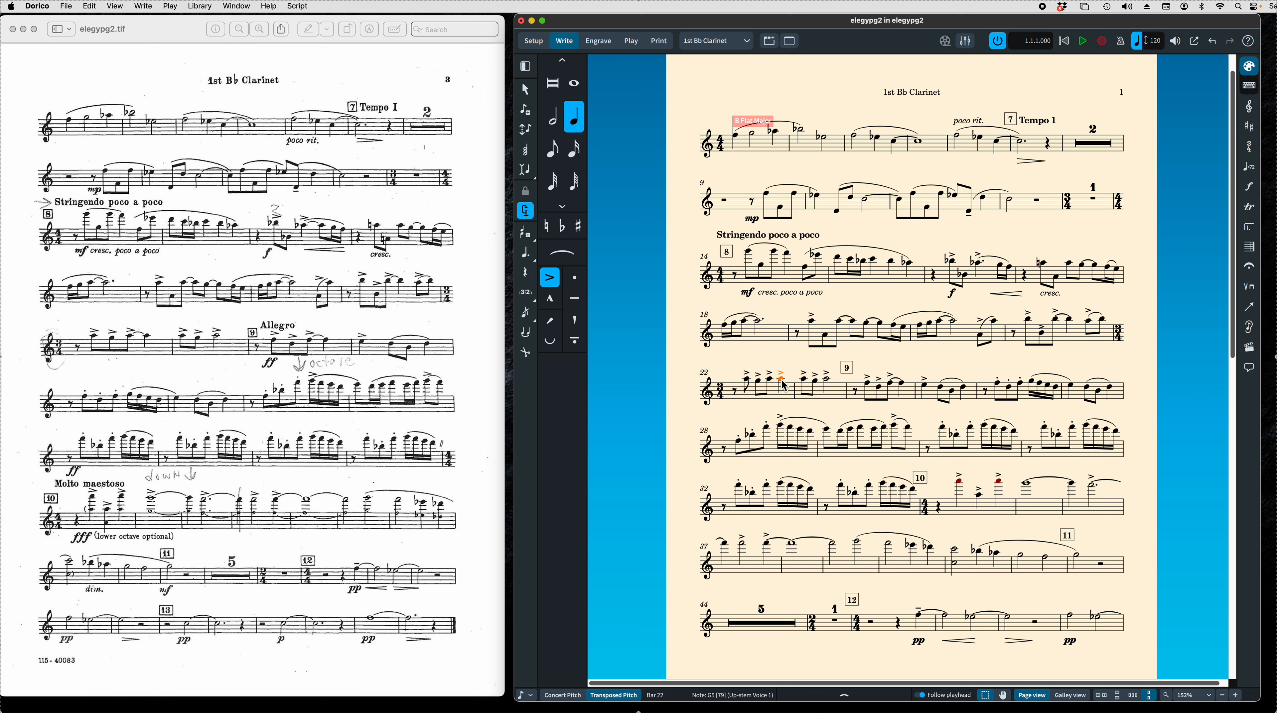
pyautogui.click(549, 279)
# - Beam the three accented eighth notes of bar 22 together and tie the last one to the quarter note
pyautogui.click(744, 372)
pyautogui.moveTo(736, 357); pyautogui.dragTo(782, 415)
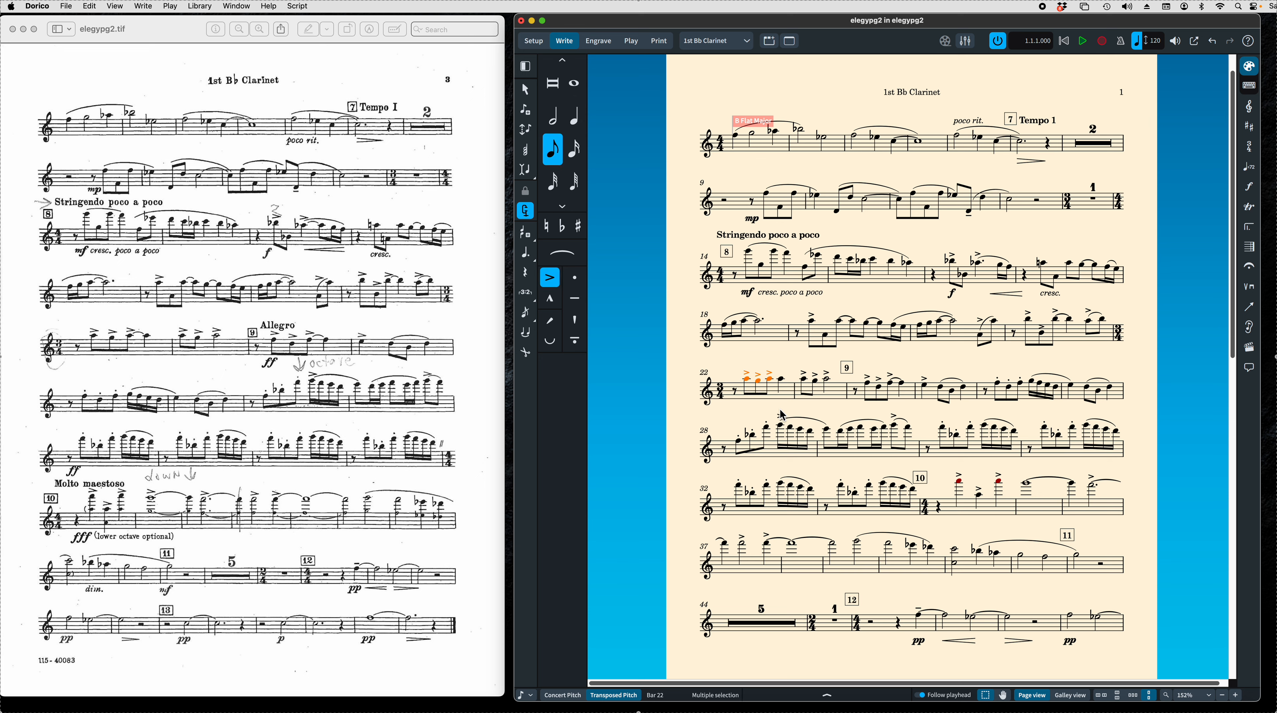
pyautogui.click(772, 385)
pyautogui.click(771, 385)
pyautogui.press('6')
pyautogui.press('.')
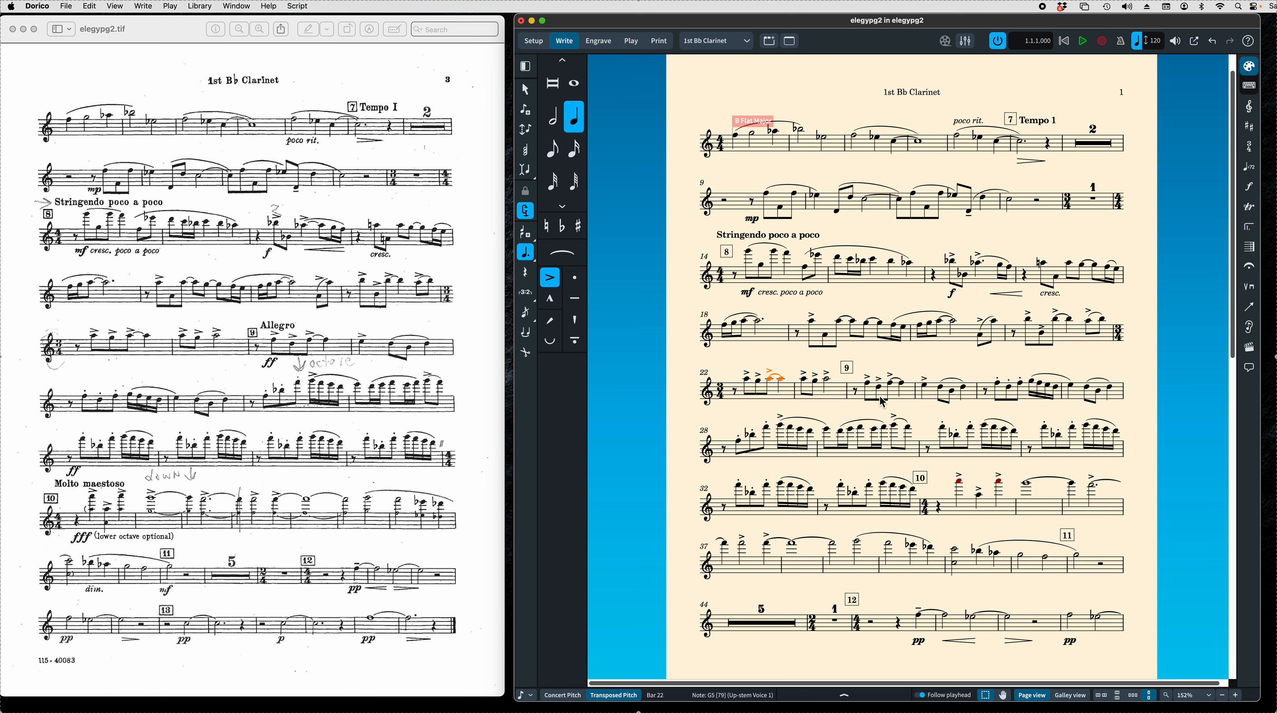
# - Add an ff dynamic under the first accented note of bar 24
pyautogui.click(856, 392)
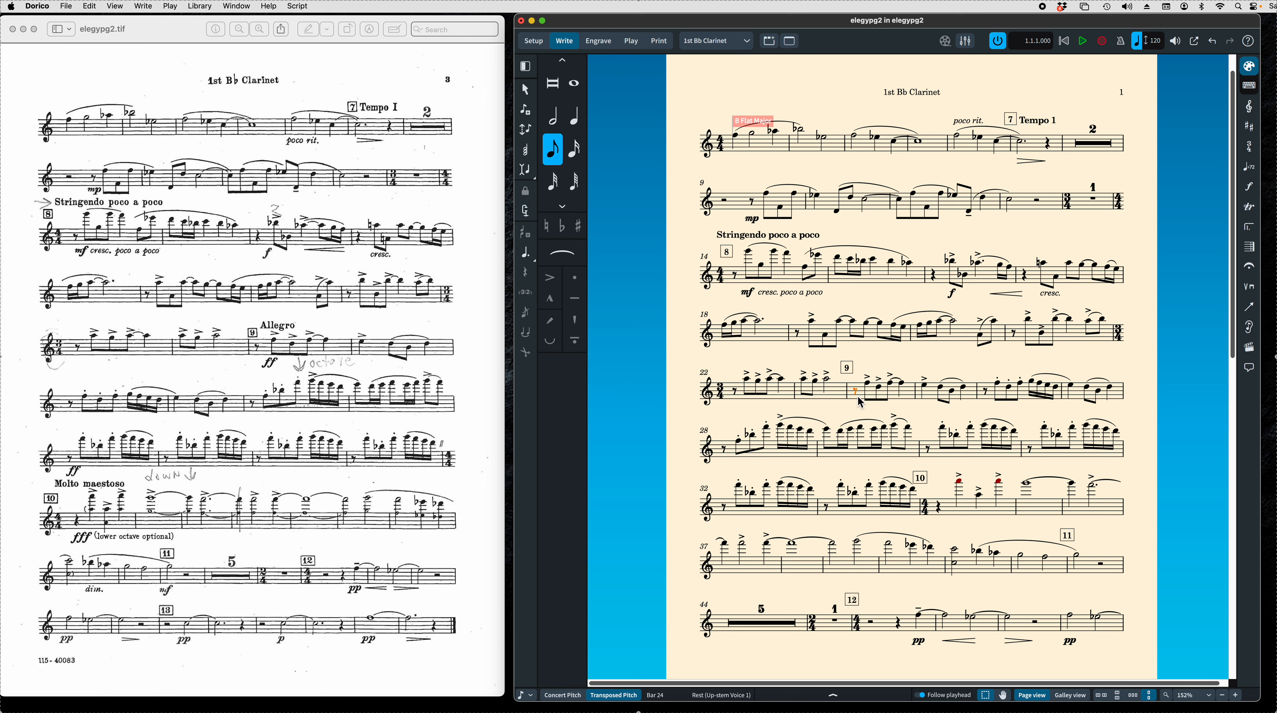
pyautogui.click(870, 391)
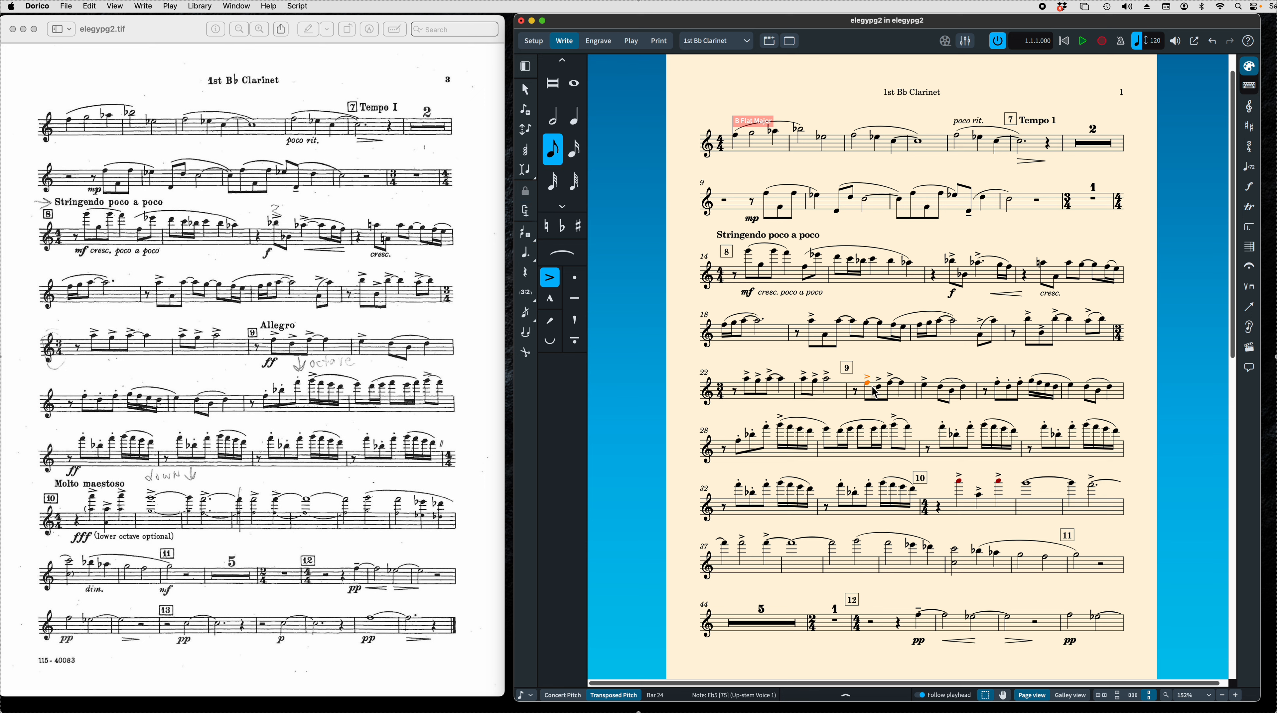
pyautogui.hotkey('shift', 'd')
pyautogui.press('Return')
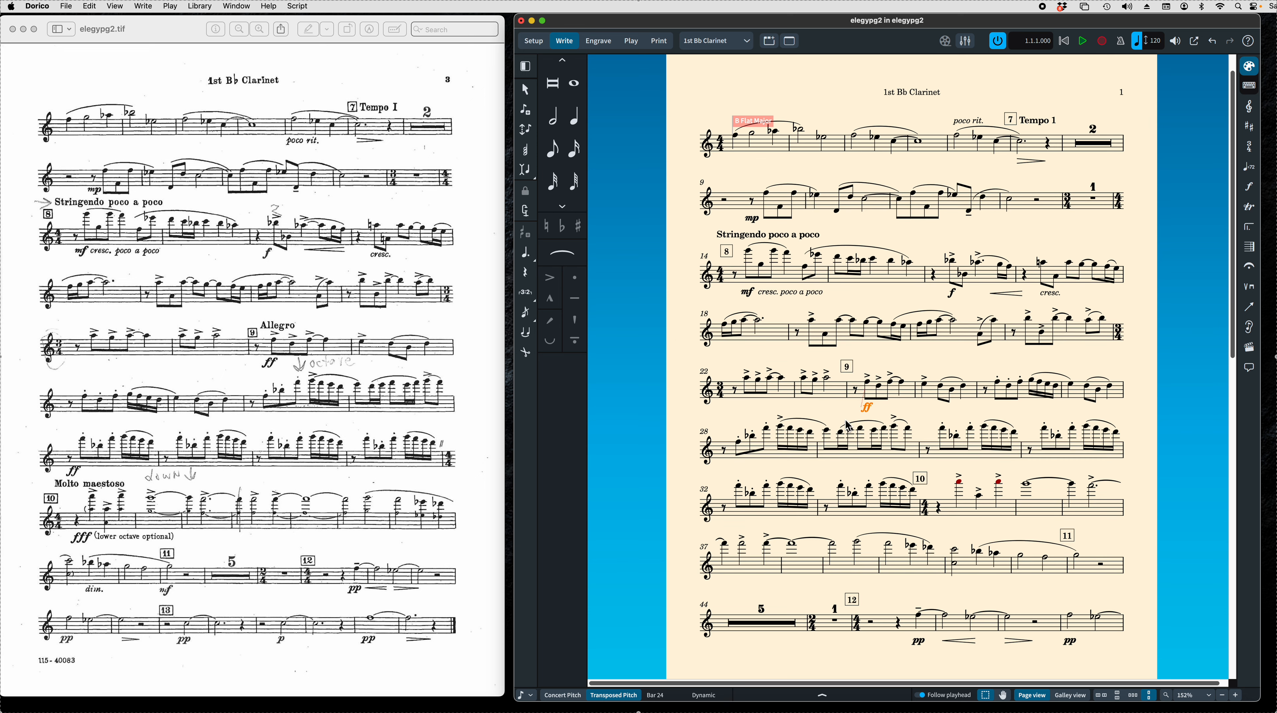
# - Add the tempo marking Allegro at the start of bar 24, beside rehearsal mark 9
pyautogui.click(858, 394)
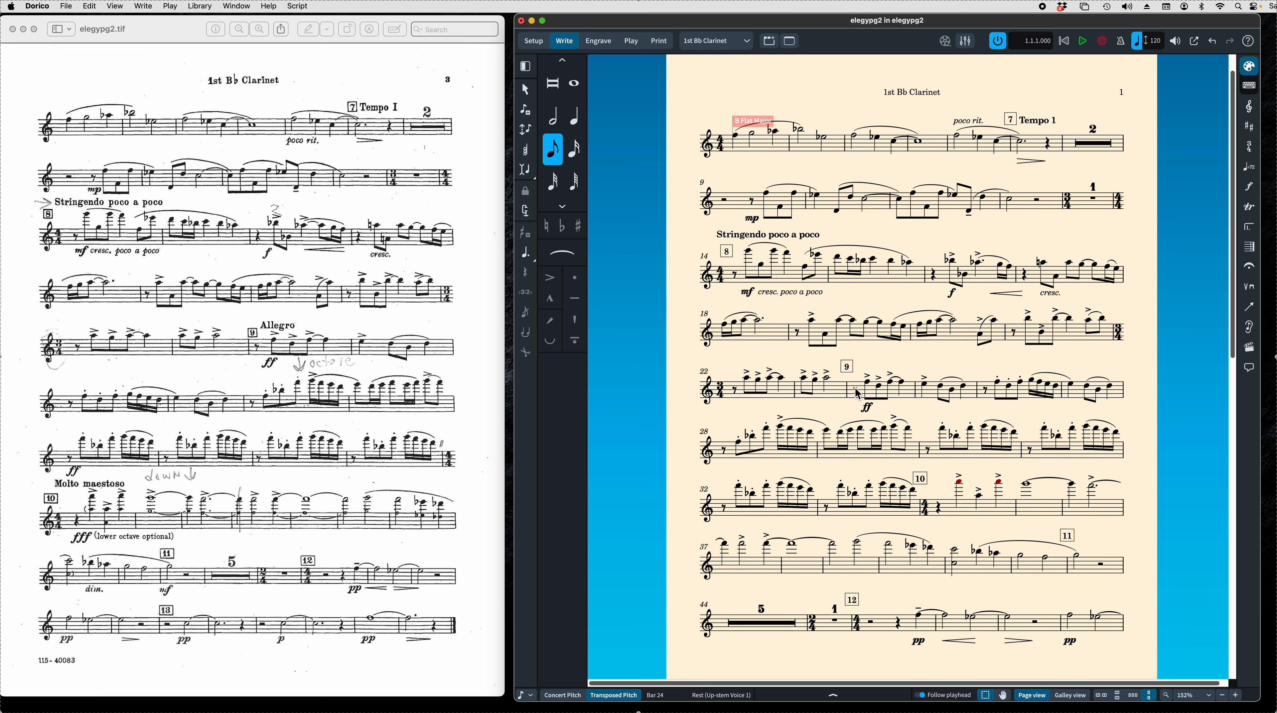
pyautogui.hotkey('shift', 't')
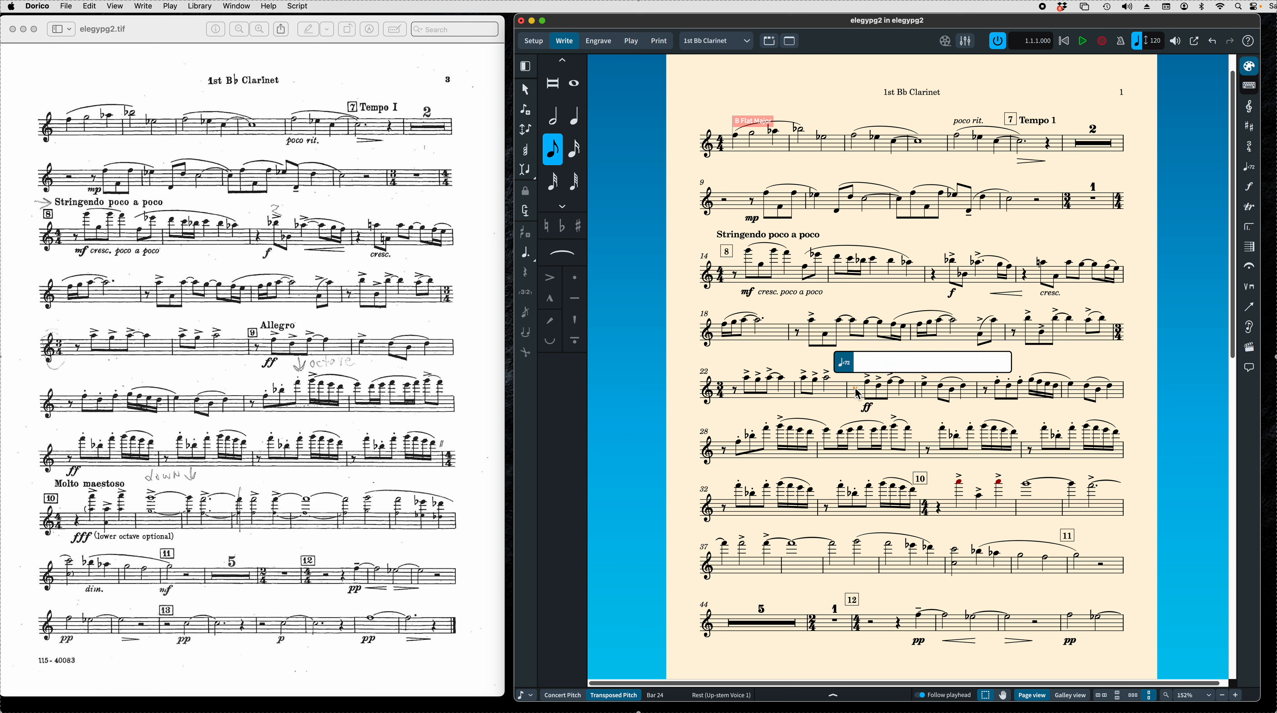
pyautogui.write('Allegro')
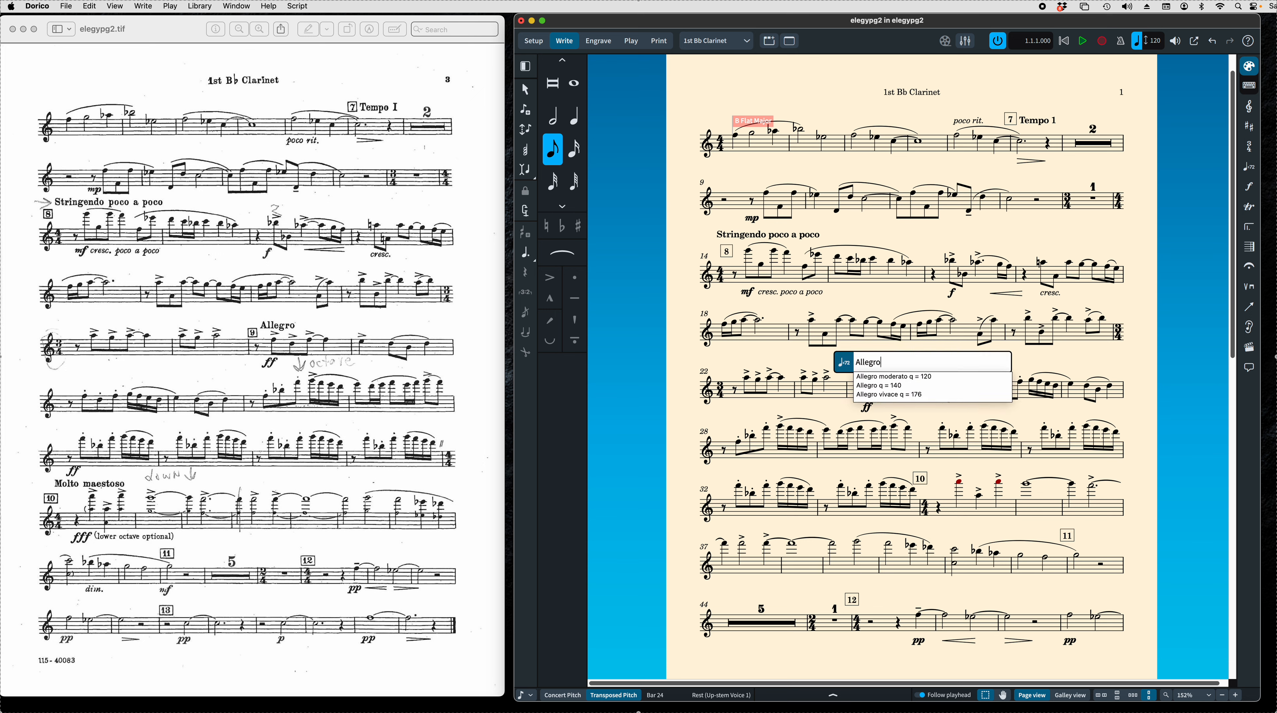
pyautogui.press('Return')
pyautogui.press('Return')
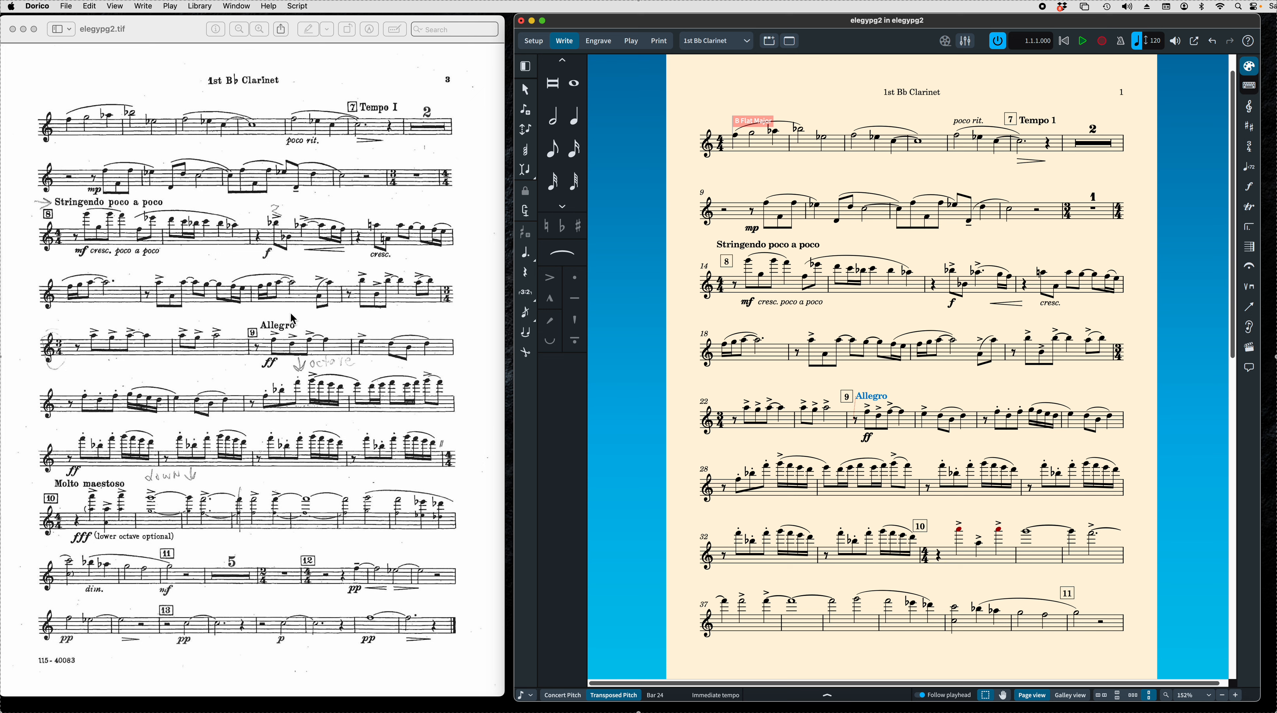
pyautogui.click(270, 348)
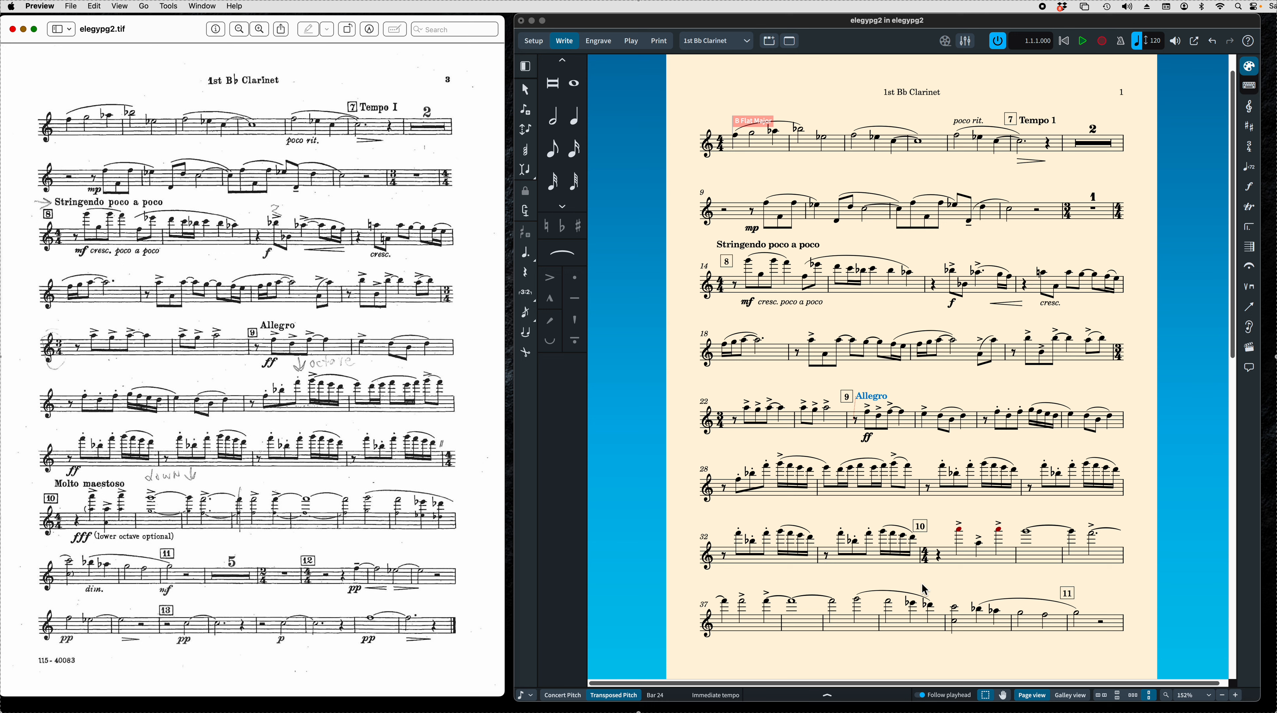
# - Add an ff dynamic under the first note of bar 30
pyautogui.click(942, 484)
pyautogui.click(942, 485)
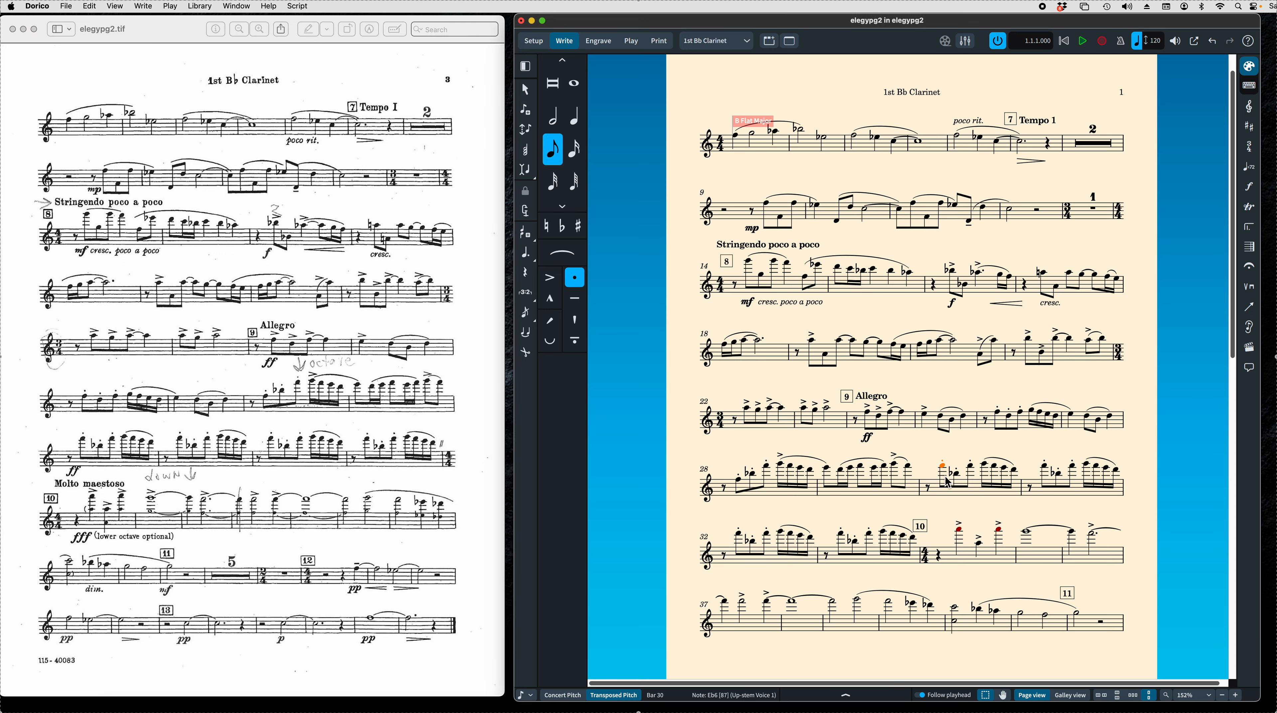
pyautogui.hotkey('shift', 'd')
pyautogui.write('ff')
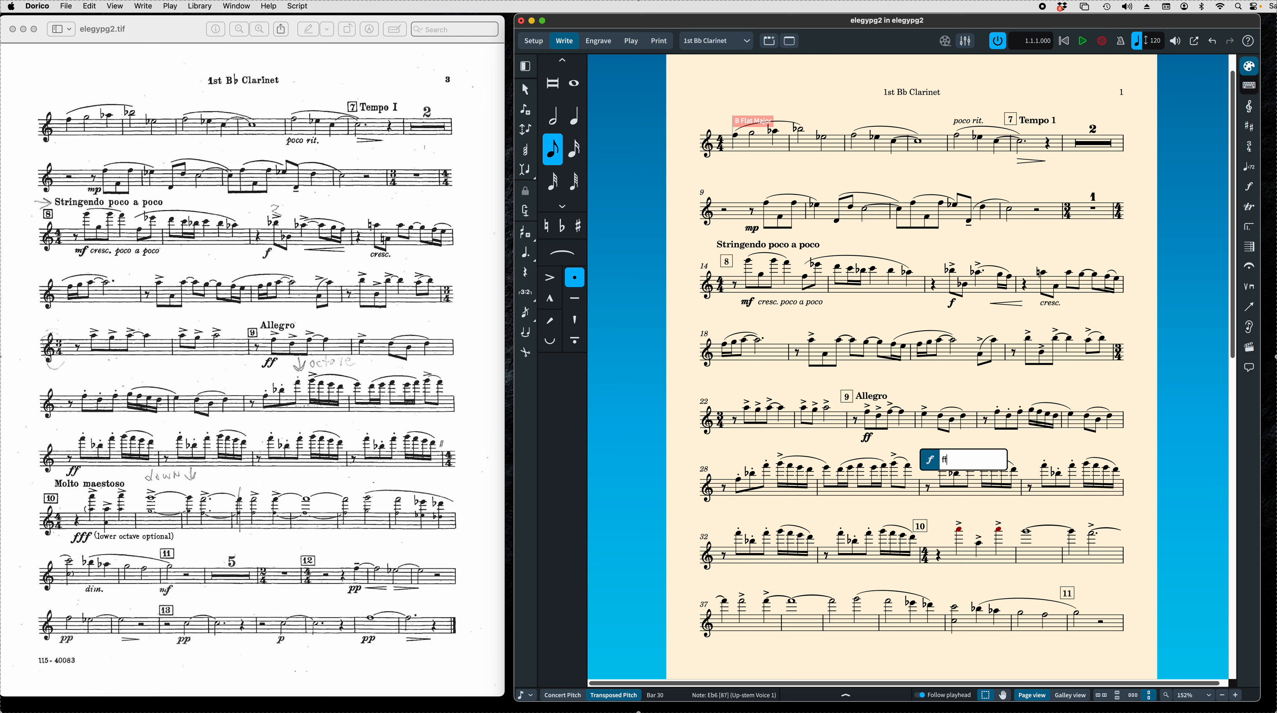
pyautogui.press('Return')
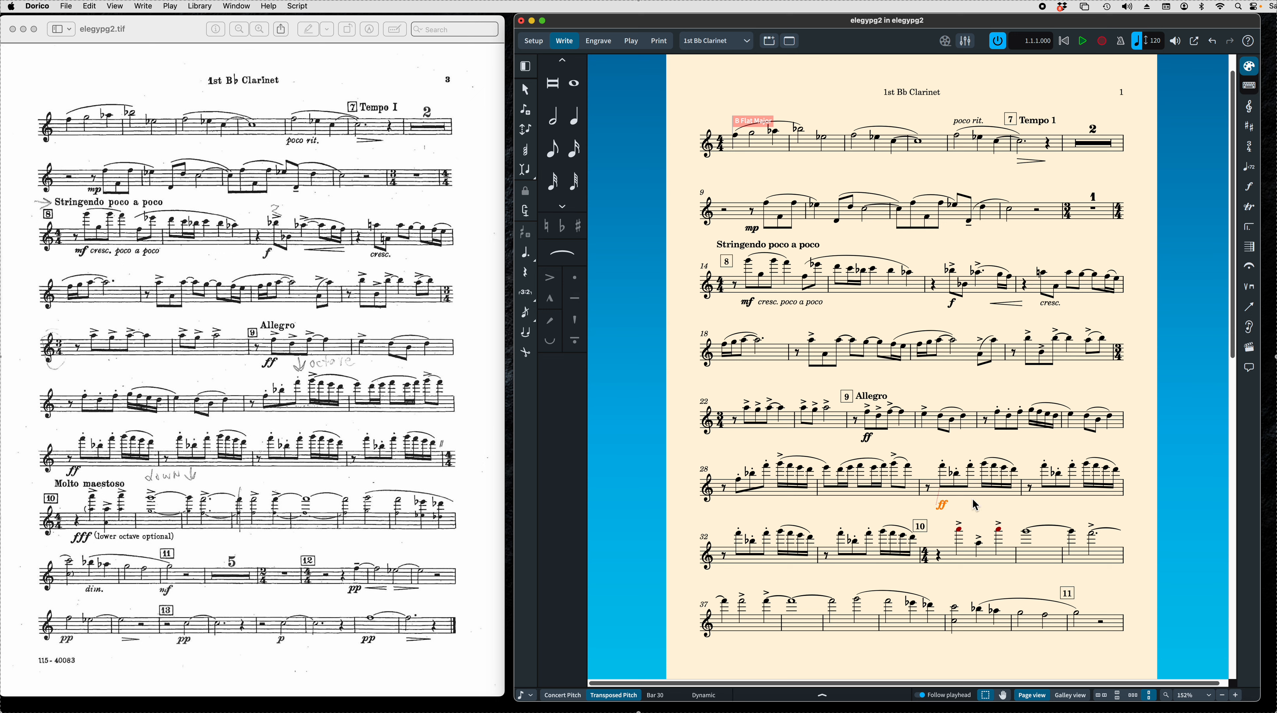
# - Insert a double-slash caesura before the time signature of bar 34 at rehearsal mark 10
pyautogui.click(920, 558)
pyautogui.click(1249, 266)
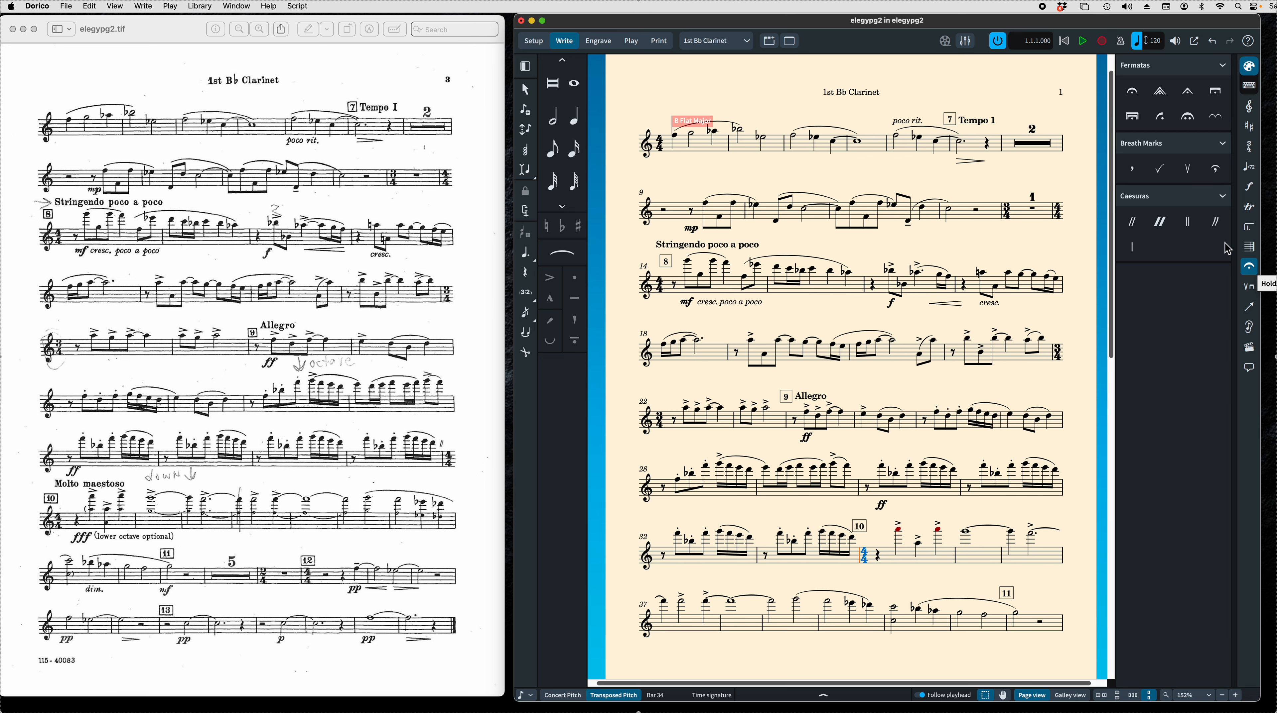
pyautogui.click(1132, 222)
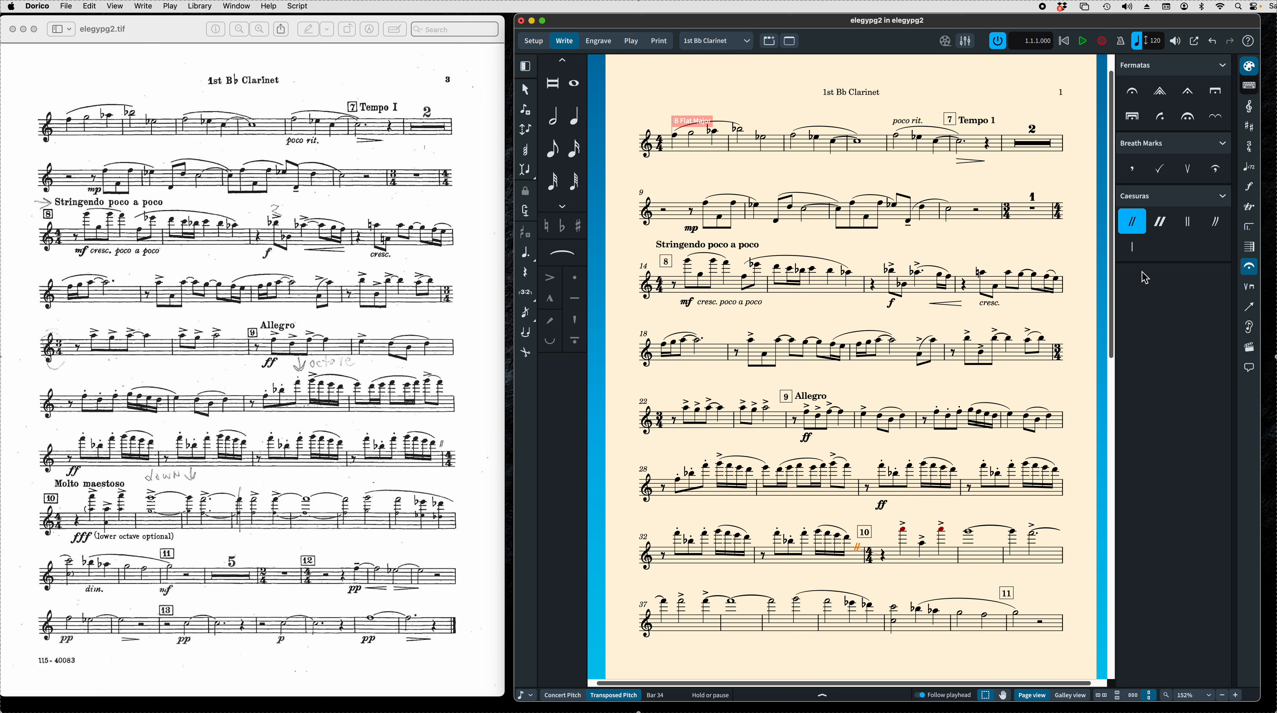
pyautogui.click(951, 579)
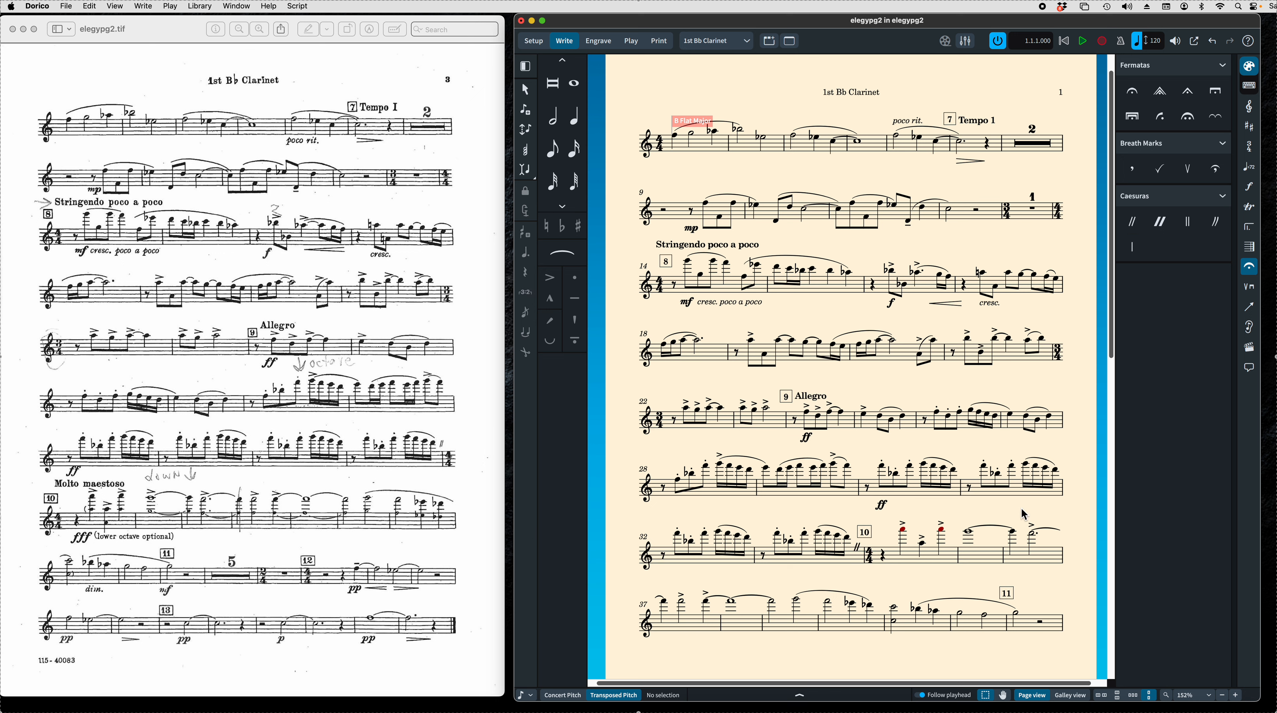
# - Add an fff dynamic under the first note of bar 34
pyautogui.scroll(-1, 951, 534)
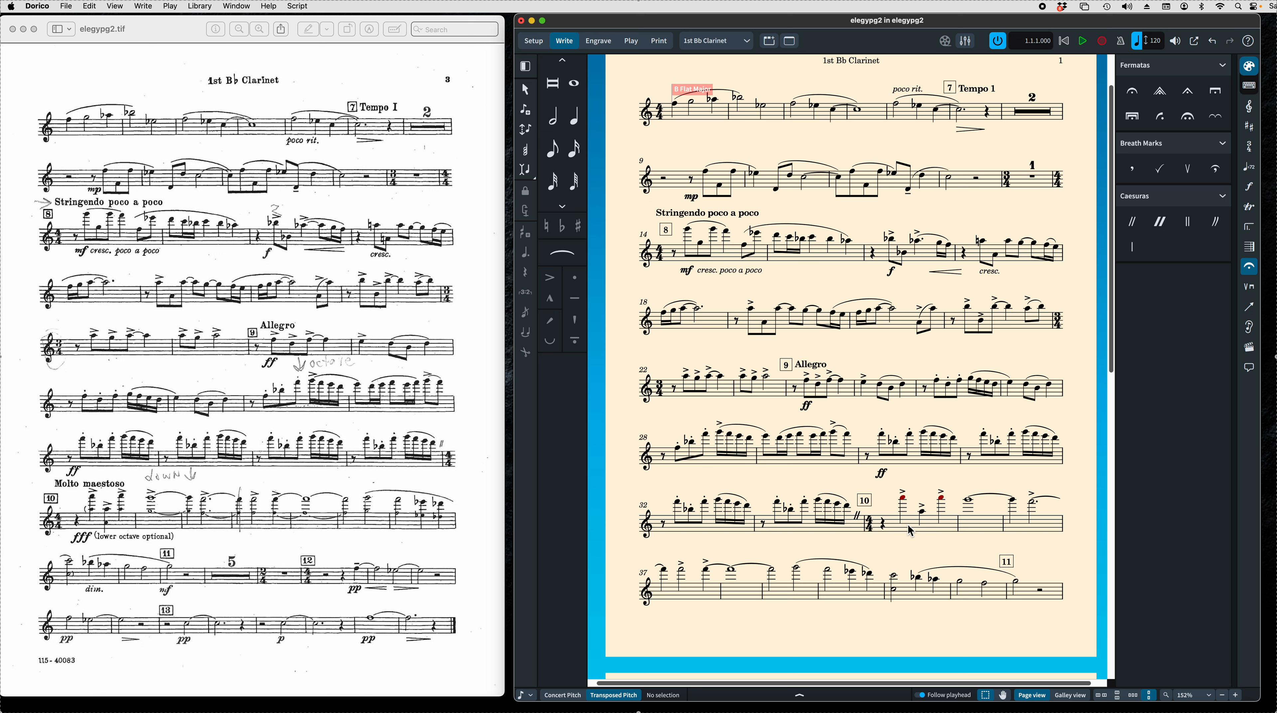
pyautogui.click(907, 505)
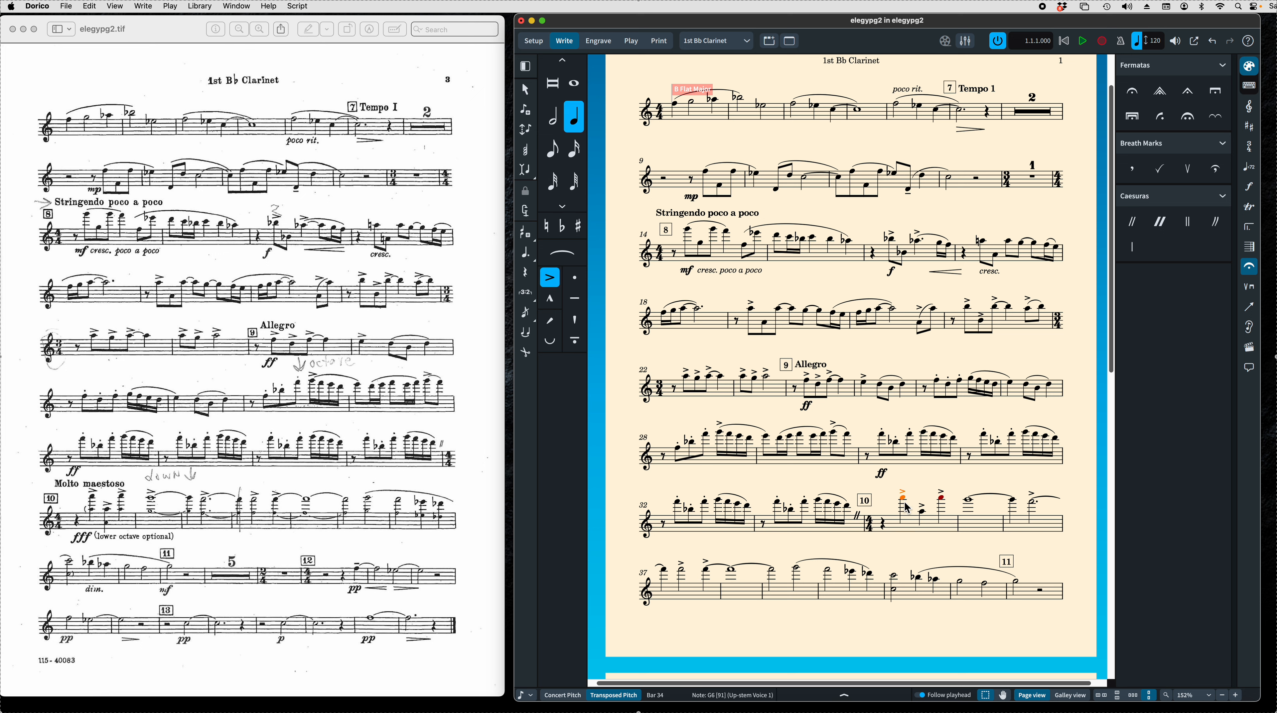
pyautogui.hotkey('shift', 'd')
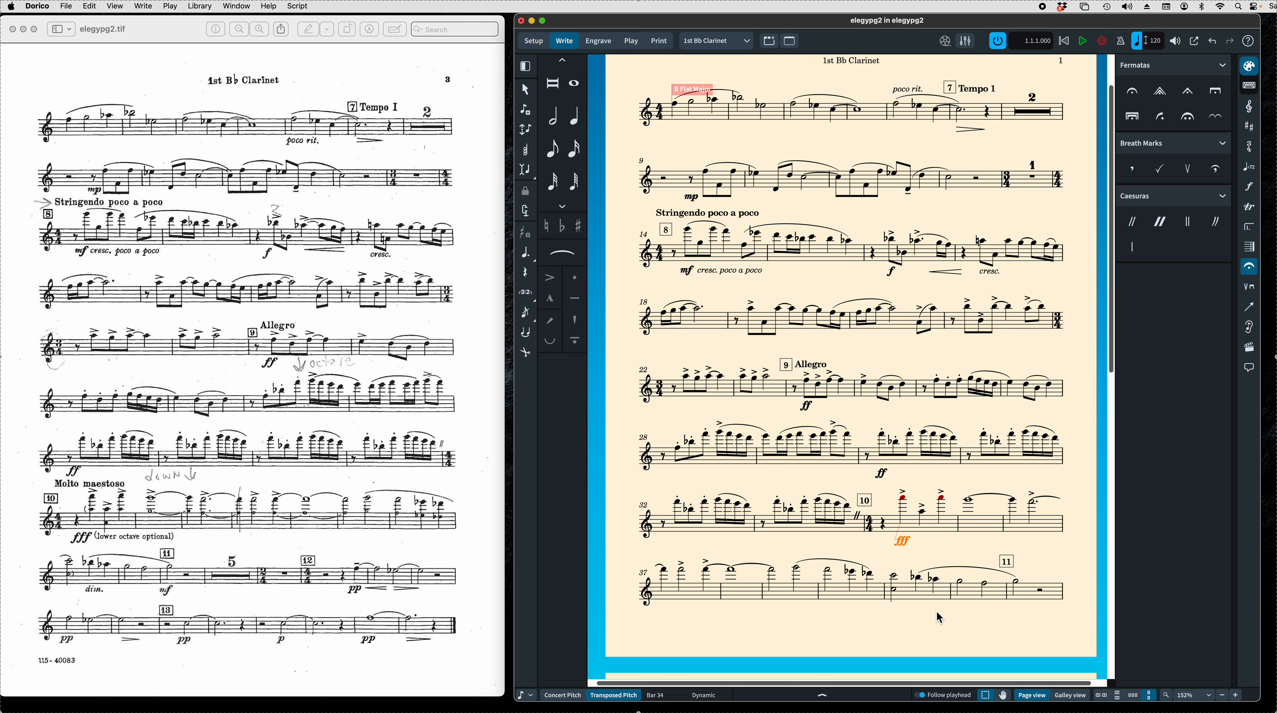
# - Add a dim. marking under the first A-flat quarter note in bar 41
pyautogui.click(916, 578)
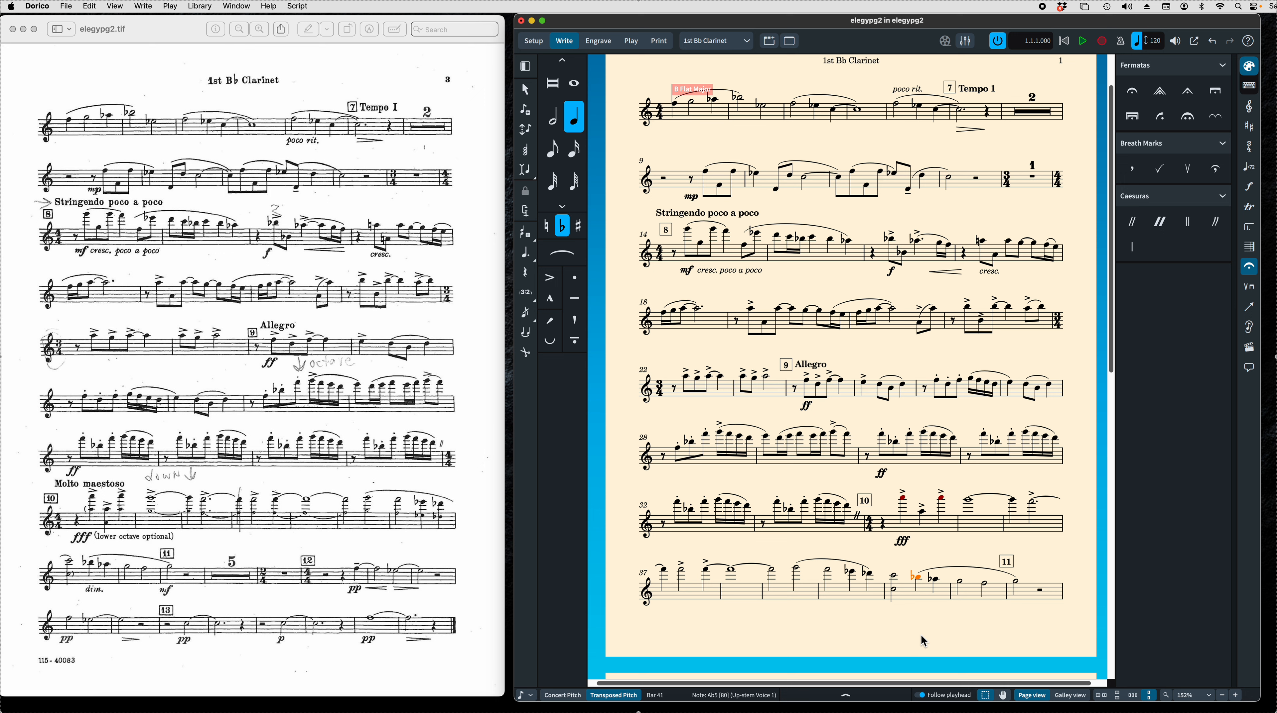
pyautogui.hotkey('shift', 'd')
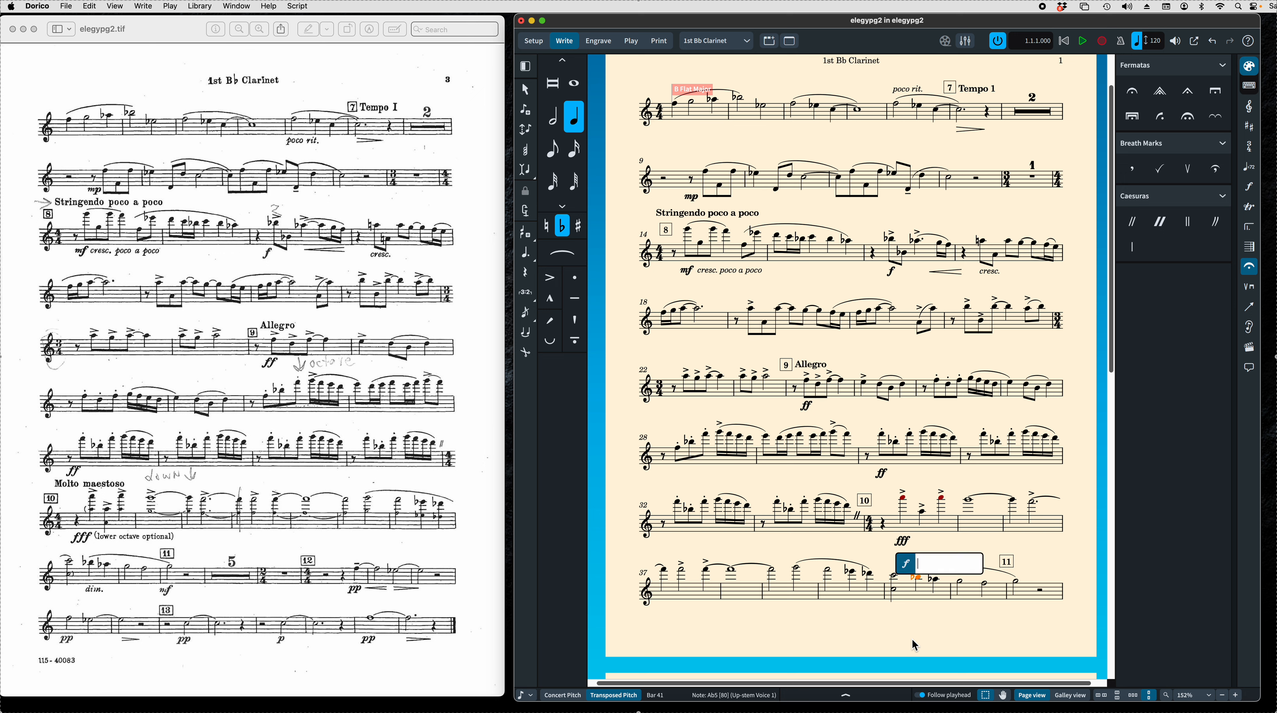
pyautogui.write('dim.')
pyautogui.press('Return')
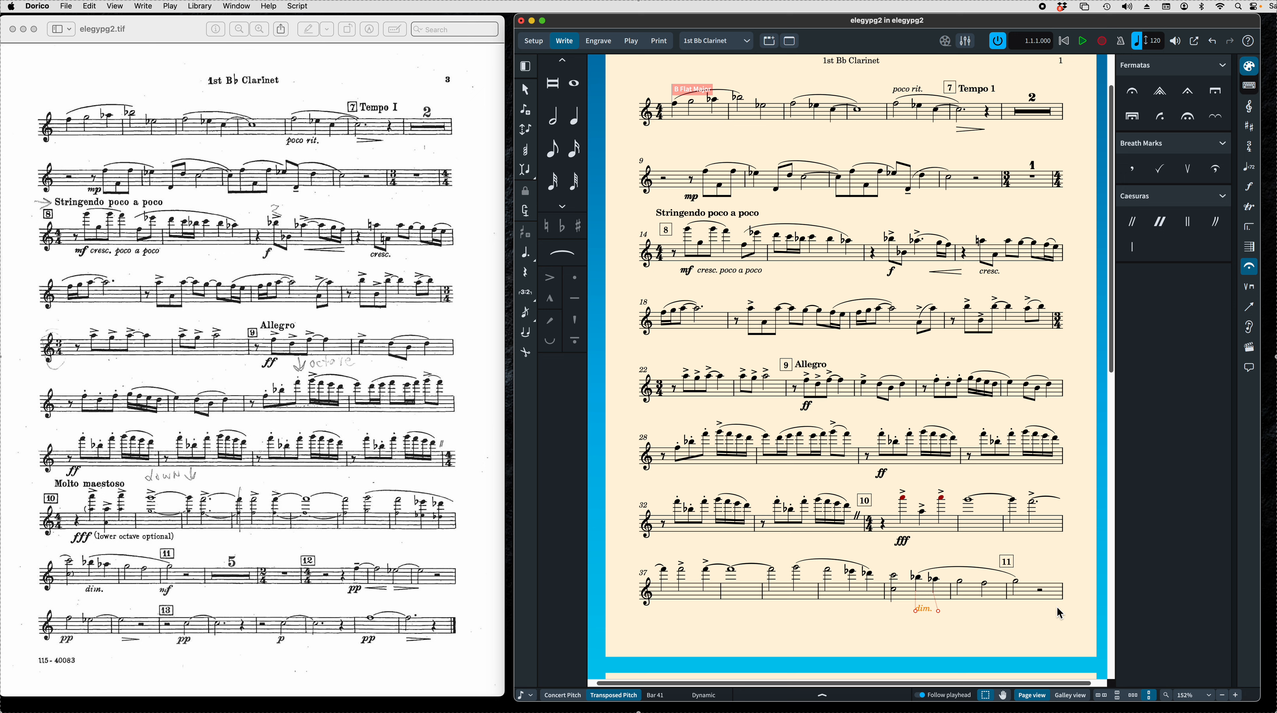
# - Add an mf dynamic under the half note of bar 43, at rehearsal mark 11
pyautogui.click(1018, 585)
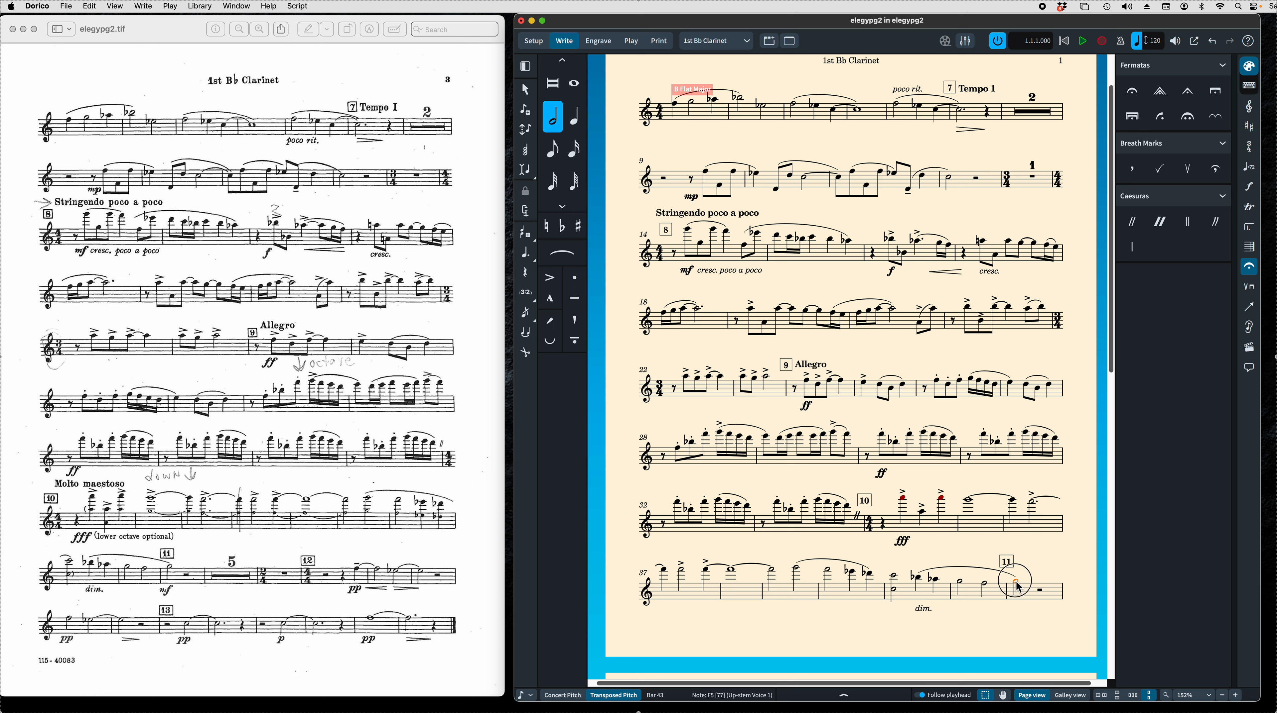
pyautogui.hotkey('shift', 'd')
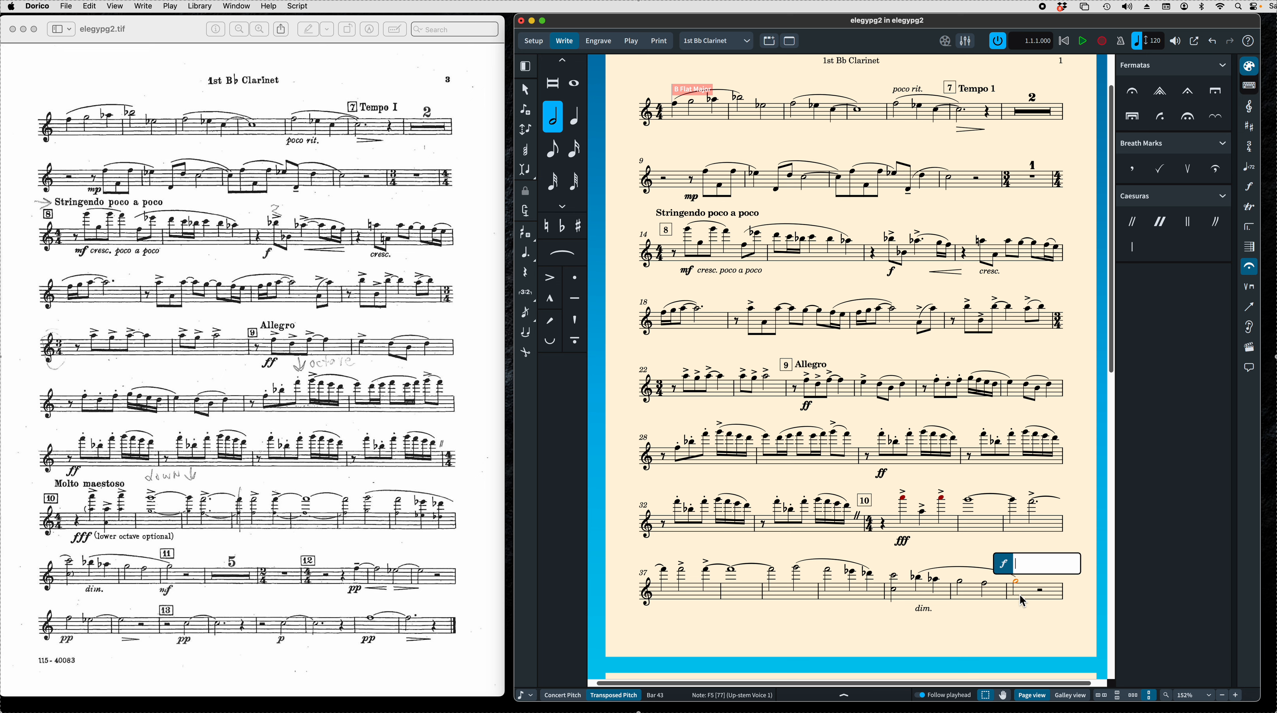
pyautogui.write('mf')
pyautogui.press('Return')
# - Delete the diminuendo hairpin under the half rest in bar 54
pyautogui.scroll(-6, 1014, 597)
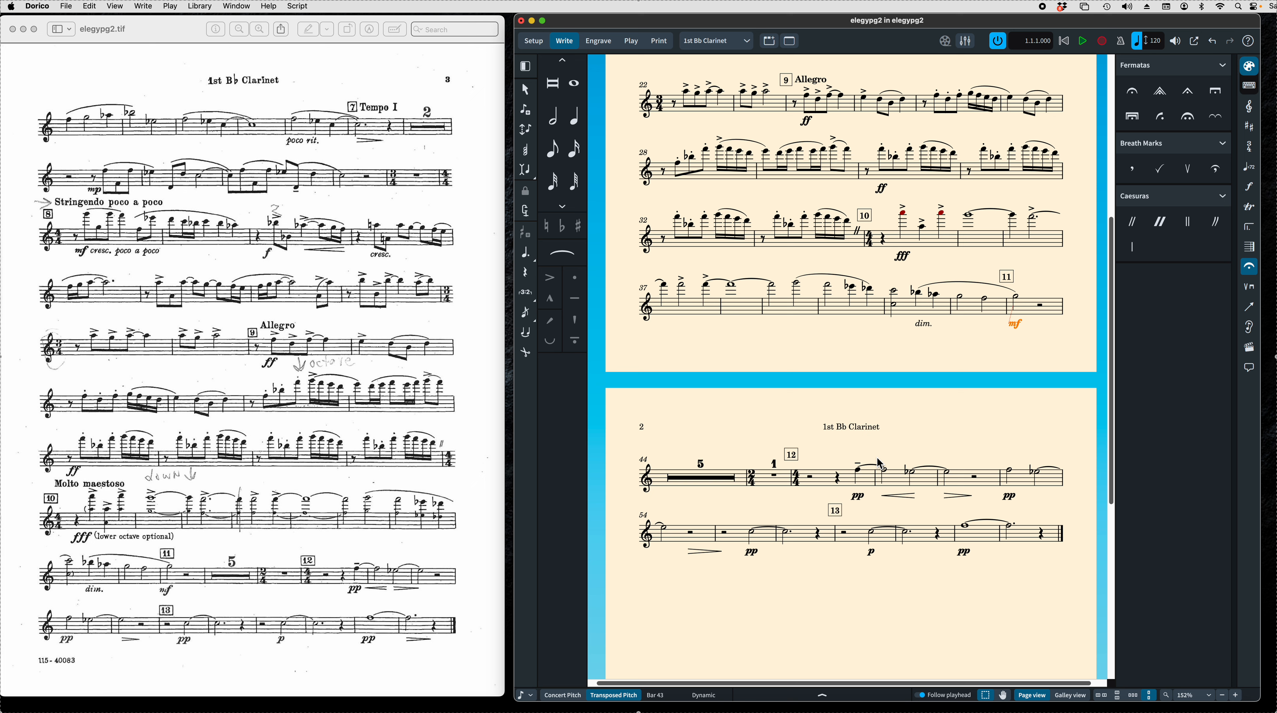
pyautogui.moveTo(971, 475); pyautogui.dragTo(958, 503)
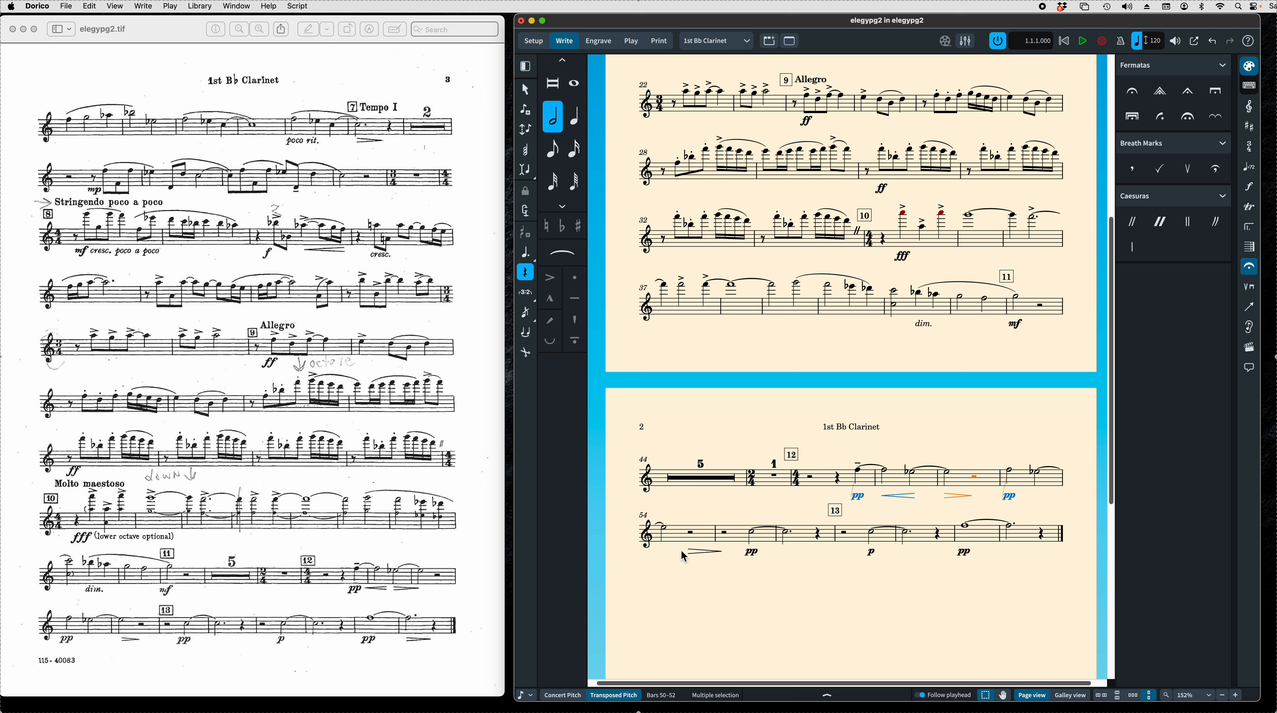
pyautogui.click(701, 553)
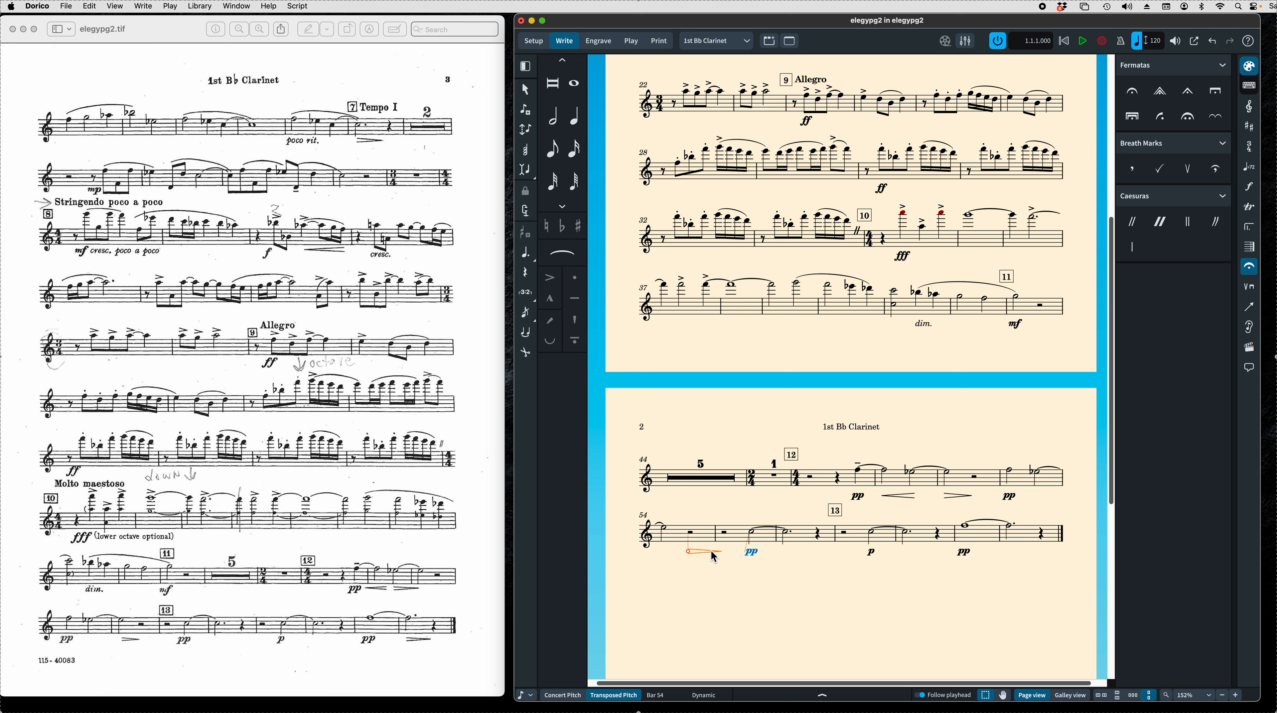
pyautogui.press('Delete')
# - Try to add a diminuendo hairpin under the tied note of bars 53 and 54 and adjust its end, then delete it
pyautogui.click(689, 538)
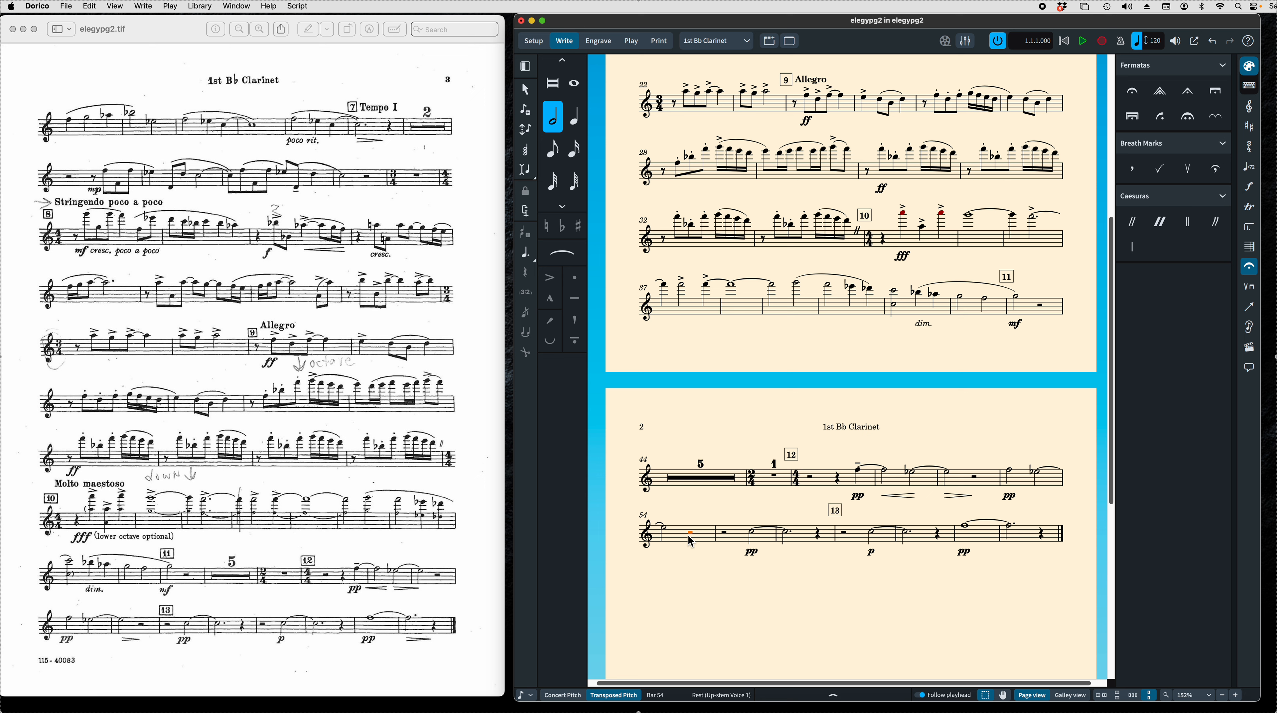
pyautogui.click(667, 533)
pyautogui.hotkey('shift', '.')
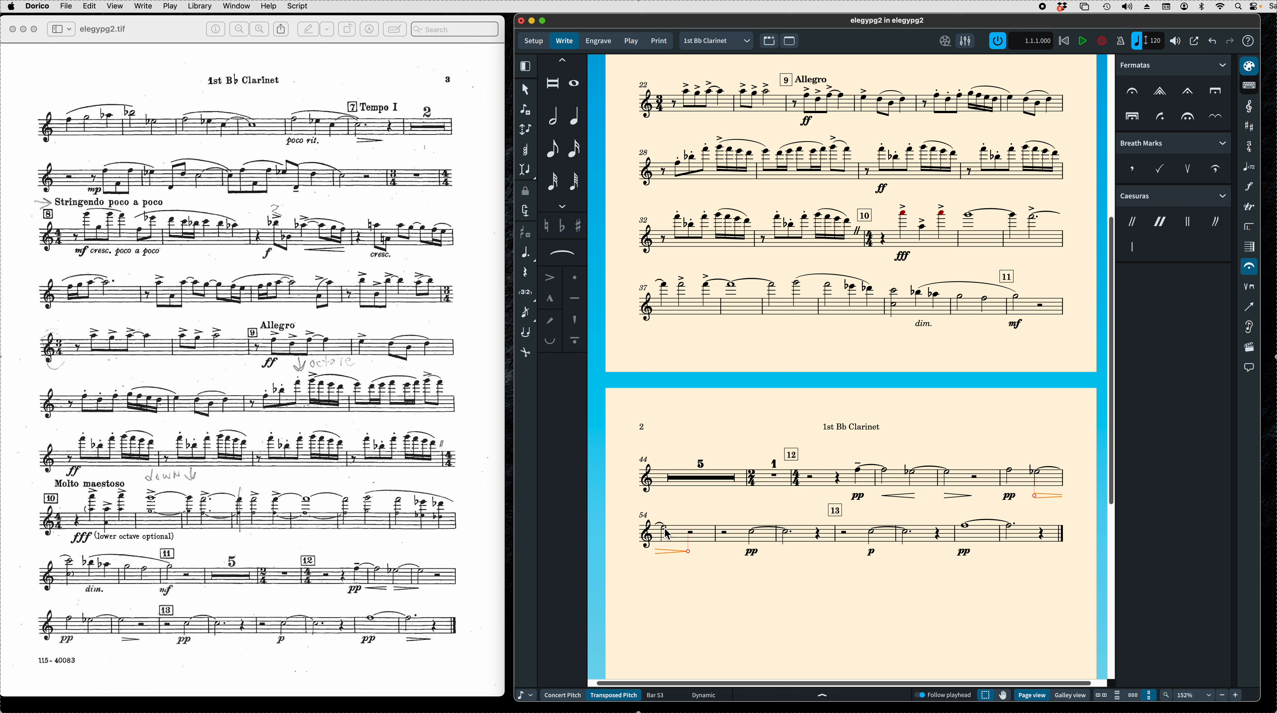
pyautogui.click(671, 552)
pyautogui.moveTo(678, 553); pyautogui.dragTo(711, 555)
pyautogui.click(673, 551)
pyautogui.click(693, 552)
pyautogui.click(692, 553)
pyautogui.press('Delete')
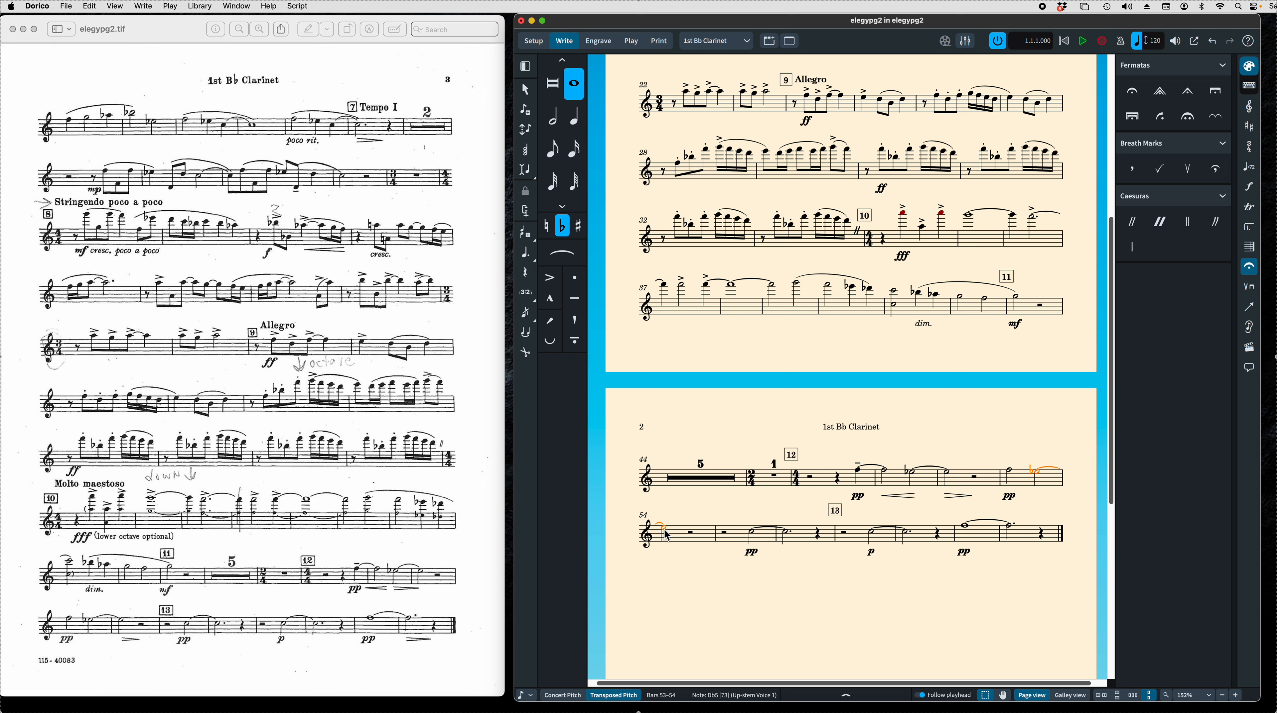
# - Add a diminuendo hairpin under the tied D-flat spanning bars 53 and 54
pyautogui.hotkey('shift', 'd')
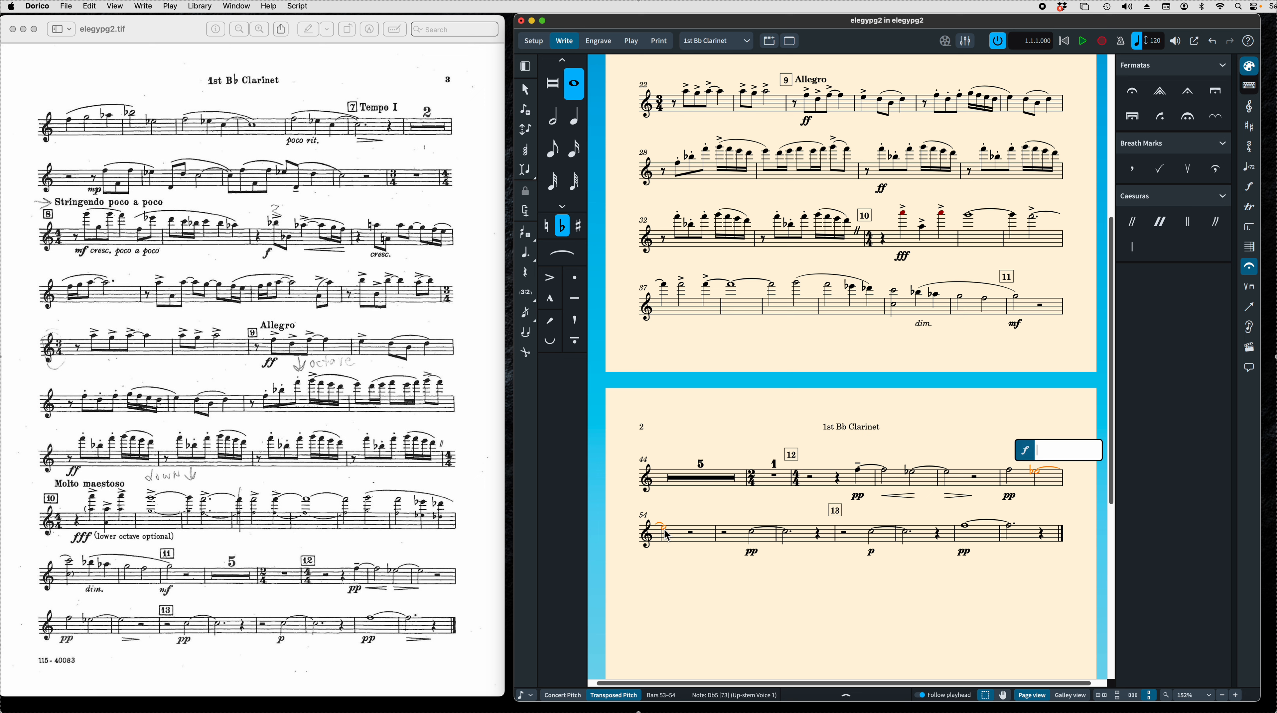
pyautogui.write('.')
pyautogui.press('Return')
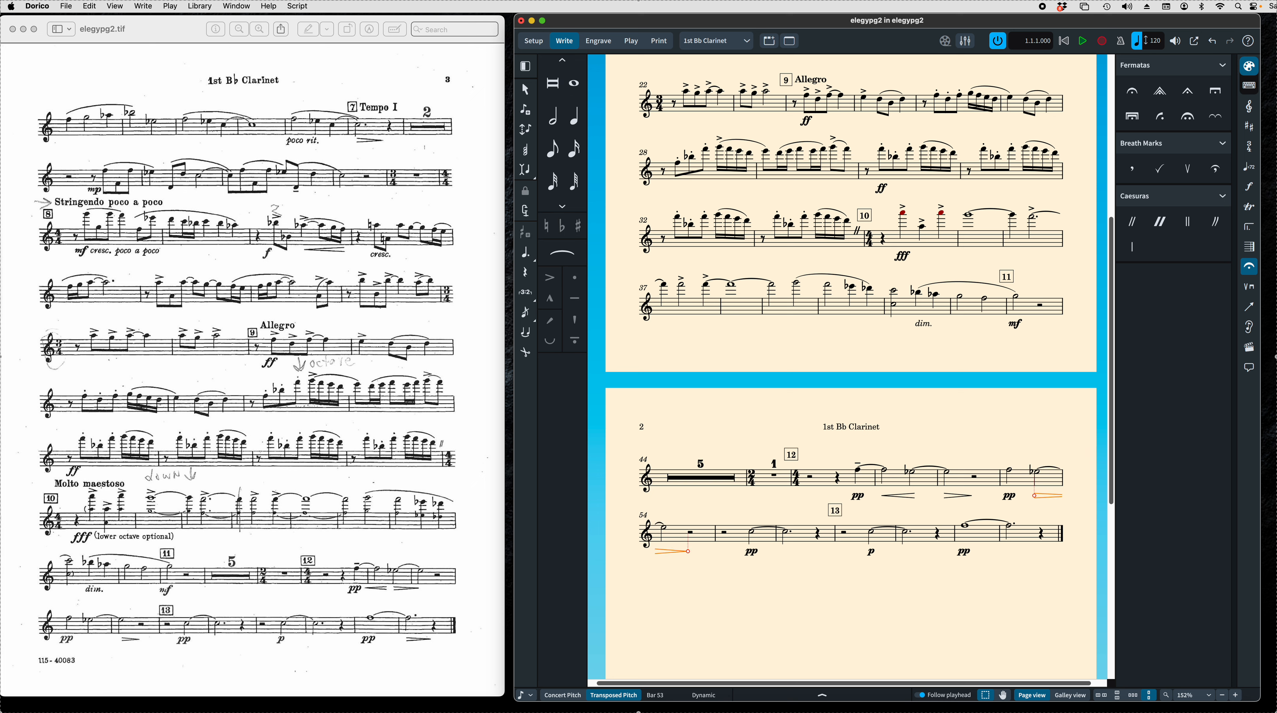
# - Try to shift the start of the diminuendo hairpin across bars 53 and 54 in Engrave mode, and undo the move
pyautogui.click(598, 40)
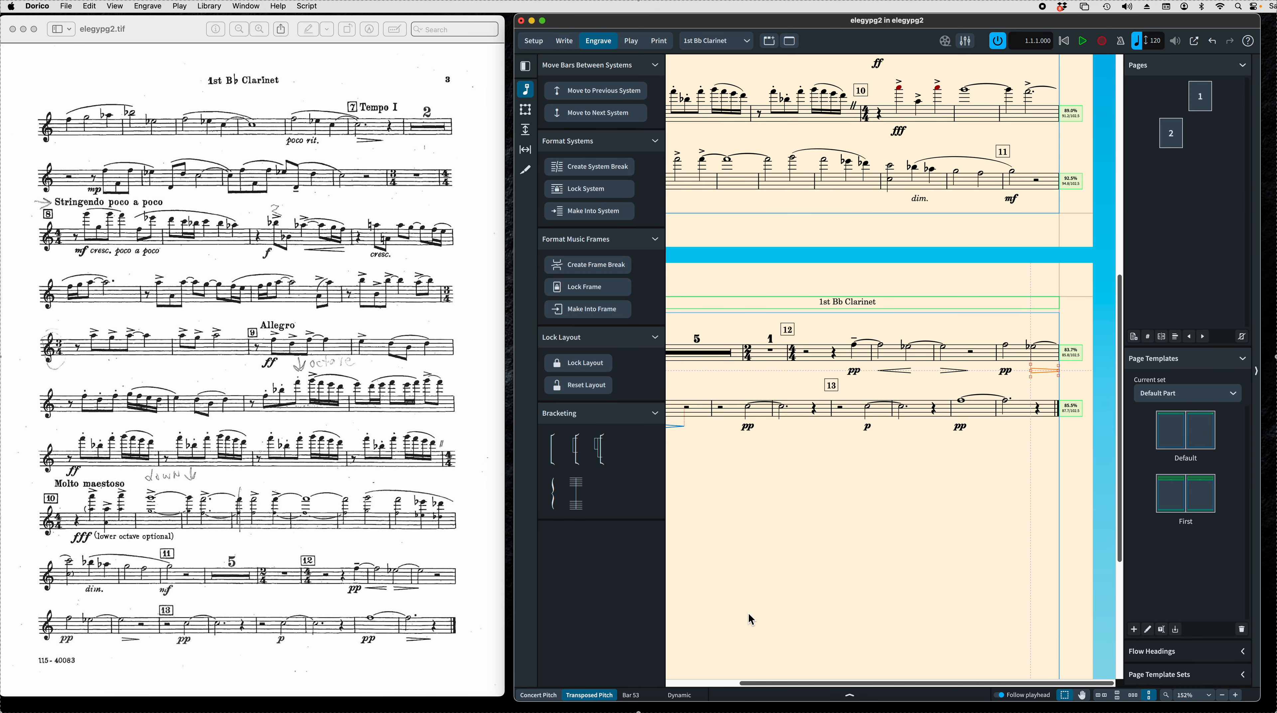
pyautogui.moveTo(773, 692); pyautogui.dragTo(720, 682)
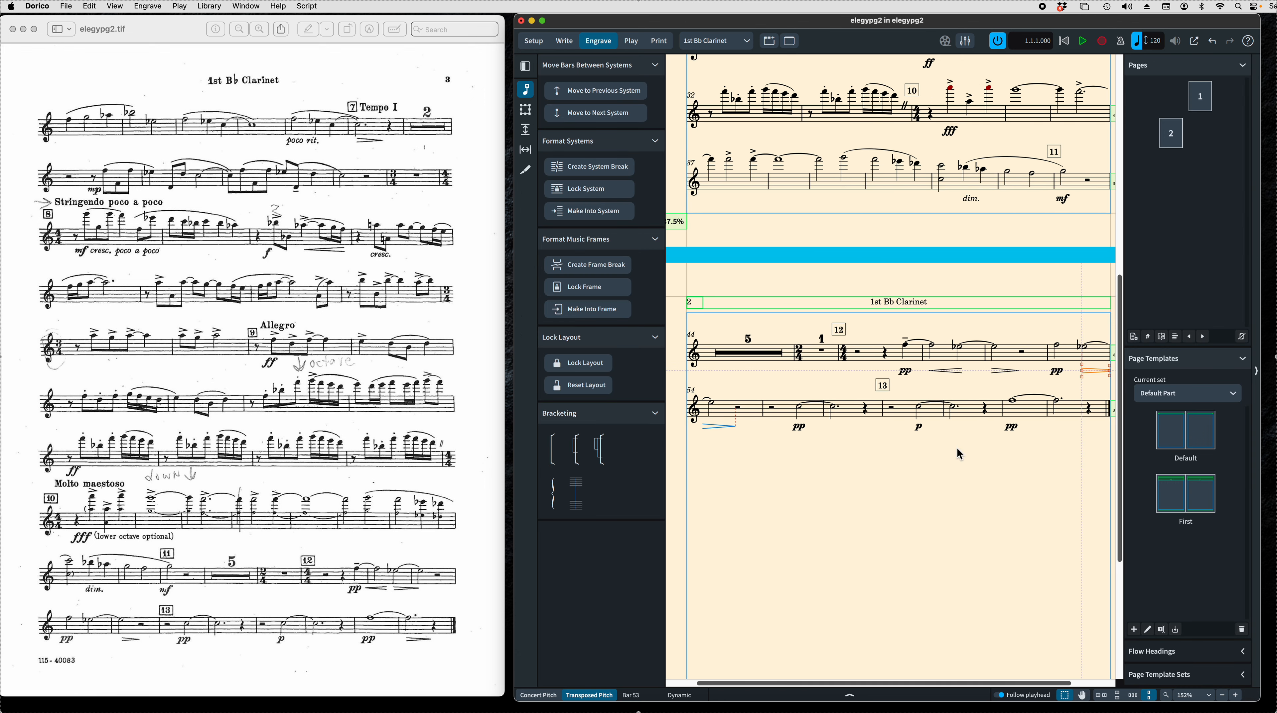
pyautogui.moveTo(1080, 372); pyautogui.dragTo(1015, 386)
pyautogui.press('super+z')
pyautogui.click(564, 40)
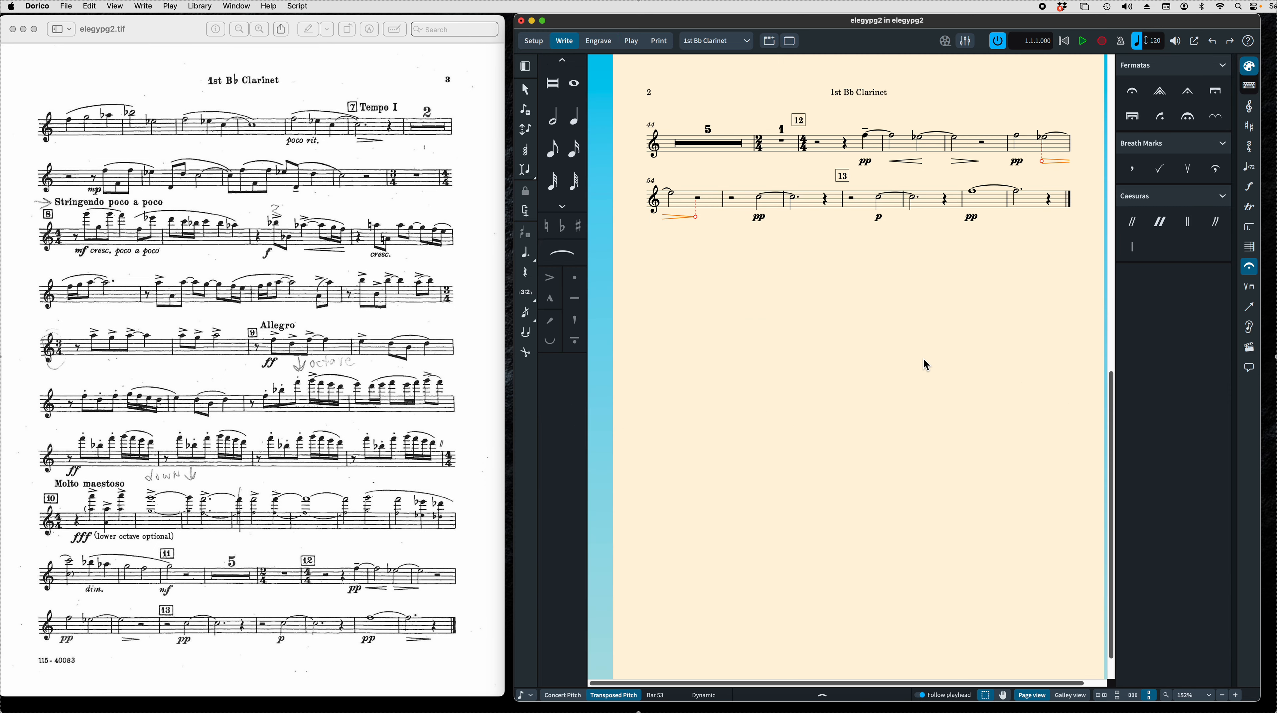
# - Move the start of the diminuendo hairpin from bar 53 to the tied note in bar 54
pyautogui.scroll(4, 924, 368)
pyautogui.scroll(2, 854, 450)
pyautogui.moveTo(1041, 417); pyautogui.dragTo(1078, 416)
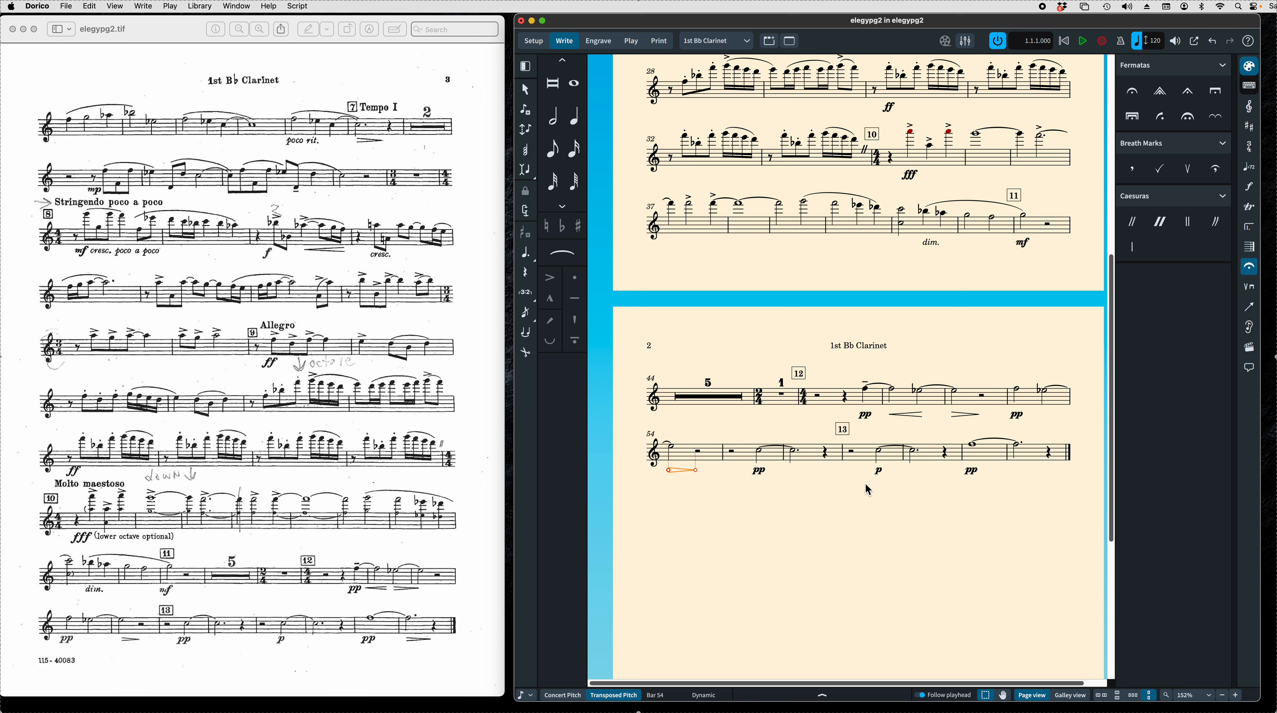
pyautogui.click(1017, 451)
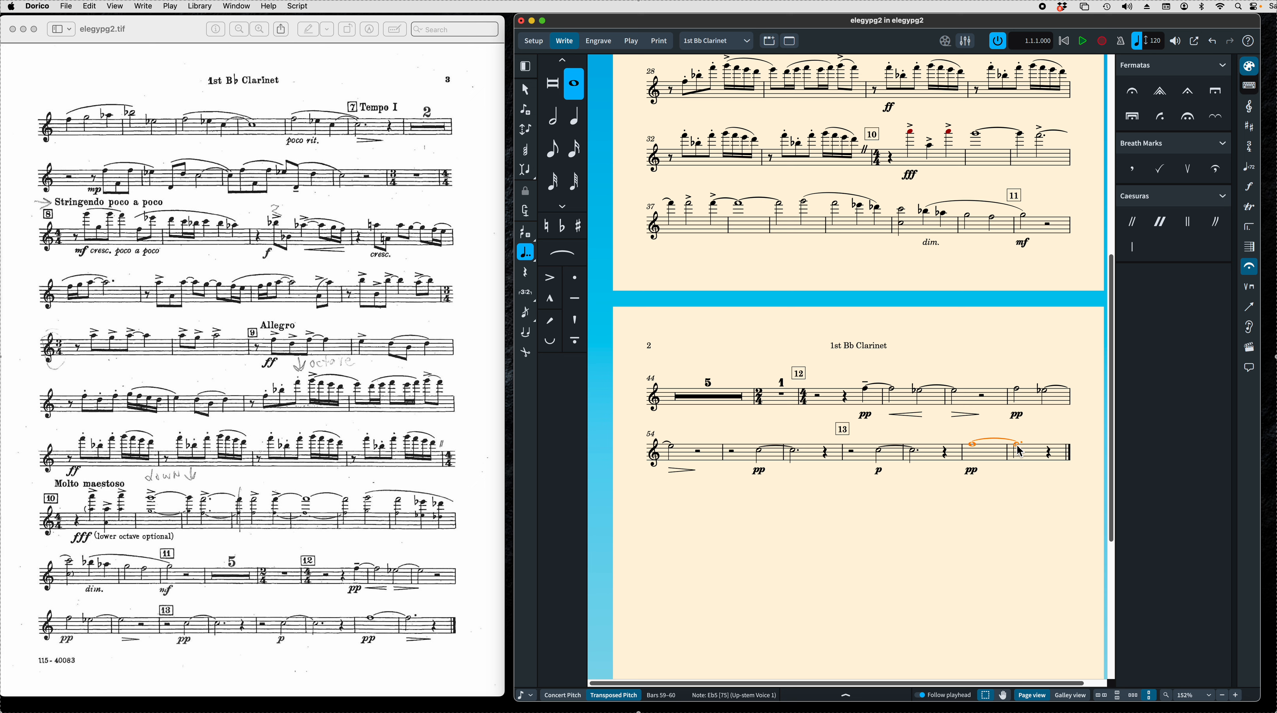
pyautogui.hotkey('shift', 'n')
pyautogui.press('Right')
pyautogui.press('Right')
pyautogui.press('Right')
pyautogui.press('Right')
pyautogui.press('Left')
pyautogui.hotkey('shift', 'd')
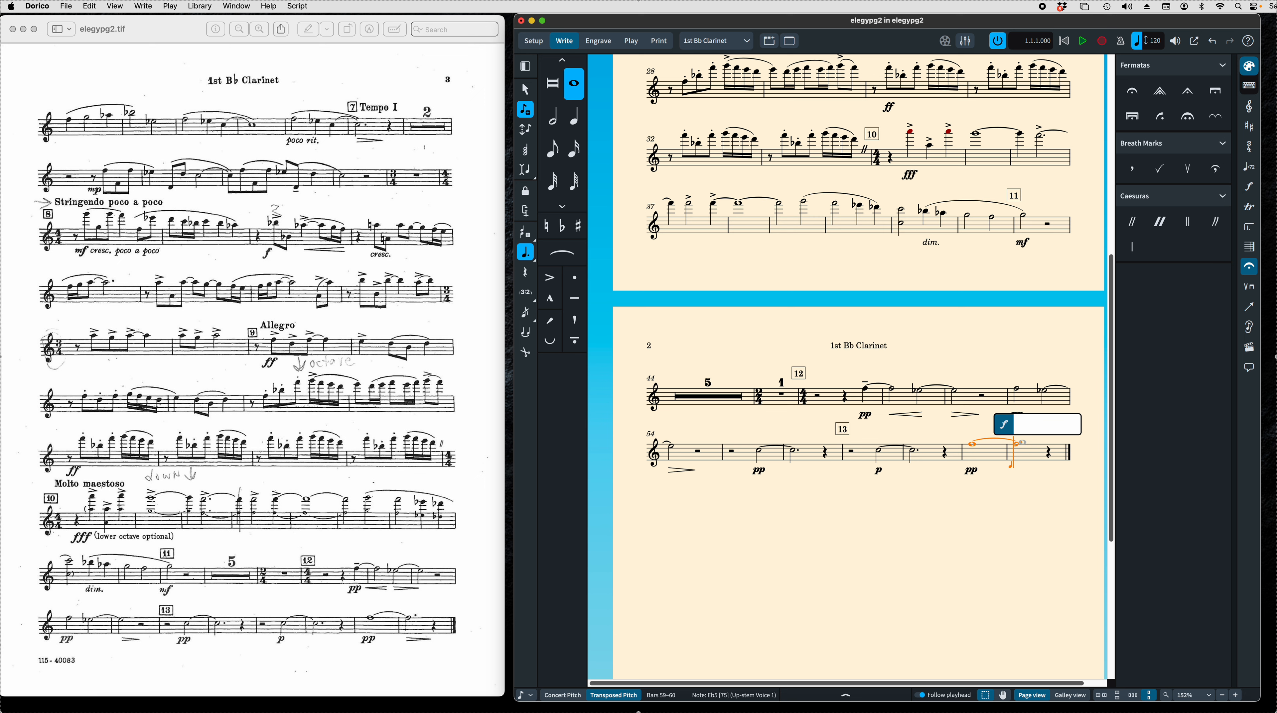
pyautogui.press('Return')
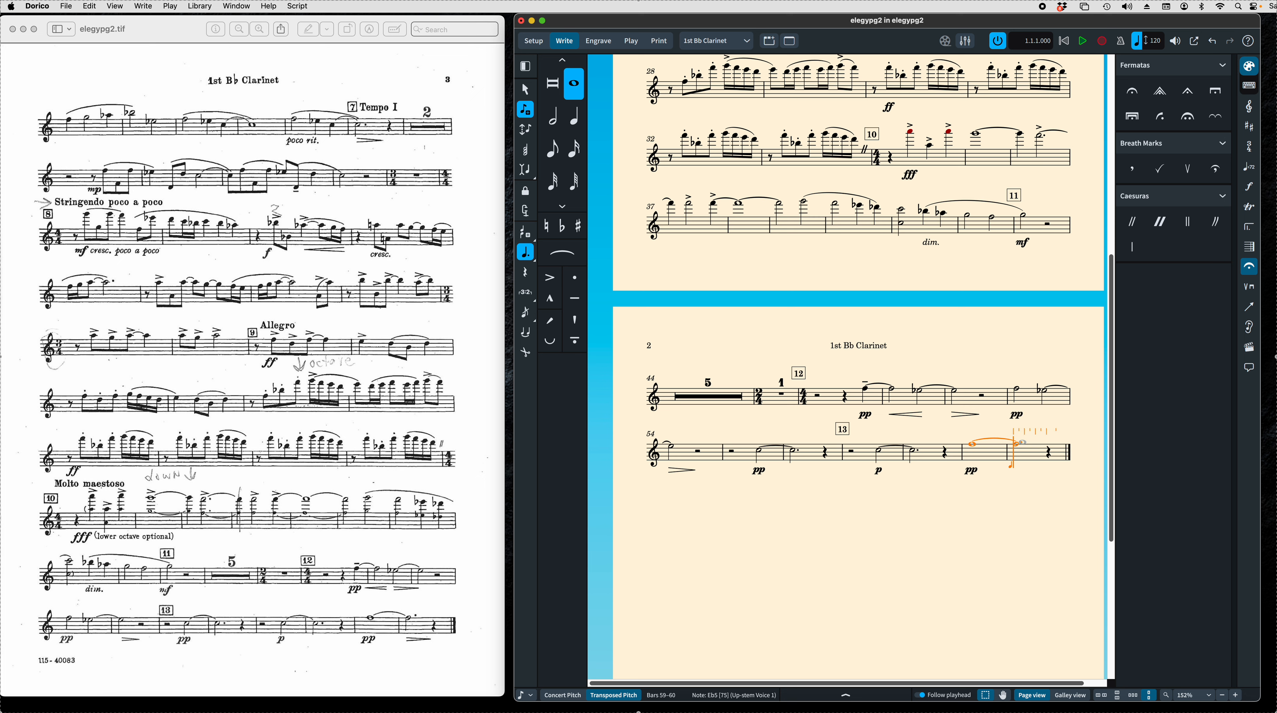
pyautogui.press('Escape')
# - Add a diminuendo hairpin to the tied note of bars 59 and 60 and shift its start under bar 60 in Engrave mode
pyautogui.hotkey('shift', '.')
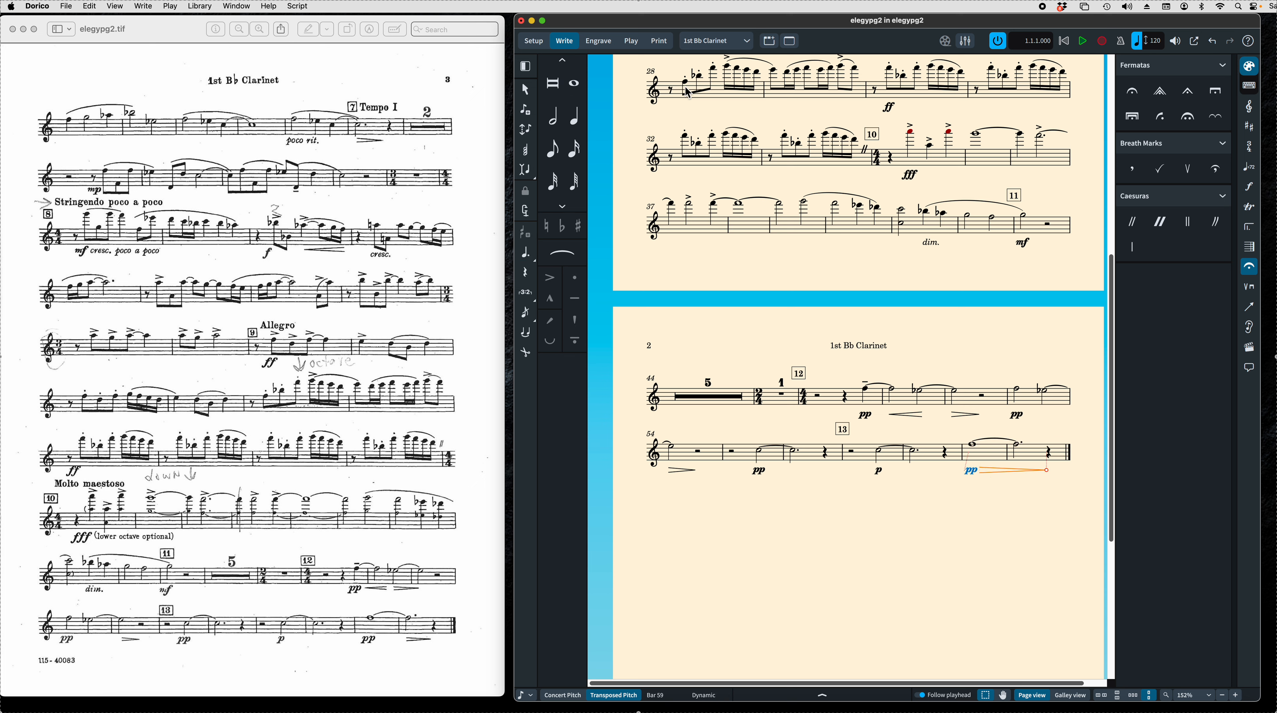
pyautogui.click(595, 41)
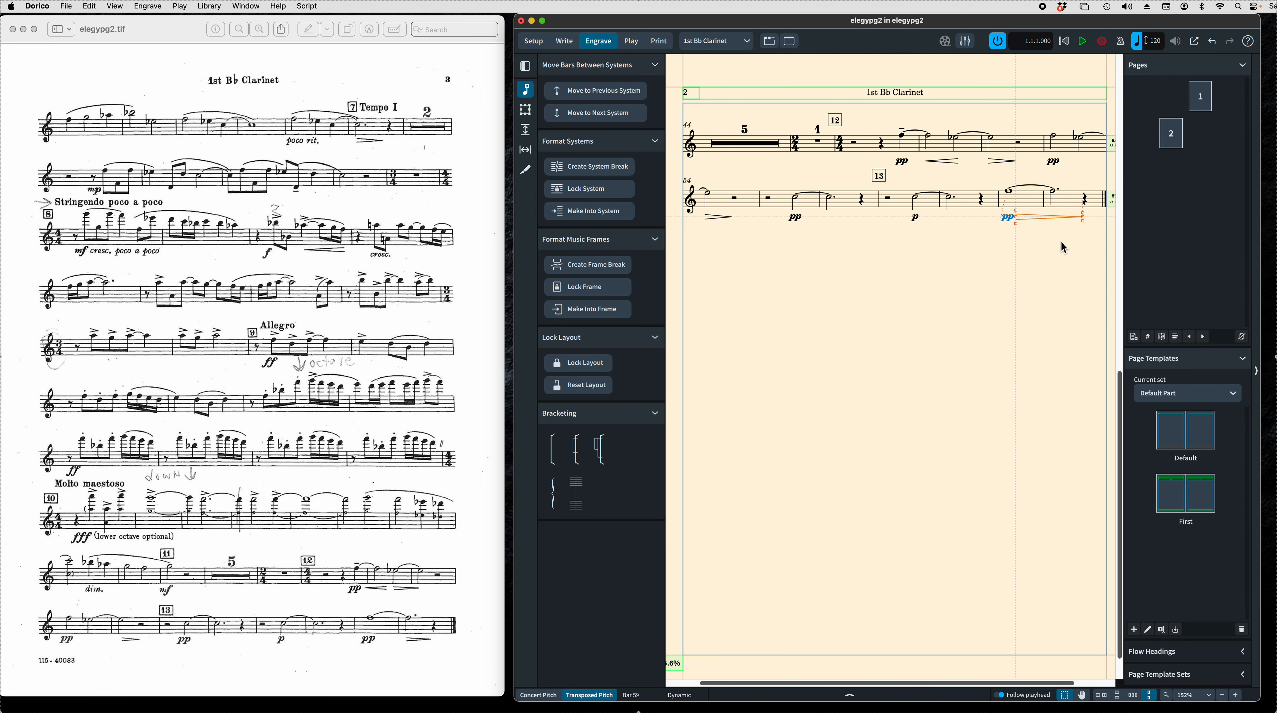
pyautogui.moveTo(1016, 220); pyautogui.dragTo(1054, 224)
pyautogui.click(563, 42)
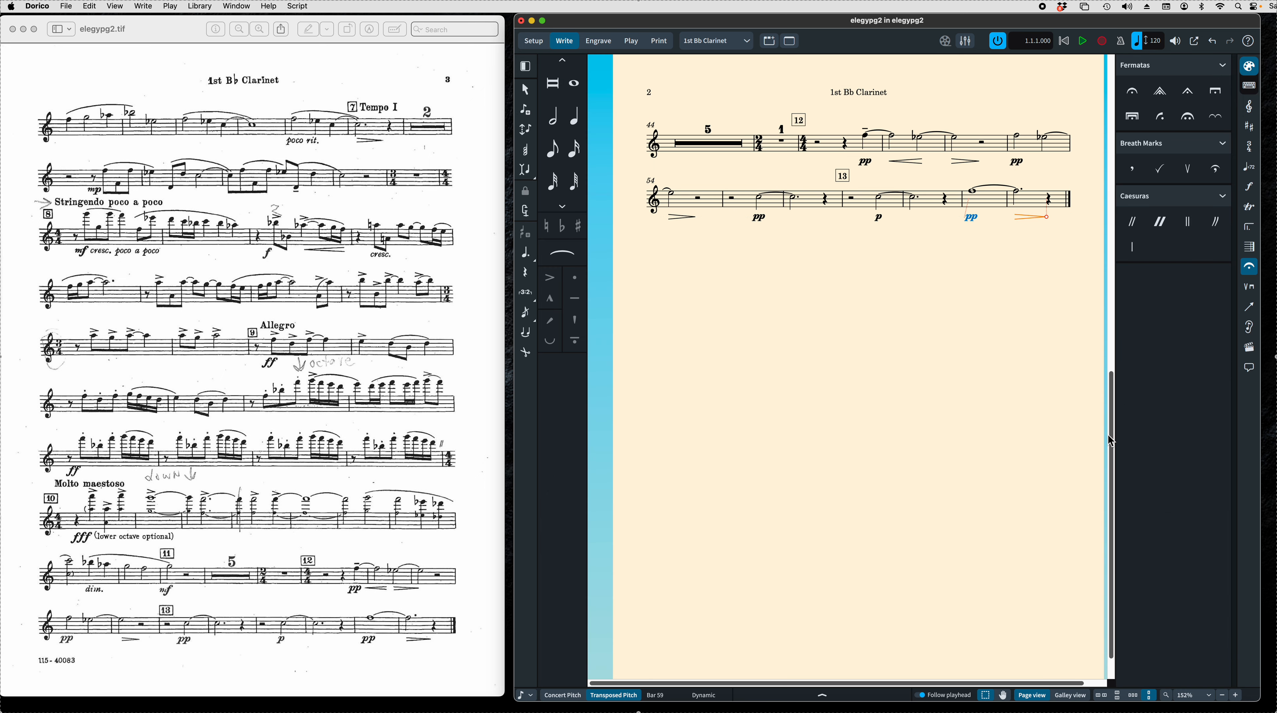
# - Transpose all the notes of bars 28 to 33, up to the caesura, down one octave
pyautogui.moveTo(1112, 342); pyautogui.dragTo(1111, 72)
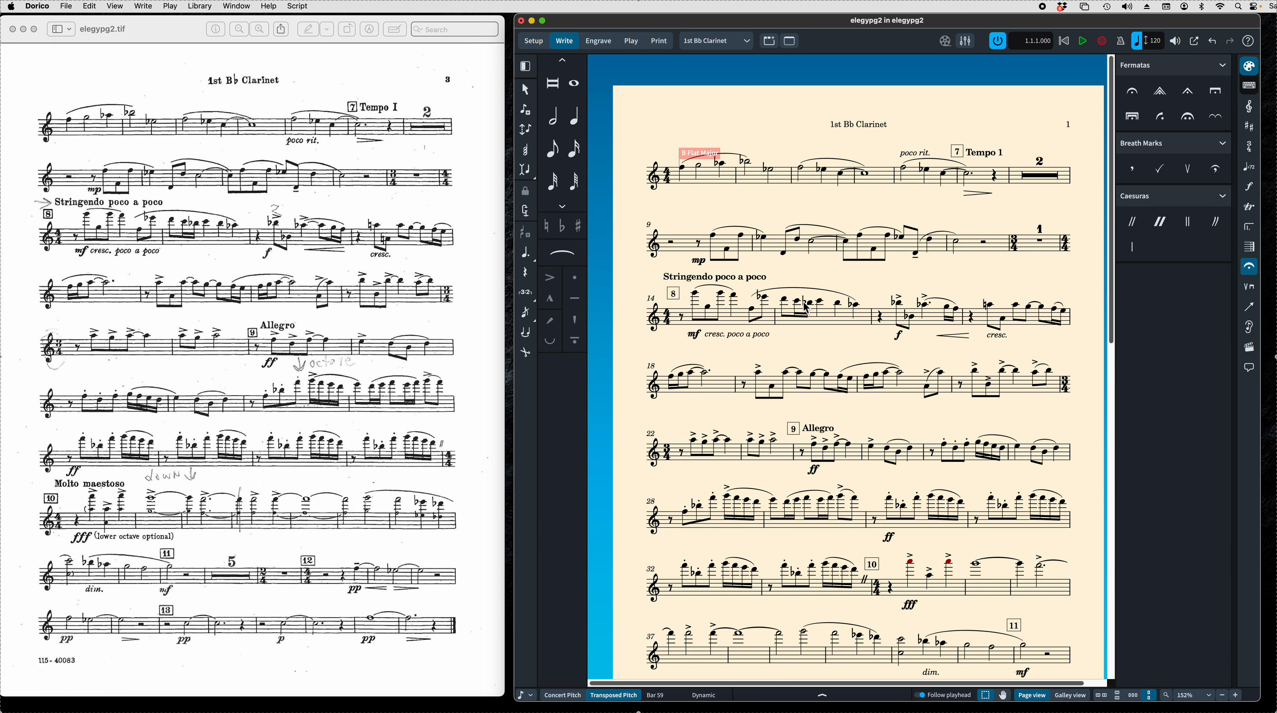
pyautogui.scroll(-5, 794, 319)
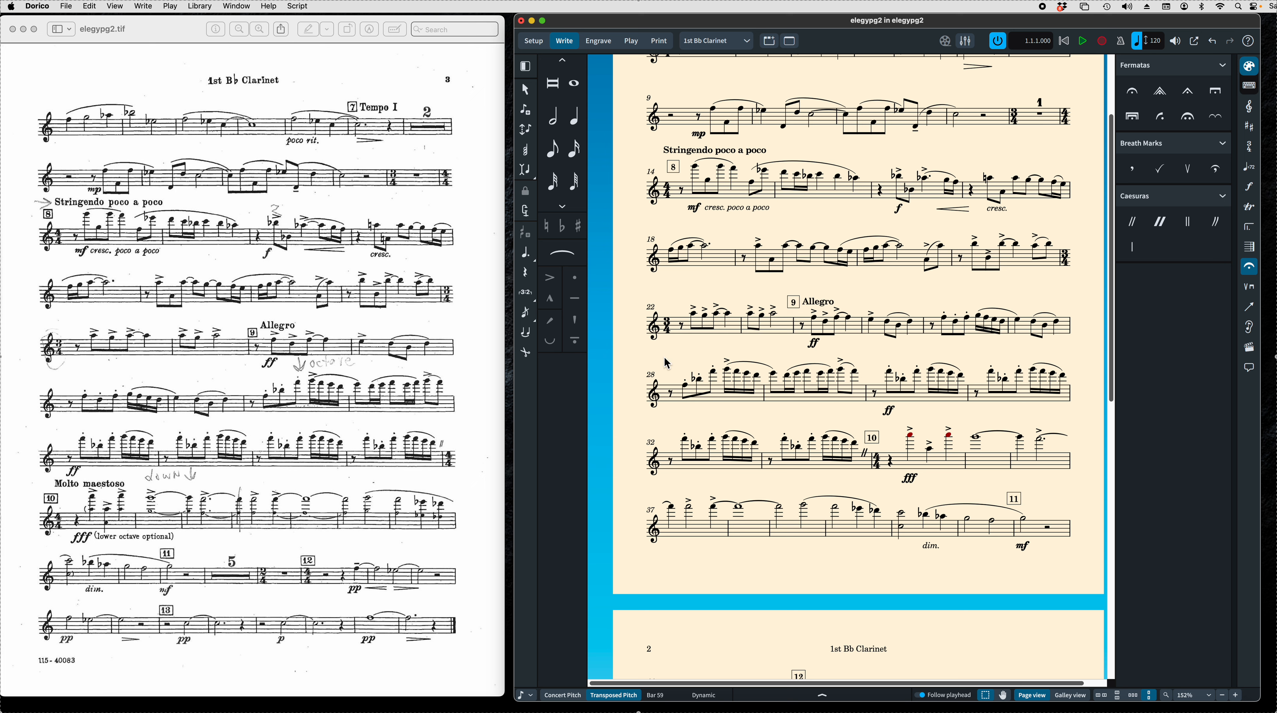
pyautogui.moveTo(662, 355); pyautogui.dragTo(1097, 423)
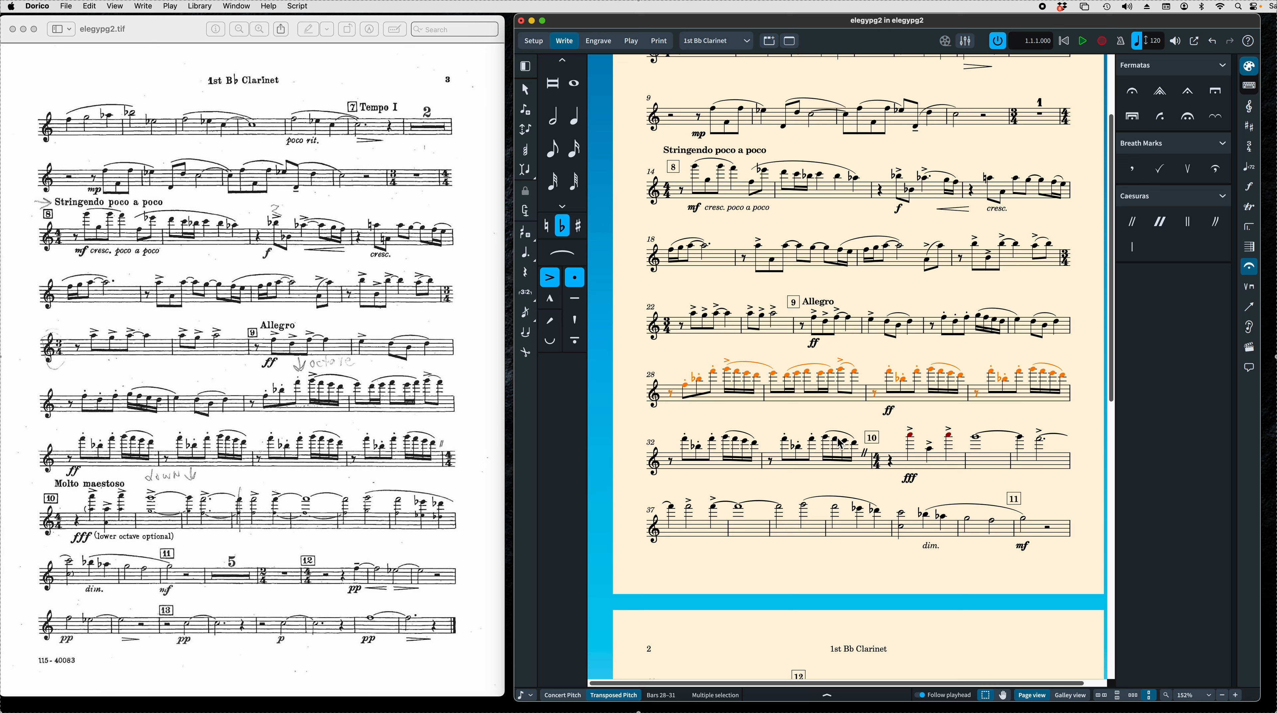
pyautogui.moveTo(666, 431); pyautogui.dragTo(863, 481)
pyautogui.press('alt+super+Down')
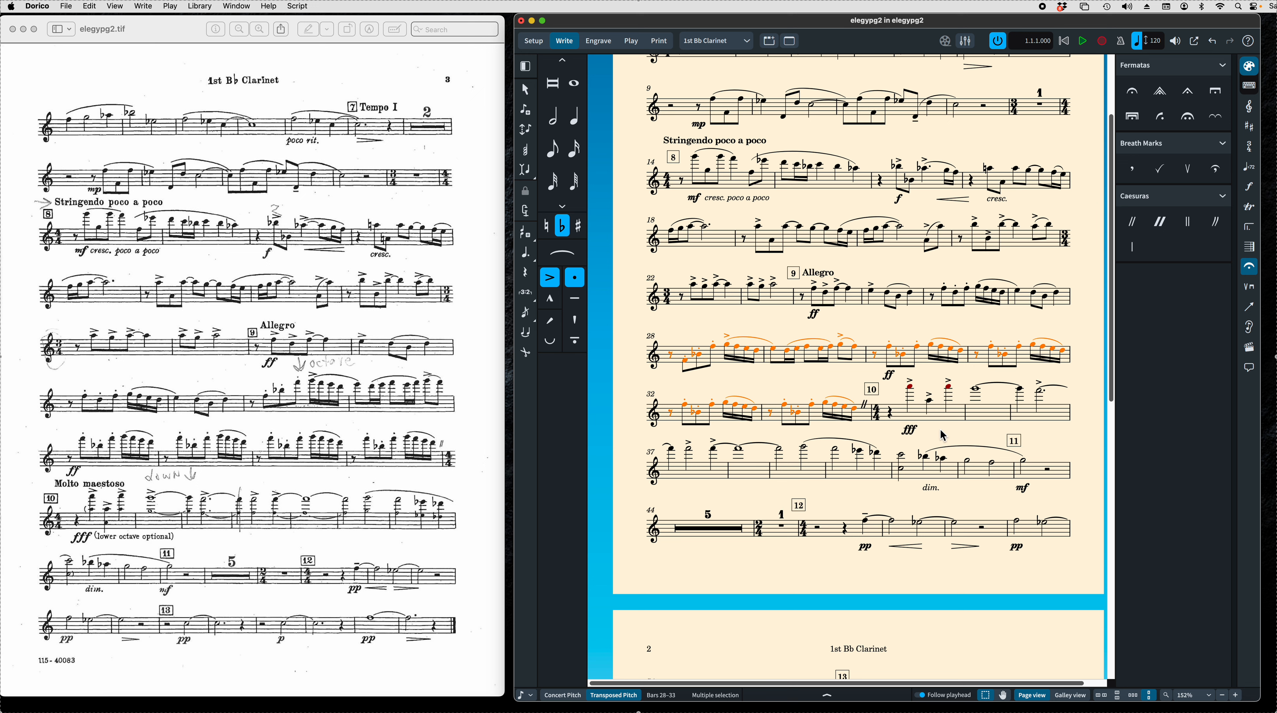
pyautogui.click(943, 439)
pyautogui.moveTo(892, 379); pyautogui.dragTo(941, 405)
pyautogui.press('super+z')
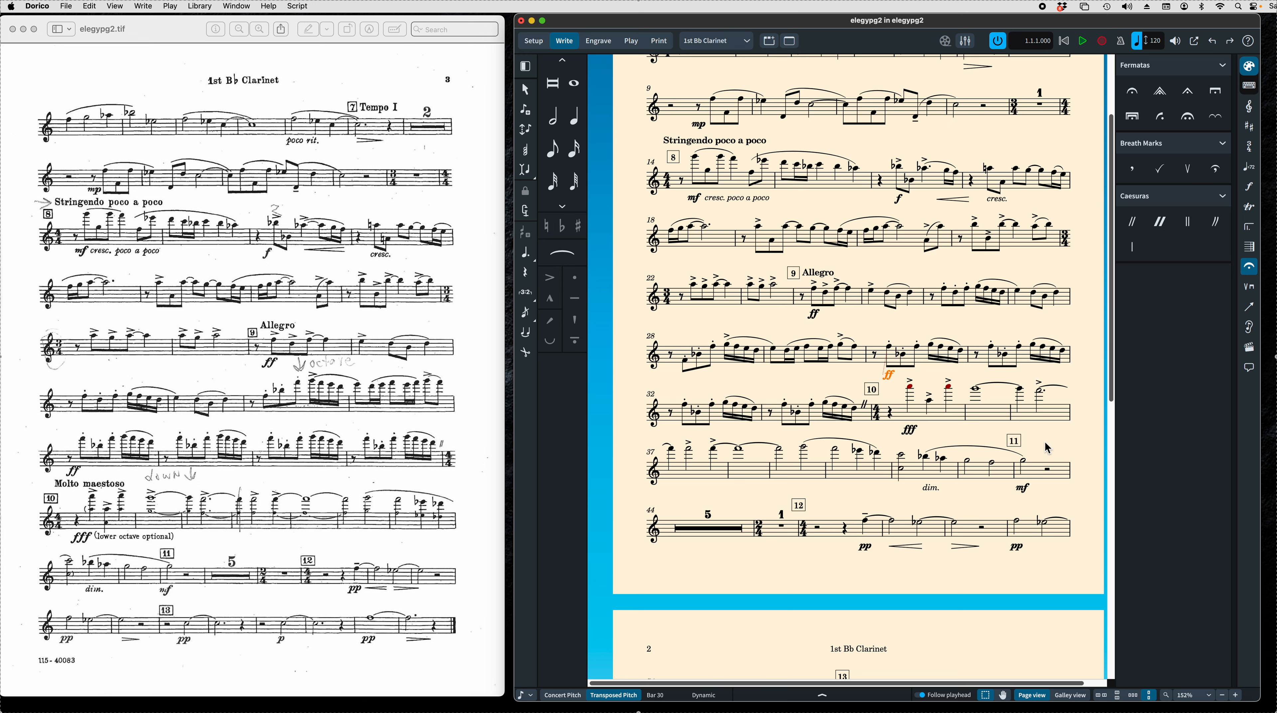
# - Double all the notes of bars 34 to 40 with notes one octave below
pyautogui.click(973, 441)
pyautogui.moveTo(903, 379); pyautogui.dragTo(1074, 419)
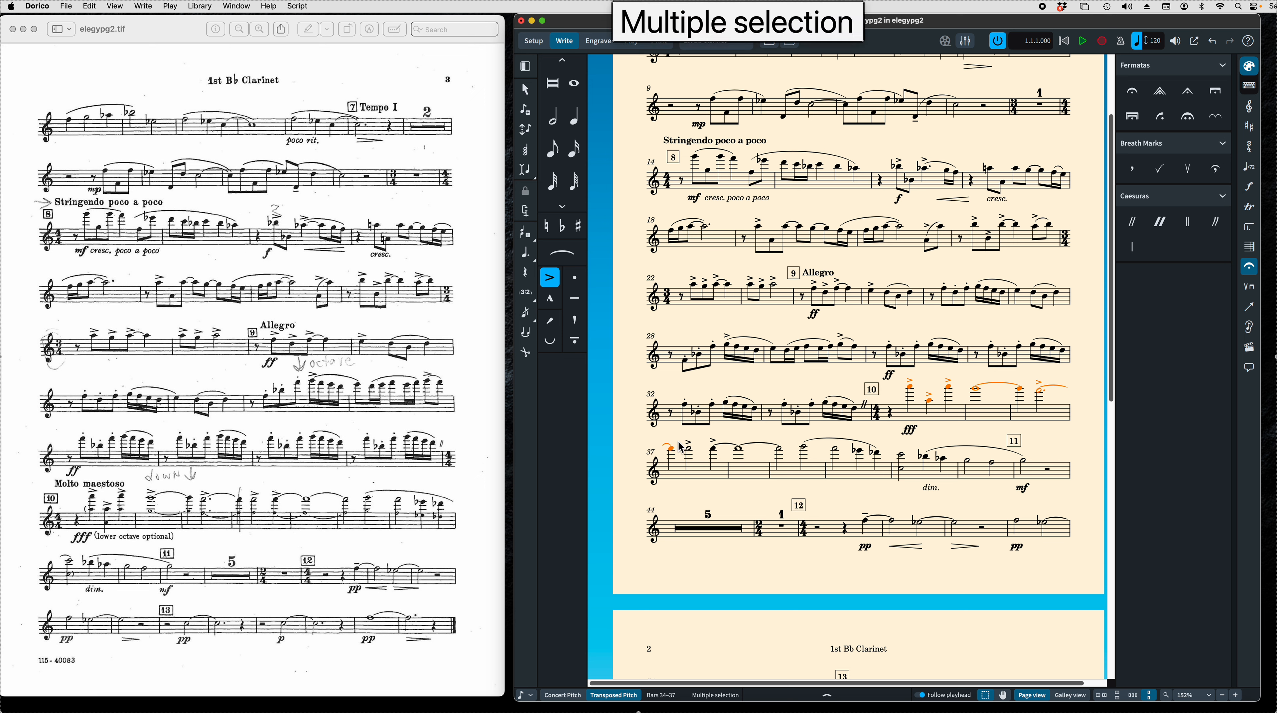
pyautogui.moveTo(649, 438); pyautogui.dragTo(892, 497)
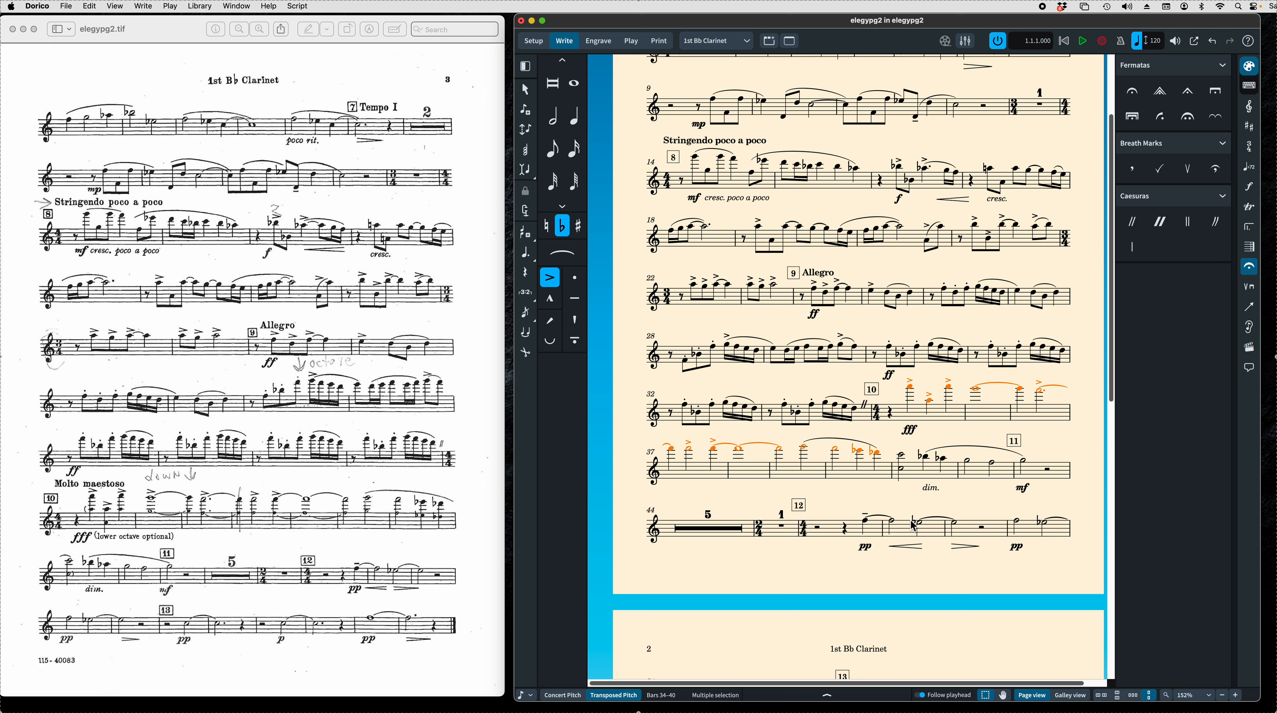
pyautogui.hotkey('shift', 'i')
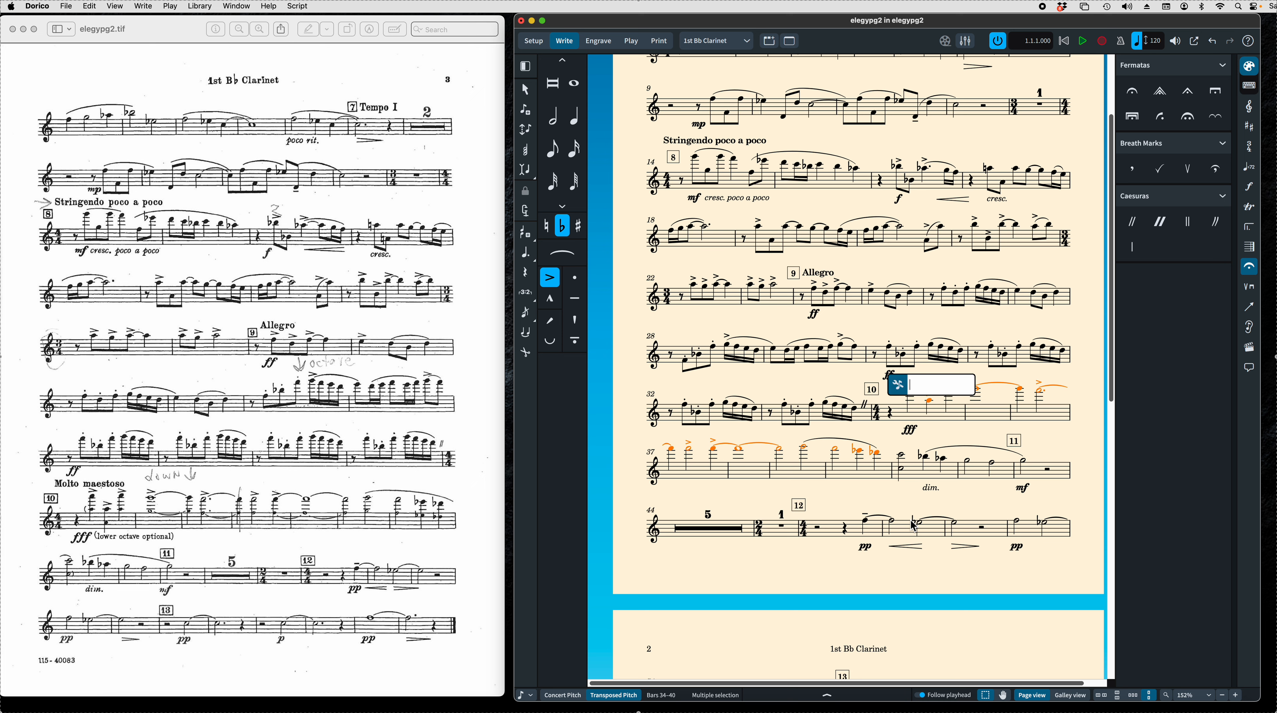
pyautogui.write('-')
pyautogui.press('Return')
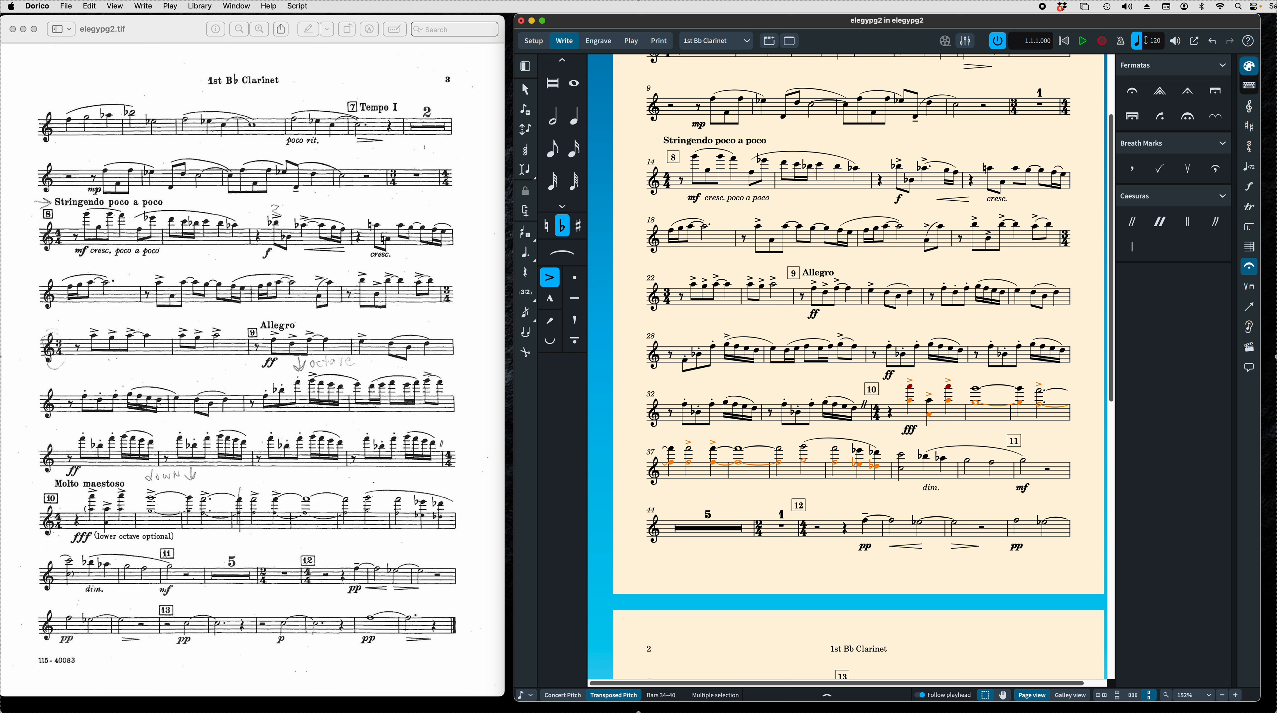
# - Set the scale of the added lower-octave notes in bars 34 to 40 to Cue and clear the selection
pyautogui.click(828, 696)
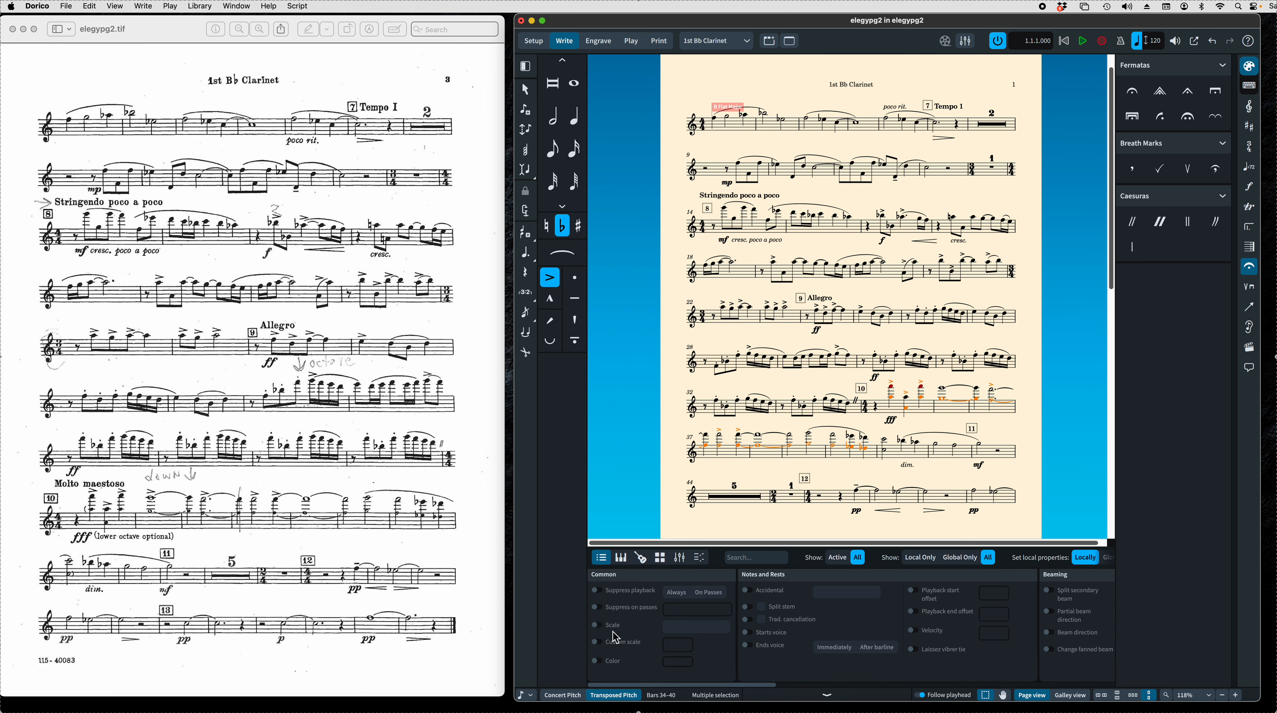
pyautogui.click(597, 626)
pyautogui.click(675, 629)
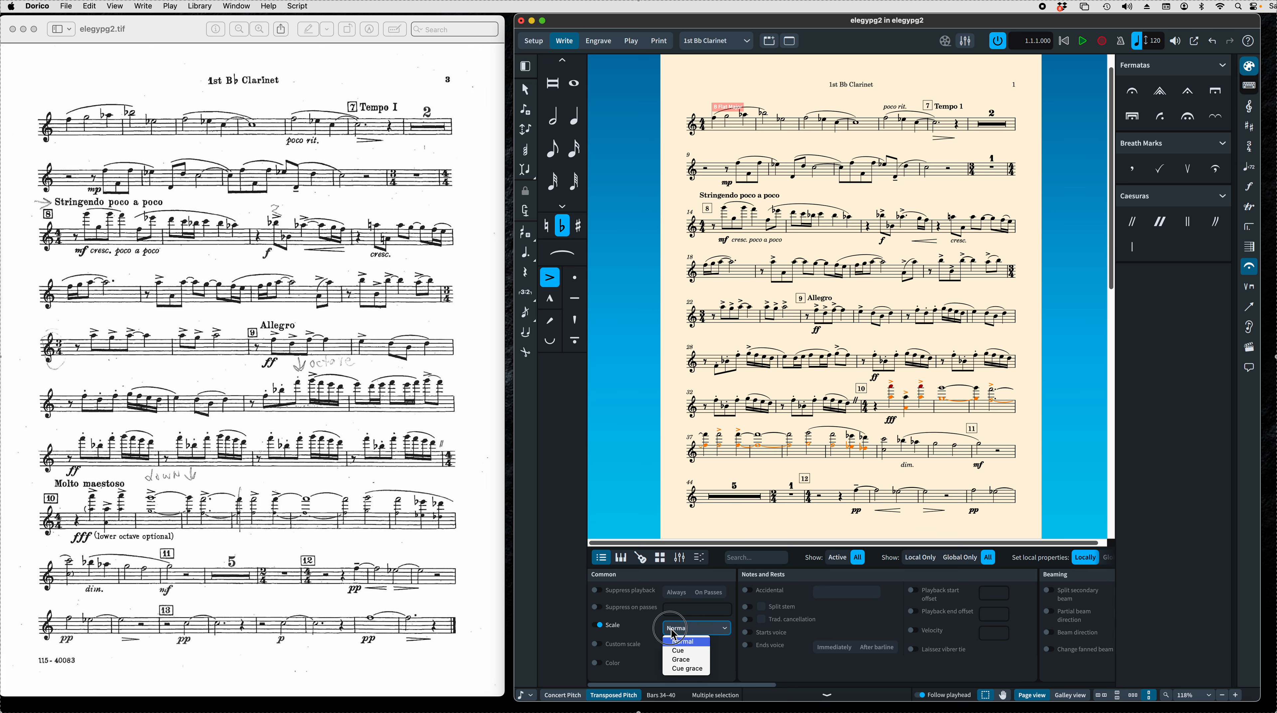
pyautogui.click(679, 653)
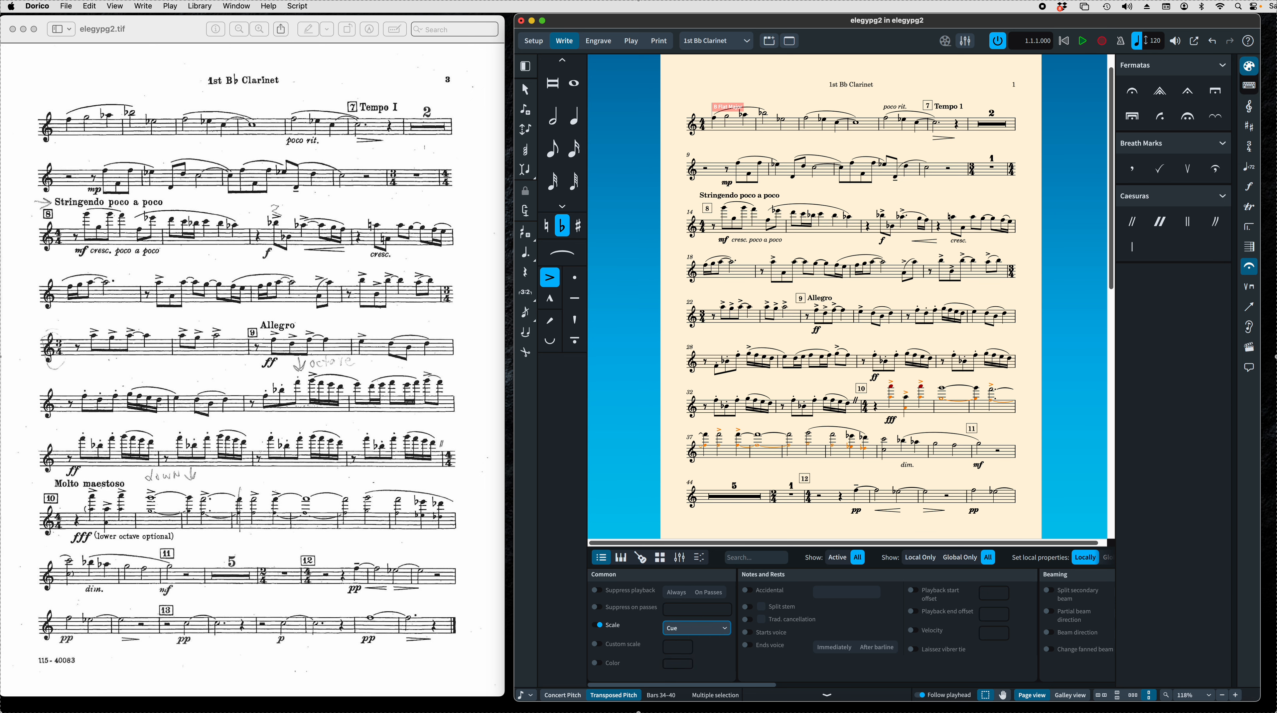
pyautogui.click(828, 696)
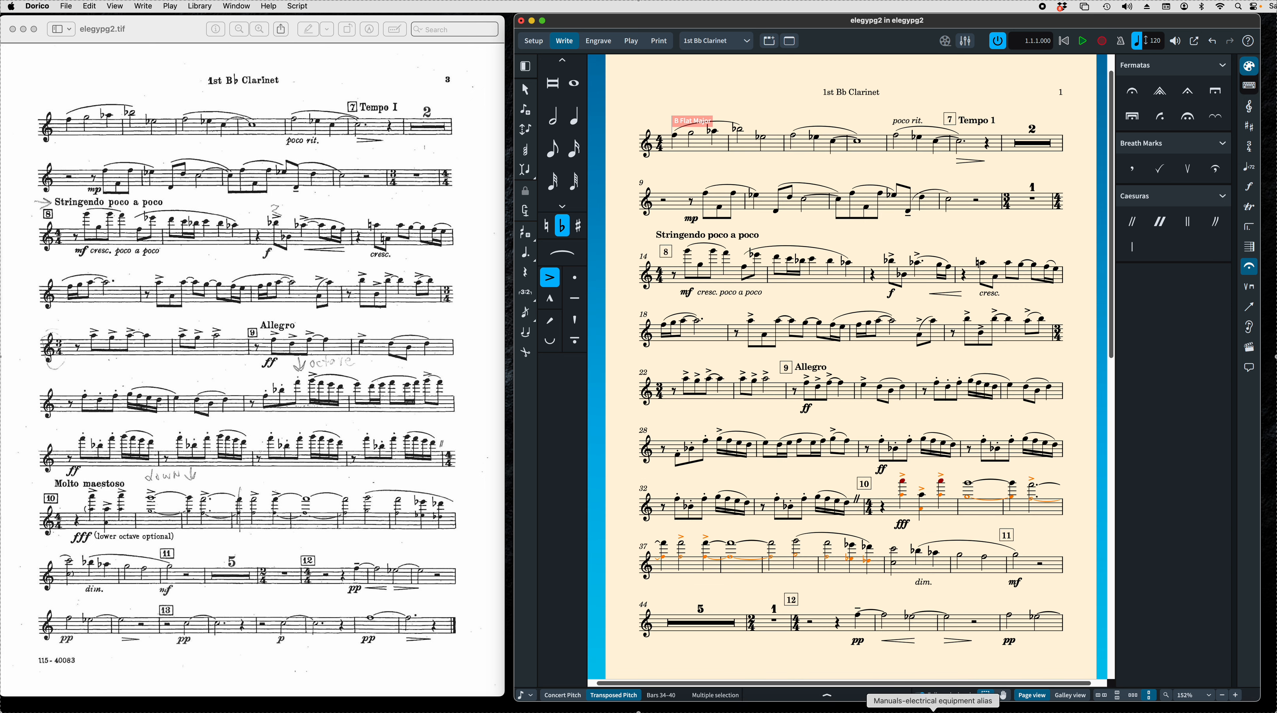
pyautogui.click(891, 589)
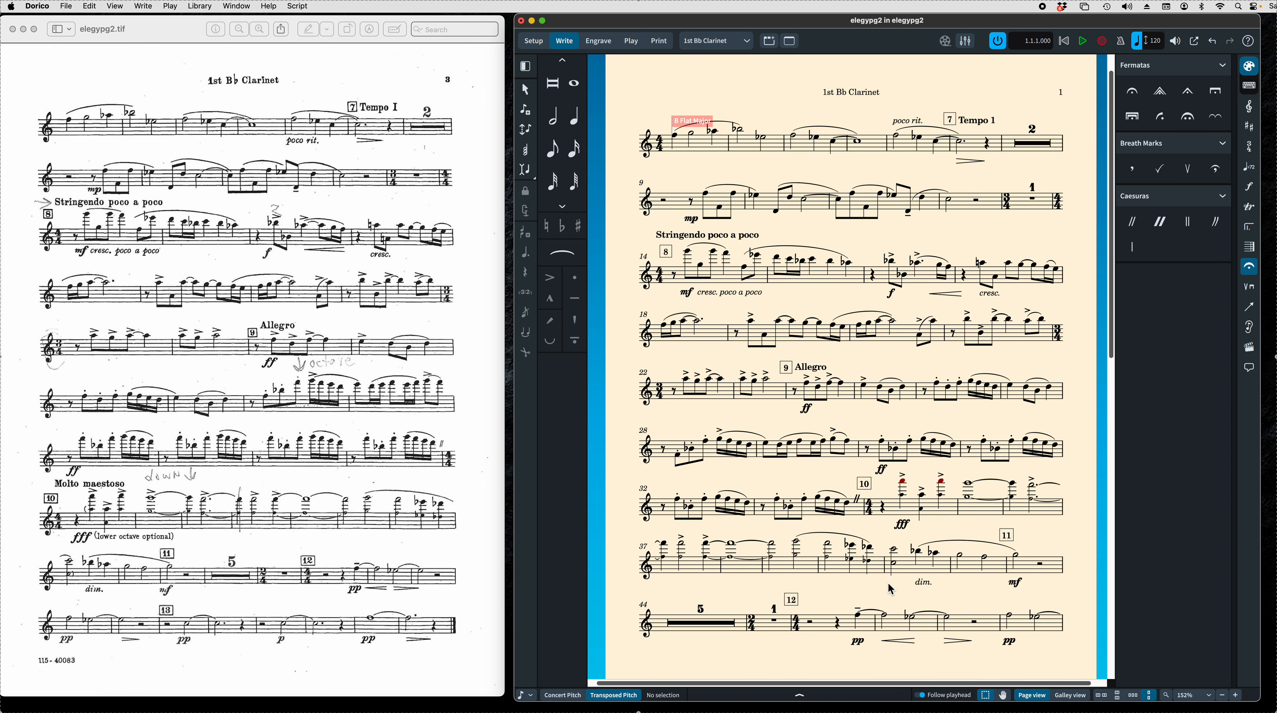
# - Set the scale of the lower half note at the start of bar 41 to Cue
pyautogui.click(894, 563)
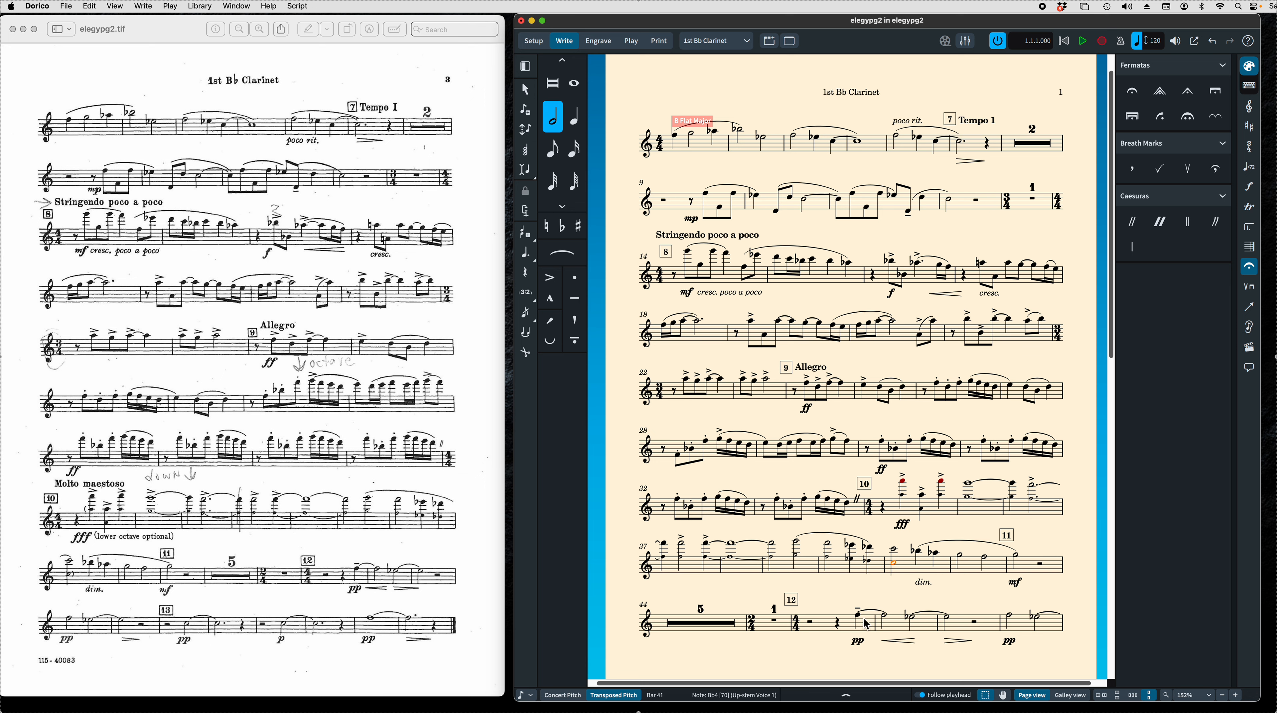
pyautogui.click(846, 695)
pyautogui.click(596, 625)
pyautogui.click(699, 629)
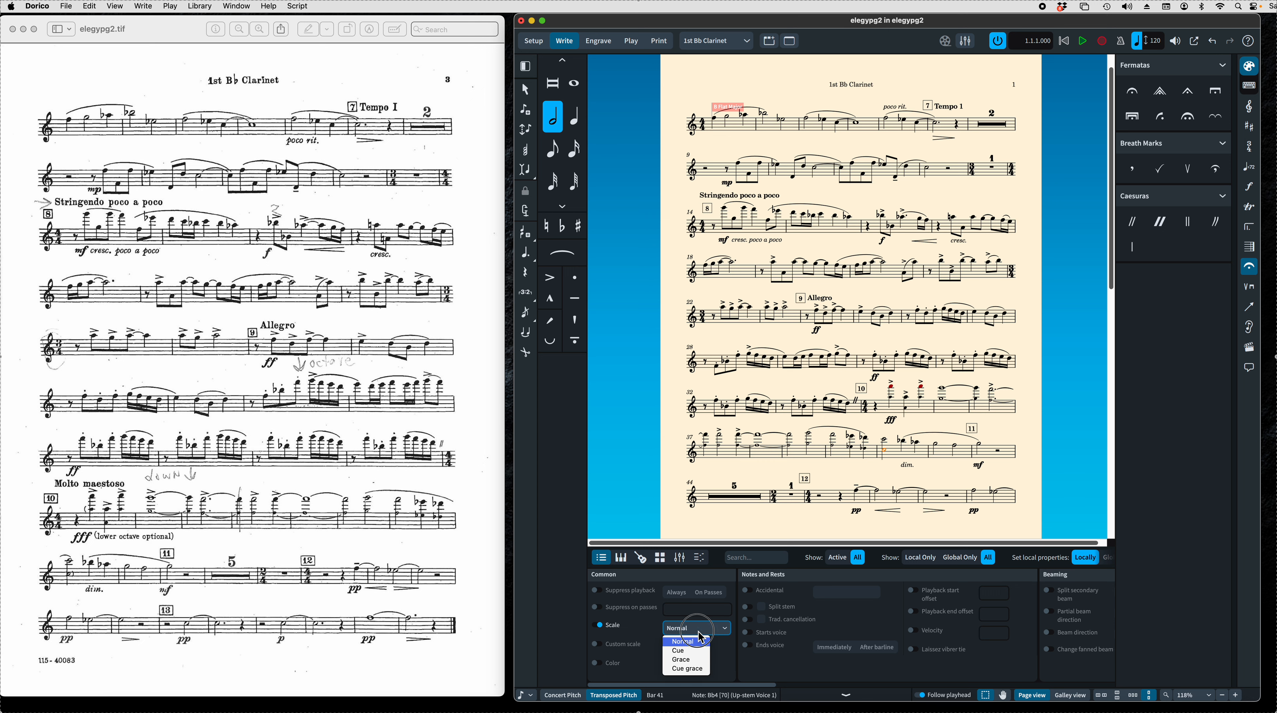
pyautogui.click(689, 650)
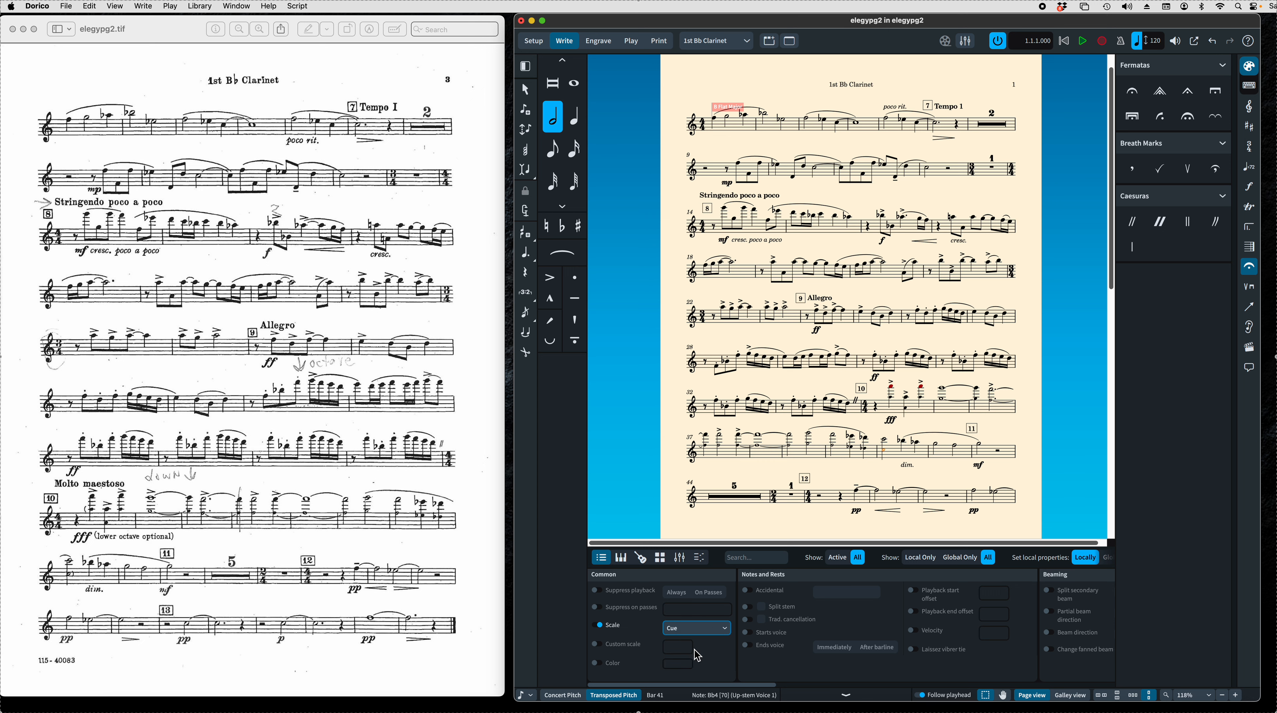
pyautogui.click(846, 696)
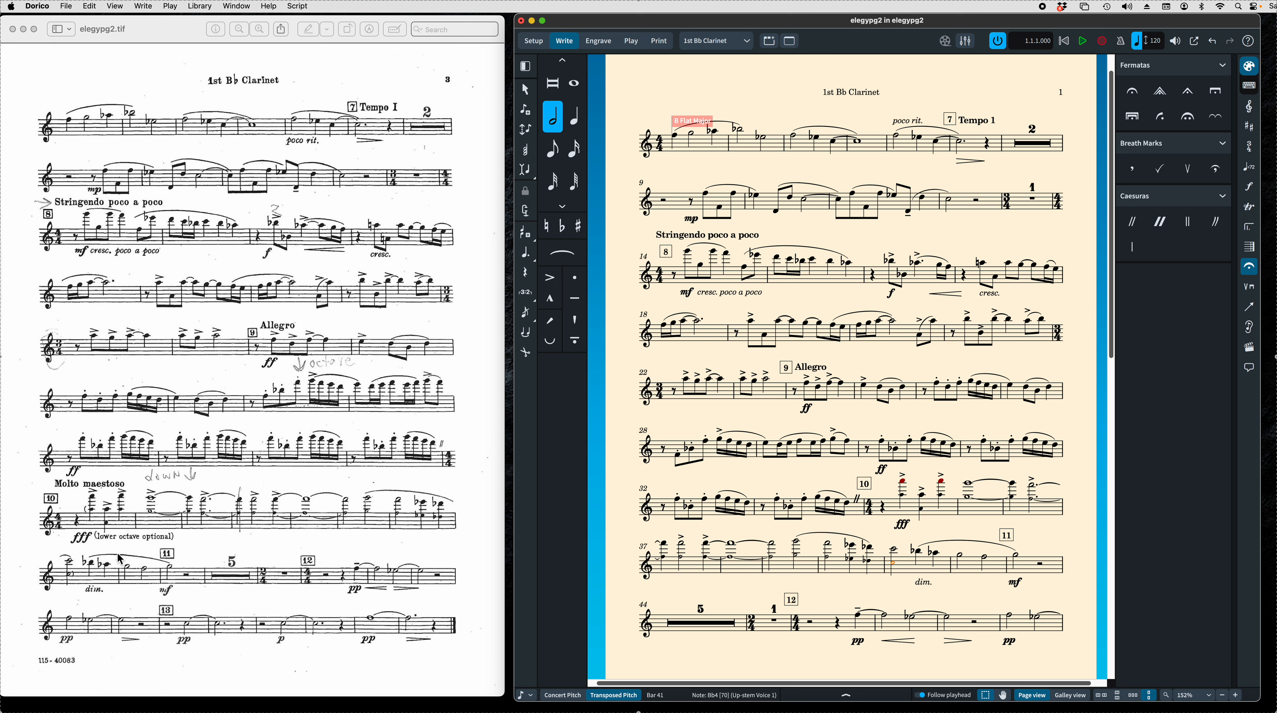
# - Extend the slur over bars 39 and 40 so that it ends on the first half note of bar 41
pyautogui.click(853, 538)
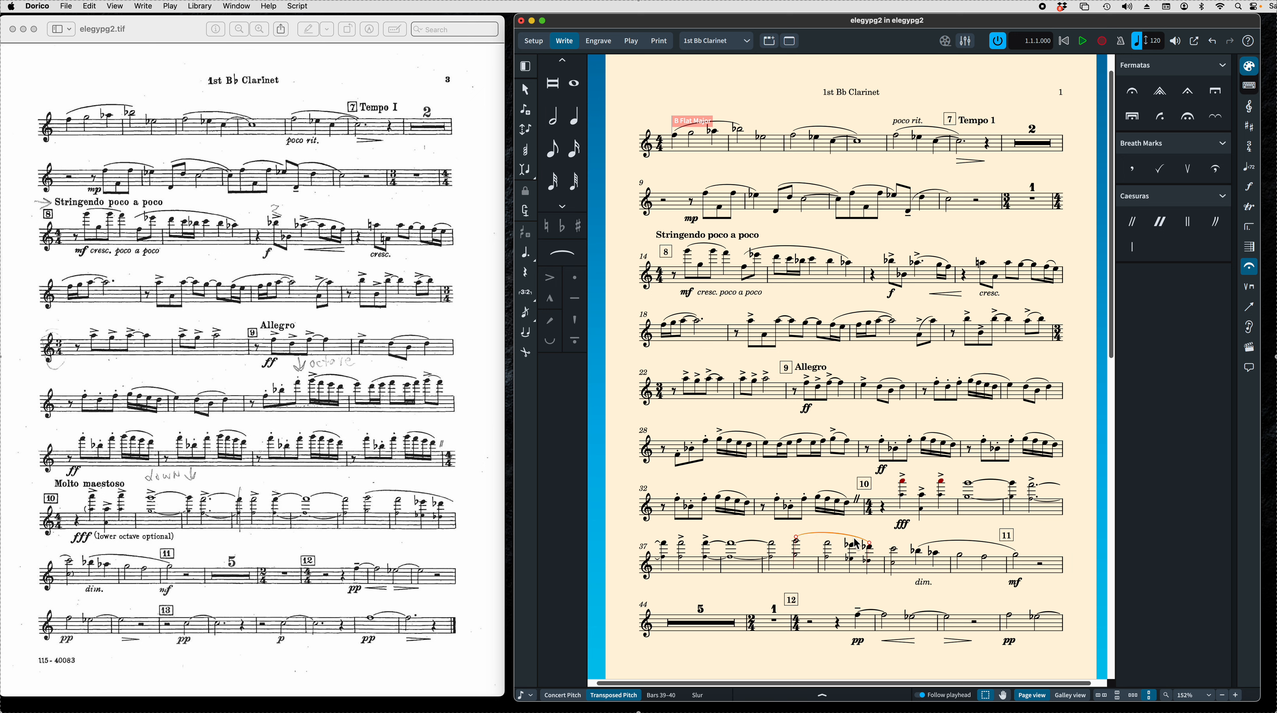
pyautogui.moveTo(868, 543); pyautogui.dragTo(903, 545)
# - Check how the part's systems are distributed over its two pages
pyautogui.scroll(-5, 909, 555)
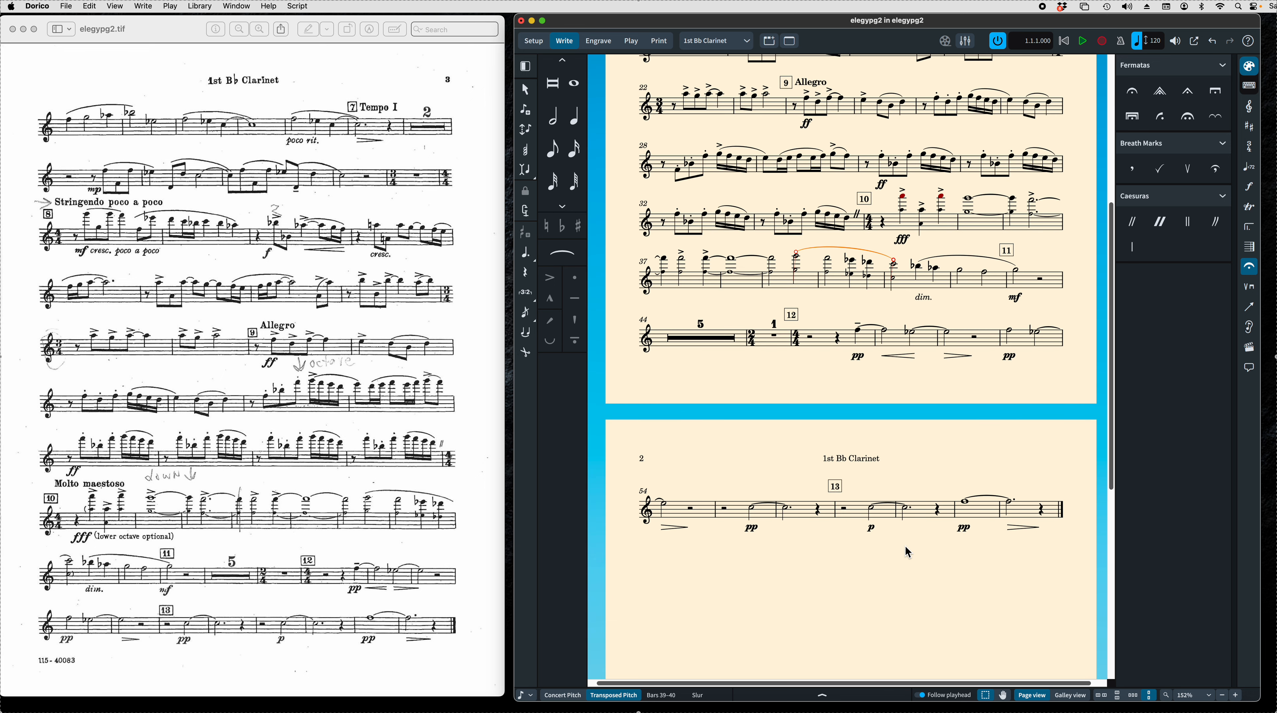
pyautogui.scroll(-1, 907, 552)
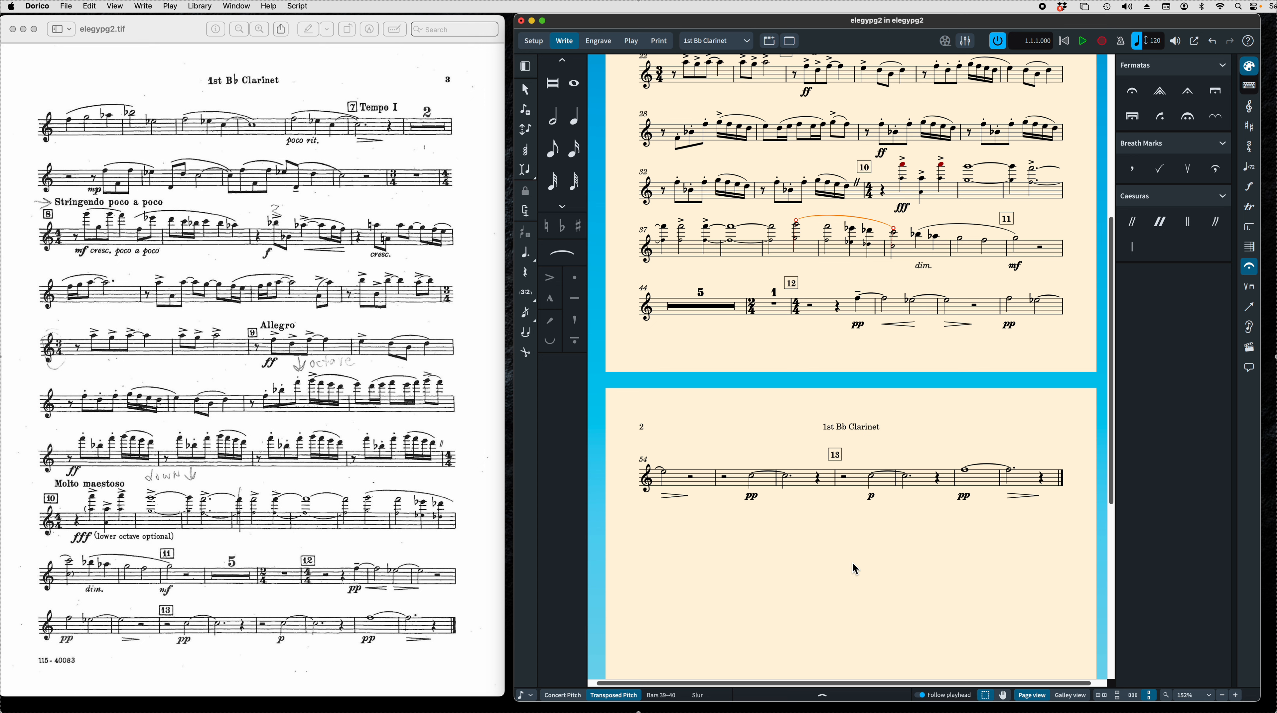
pyautogui.scroll(5, 852, 570)
pyautogui.scroll(4, 852, 569)
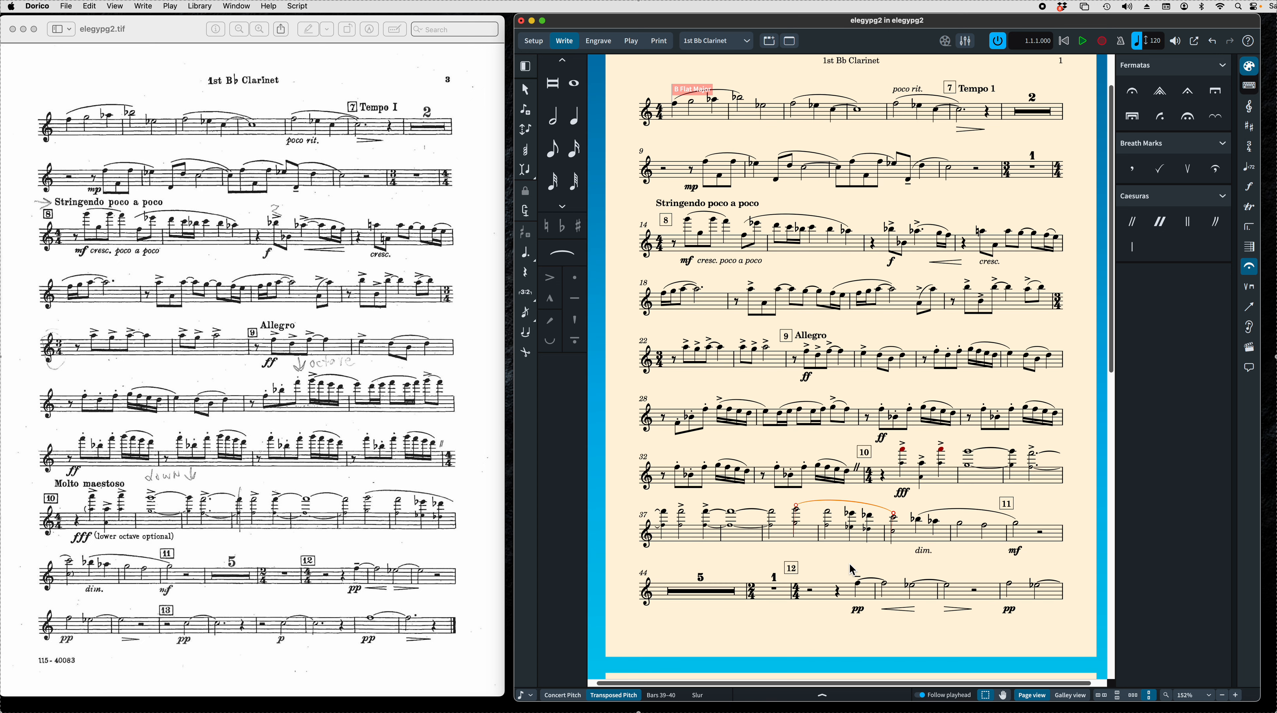
pyautogui.scroll(1, 852, 569)
pyautogui.scroll(-4, 852, 570)
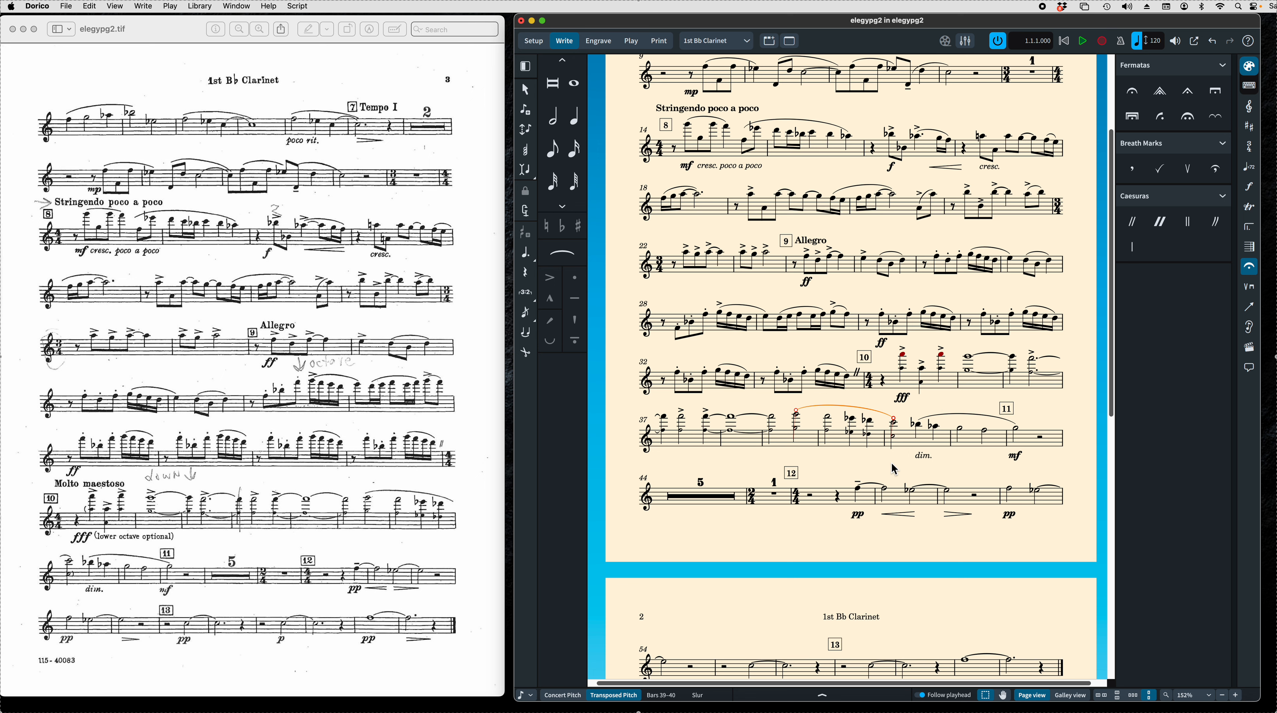
pyautogui.scroll(3, 894, 469)
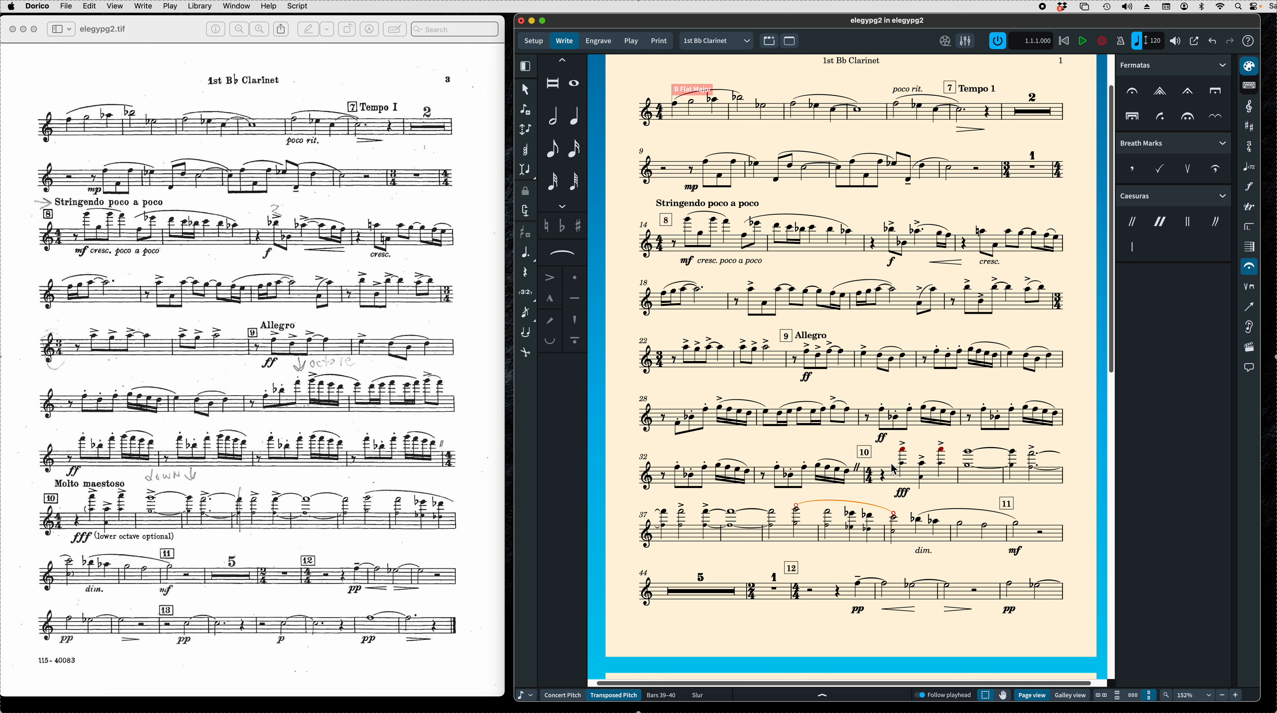
# - Set the rastral size of the 1st Bb Clarinet layout to Size 4 (6.5mm) in Layout Options and apply it
pyautogui.press('super+shift+l')
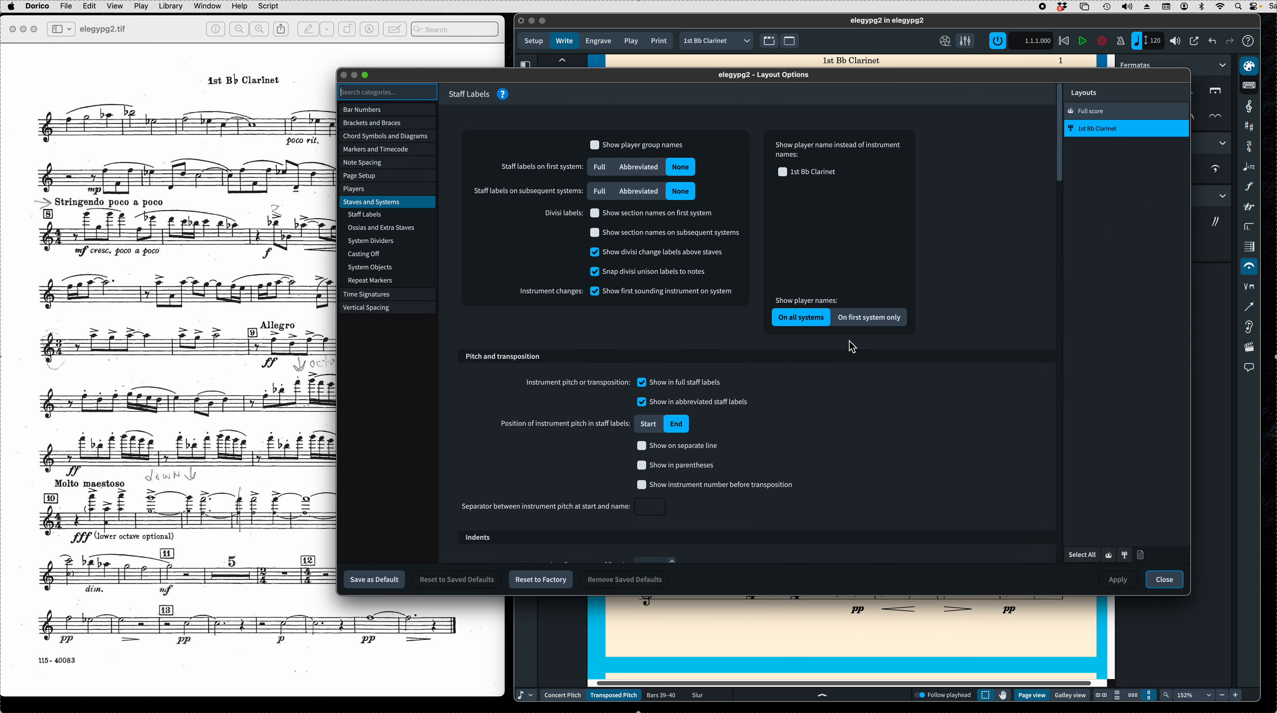
pyautogui.click(371, 165)
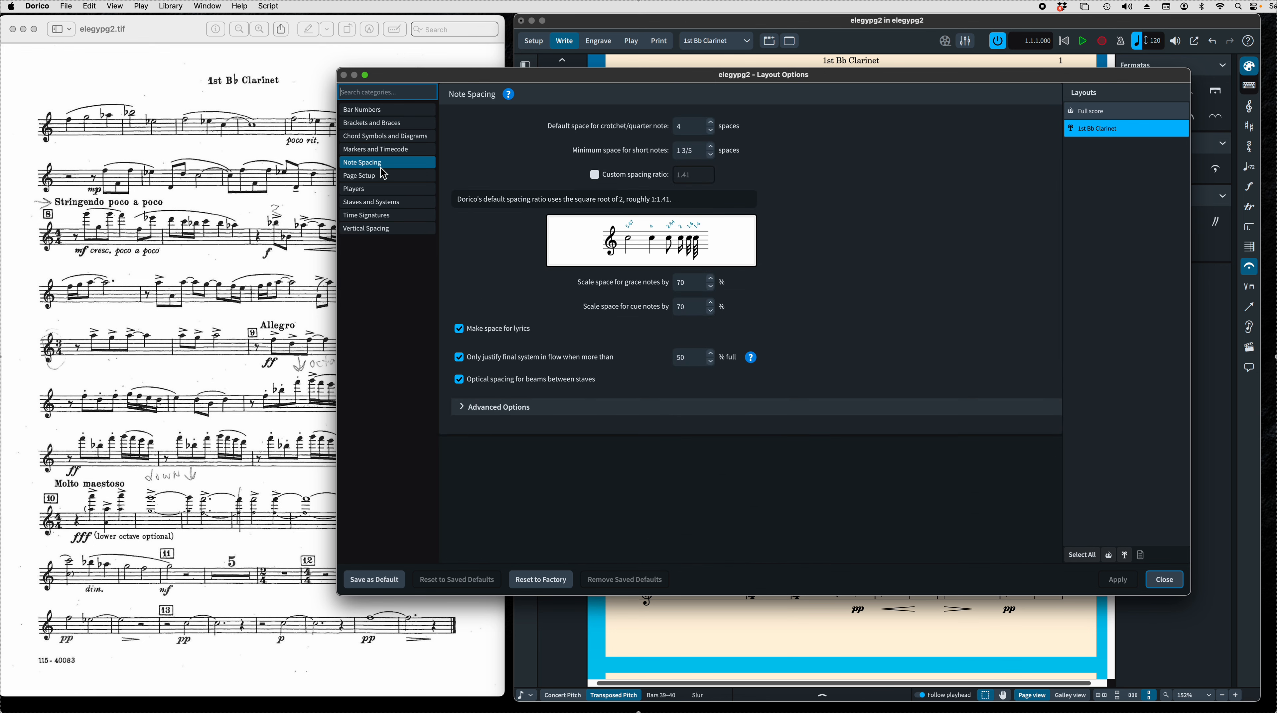
pyautogui.click(370, 176)
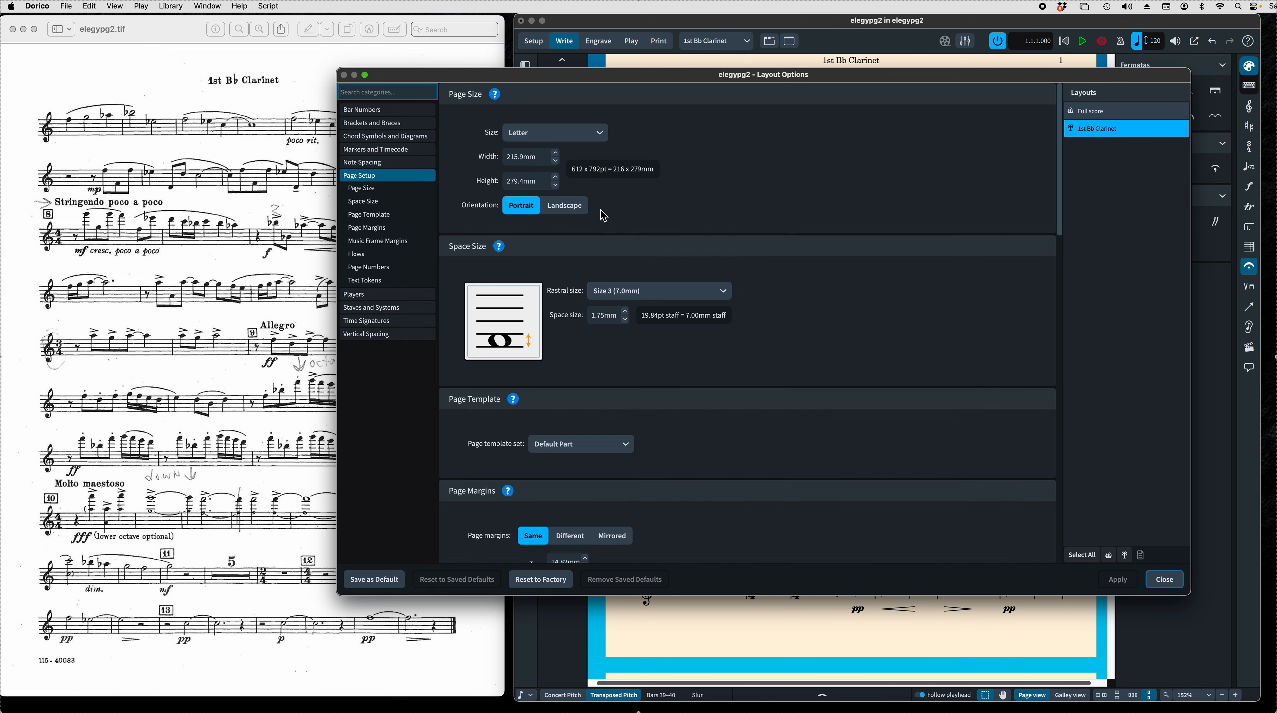
pyautogui.click(625, 291)
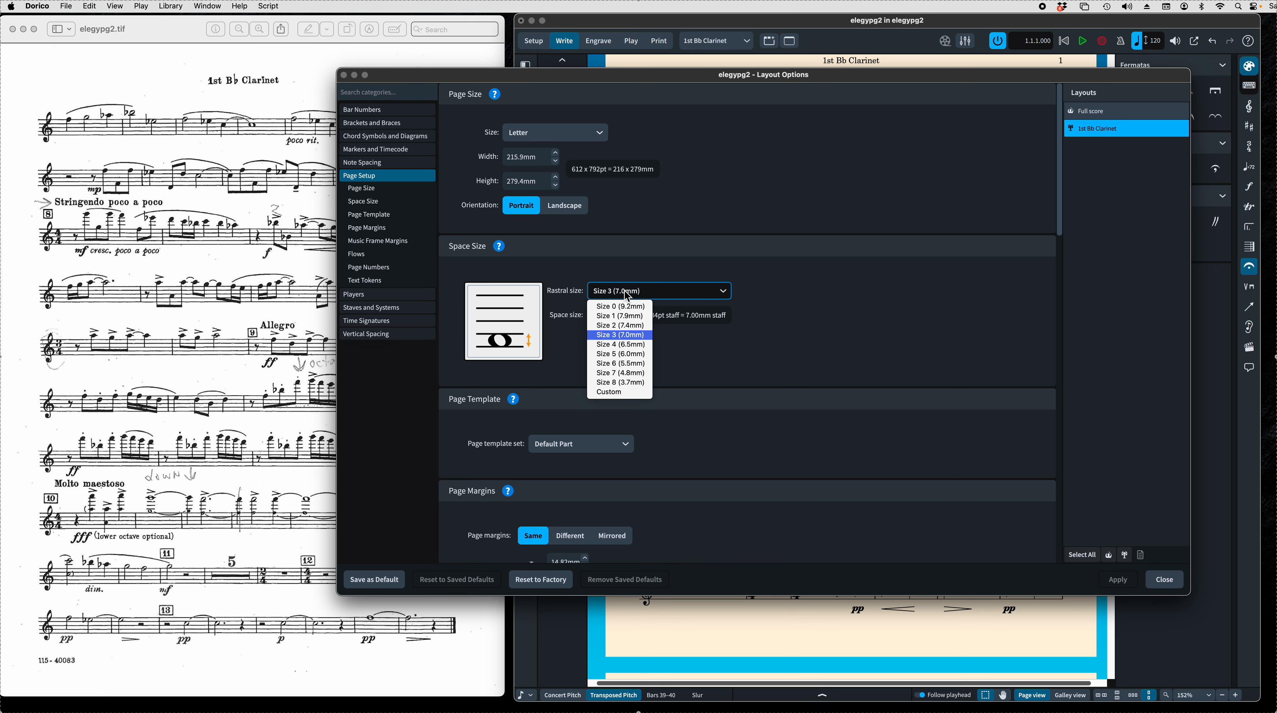
pyautogui.click(624, 345)
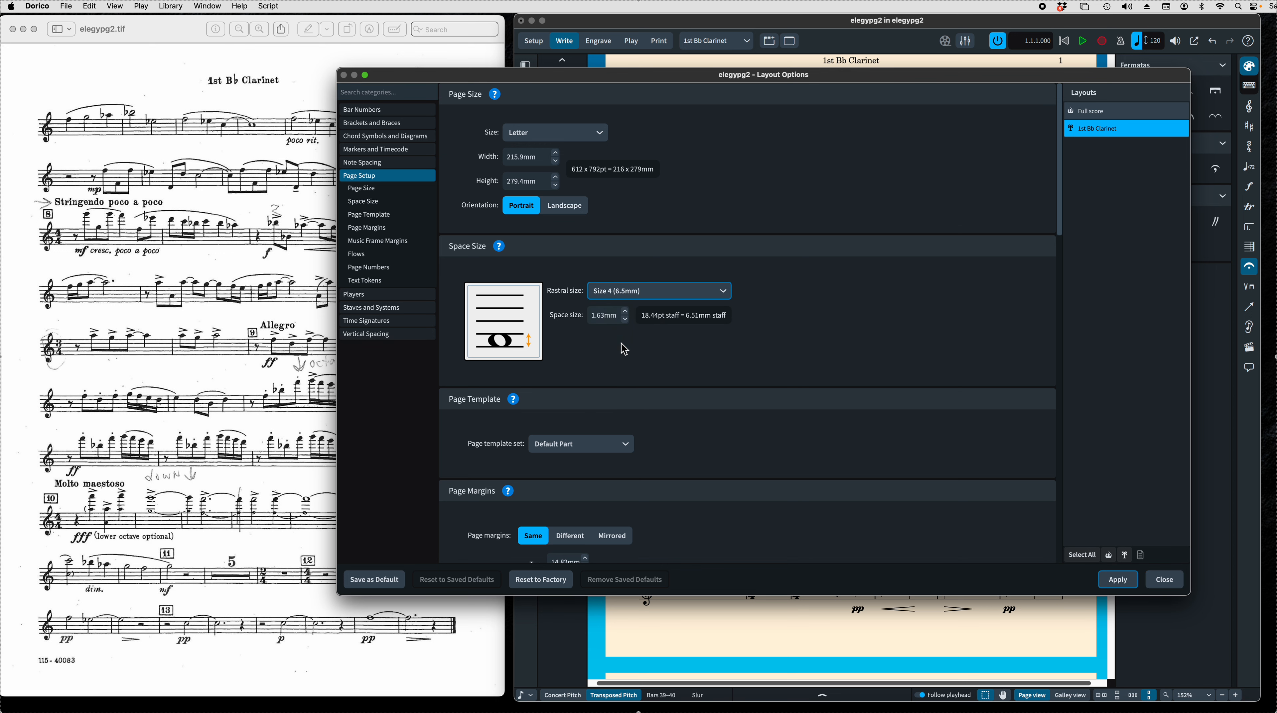
pyautogui.click(1117, 580)
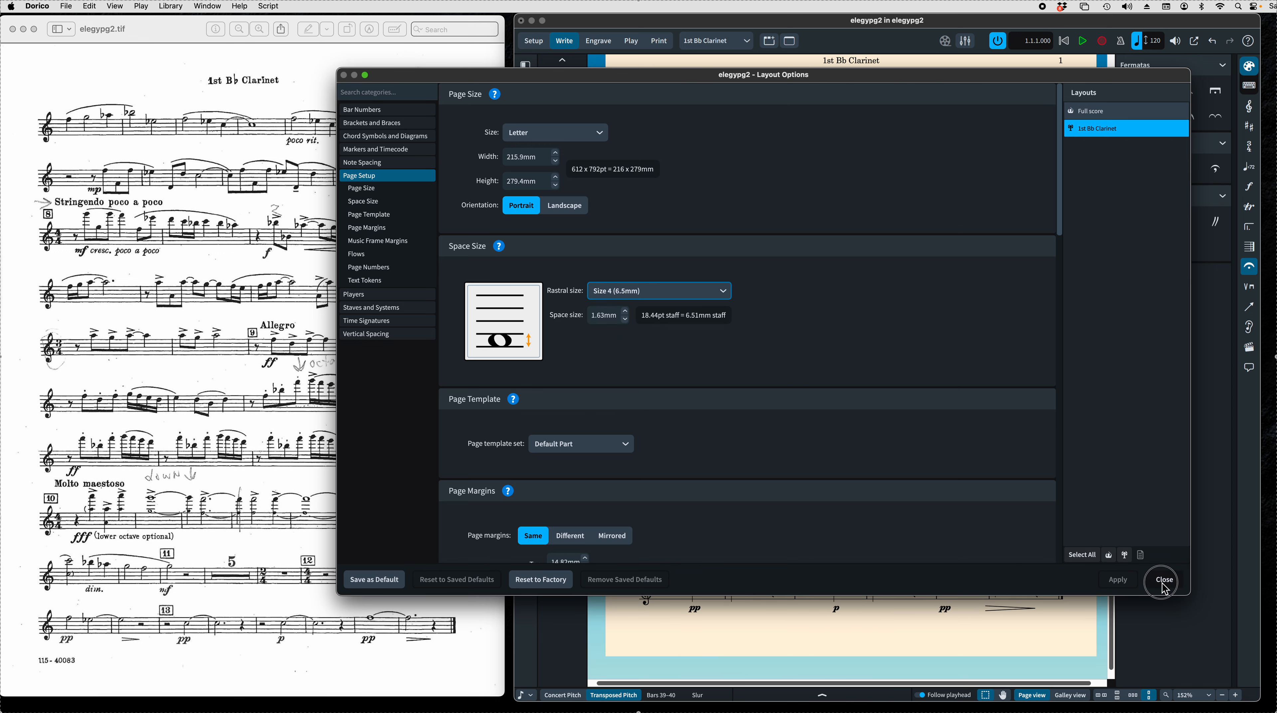
pyautogui.click(1161, 582)
pyautogui.scroll(2, 1117, 509)
pyautogui.scroll(-2, 1108, 502)
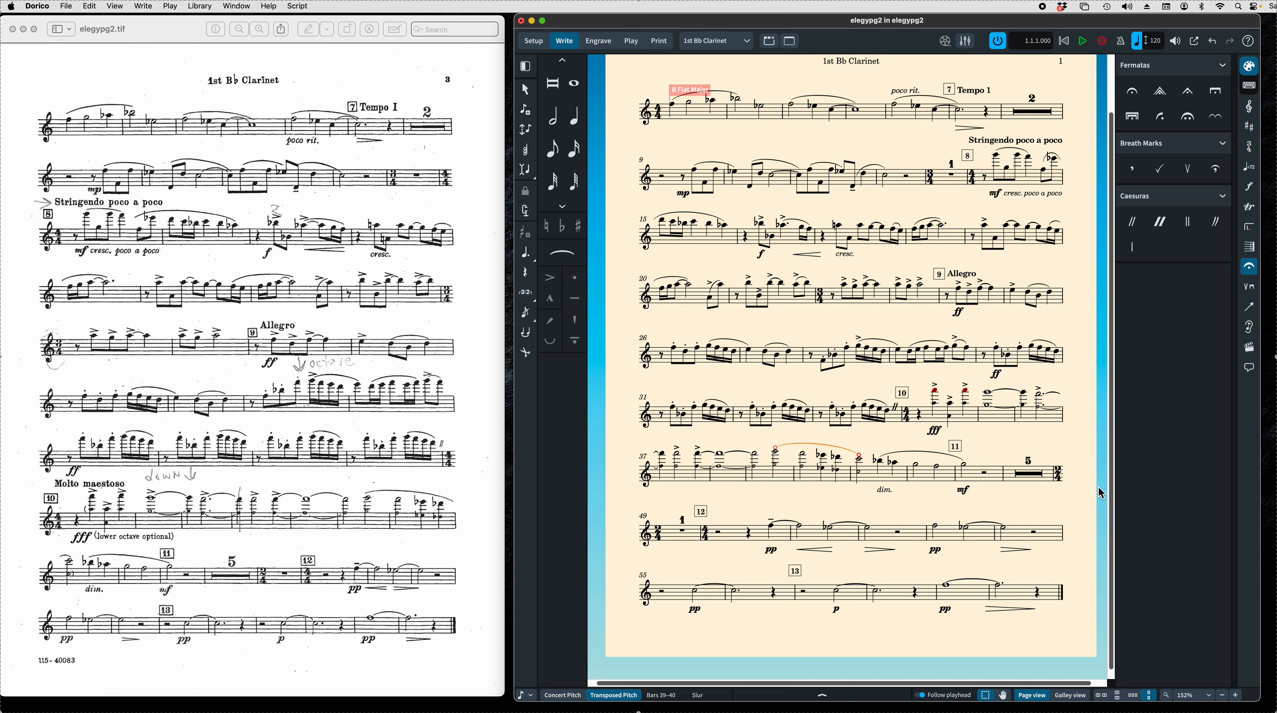
pyautogui.scroll(1, 827, 367)
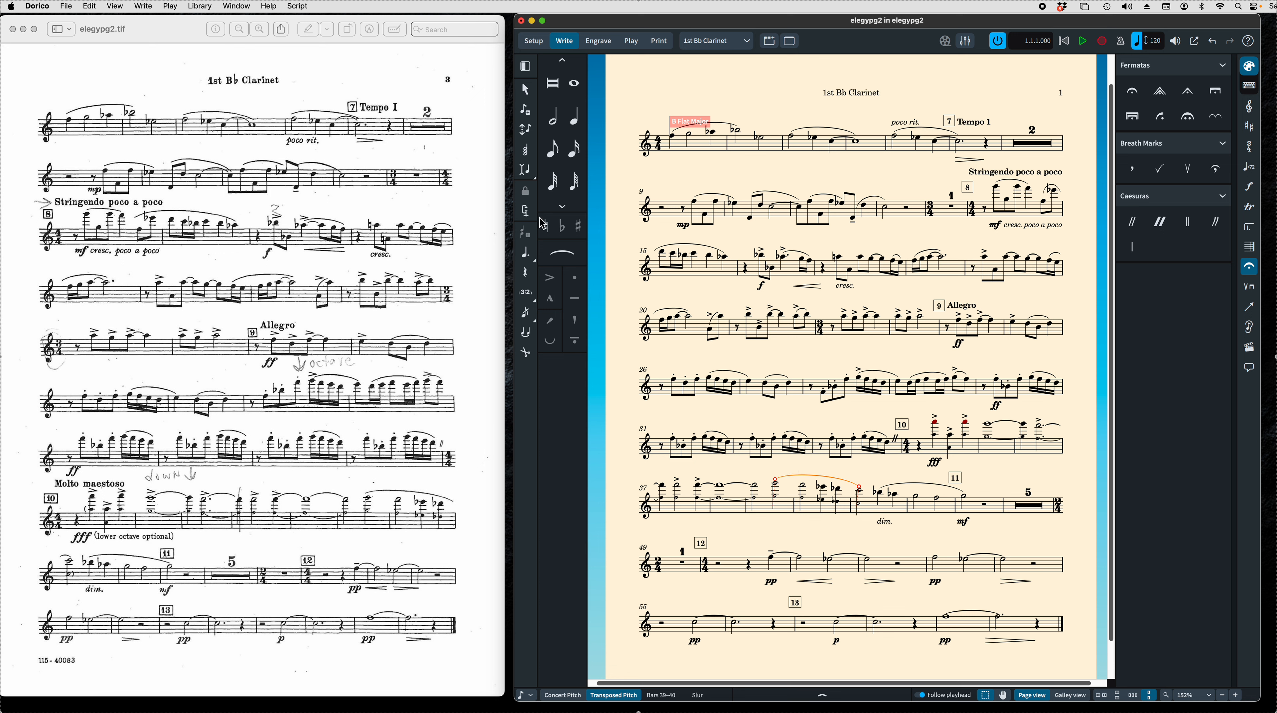
# - Switch to Engrave mode and move and widen the Dorico window so the full page width shows beside the scan
pyautogui.moveTo(602, 25); pyautogui.dragTo(597, 25)
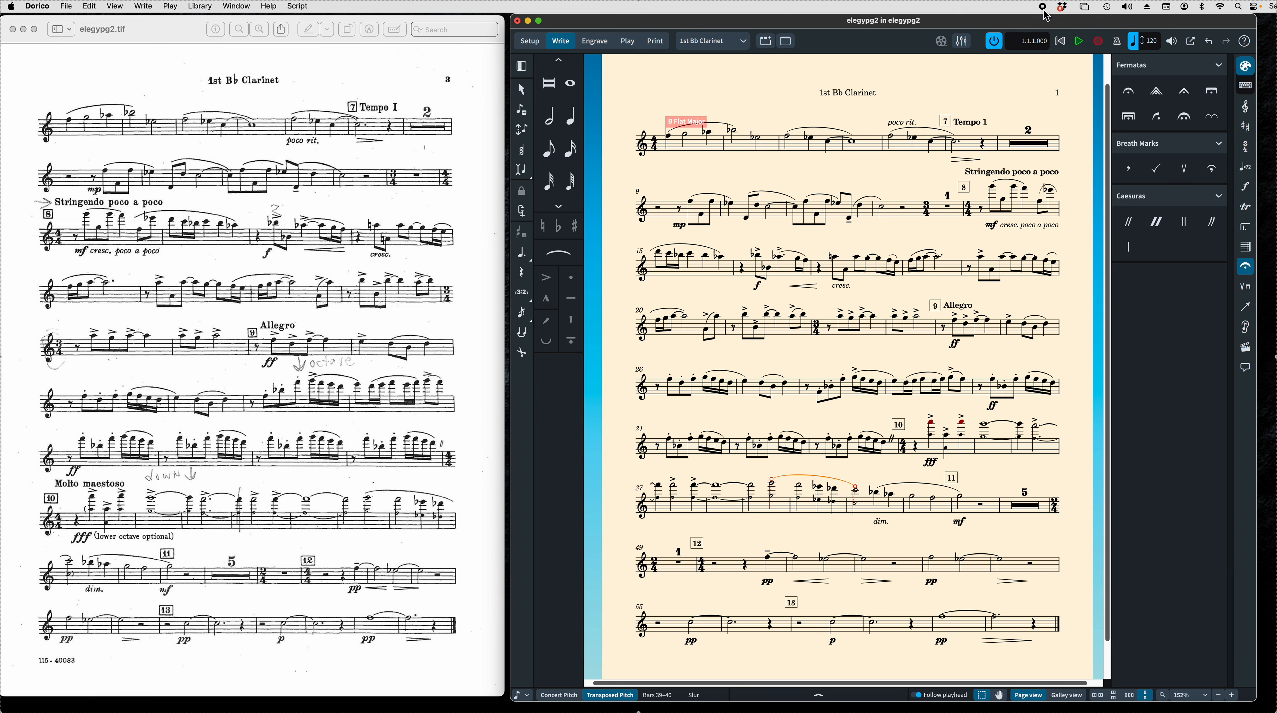
pyautogui.click(595, 41)
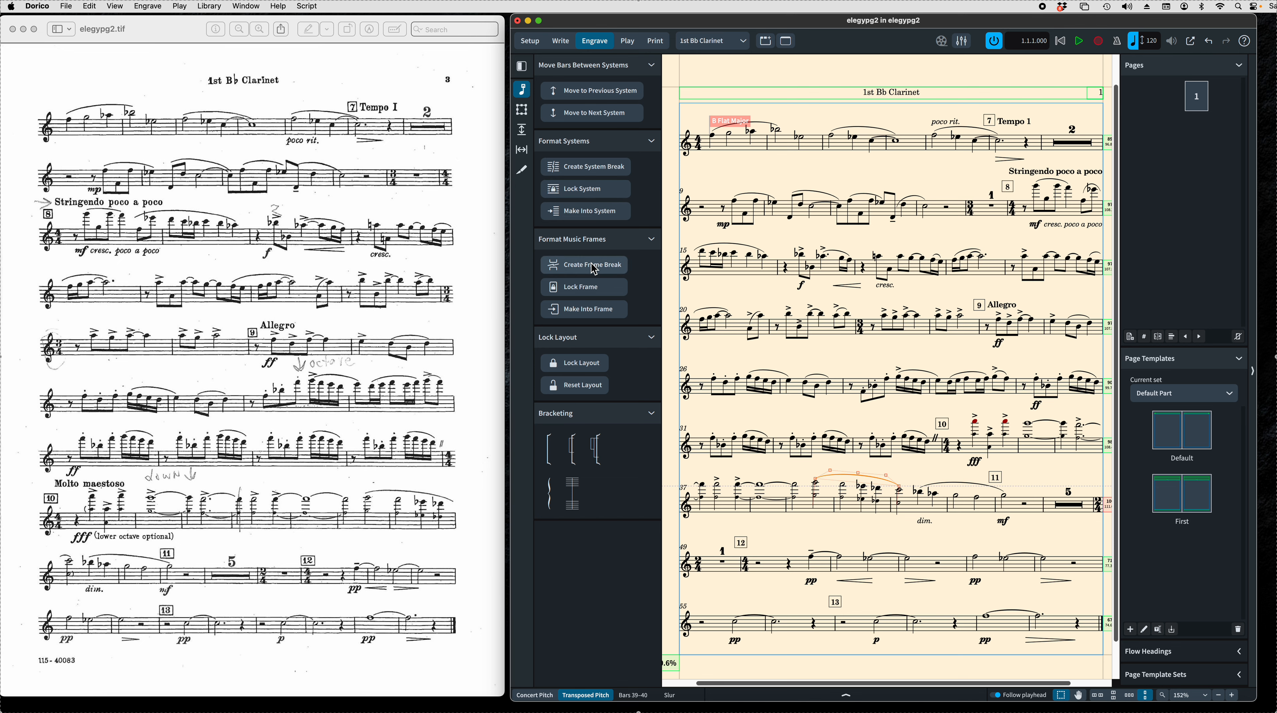
pyautogui.moveTo(677, 22); pyautogui.dragTo(655, 24)
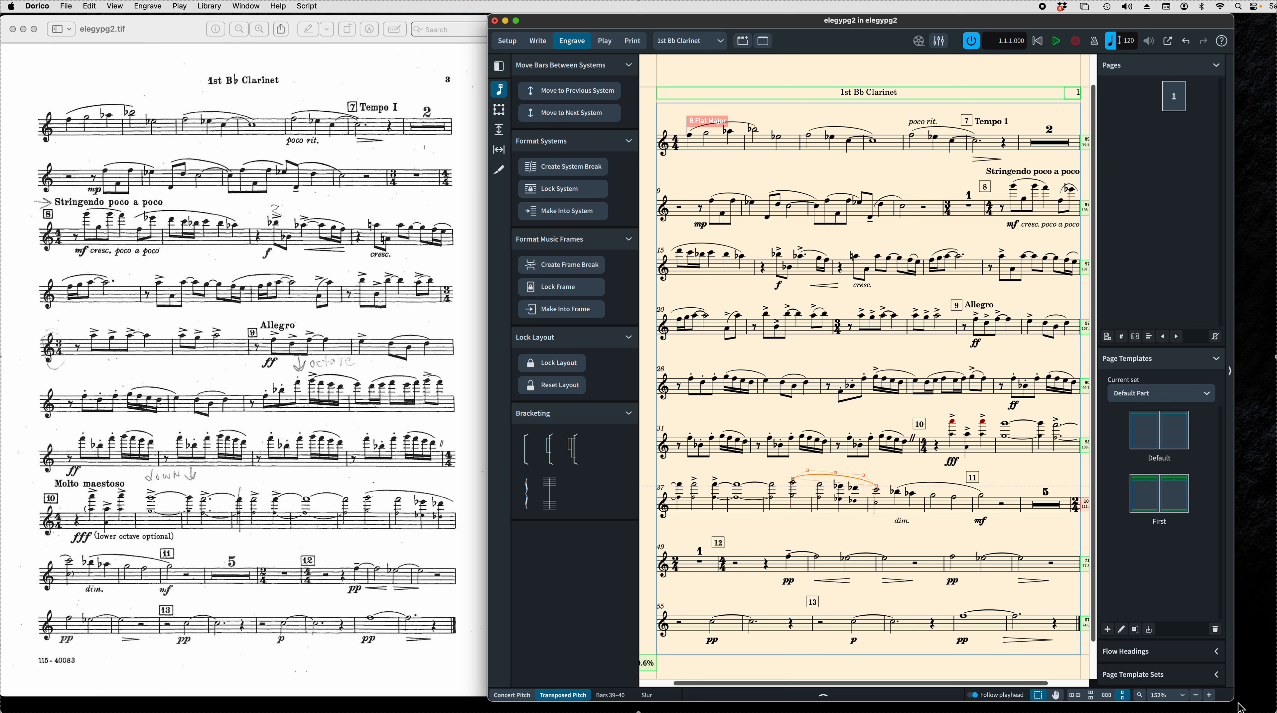
pyautogui.moveTo(1233, 701); pyautogui.dragTo(1276, 702)
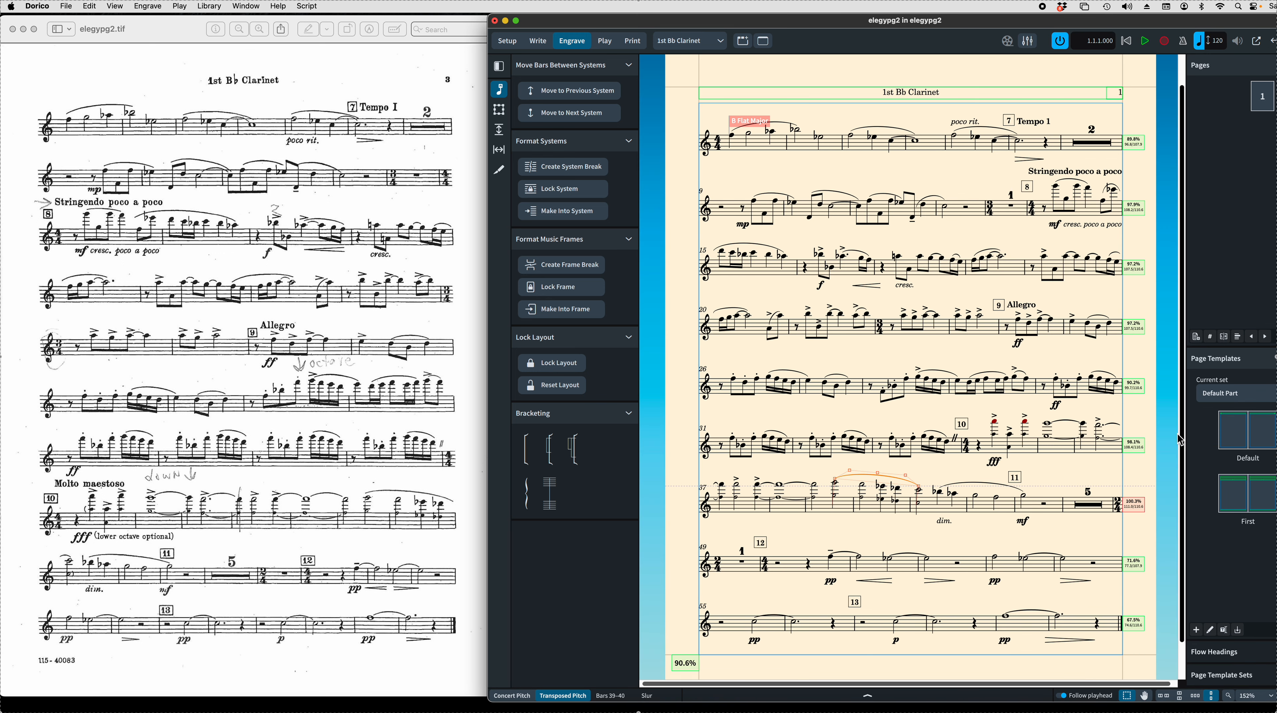
pyautogui.moveTo(685, 24); pyautogui.dragTo(657, 29)
pyautogui.moveTo(1276, 704); pyautogui.dragTo(1276, 701)
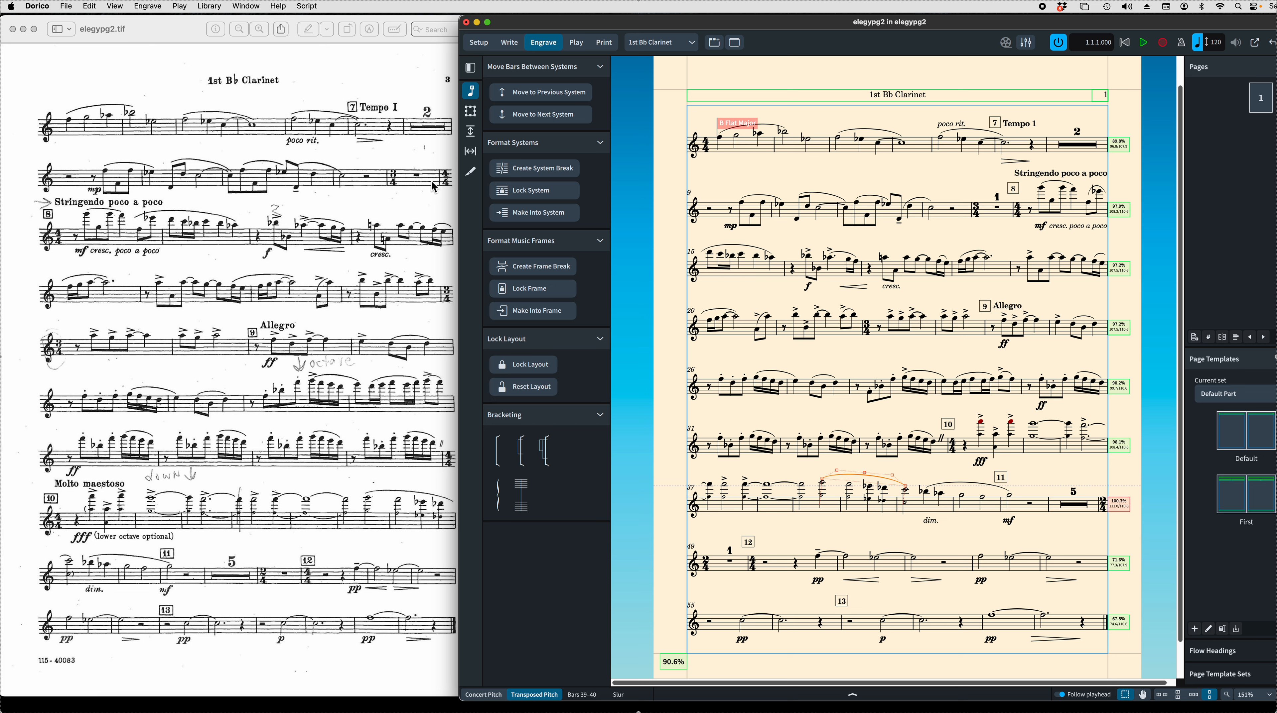
# - Move bar 14, at rehearsal mark 8, to the next system so it begins a new line
pyautogui.click(1031, 212)
pyautogui.click(1017, 214)
pyautogui.click(557, 116)
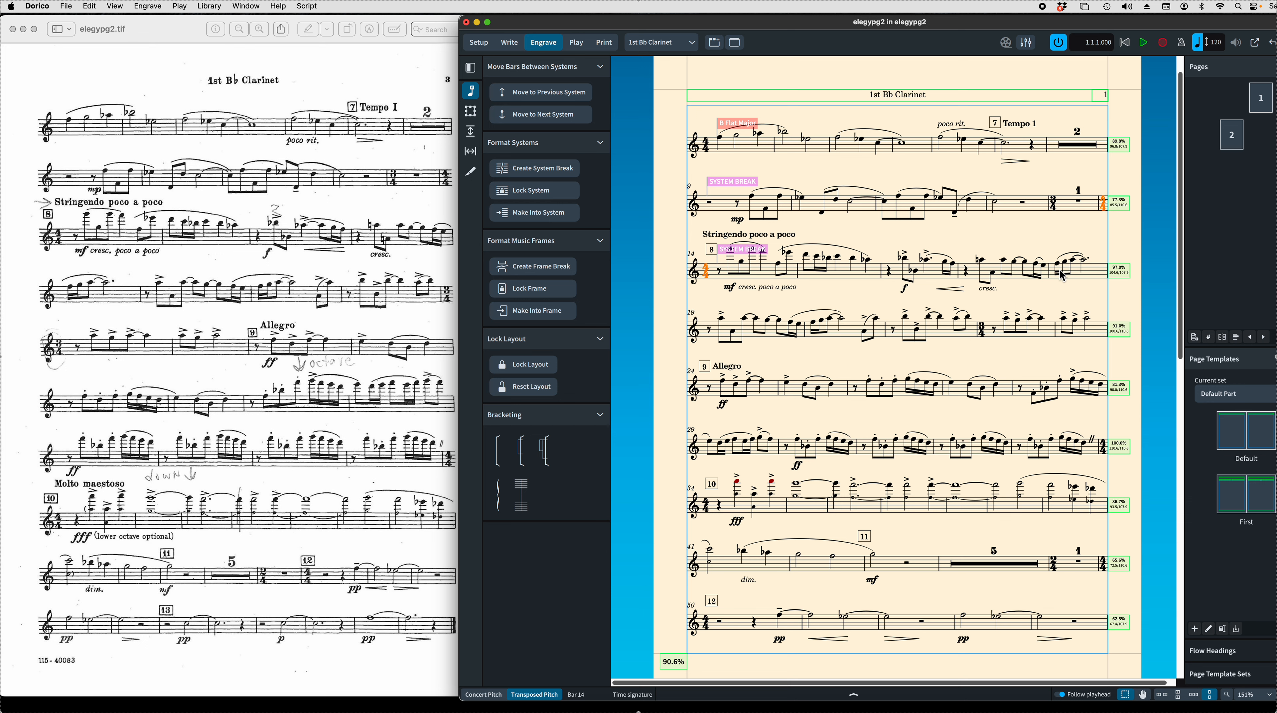
# - In Write mode, delete the stray short slur late in bar 17 and start the bar 18 slur from the E flat in bar 17
pyautogui.click(1044, 258)
pyautogui.click(1048, 260)
pyautogui.click(1040, 259)
pyautogui.click(1042, 264)
pyautogui.click(1044, 266)
pyautogui.click(1044, 264)
pyautogui.click(1045, 265)
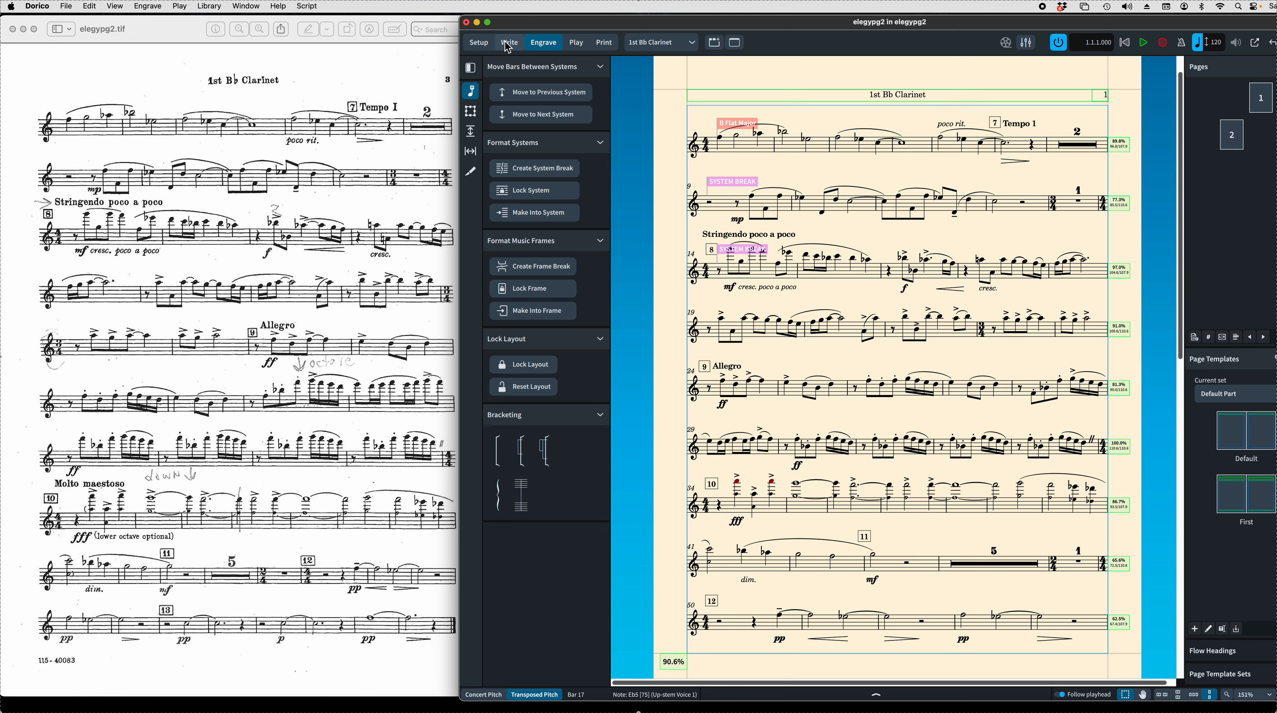
pyautogui.click(513, 47)
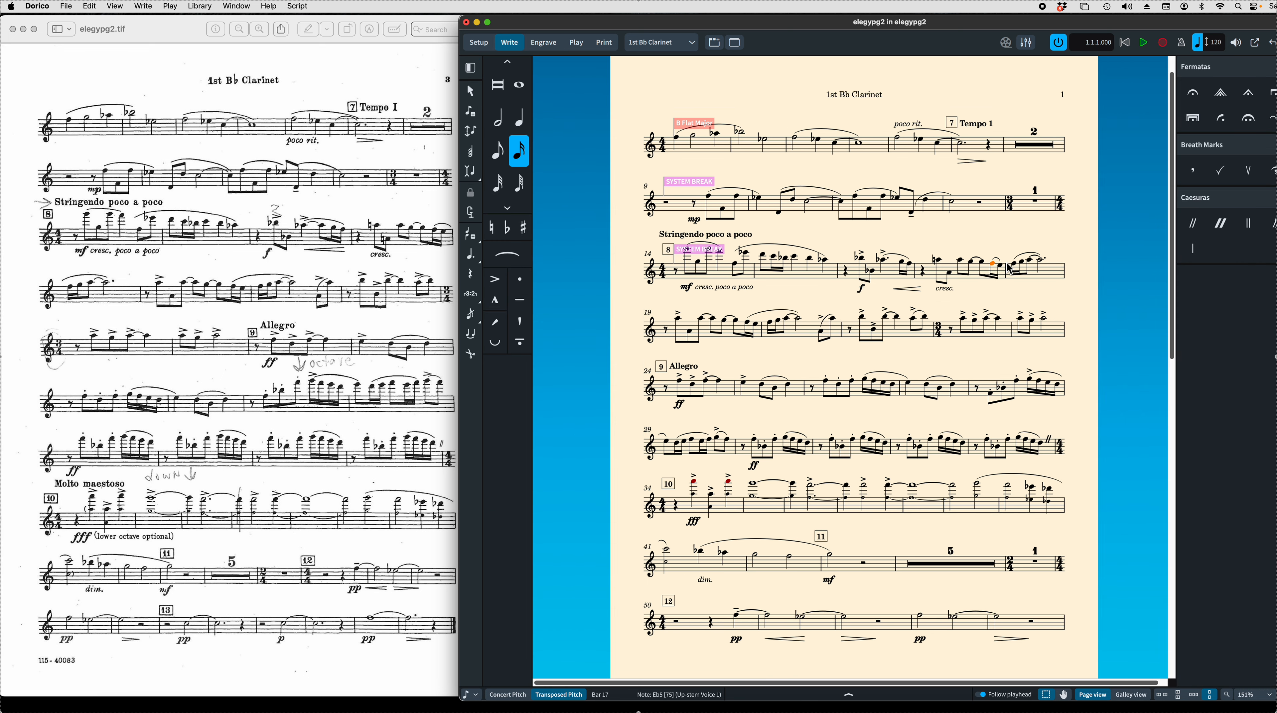
pyautogui.click(1001, 266)
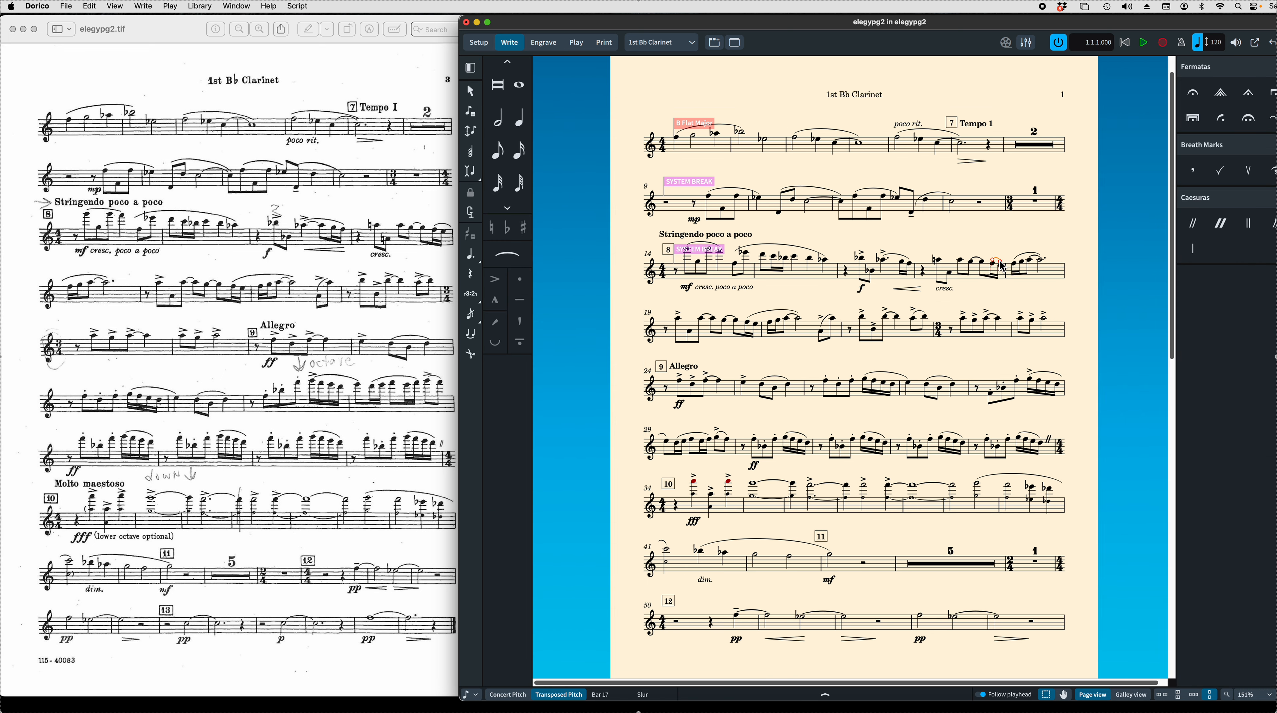
pyautogui.press('Delete')
pyautogui.click(1027, 252)
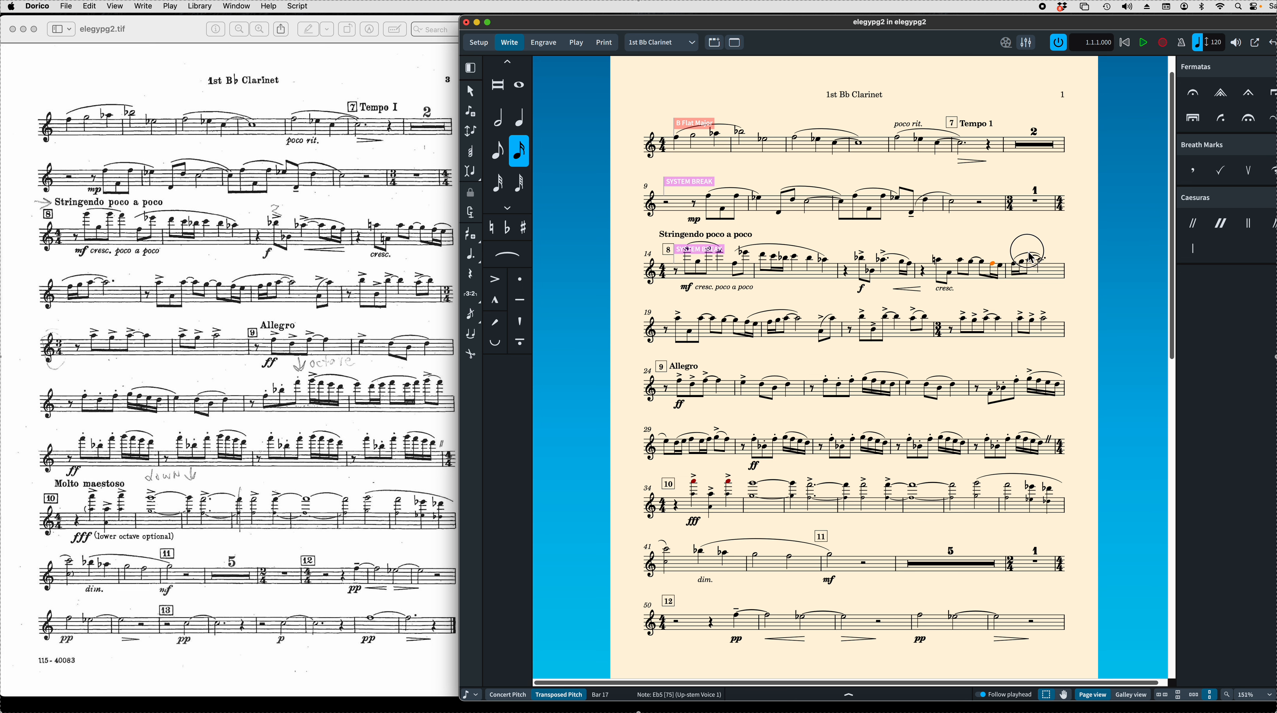
pyautogui.moveTo(1016, 260)
pyautogui.mouseDown()
pyautogui.moveTo(991, 261)
pyautogui.moveTo(1012, 237)
pyautogui.mouseUp()
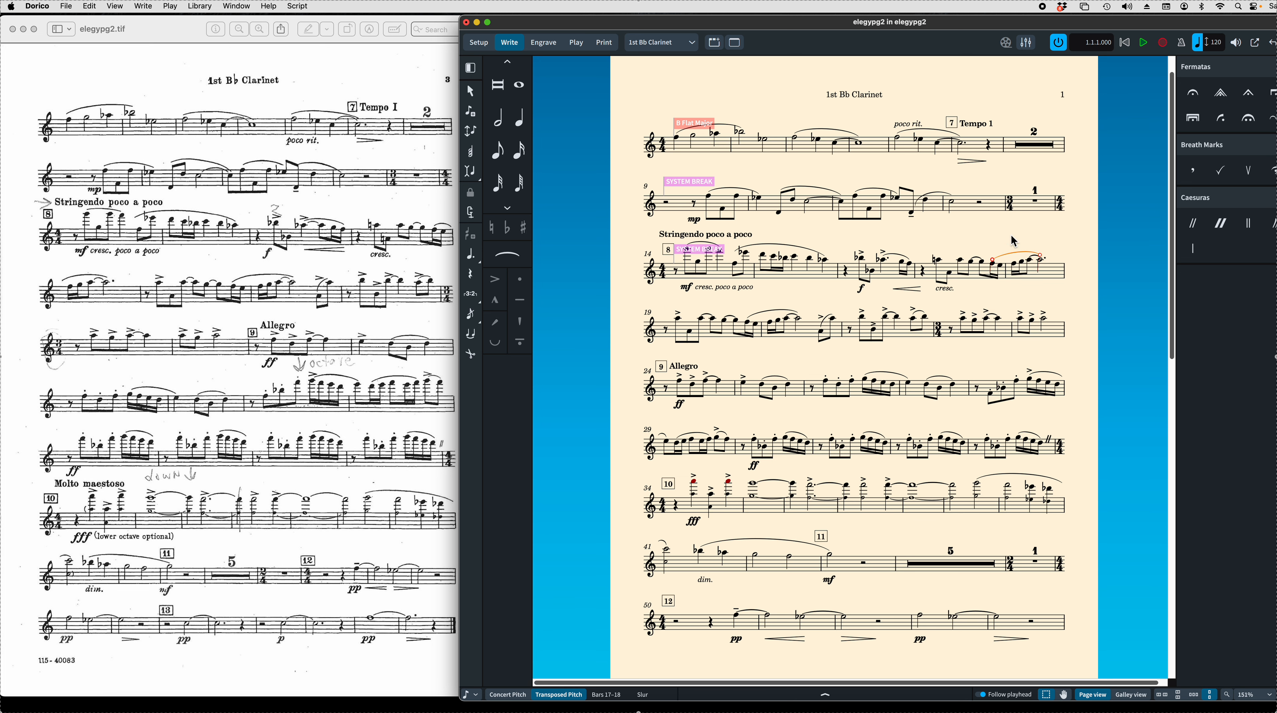
# - Return to Engrave mode and move bar 18 to the next system to match the scan
pyautogui.click(544, 43)
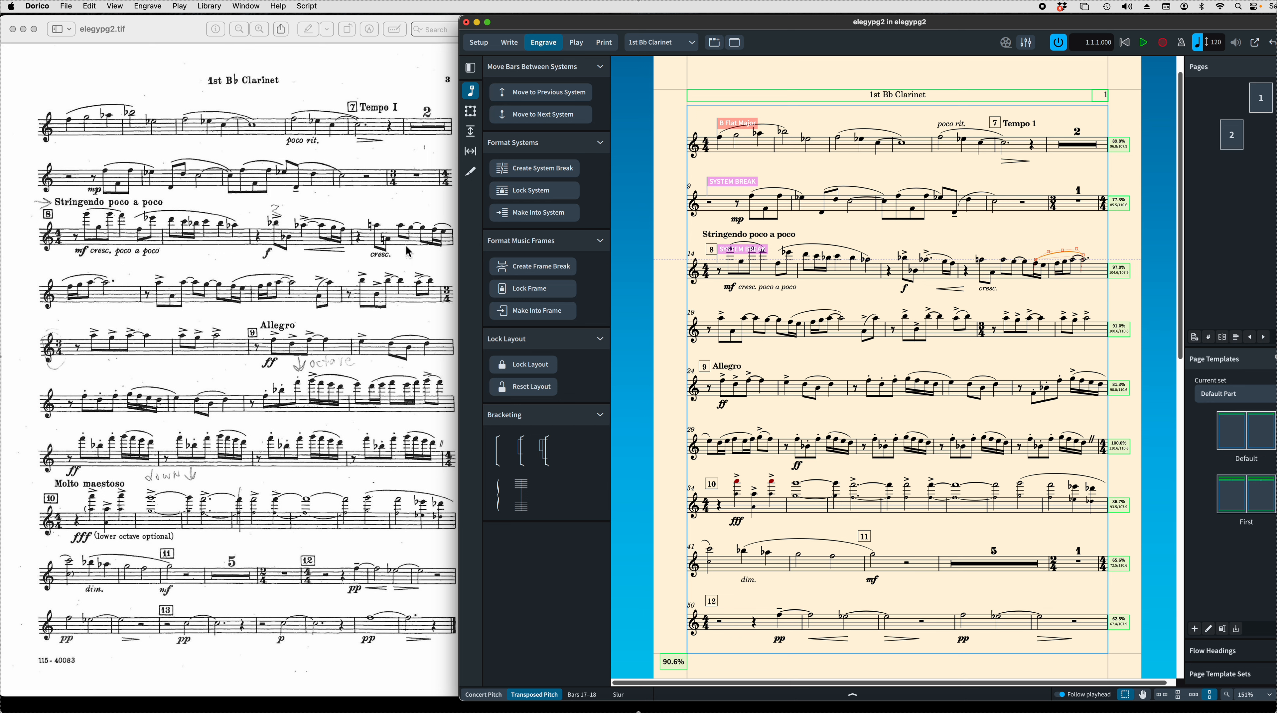
pyautogui.click(1056, 276)
pyautogui.click(1048, 272)
pyautogui.click(564, 116)
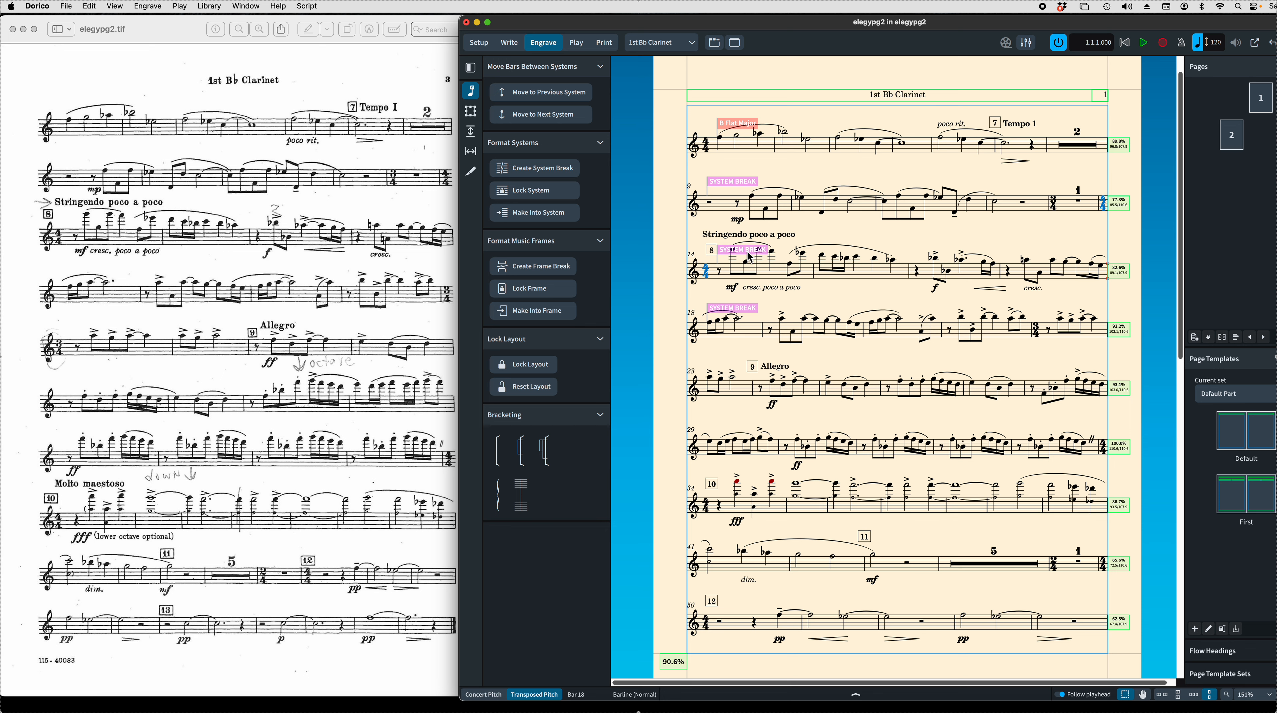
pyautogui.click(114, 6)
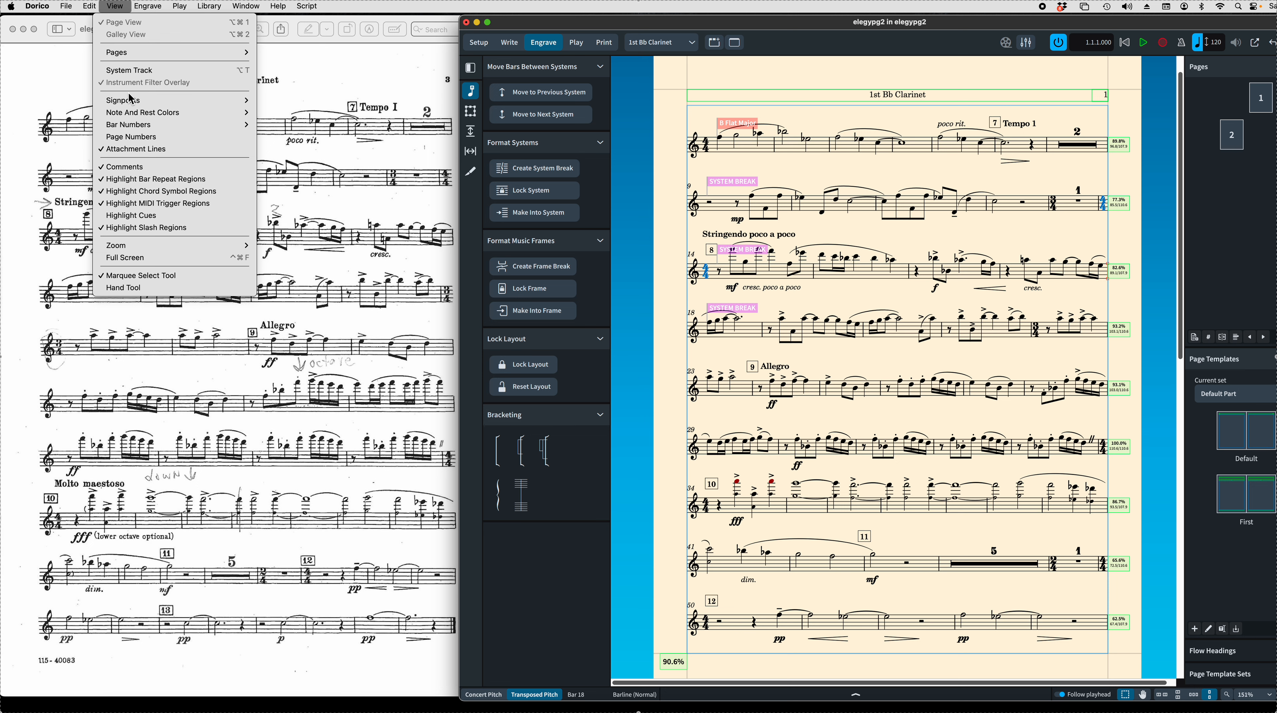
pyautogui.click(720, 28)
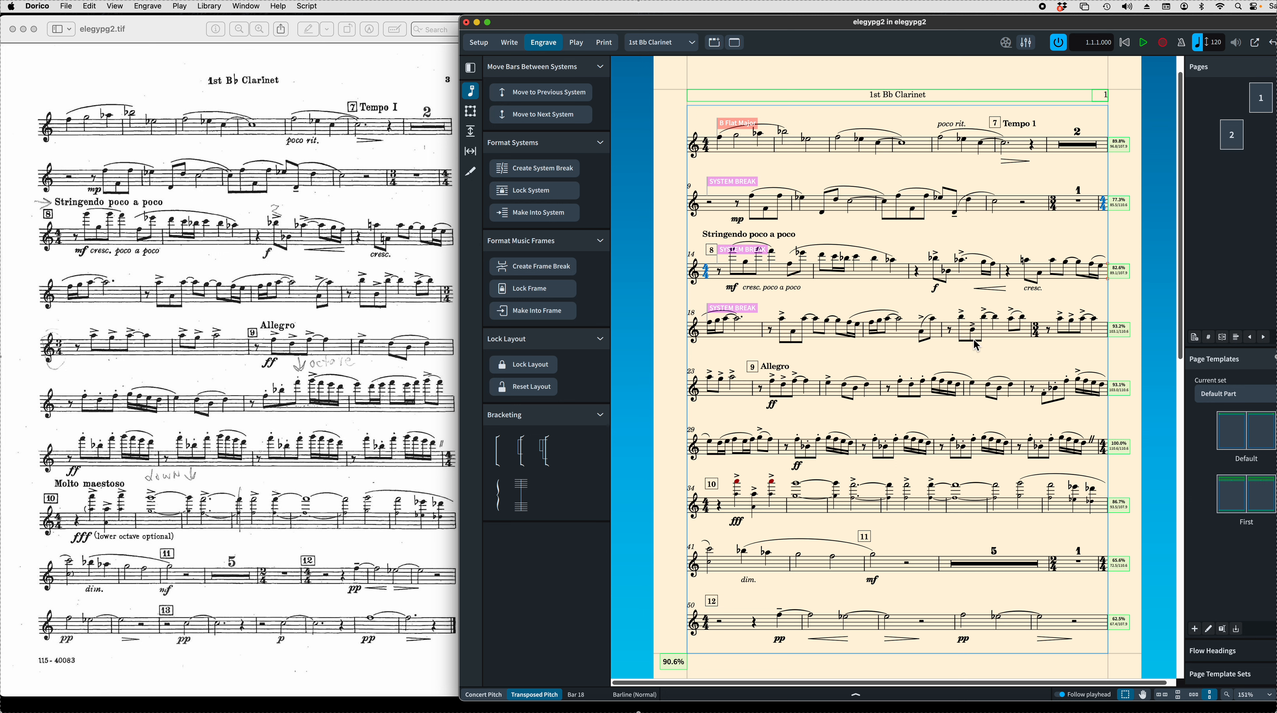
# - Move bars 22 and 26 to the next system so that each begins its own line as in the scan
pyautogui.click(1048, 332)
pyautogui.click(531, 117)
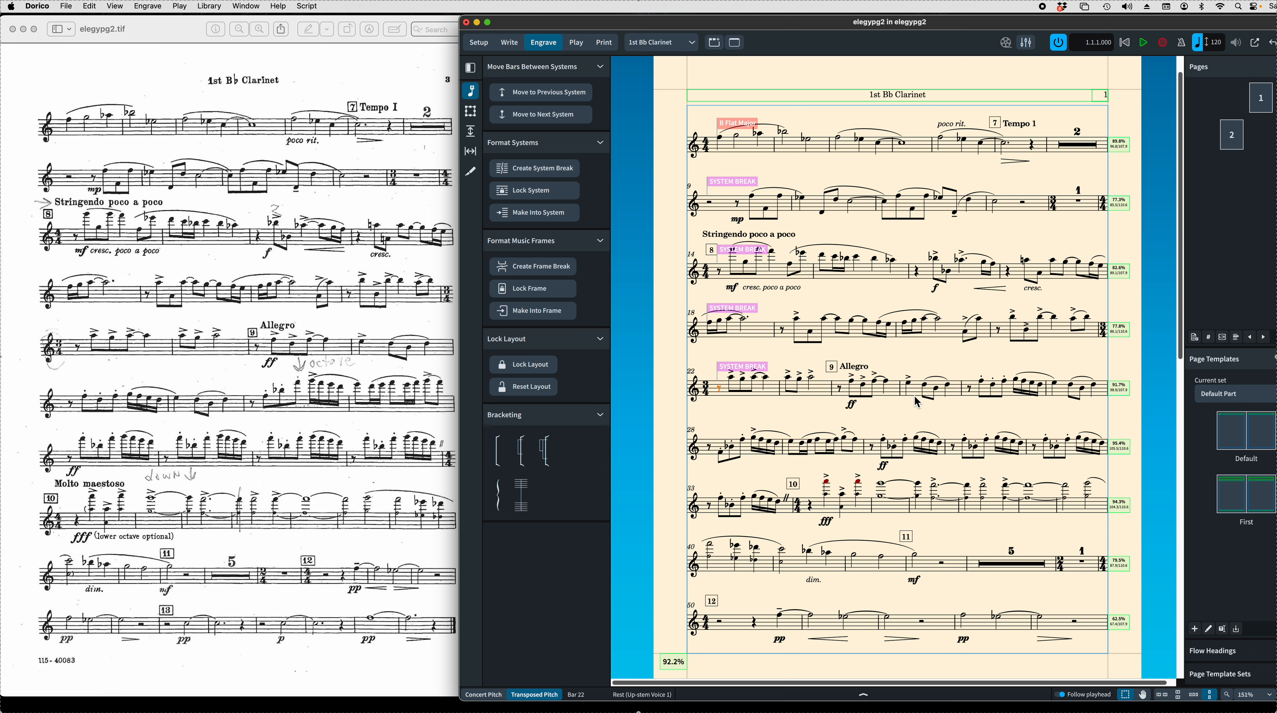
pyautogui.click(972, 393)
pyautogui.click(540, 114)
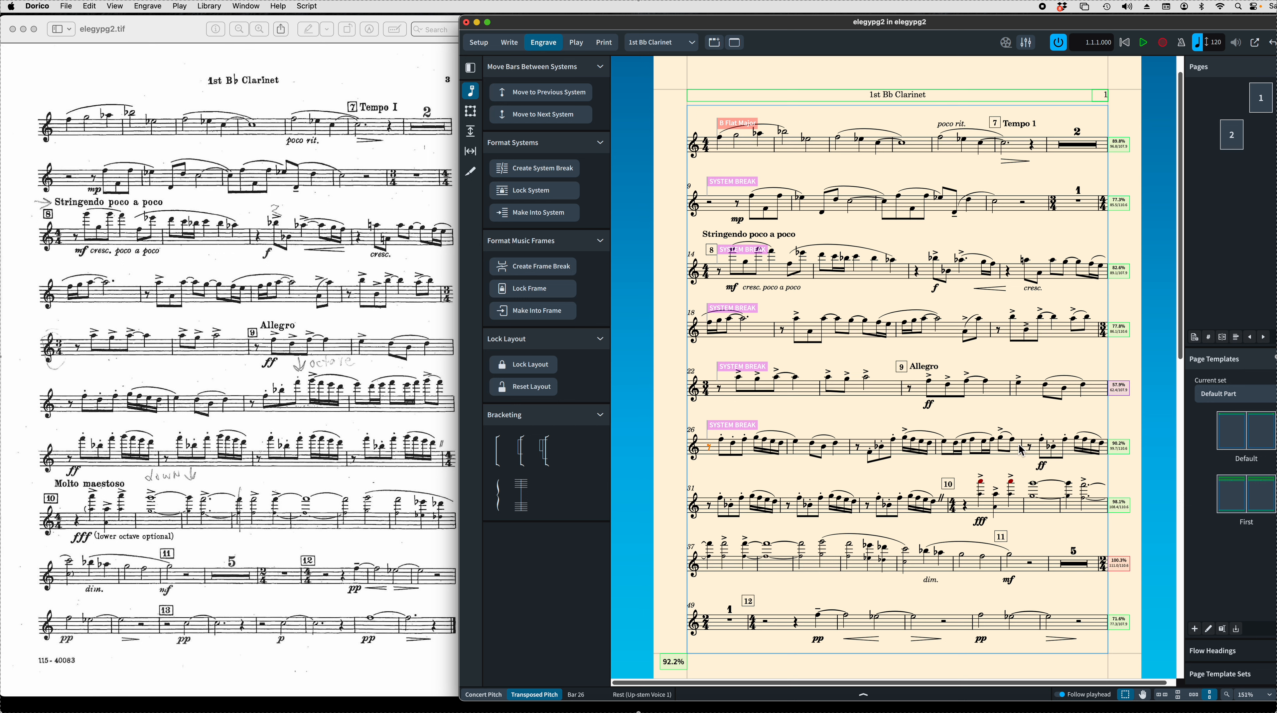
# - Move bars 30 and 34 to the next system so each begins a new line, and check the resulting page layout
pyautogui.click(1029, 452)
pyautogui.click(520, 122)
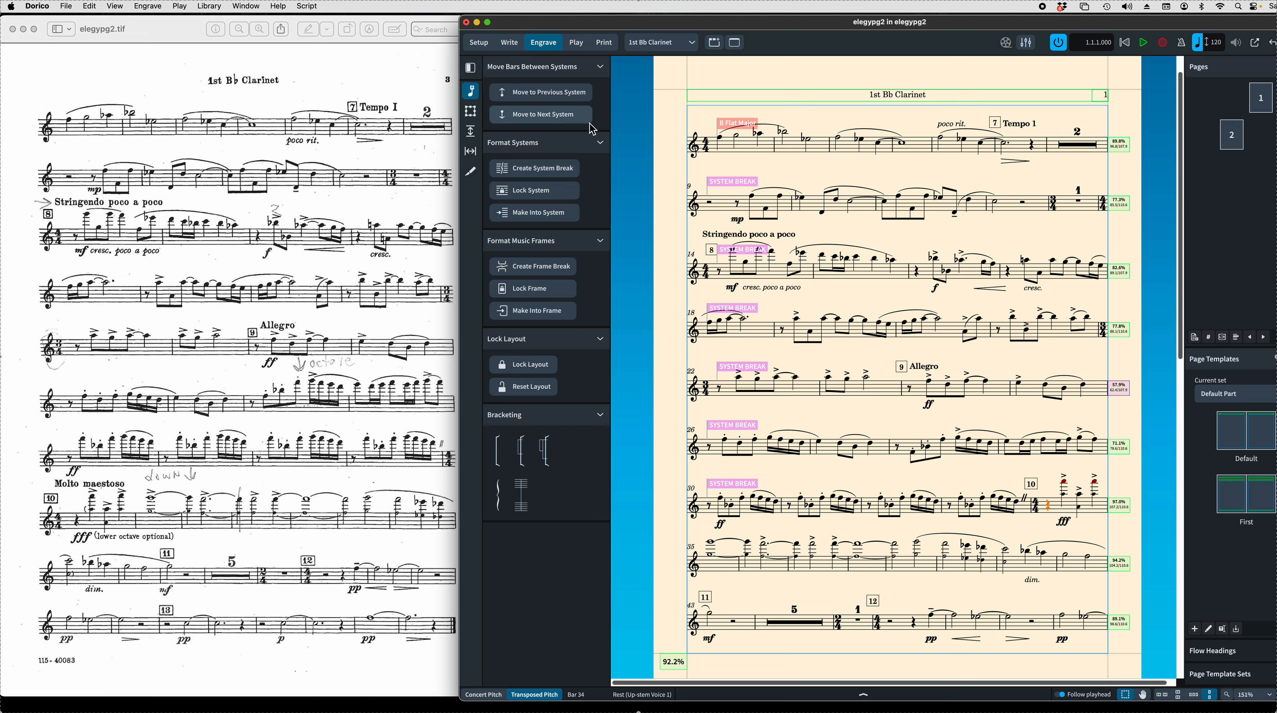
pyautogui.click(542, 116)
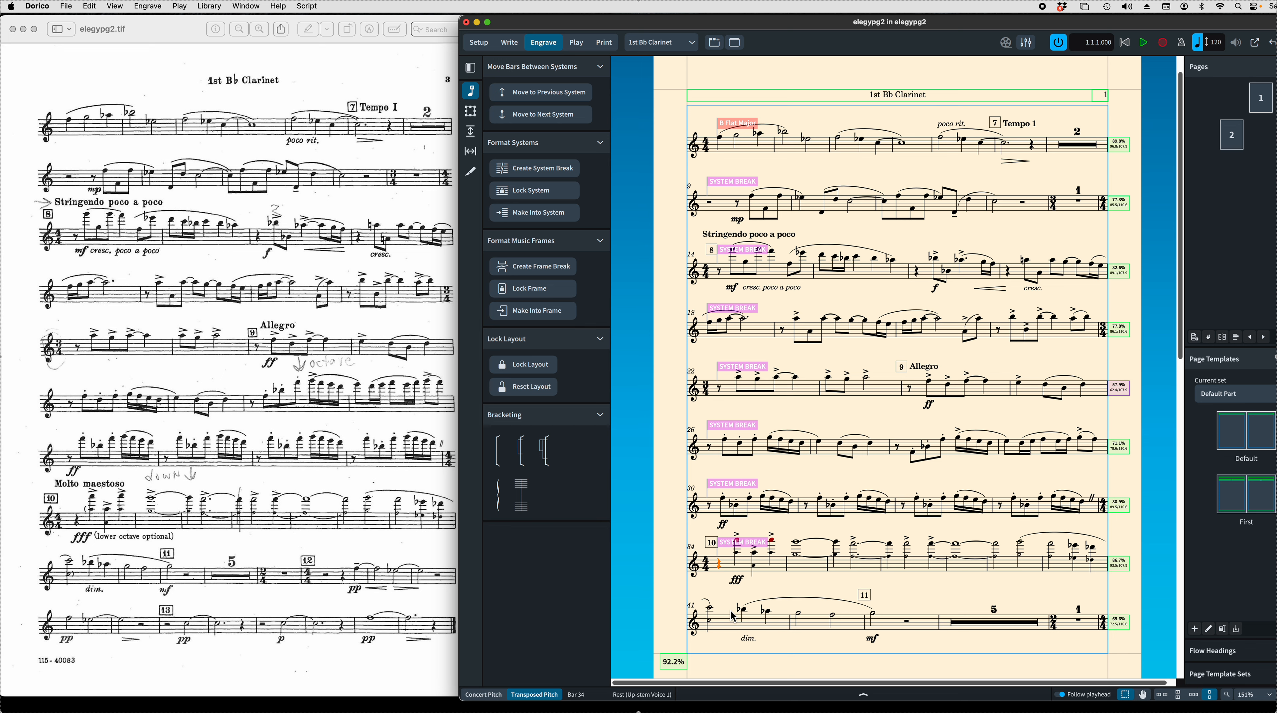
pyautogui.scroll(-5, 732, 616)
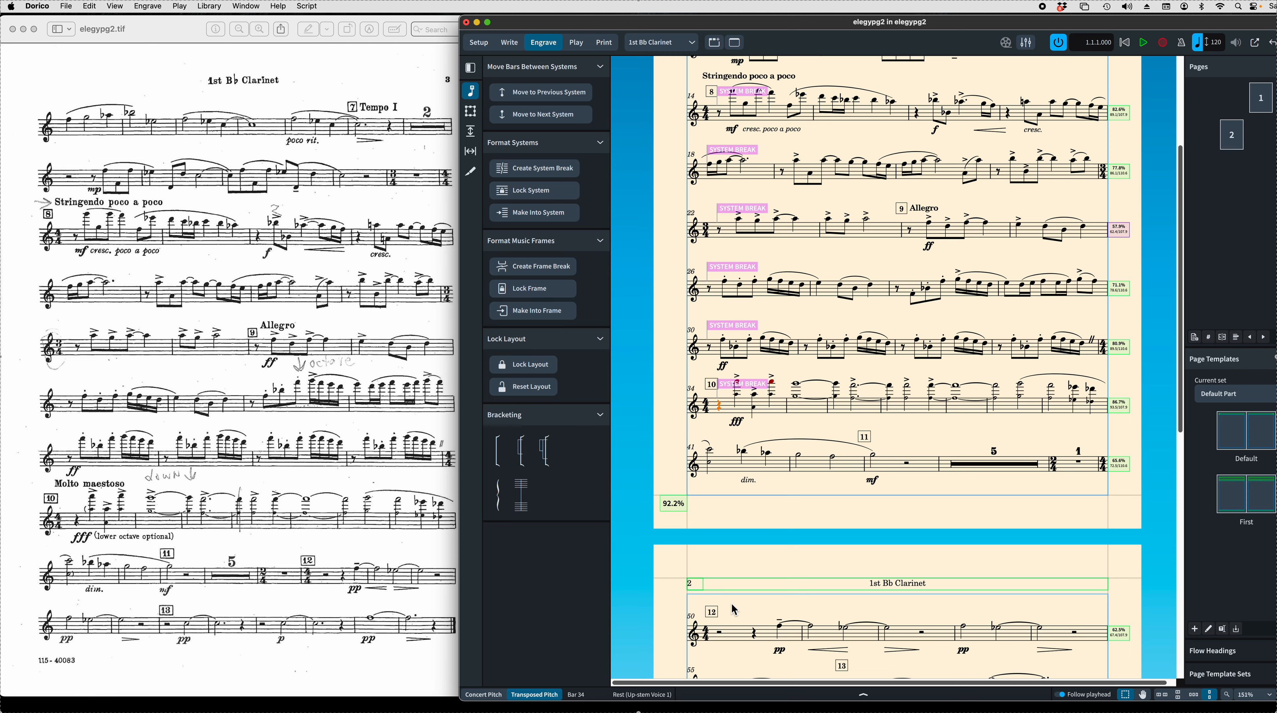
pyautogui.scroll(6, 732, 610)
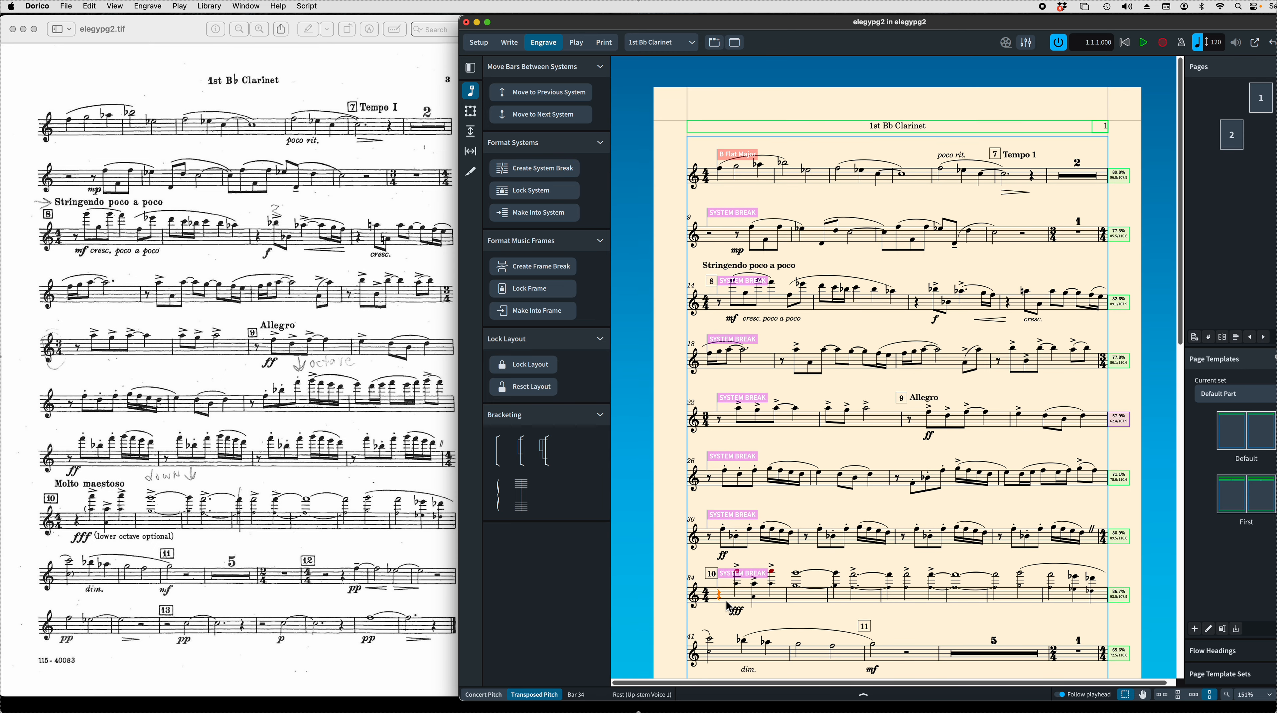
pyautogui.scroll(-3, 730, 605)
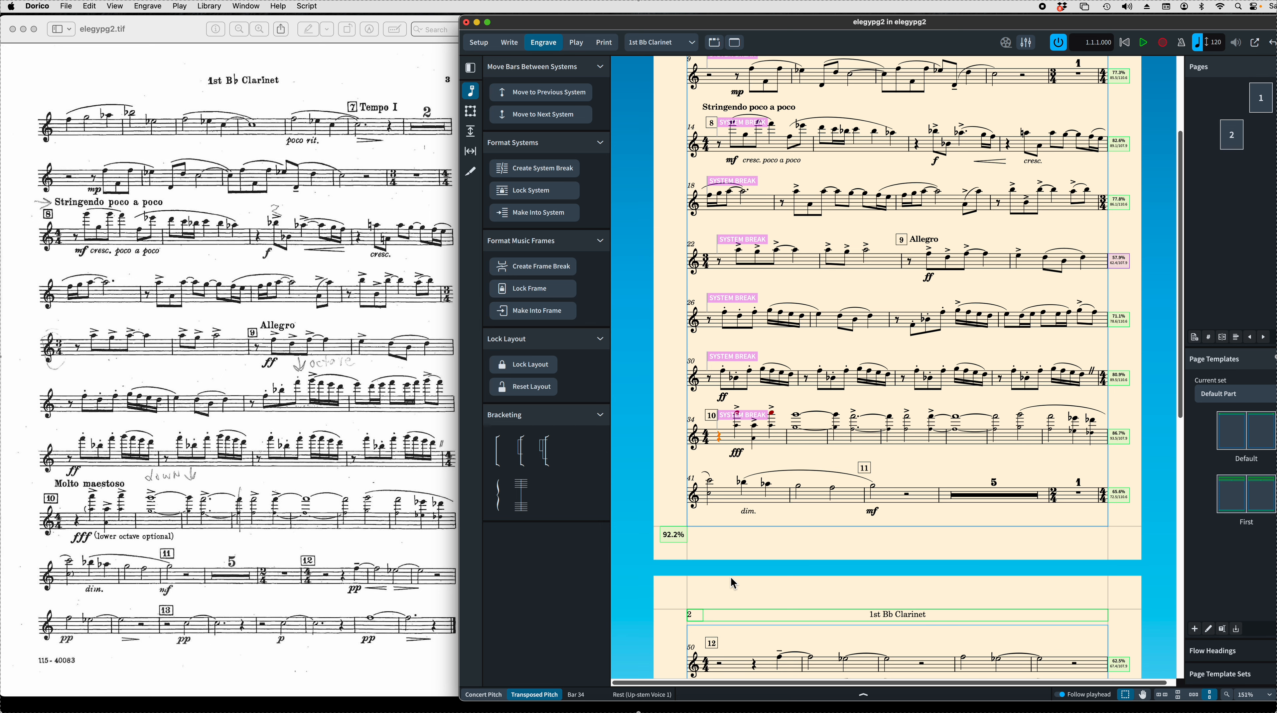
# - Move bars 50, 51 and 52 up to the previous system so the last line begins at bar 53 as in the scan
pyautogui.scroll(-3, 730, 577)
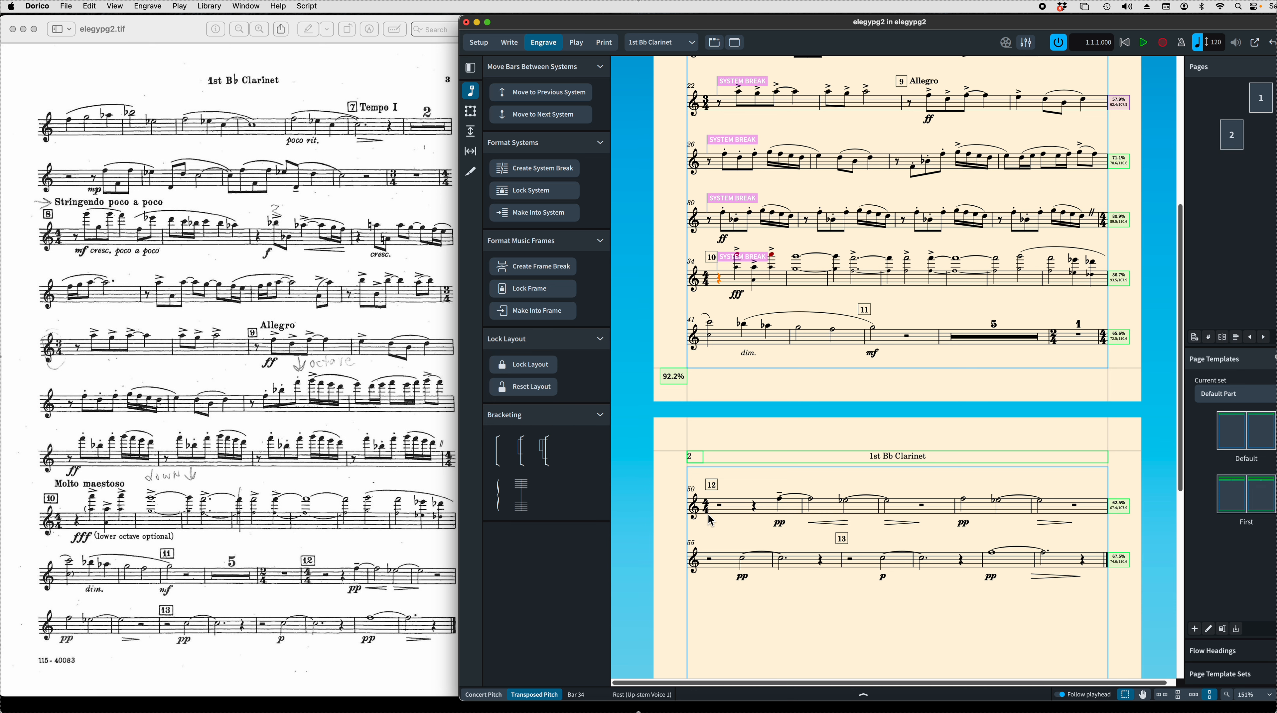
pyautogui.scroll(2, 811, 368)
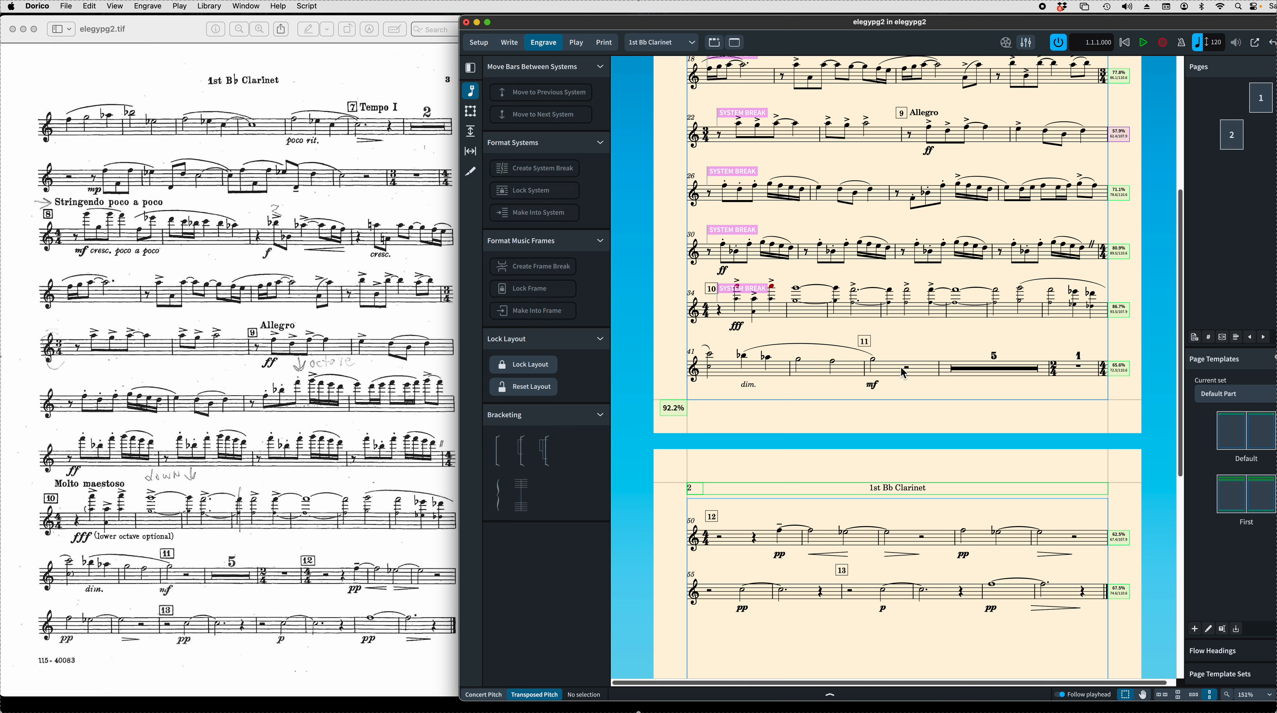
pyautogui.click(722, 543)
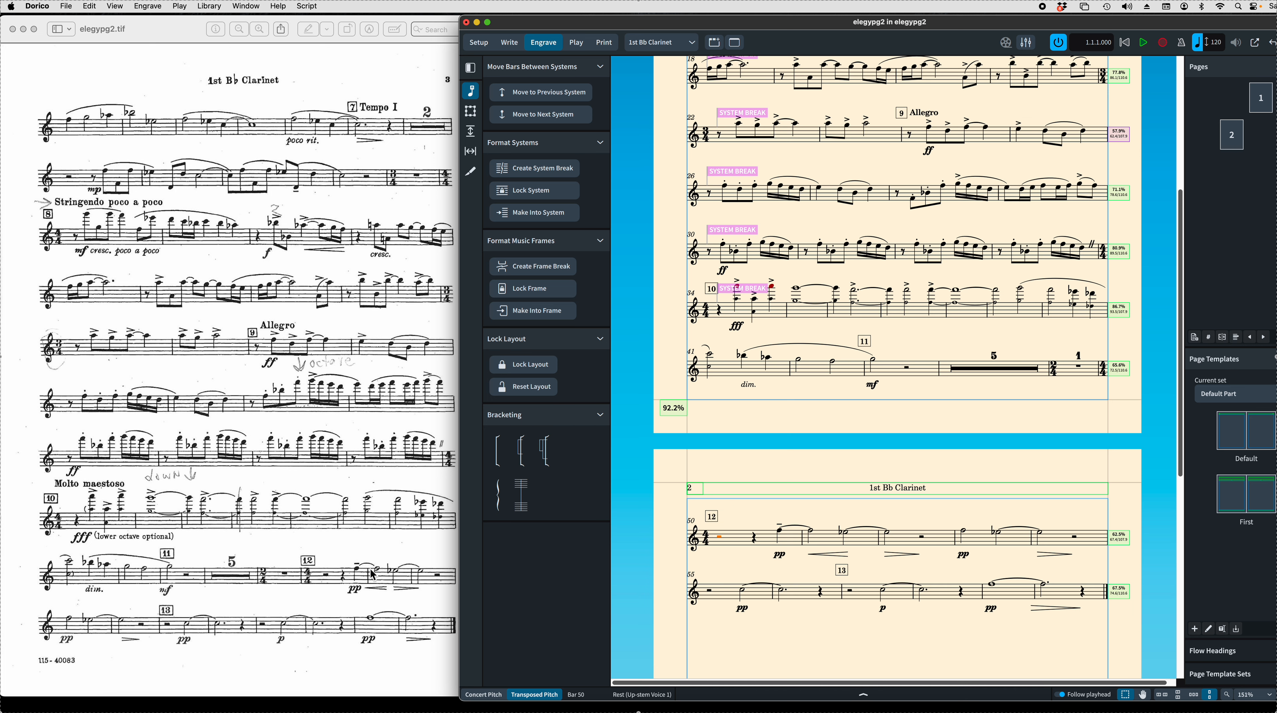
pyautogui.click(539, 99)
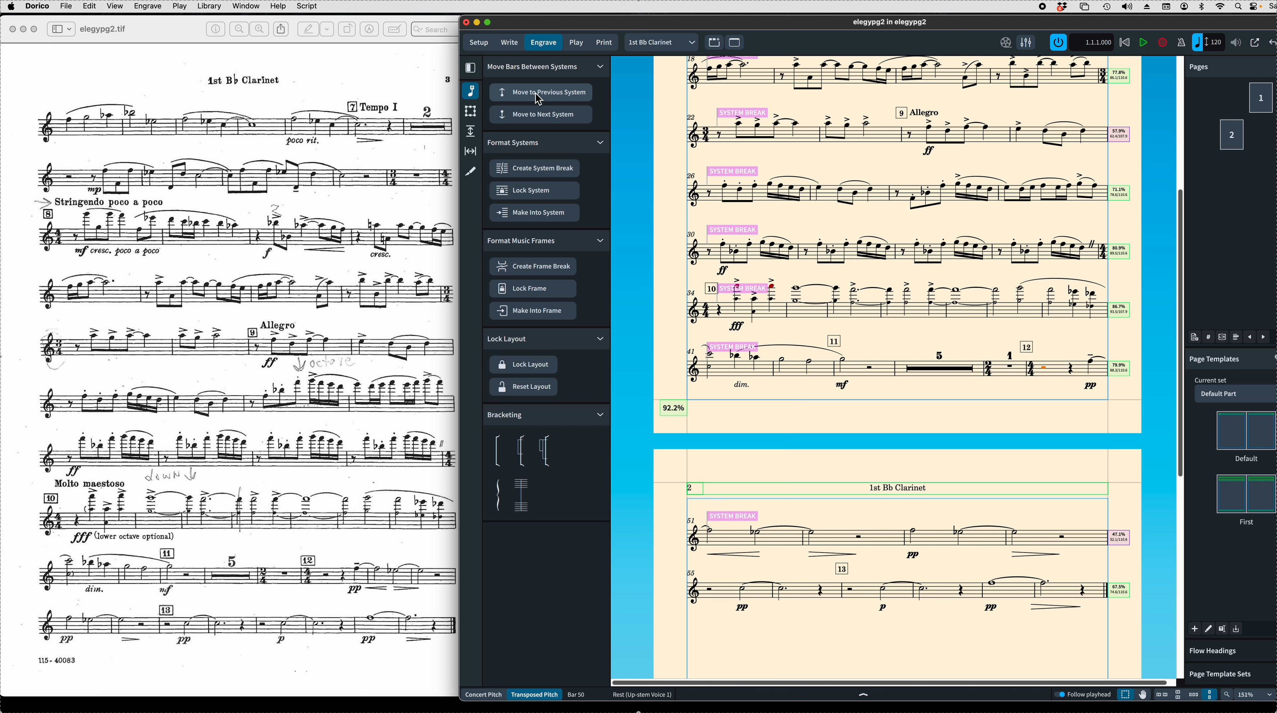
pyautogui.click(740, 548)
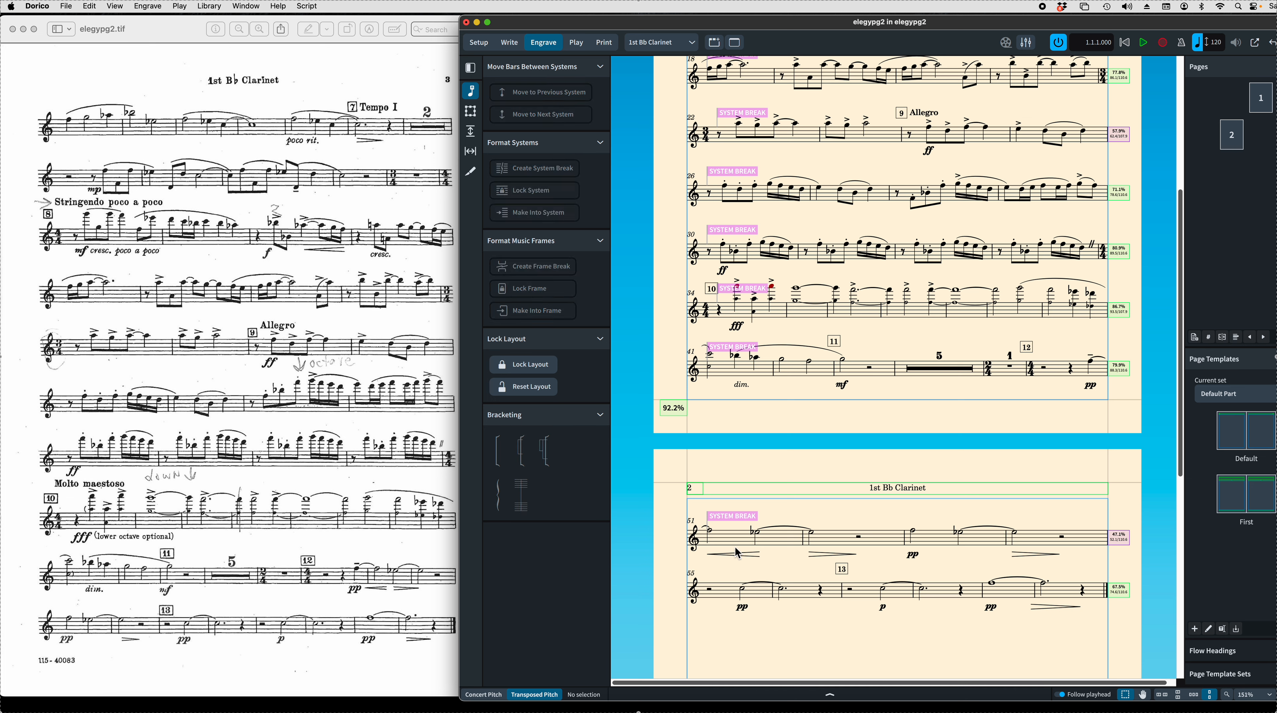
pyautogui.click(708, 530)
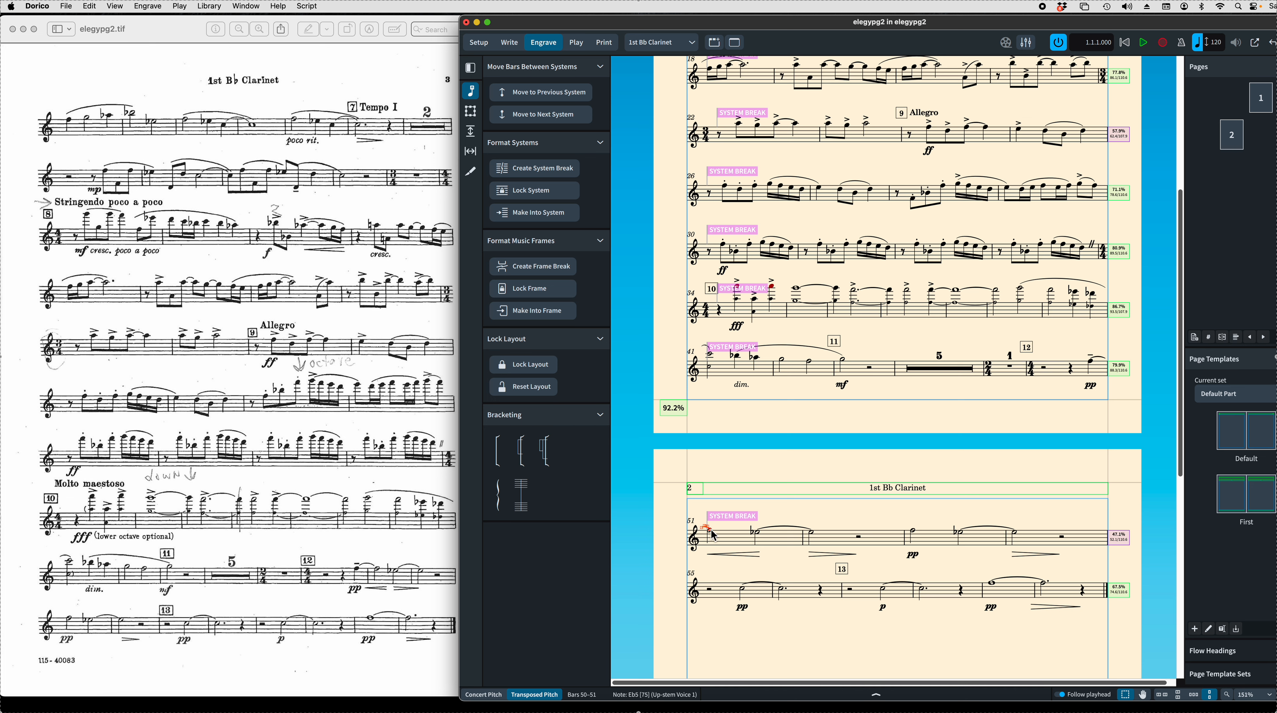
pyautogui.click(547, 94)
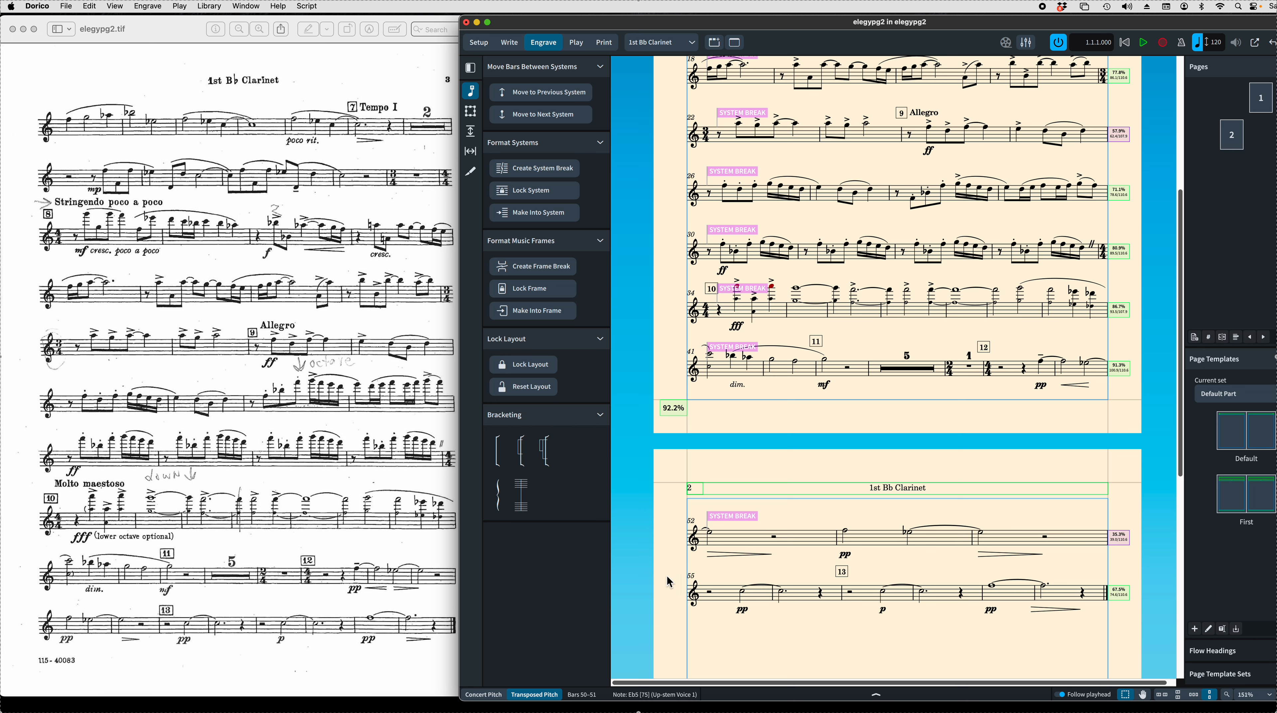
pyautogui.press('Escape')
pyautogui.click(709, 533)
pyautogui.click(549, 92)
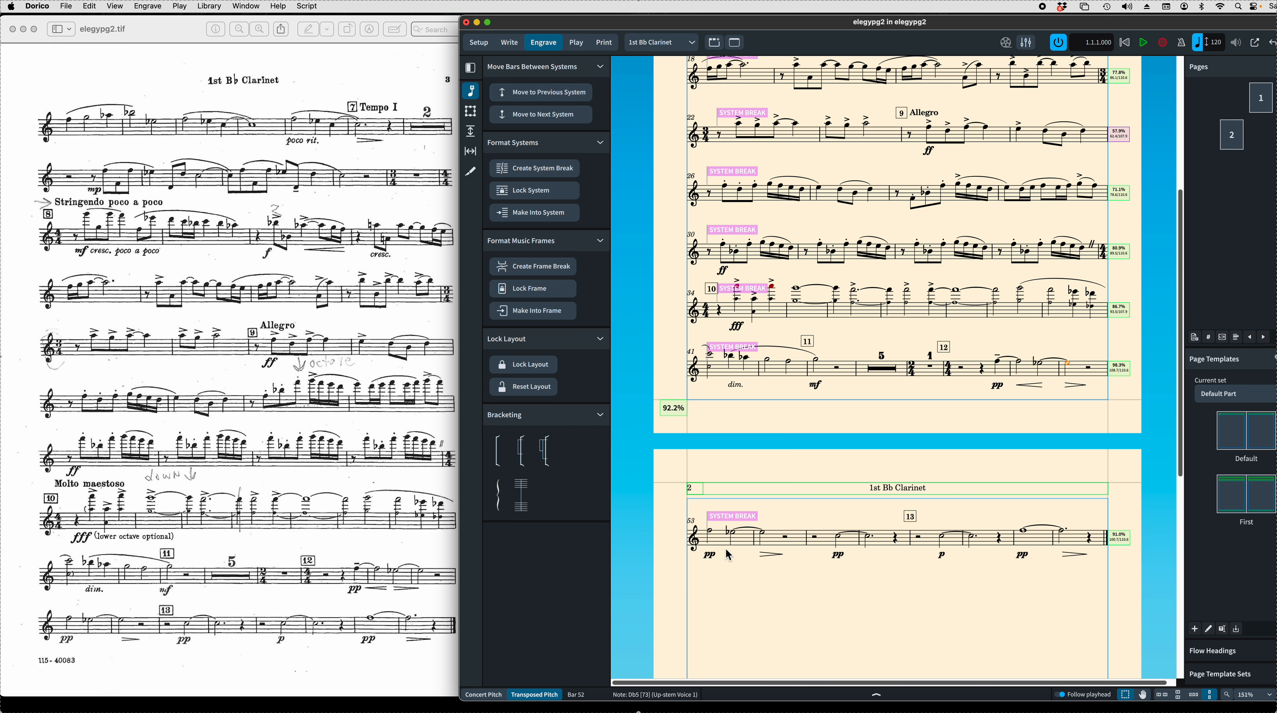
# - Try to move bar 53 at the top of page 2 to the previous system, and undo the move
pyautogui.click(712, 538)
pyautogui.click(707, 538)
pyautogui.click(710, 533)
pyautogui.click(710, 532)
pyautogui.click(546, 96)
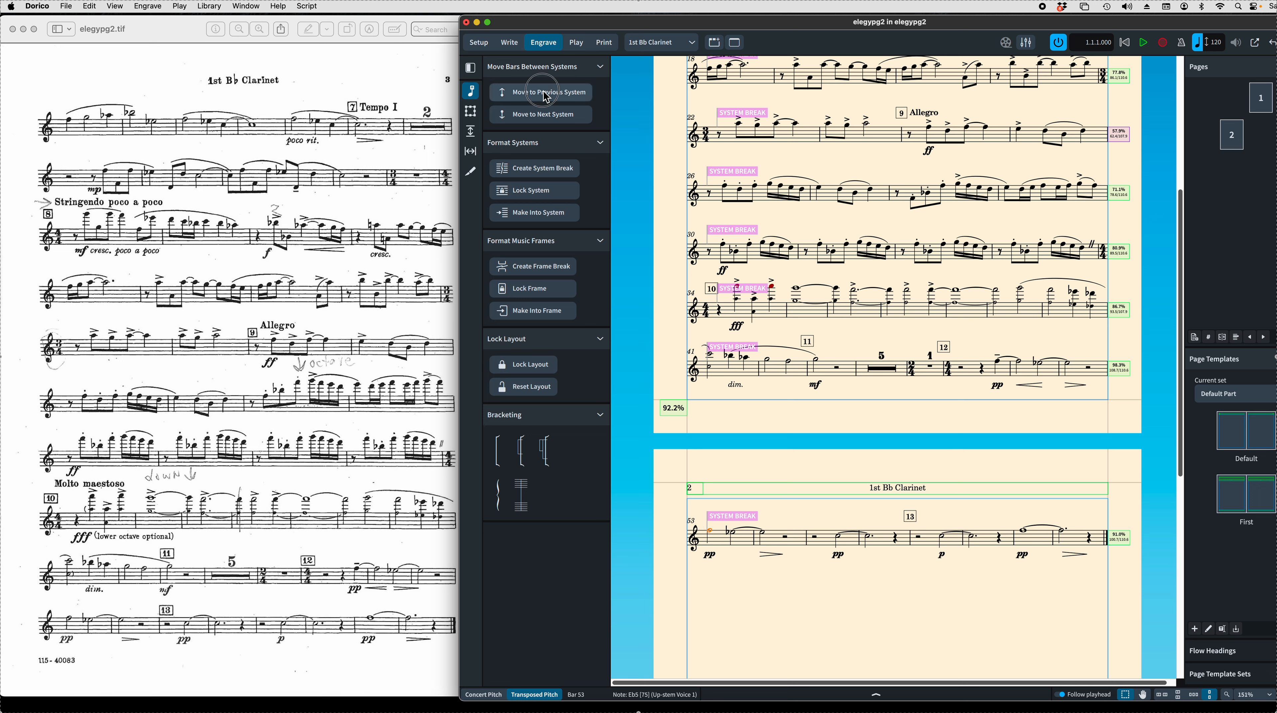
pyautogui.click(559, 115)
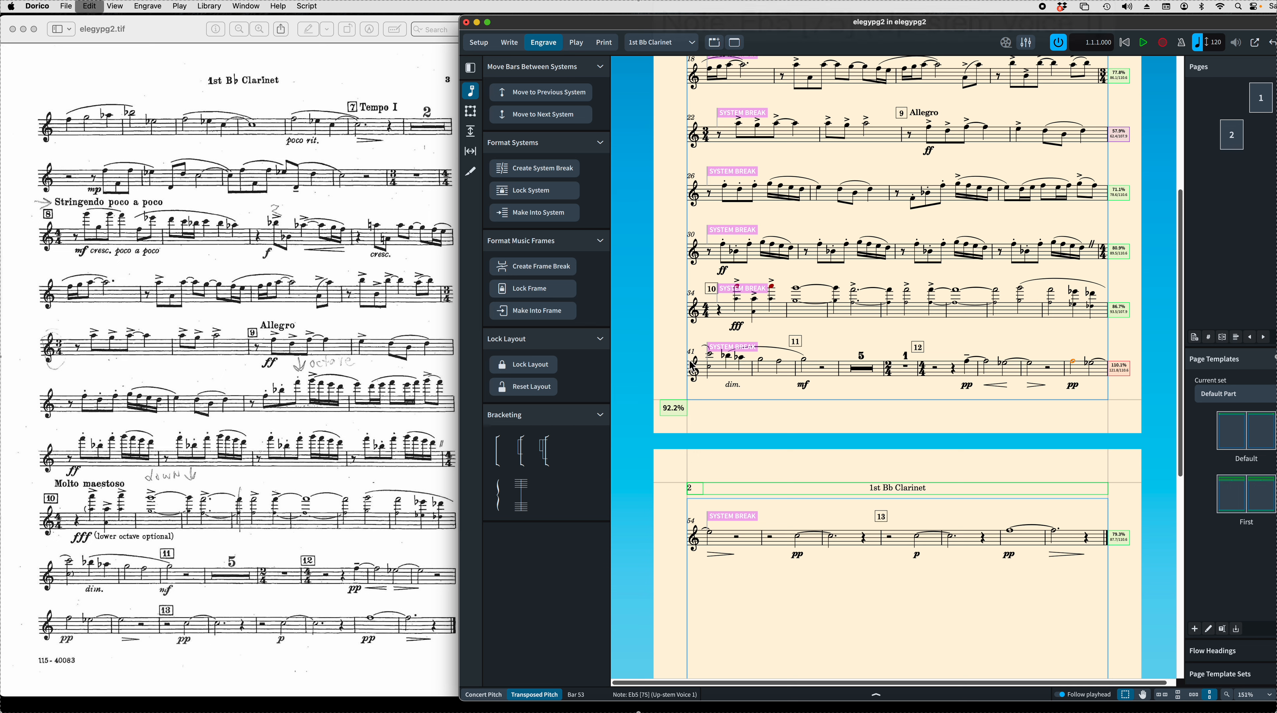
# - Try to move the whole last line to the previous system, with all its contents selected and from its final barline
pyautogui.moveTo(708, 578); pyautogui.dragTo(1093, 508)
pyautogui.moveTo(1091, 504); pyautogui.dragTo(1090, 505)
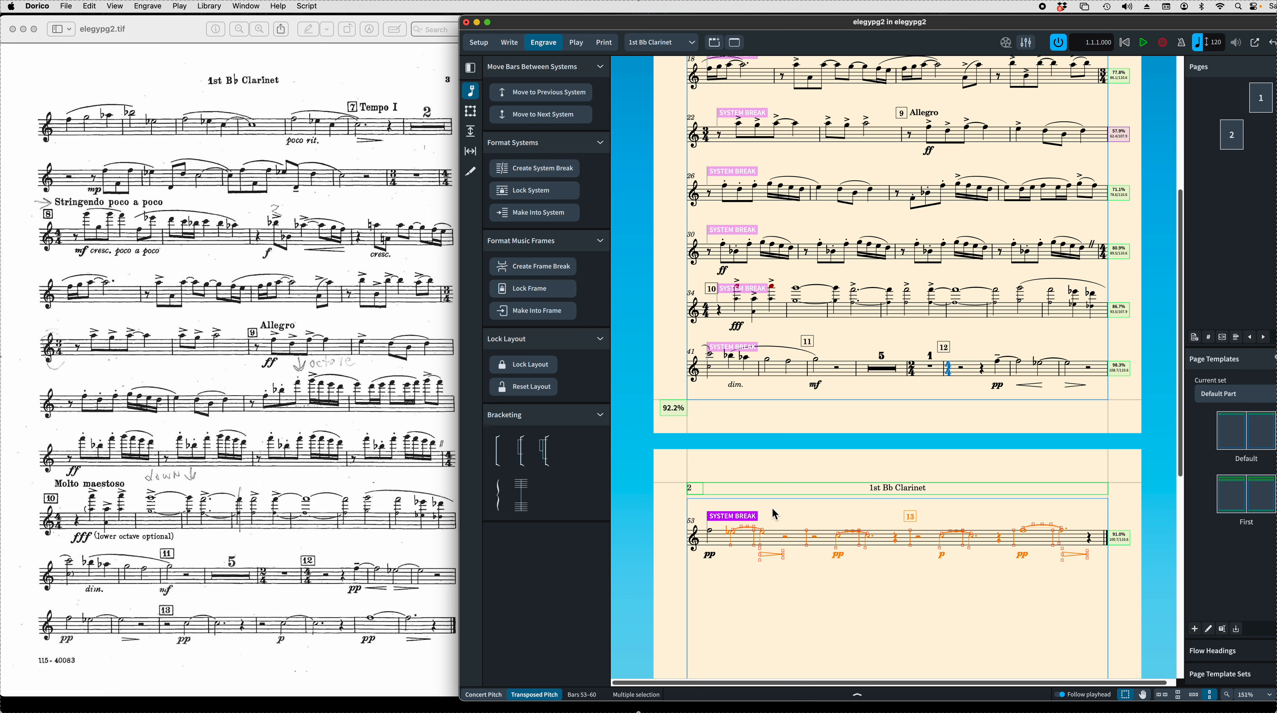
pyautogui.click(690, 505)
pyautogui.moveTo(691, 504); pyautogui.dragTo(1107, 570)
pyautogui.click(533, 94)
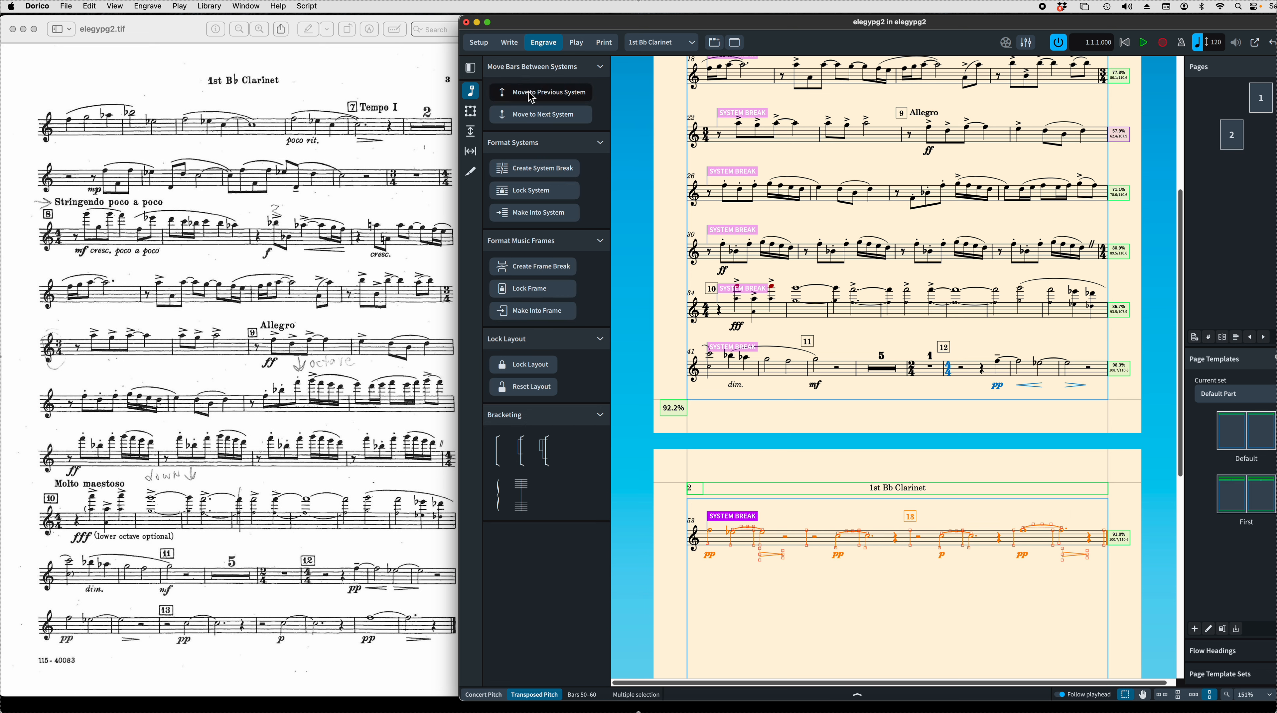
pyautogui.click(805, 640)
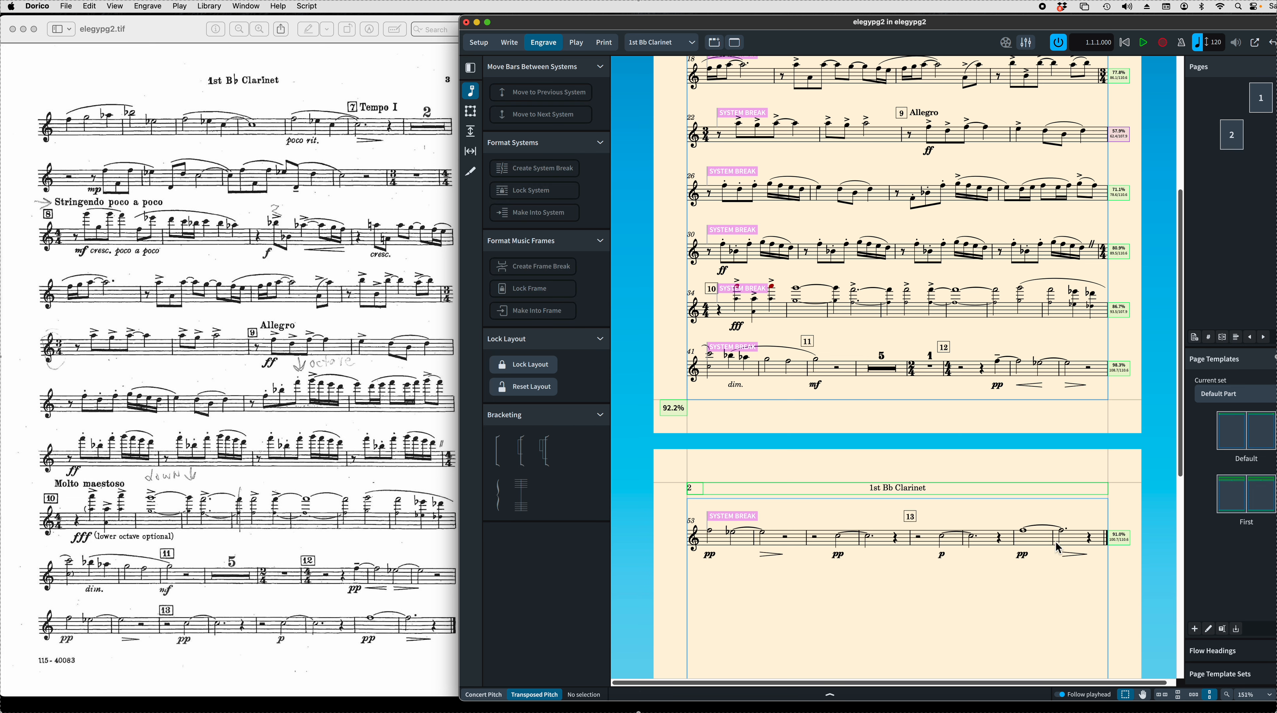
pyautogui.click(1103, 543)
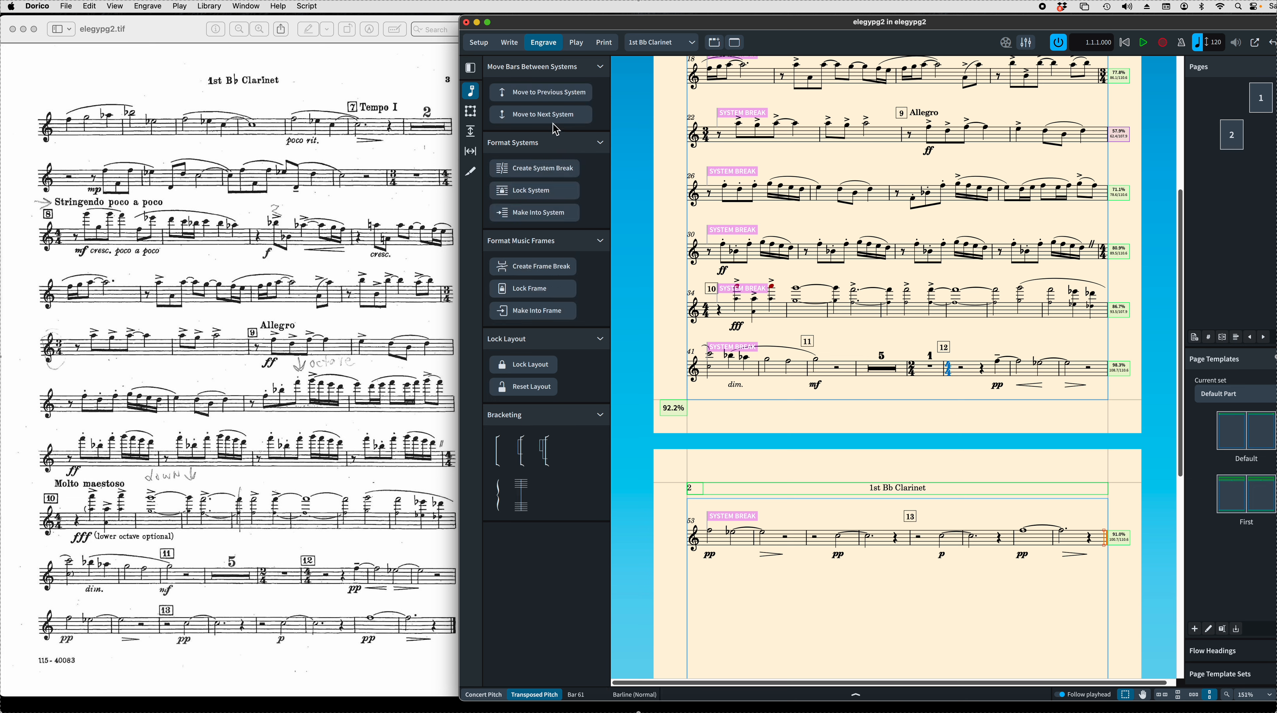
pyautogui.click(557, 95)
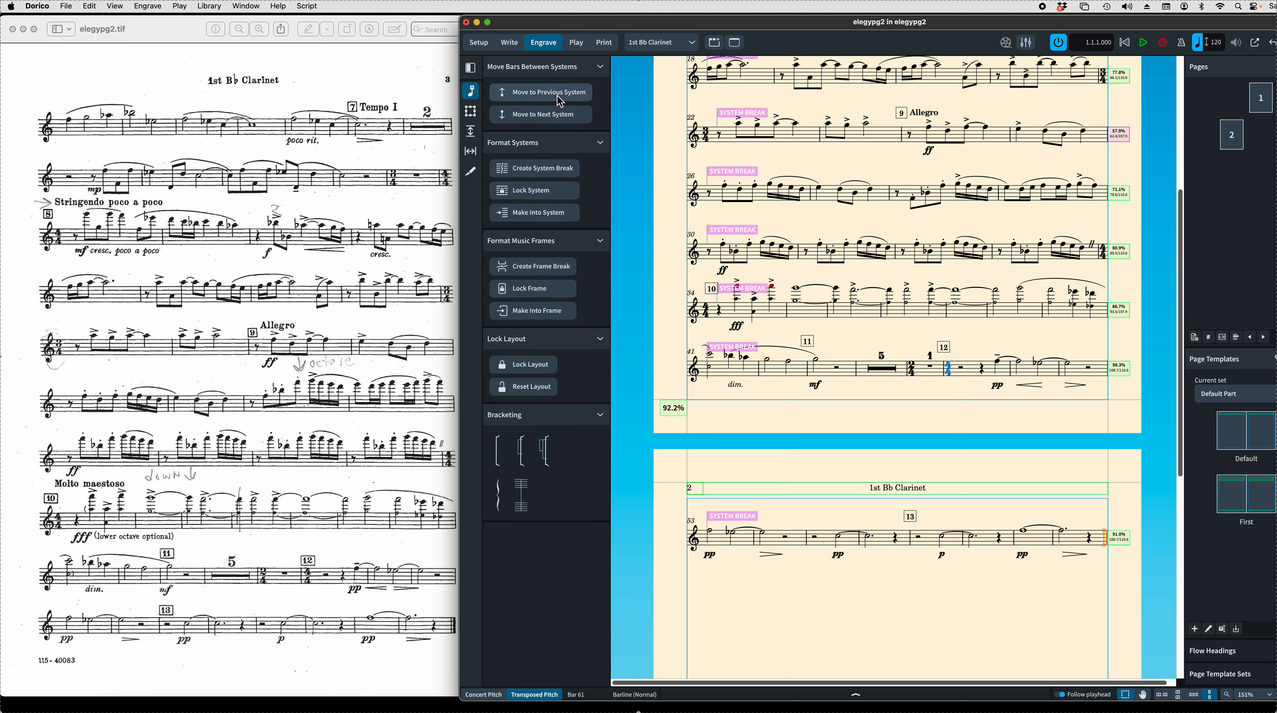
pyautogui.click(1081, 604)
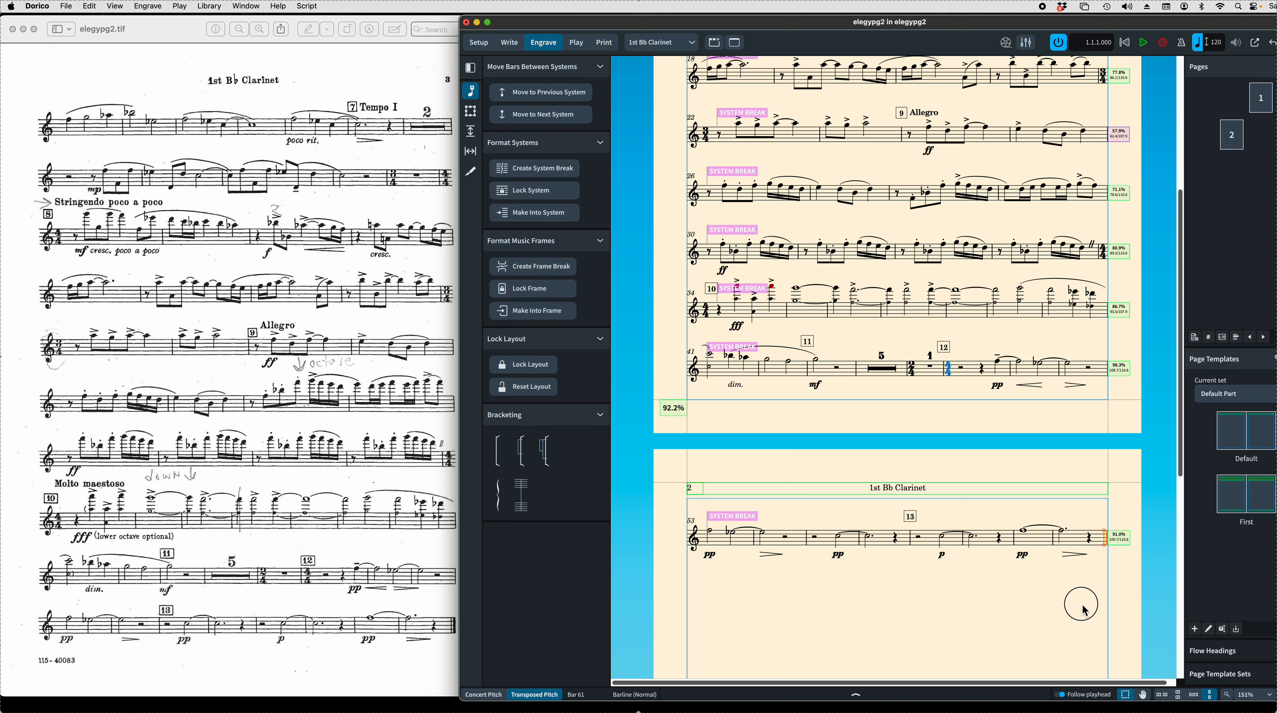
# - Try to pull the last line onto the previous system from the barline before bar 60, and undo that move
pyautogui.click(1053, 538)
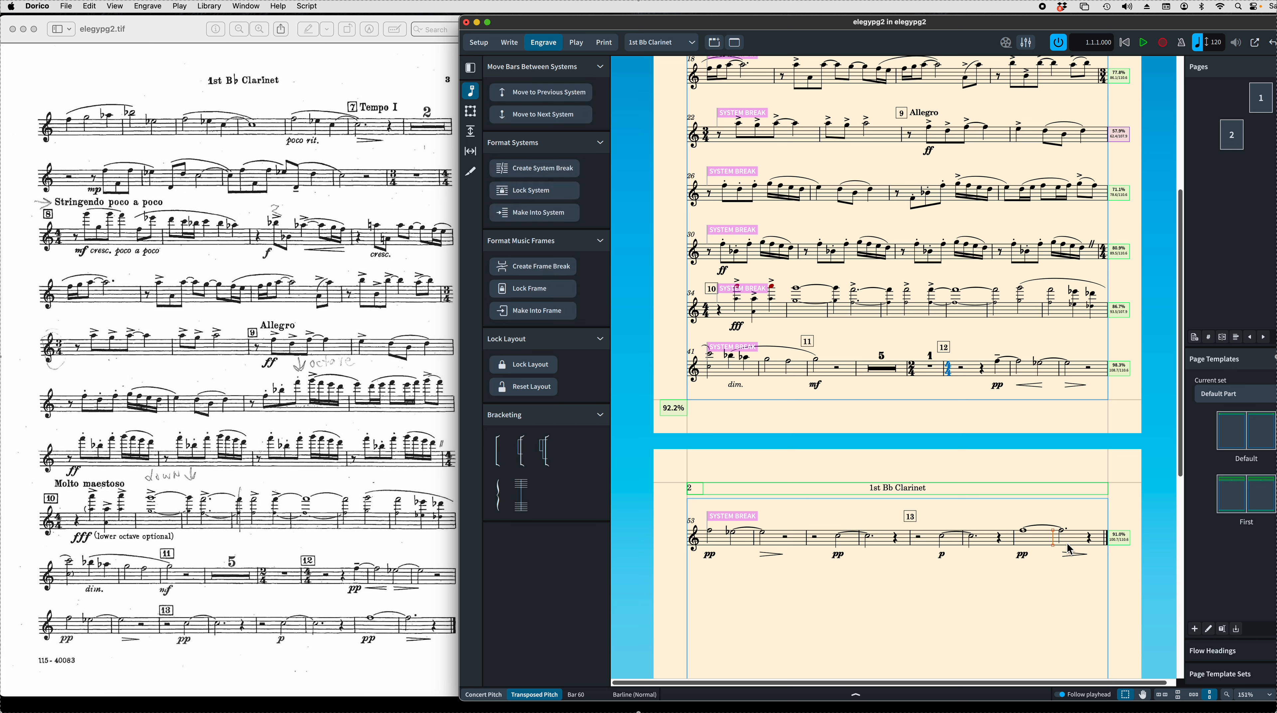
pyautogui.click(556, 94)
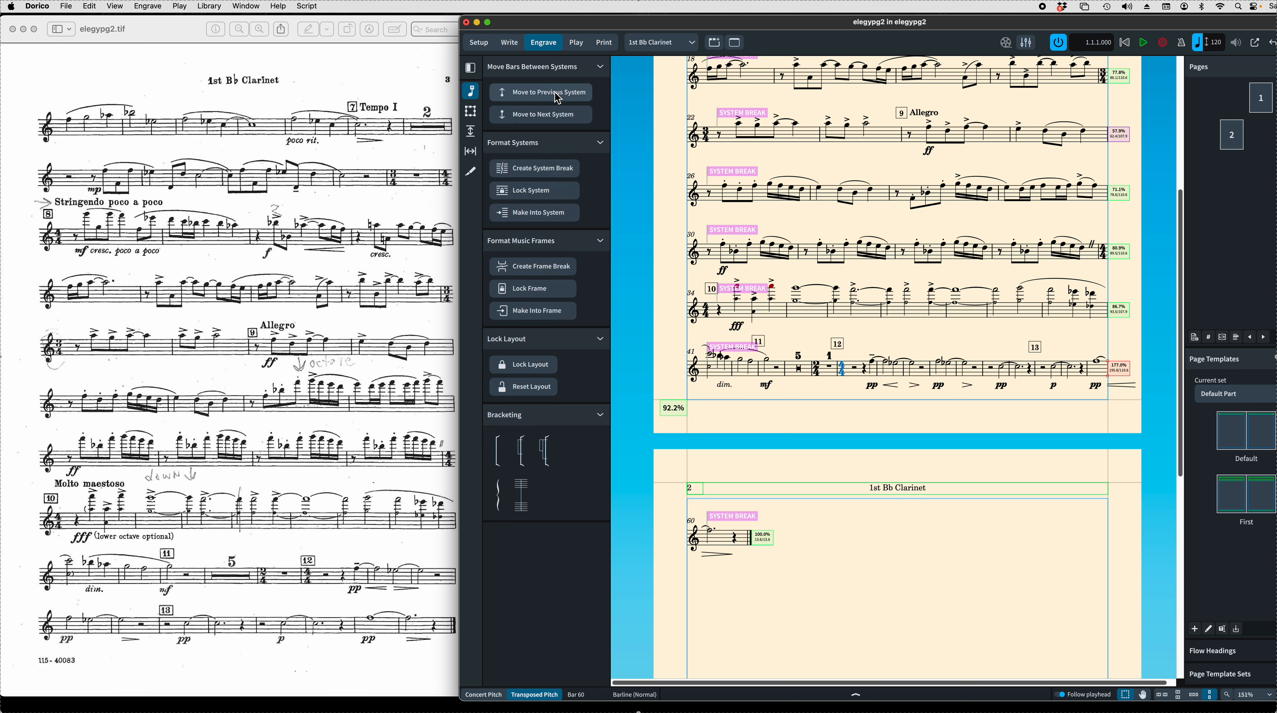
pyautogui.click(712, 532)
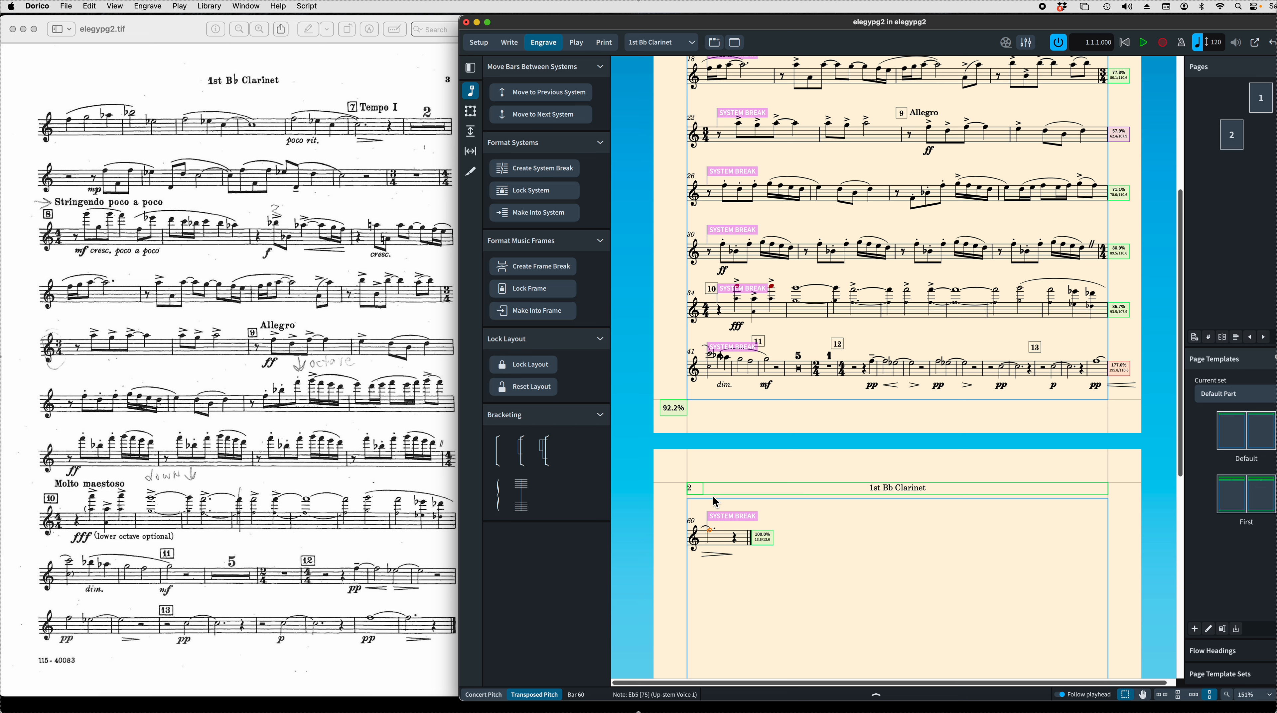
pyautogui.click(743, 542)
pyautogui.click(750, 541)
pyautogui.press('Left')
pyautogui.press('super+z')
pyautogui.press('super+z')
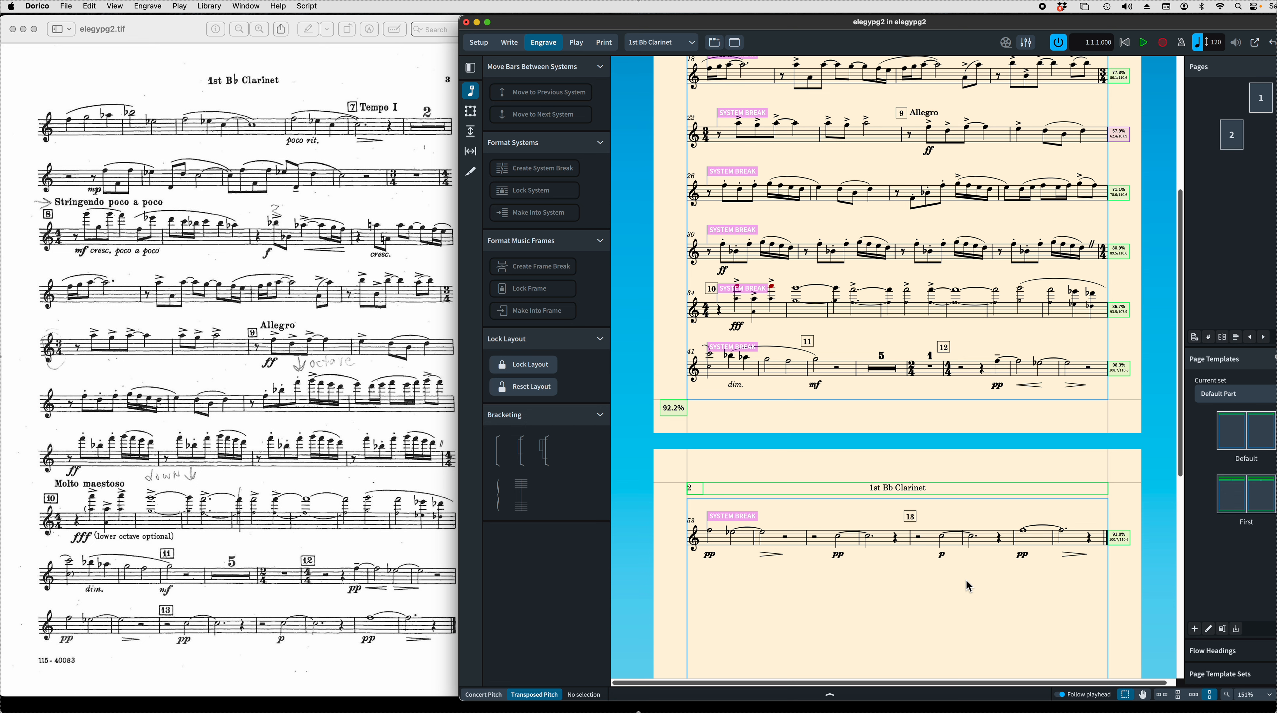
# - In Layout Options, set the 1st Bb Clarinet layout's rastral size to Size 5 (6.0mm), and compare the resulting page with the scan
pyautogui.press('super+shift+l')
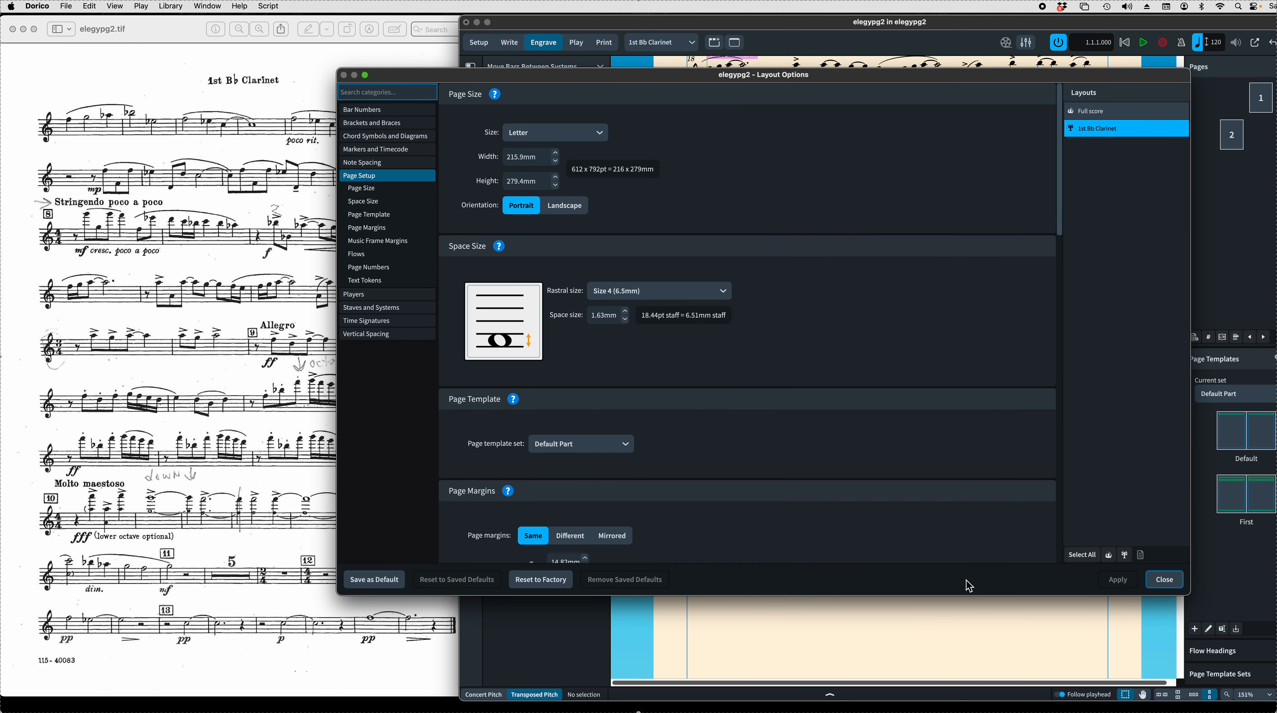
pyautogui.click(656, 299)
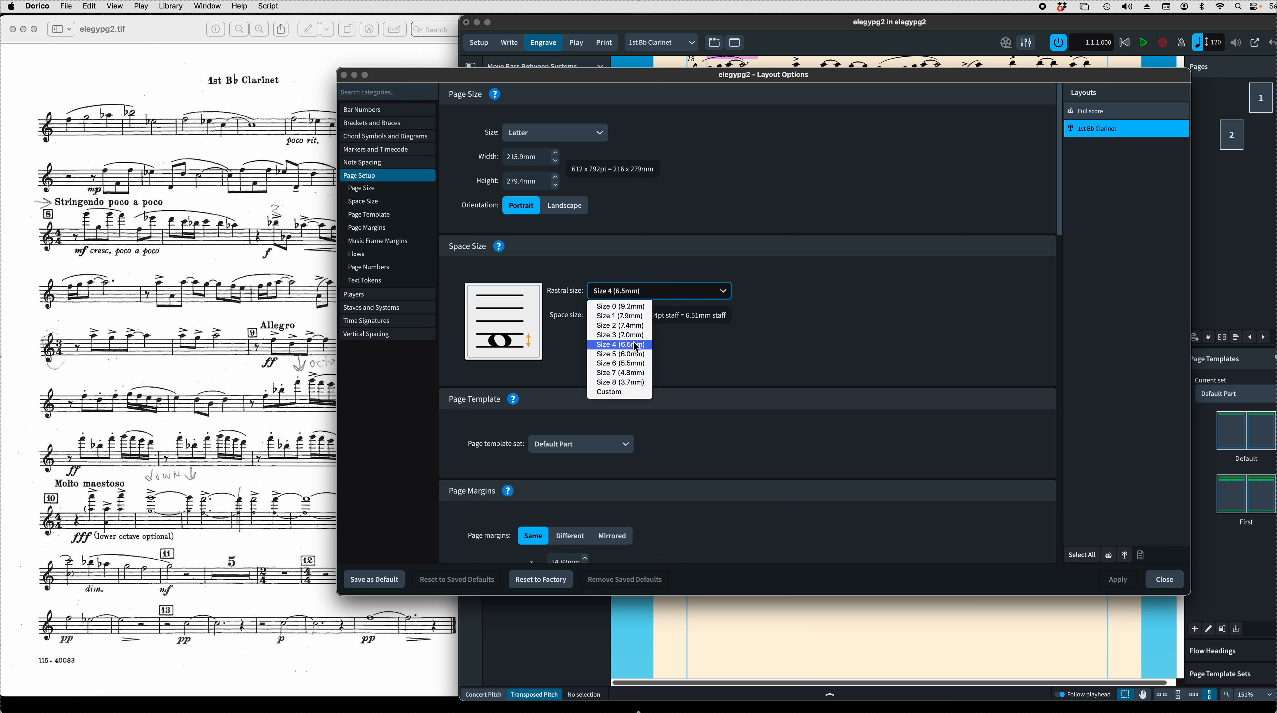
pyautogui.click(633, 354)
pyautogui.click(1117, 580)
pyautogui.click(1164, 580)
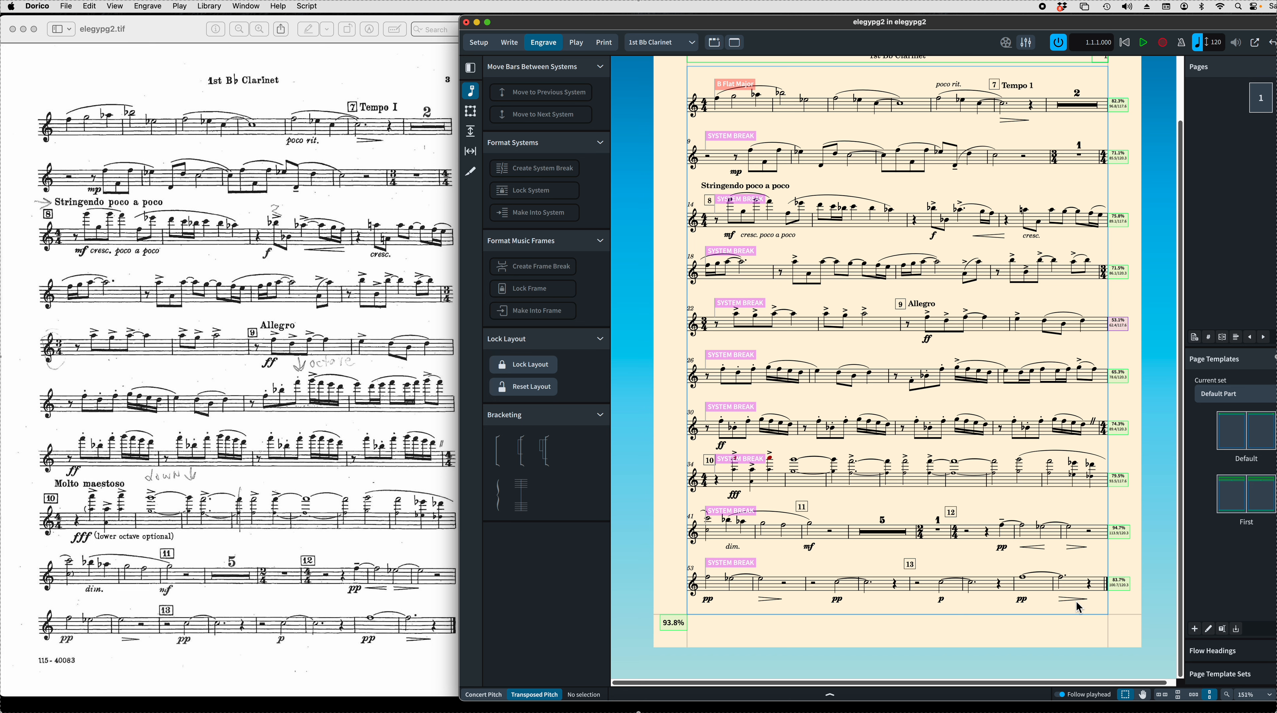
pyautogui.scroll(3, 888, 279)
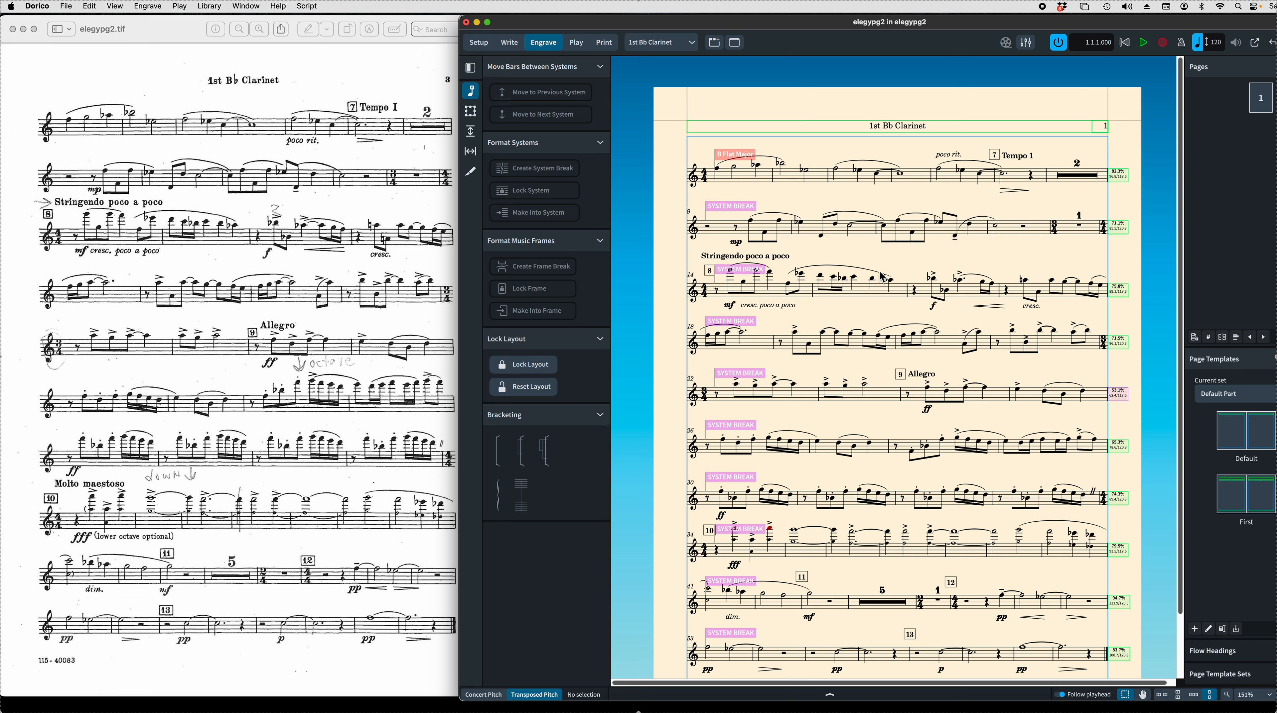
pyautogui.scroll(-2, 882, 278)
pyautogui.scroll(-2, 879, 278)
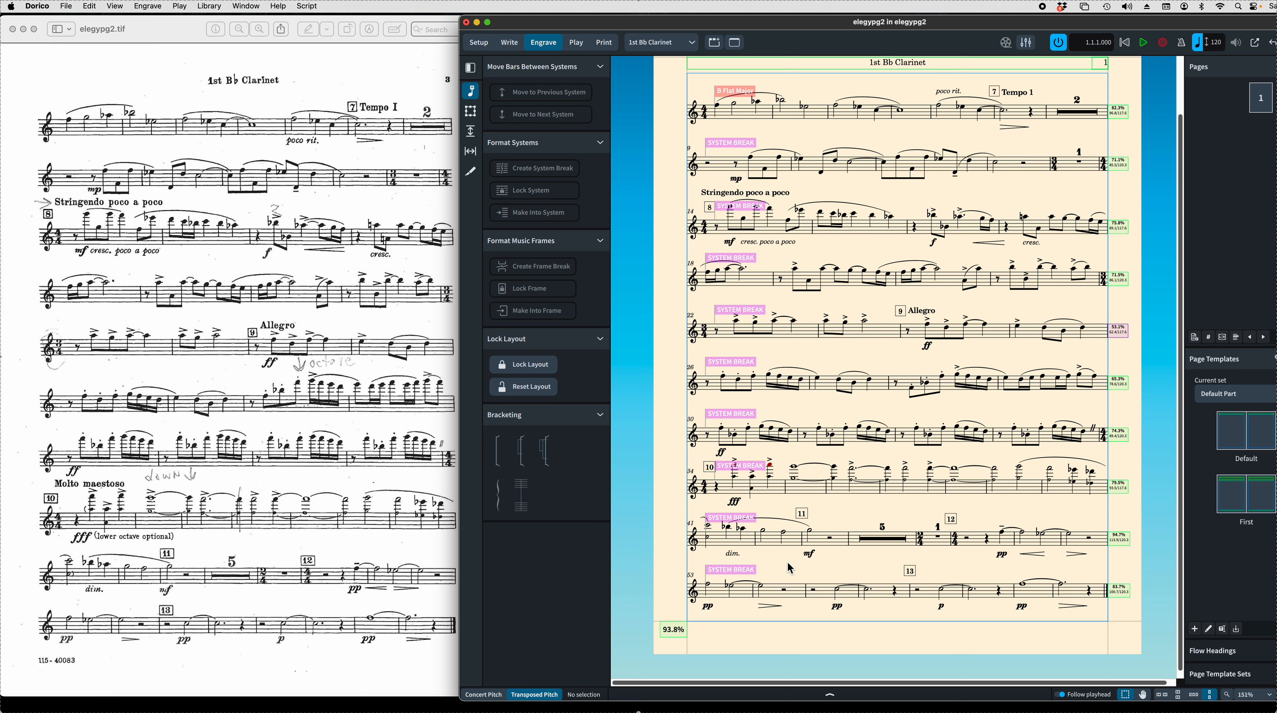
pyautogui.scroll(2, 796, 565)
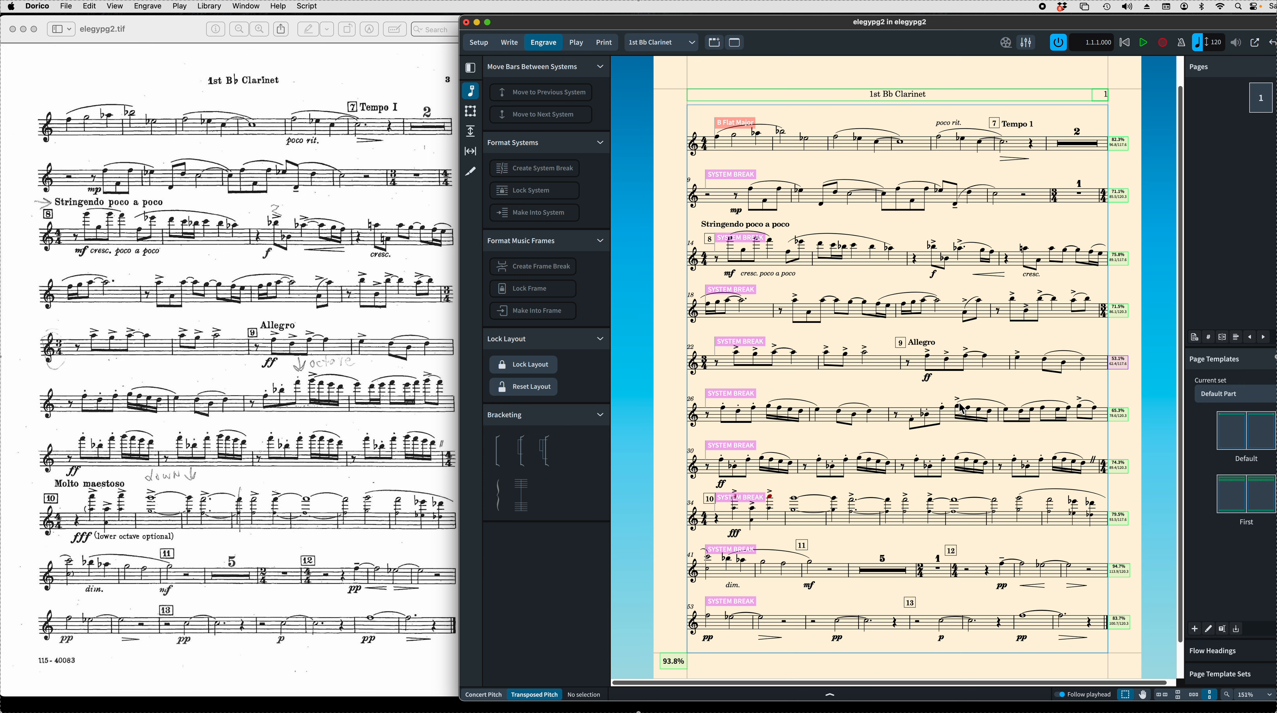
# - Preview the 1st Bb Clarinet layout in Print mode
pyautogui.press('super+5')
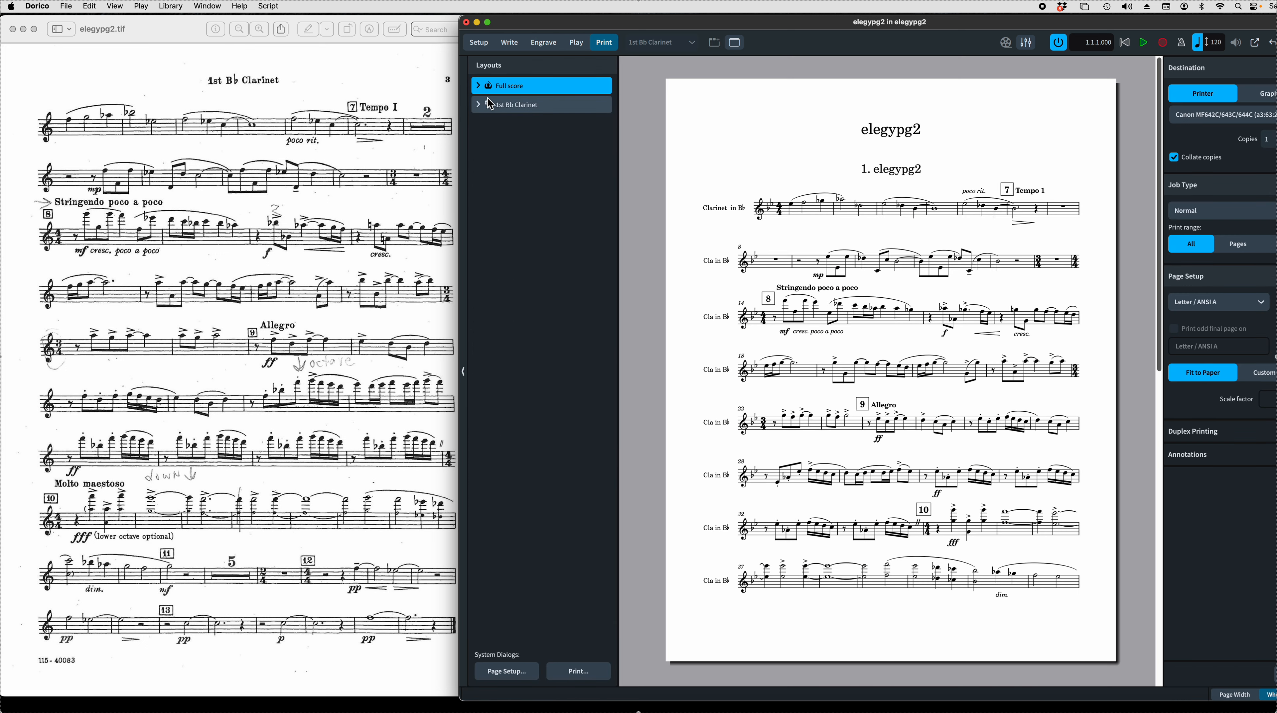
pyautogui.click(516, 111)
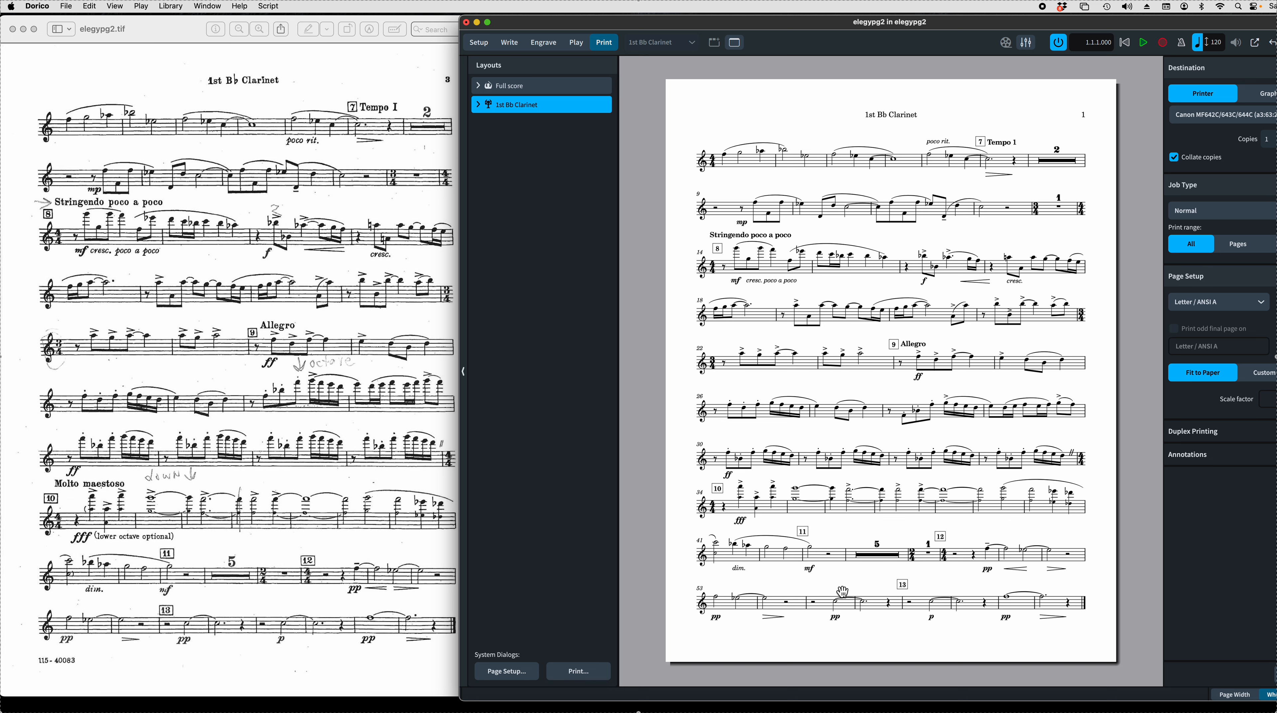
pyautogui.press('super+shift+5')
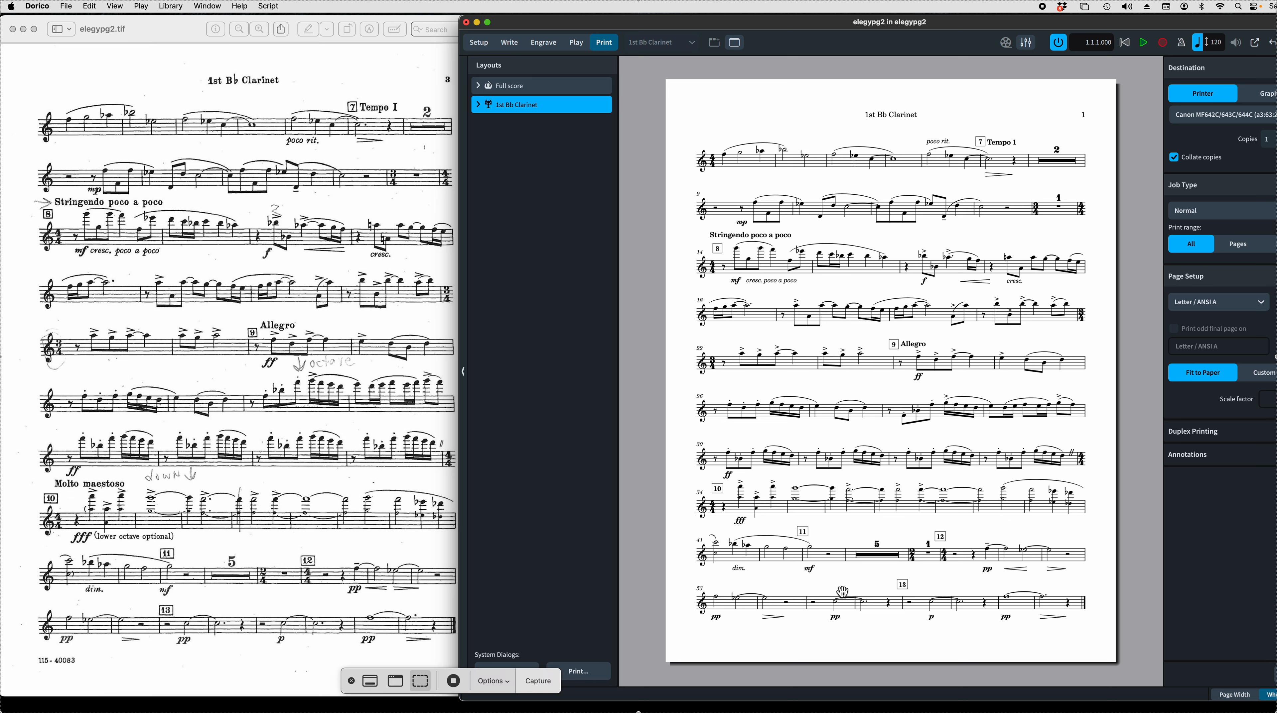